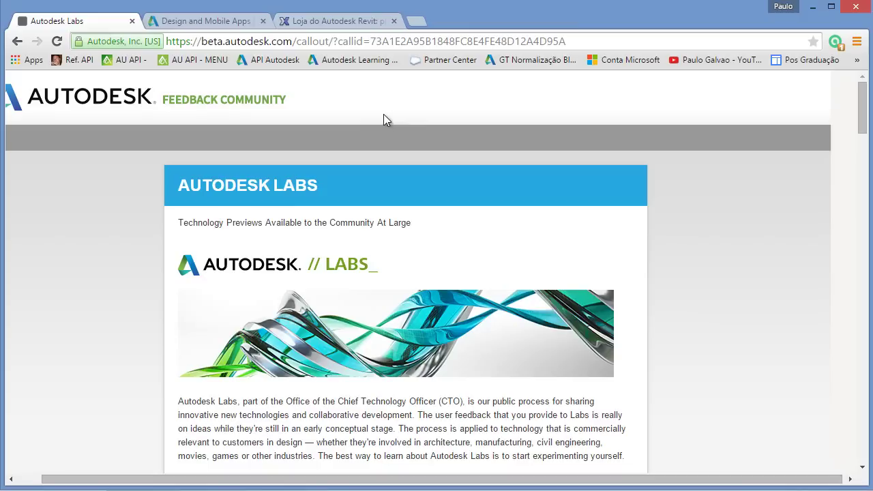
# Step: Highlight the beta.autodesk.com address and the AUTODESK LABS heading on the Labs page
pyautogui.moveTo(487, 479); pyautogui.dragTo(418, 476)
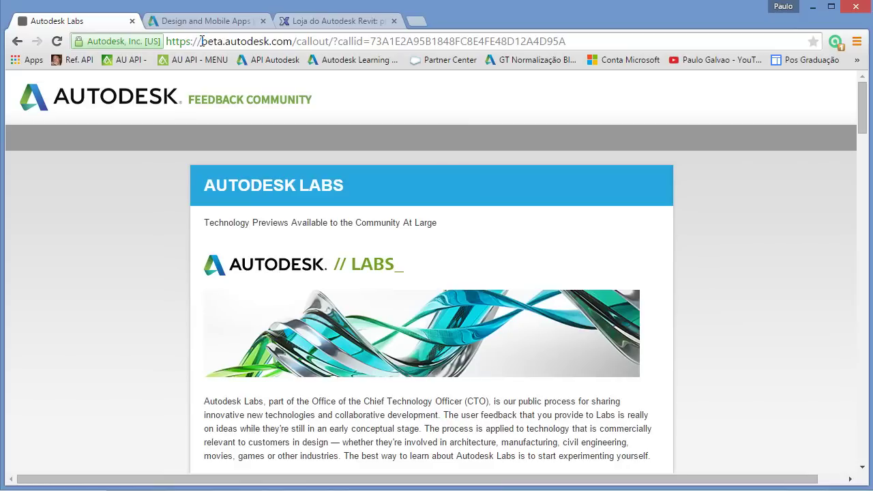
pyautogui.moveTo(202, 41); pyautogui.dragTo(289, 43)
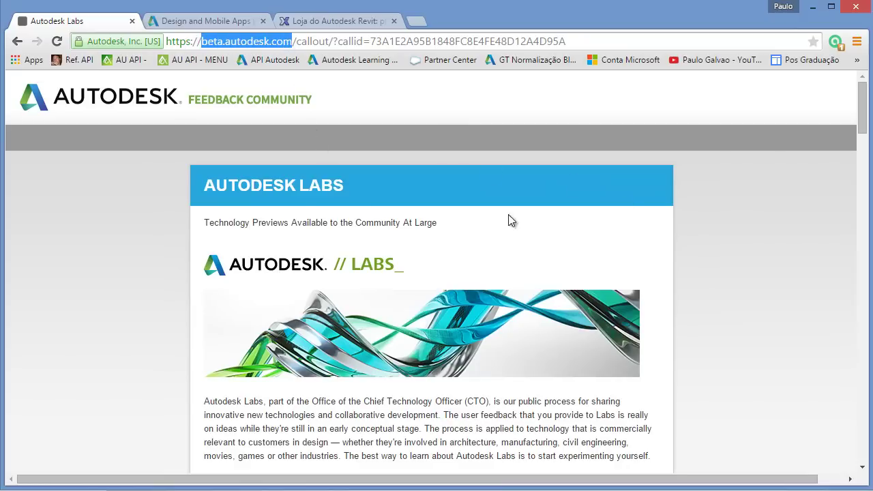
pyautogui.moveTo(205, 191); pyautogui.dragTo(347, 181)
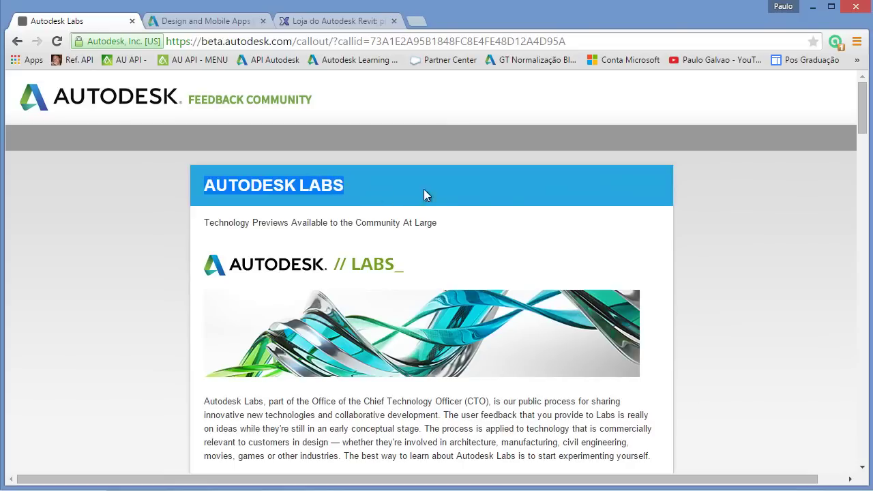
pyautogui.click(778, 235)
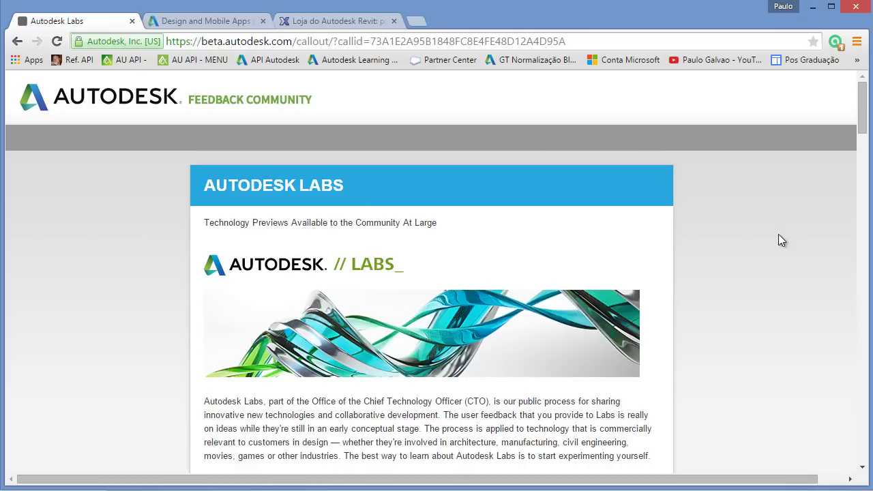
# Step: Scroll the technology previews past Project Scorch to Revit Credit Manager for LEED and Solar Analysis
pyautogui.scroll(-5, 740, 241)
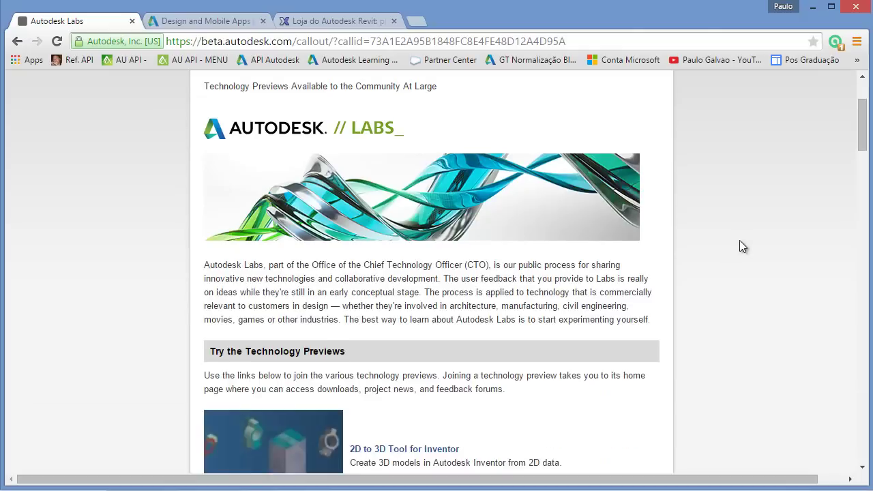
pyautogui.scroll(-1, 739, 240)
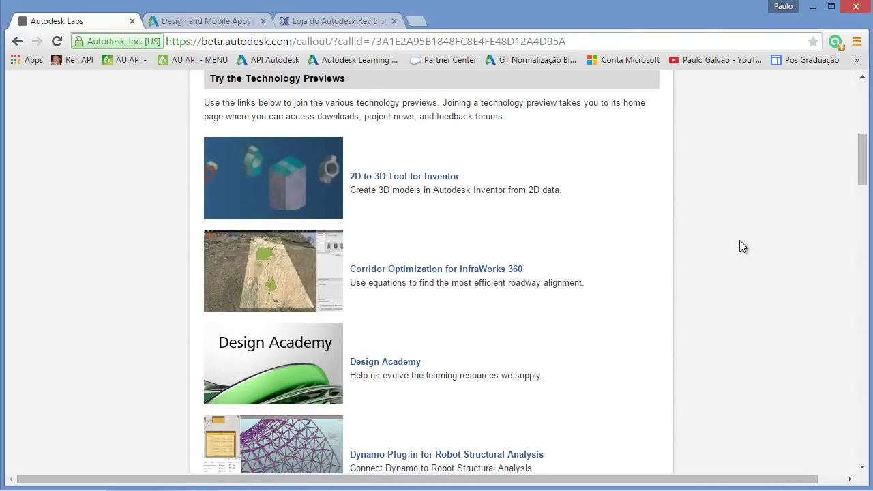
pyautogui.scroll(-1, 740, 240)
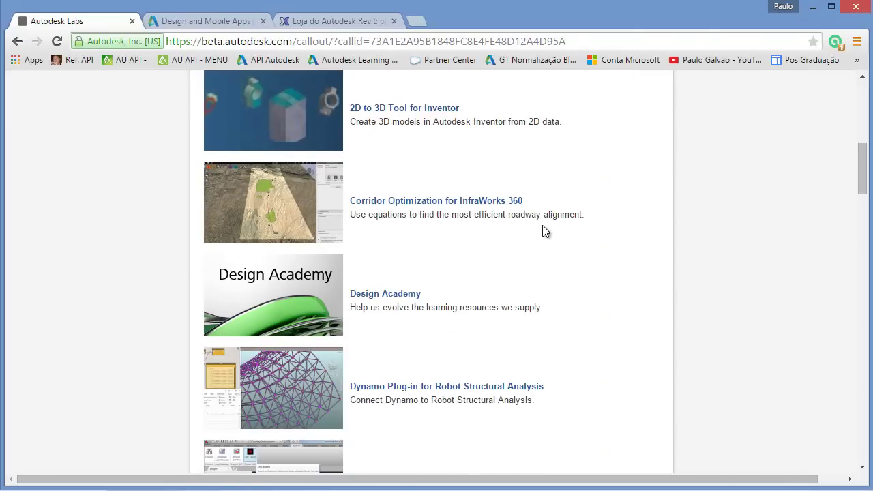
pyautogui.scroll(-1, 544, 230)
pyautogui.scroll(-2, 600, 167)
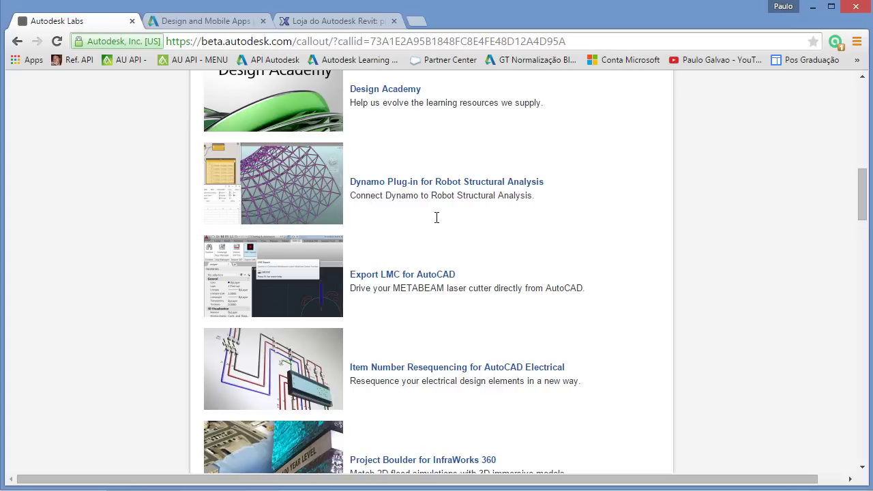
pyautogui.scroll(-1, 435, 217)
pyautogui.scroll(-1, 436, 220)
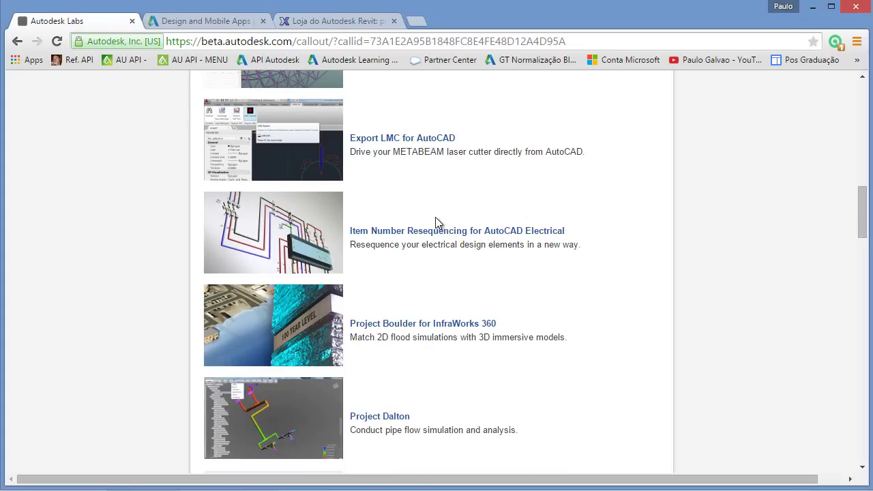
pyautogui.scroll(-2, 437, 223)
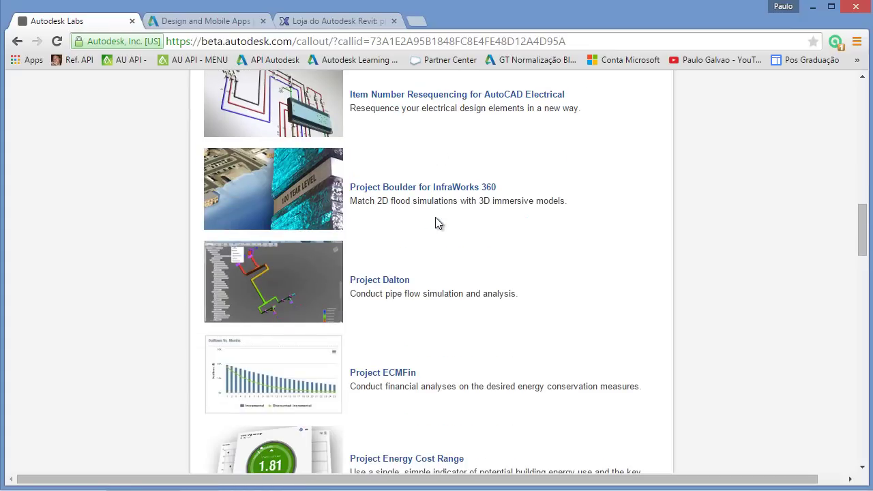
pyautogui.scroll(-1, 437, 224)
pyautogui.scroll(-1, 437, 224)
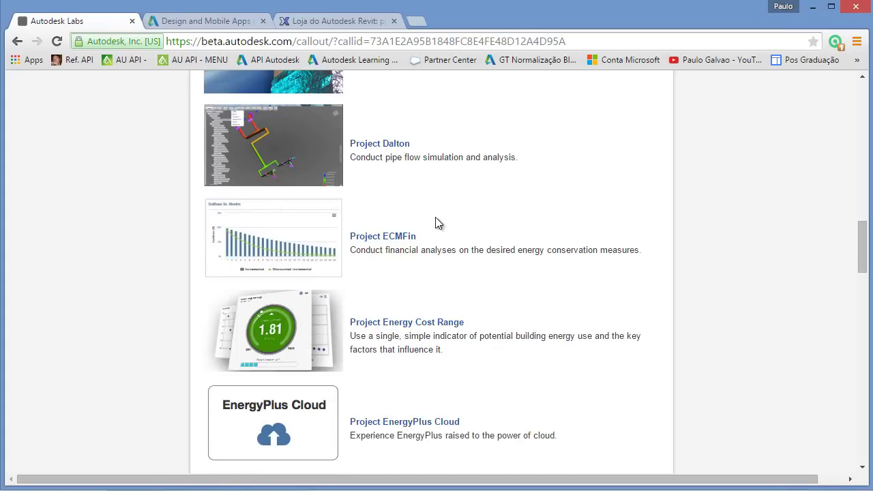
pyautogui.scroll(-2, 437, 222)
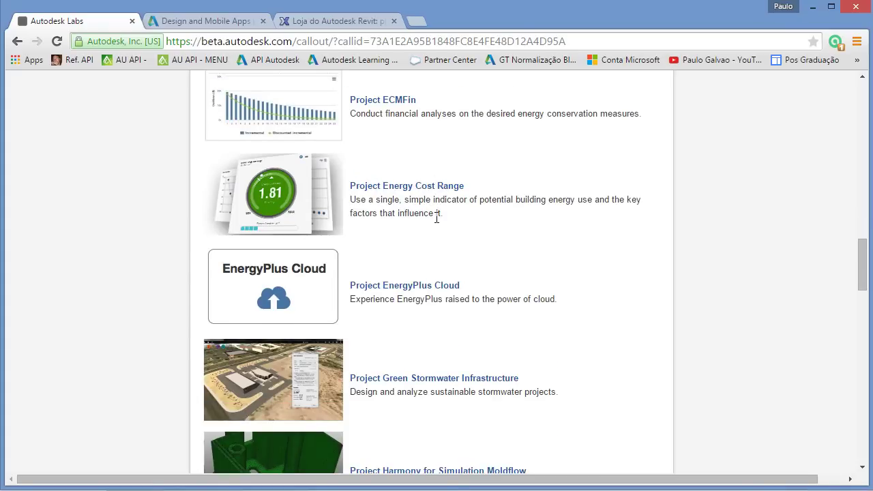
pyautogui.scroll(-1, 437, 219)
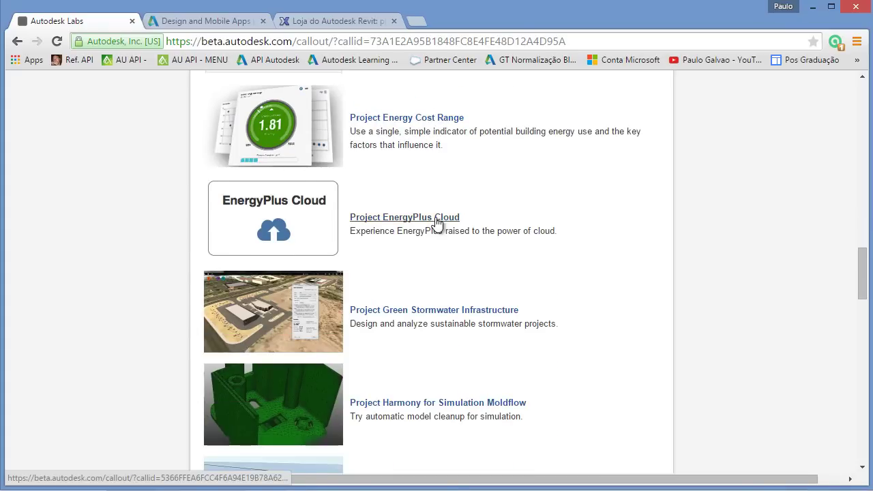
pyautogui.scroll(-1, 436, 219)
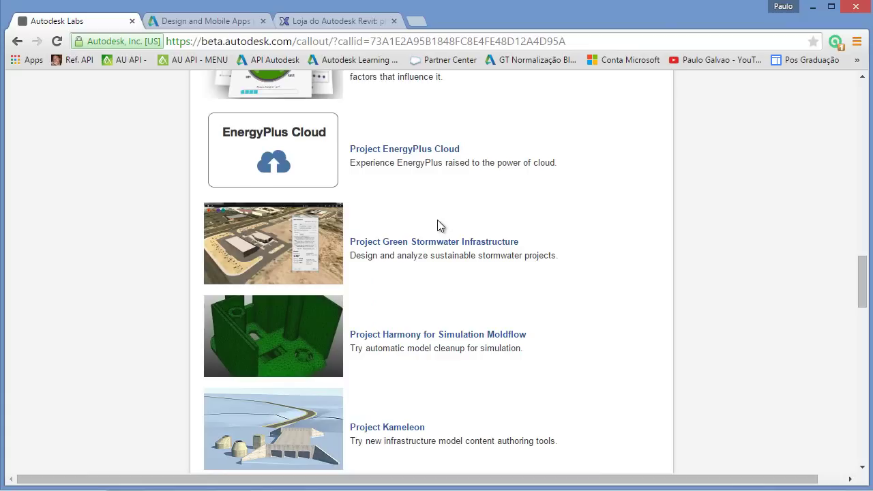
pyautogui.scroll(-3, 441, 225)
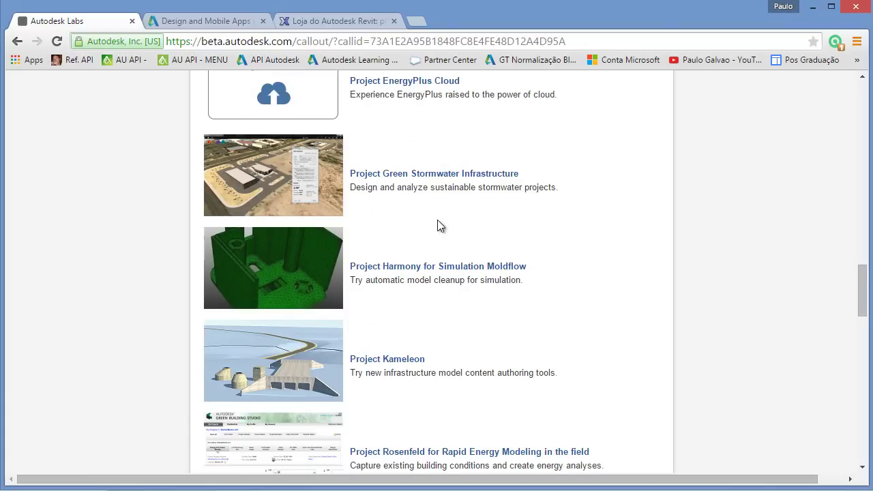
pyautogui.scroll(-1, 440, 226)
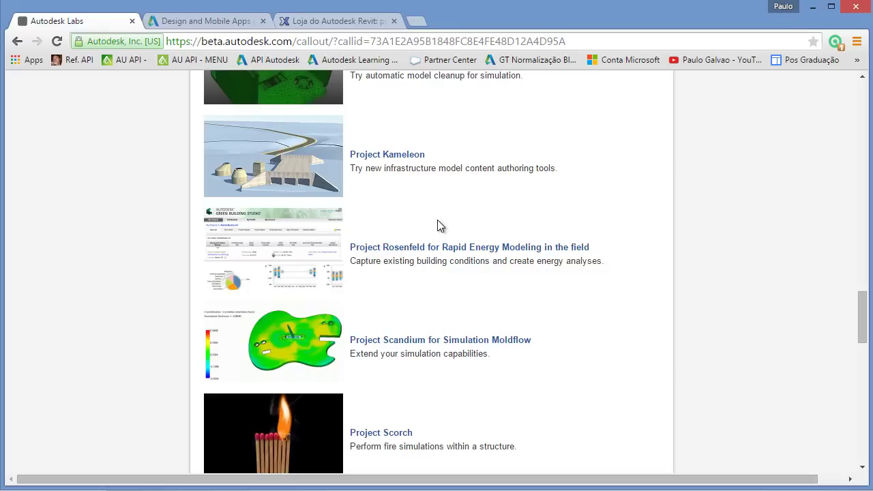
pyautogui.scroll(-5, 438, 221)
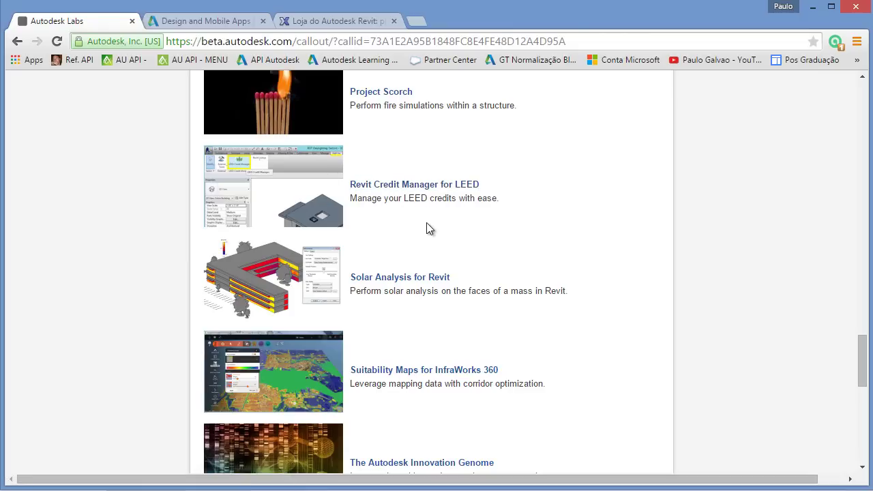
pyautogui.scroll(-1, 425, 225)
pyautogui.scroll(1, 453, 251)
# Step: Go to the Design and Mobile Apps page's AEC section and highlight AutoCAD® in AutoCAD 360
pyautogui.click(191, 23)
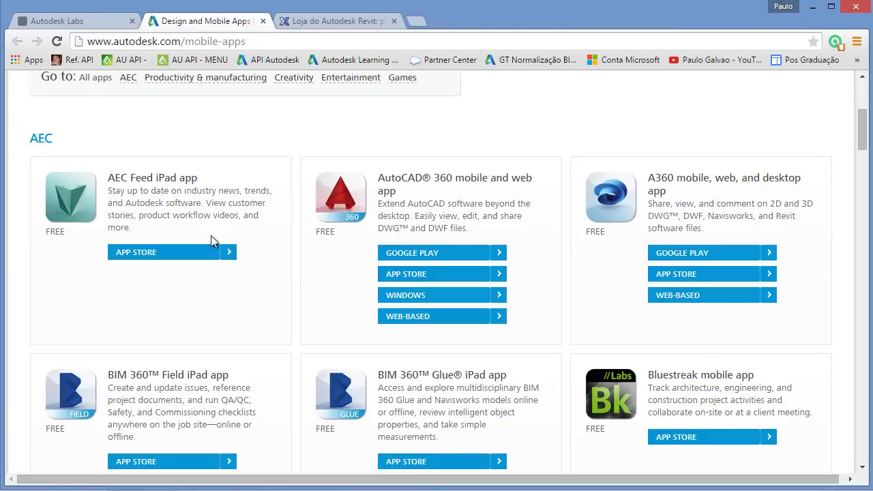
pyautogui.scroll(3, 406, 175)
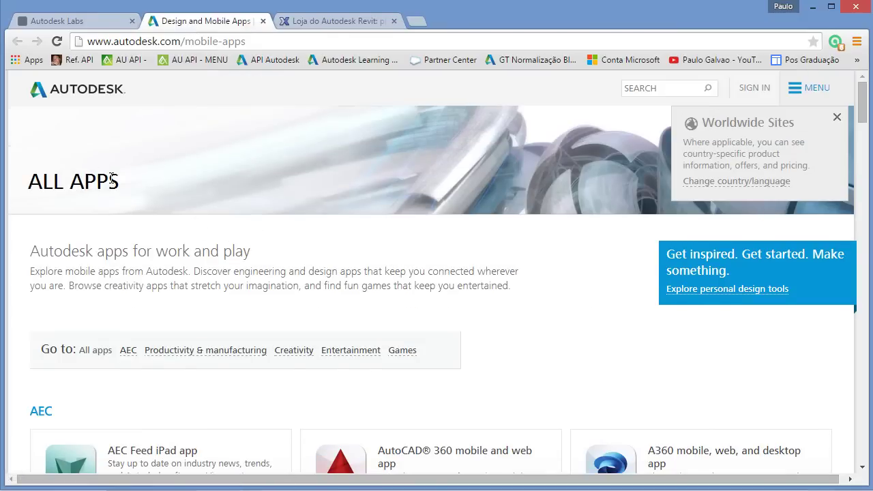
pyautogui.scroll(-2, 278, 249)
pyautogui.scroll(-2, 279, 248)
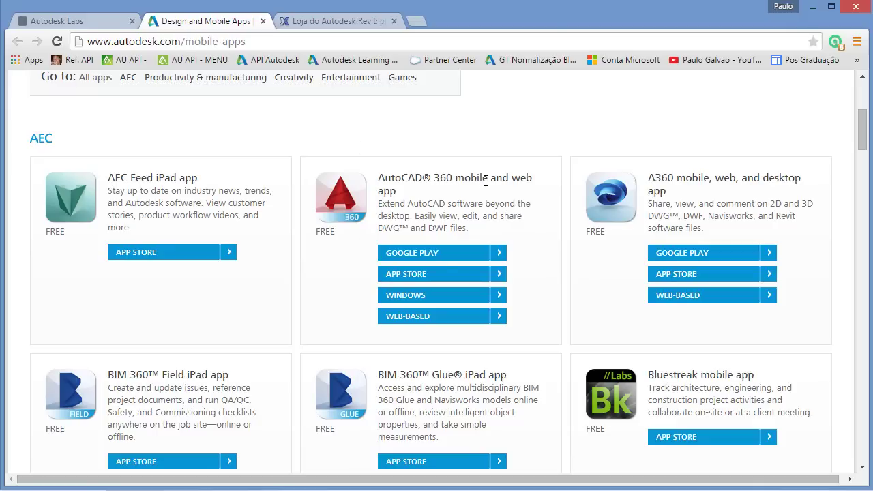
pyautogui.scroll(-2, 565, 246)
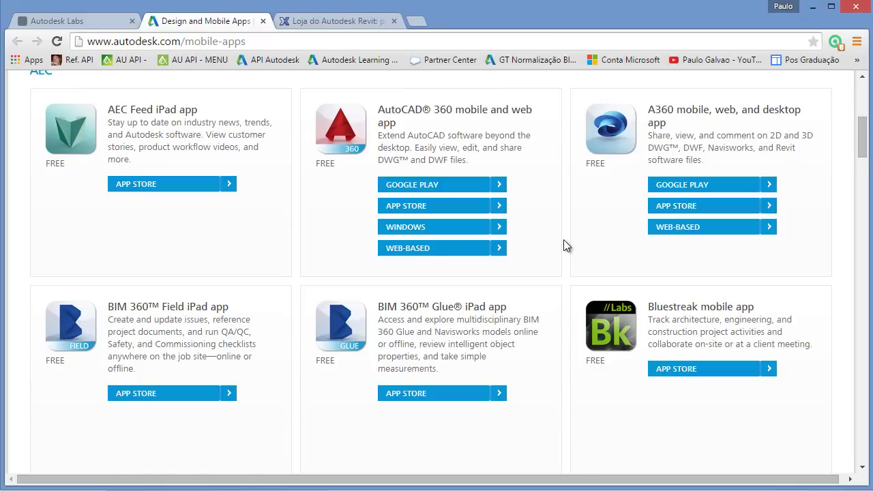
pyautogui.scroll(2, 540, 247)
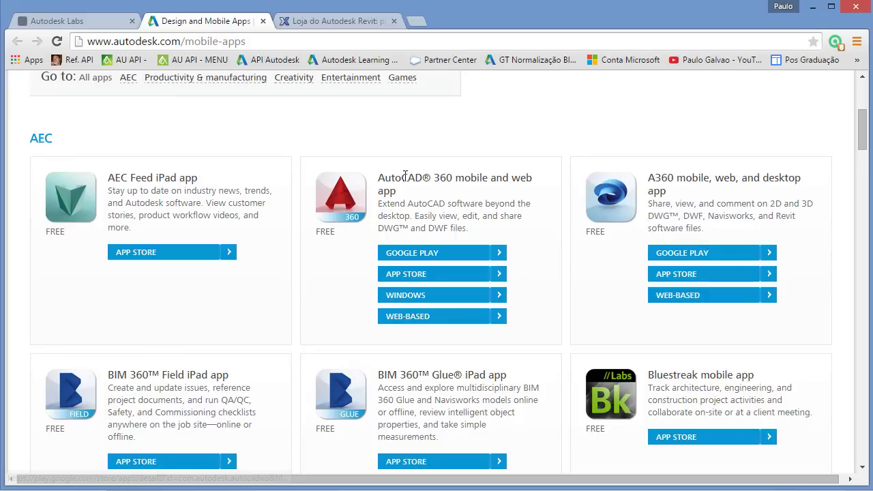
pyautogui.moveTo(379, 176); pyautogui.dragTo(434, 178)
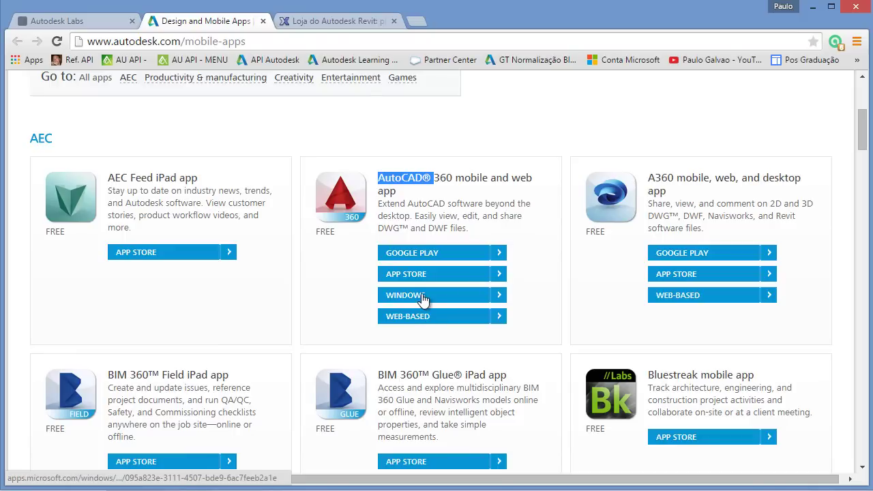
# Step: Browse the mobile apps down to SketchBook, then move to the Autodesk Exchange Revit store tab
pyautogui.scroll(-4, 423, 299)
pyautogui.scroll(-1, 229, 300)
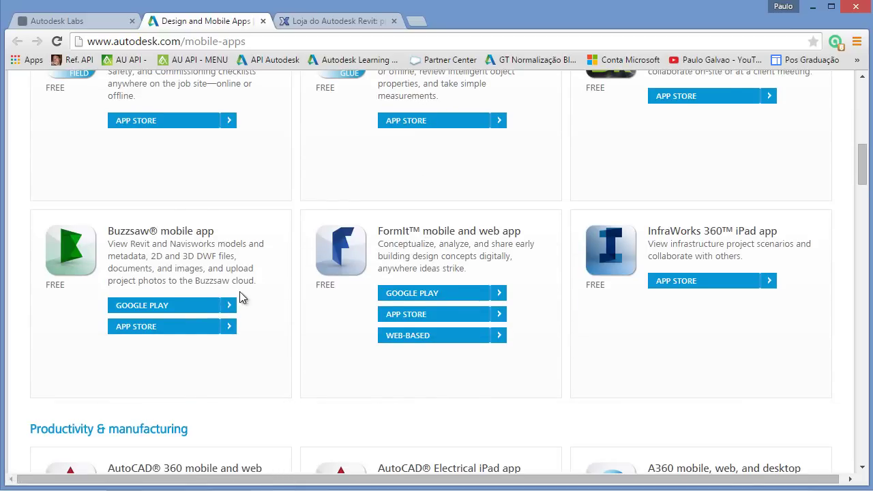
pyautogui.scroll(-4, 613, 281)
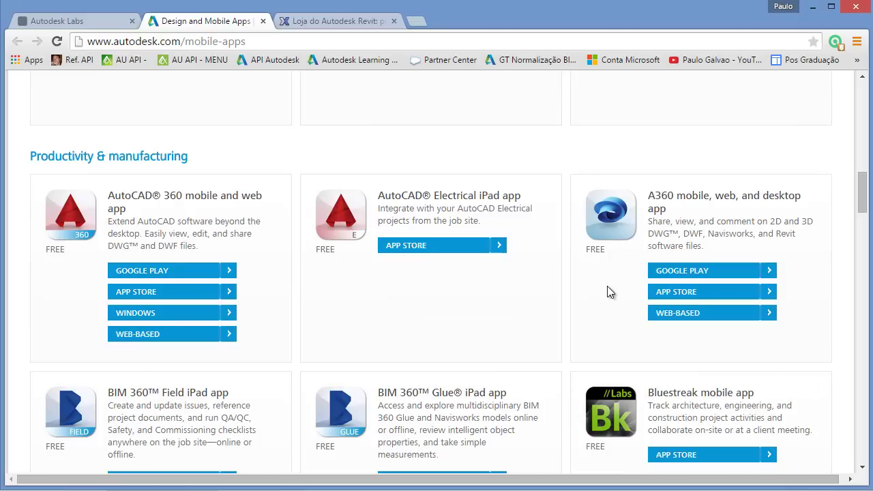
pyautogui.scroll(-1, 251, 277)
pyautogui.scroll(-2, 314, 273)
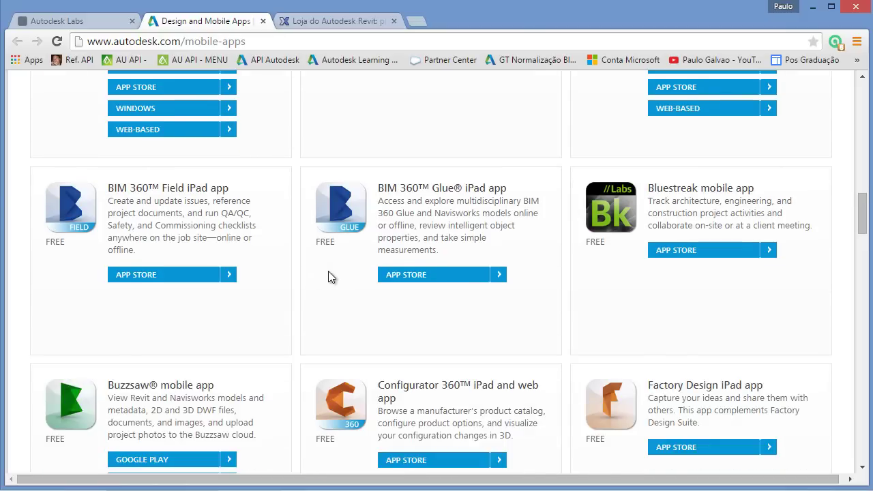
pyautogui.scroll(-1, 351, 281)
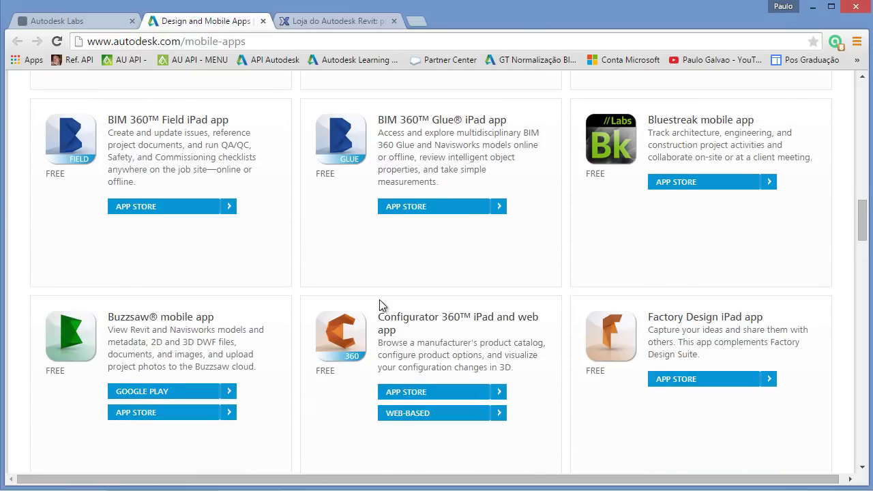
pyautogui.scroll(-4, 444, 290)
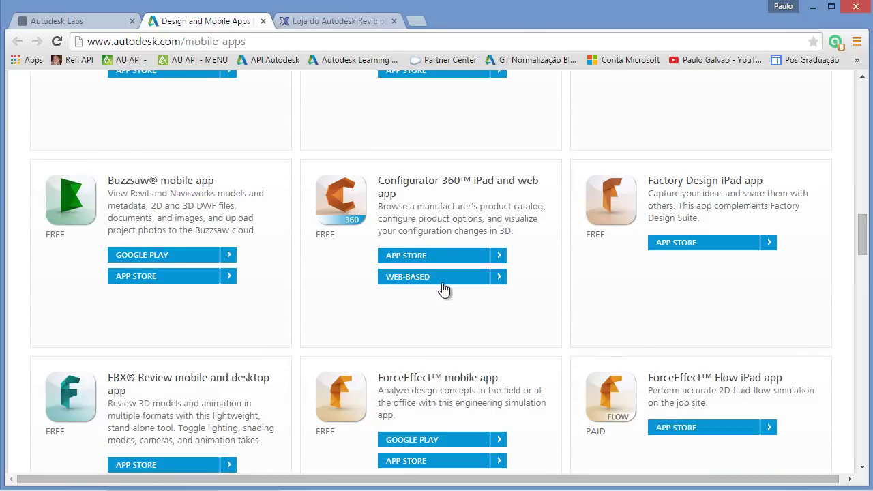
pyautogui.scroll(-2, 491, 290)
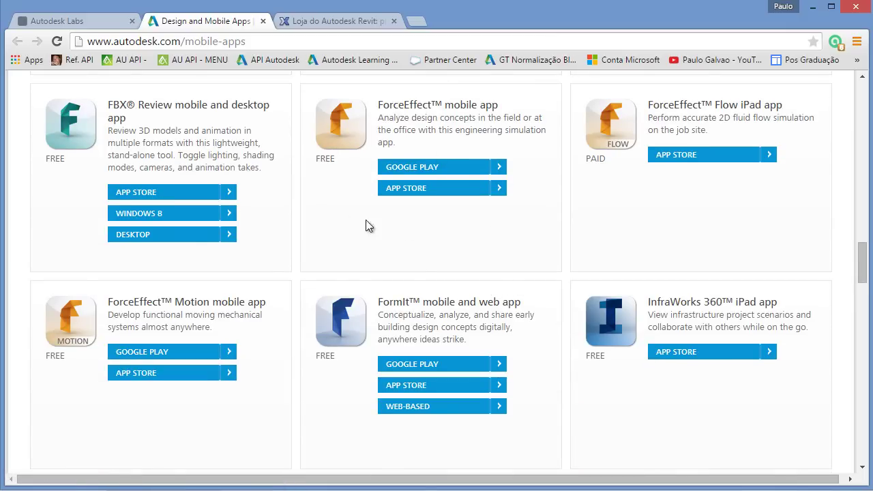
pyautogui.scroll(-3, 405, 270)
pyautogui.scroll(4, 409, 266)
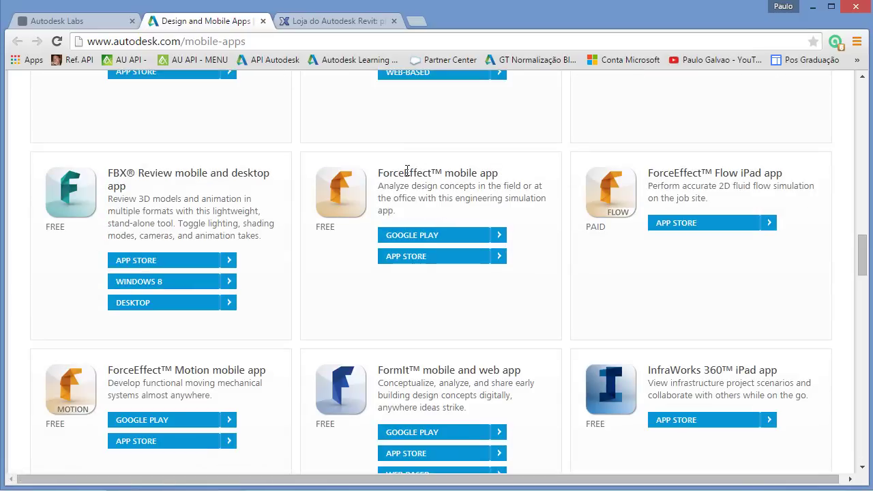
pyautogui.scroll(-11, 418, 230)
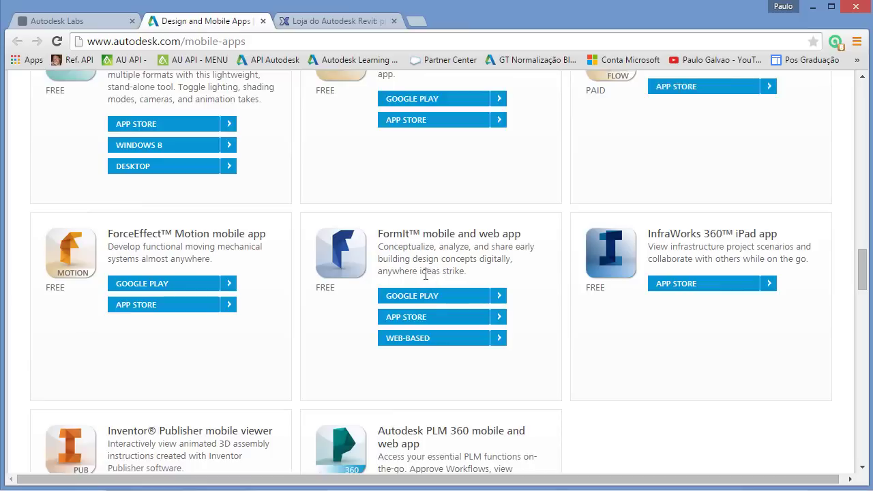
pyautogui.scroll(-3, 424, 280)
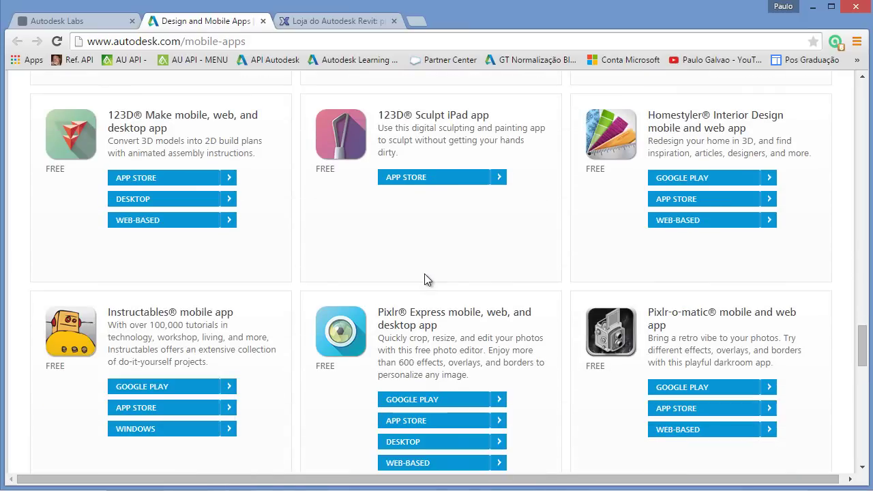
pyautogui.scroll(-3, 424, 280)
pyautogui.scroll(-1, 425, 279)
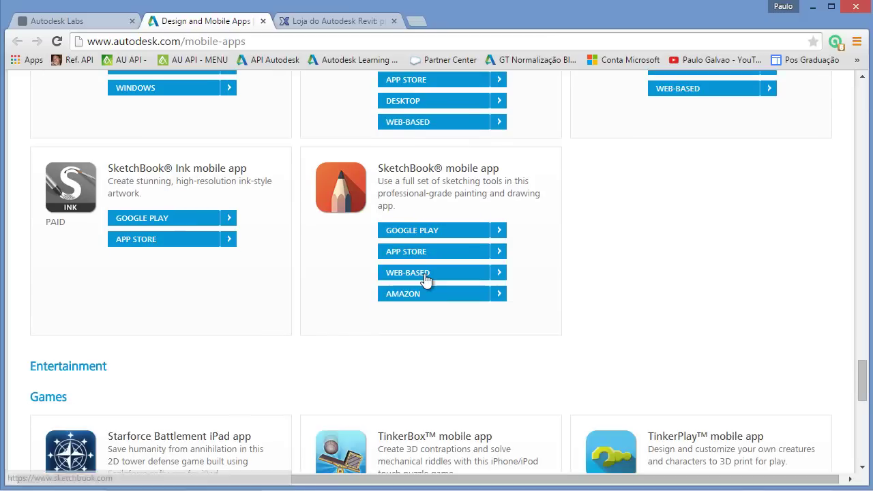
pyautogui.scroll(15, 423, 273)
pyautogui.click(323, 21)
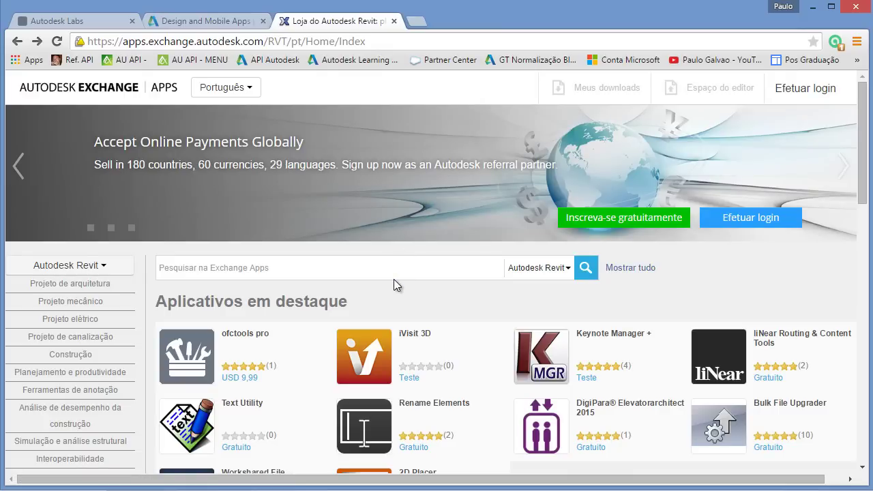
# Step: Filter the Exchange store's product list to Autodesk Revit
pyautogui.scroll(-3, 393, 279)
pyautogui.scroll(-4, 394, 285)
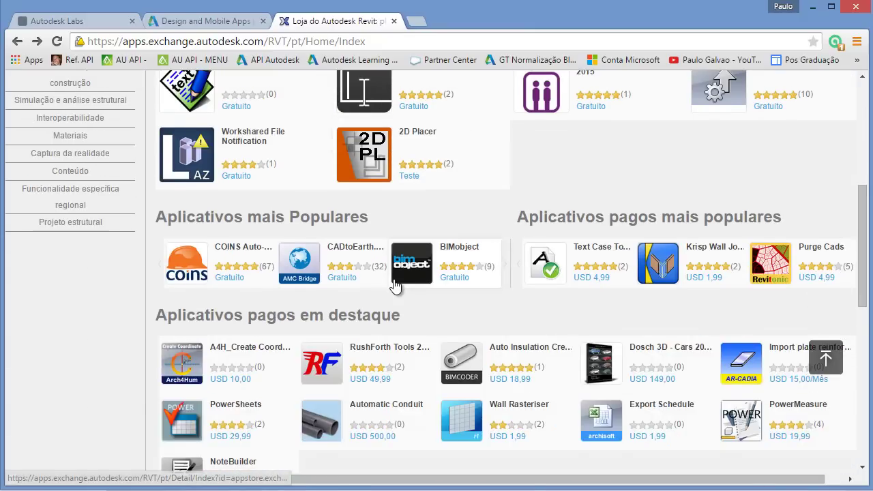
pyautogui.scroll(5, 394, 285)
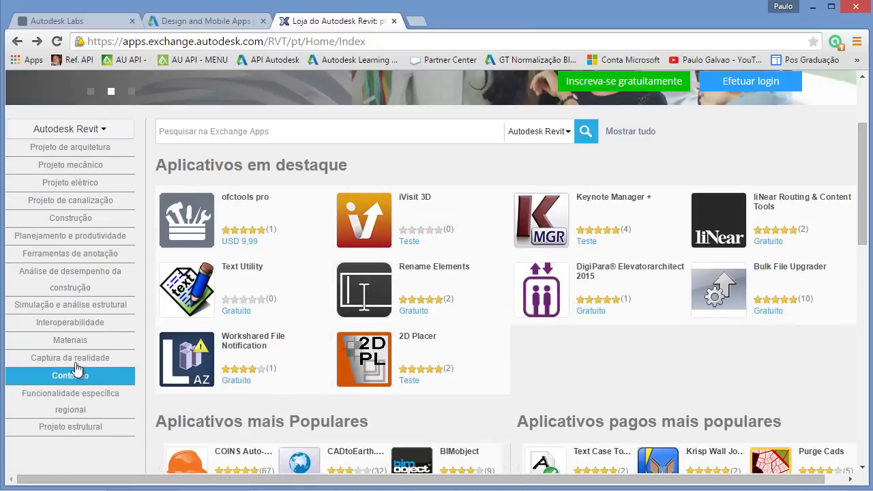
pyautogui.click(102, 131)
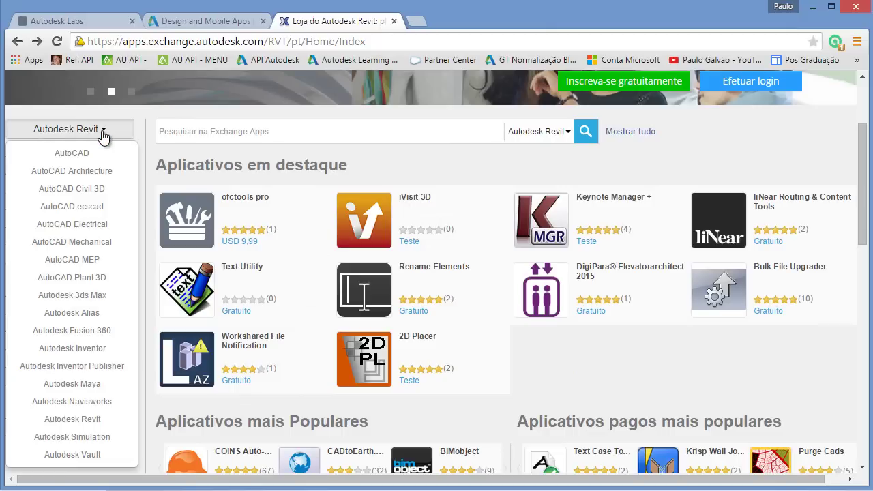
pyautogui.click(69, 423)
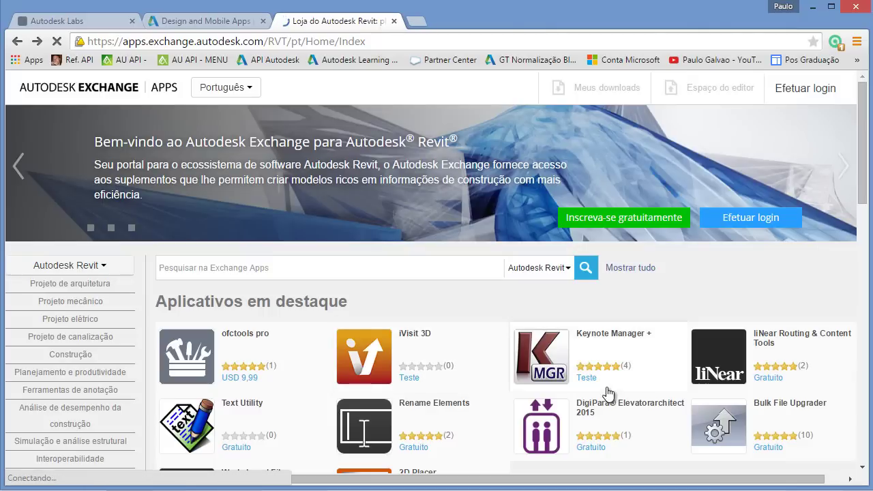
# Step: Bring up the most popular Autodesk apps and show Site Designer's description
pyautogui.scroll(-7, 535, 351)
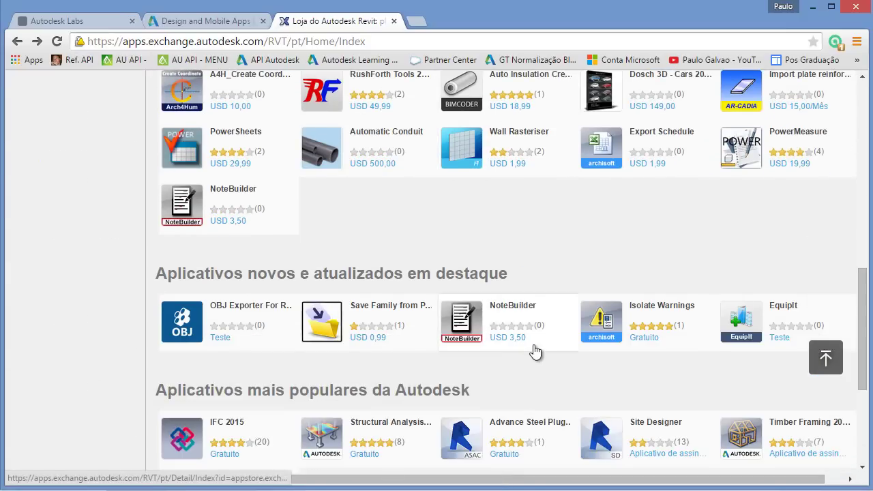
pyautogui.scroll(-1, 535, 351)
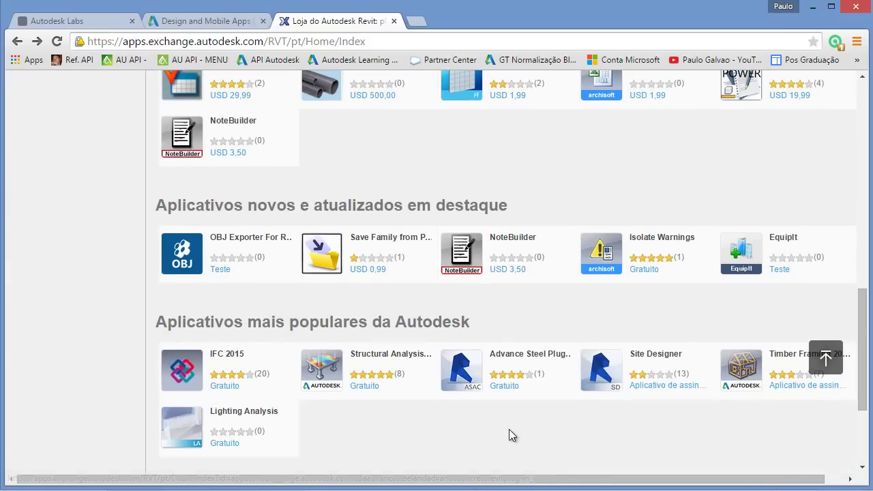
pyautogui.scroll(-2, 527, 421)
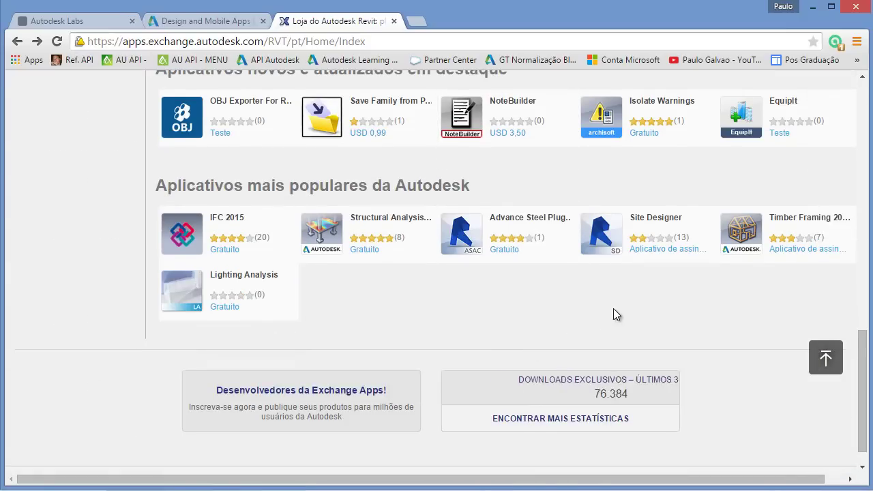
pyautogui.scroll(1, 613, 315)
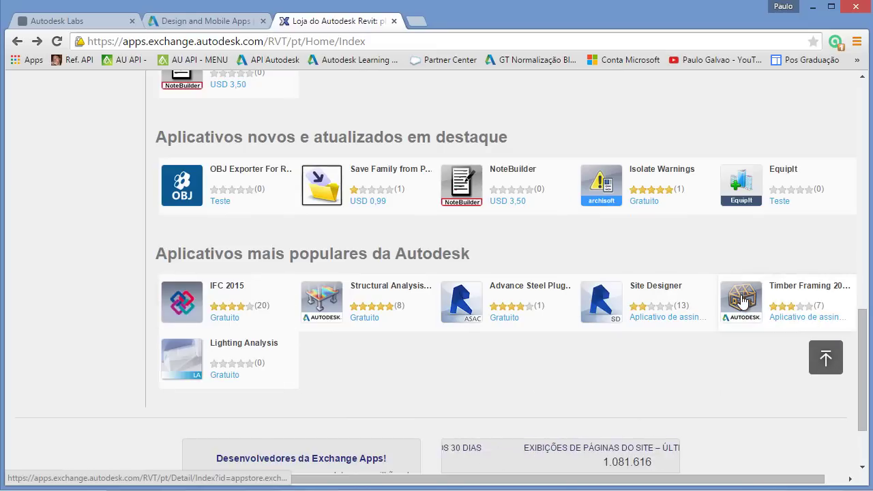
pyautogui.moveTo(744, 301)
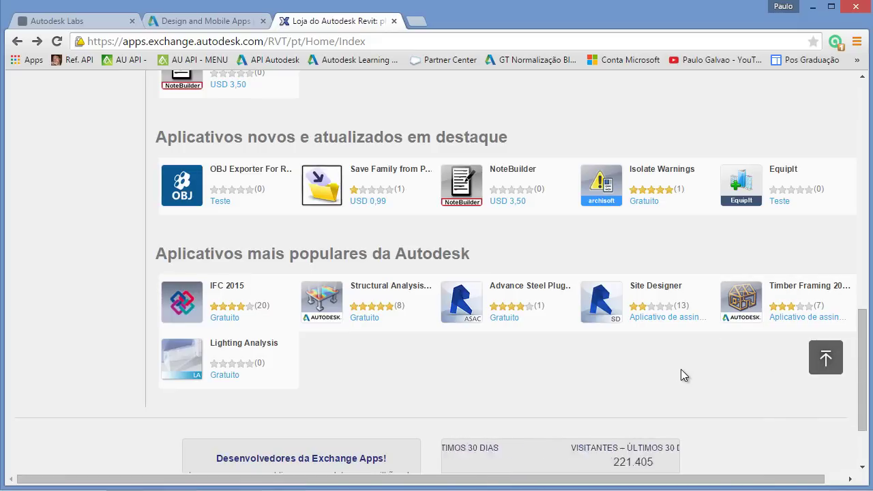
pyautogui.moveTo(645, 298)
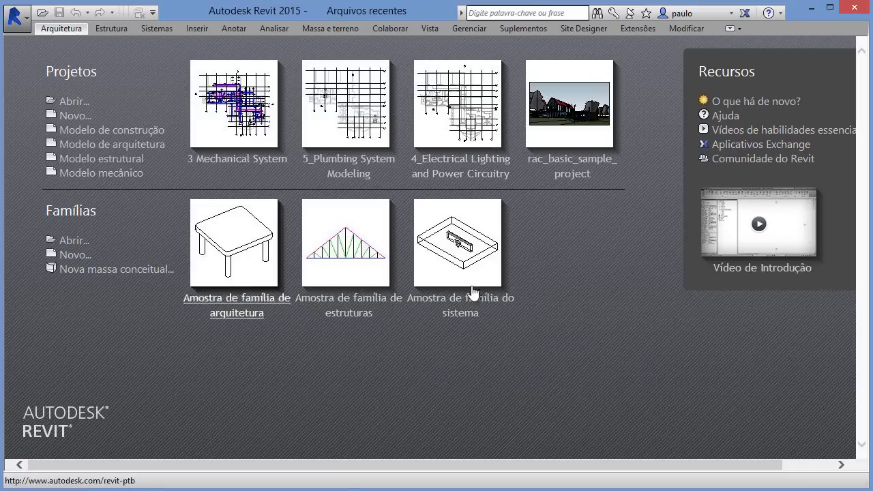
# Step: Start a new project from the architectural template and display the Site Designer tools
pyautogui.click(104, 147)
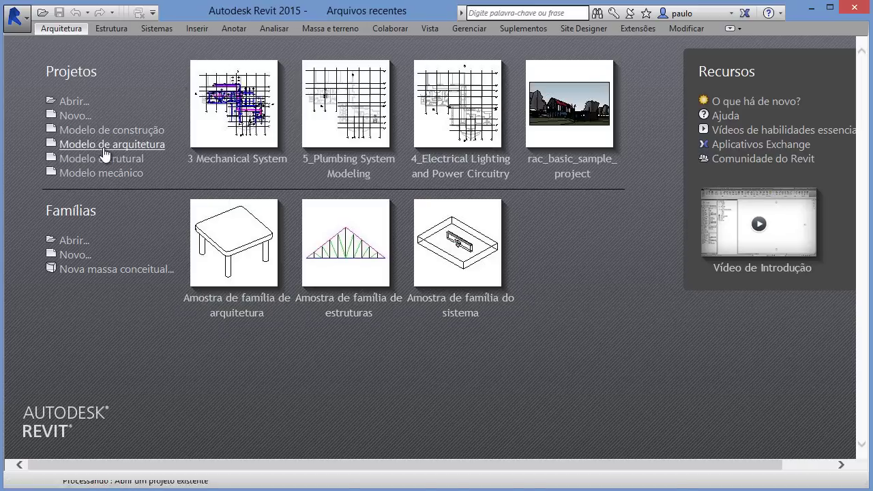
pyautogui.click(582, 28)
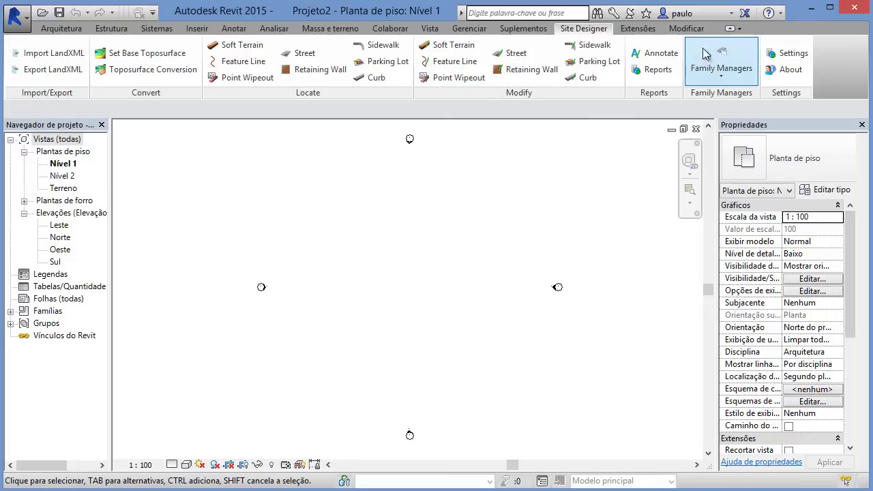
pyautogui.click(731, 15)
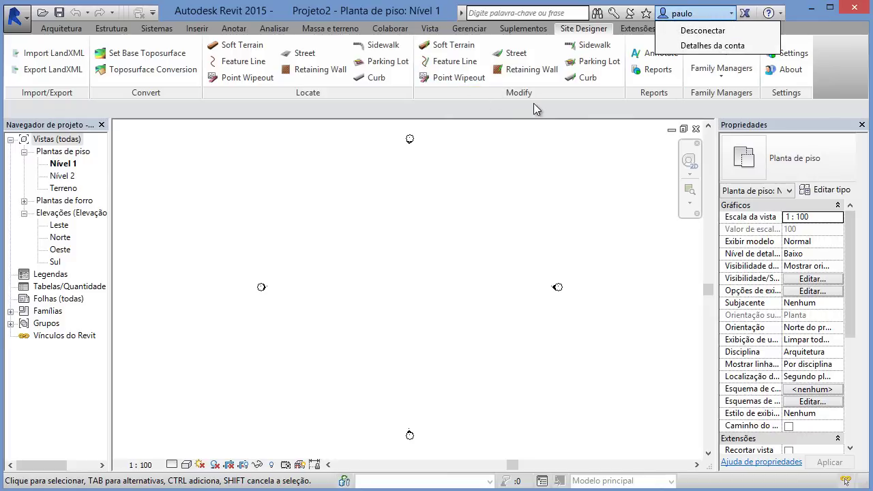
pyautogui.click(502, 114)
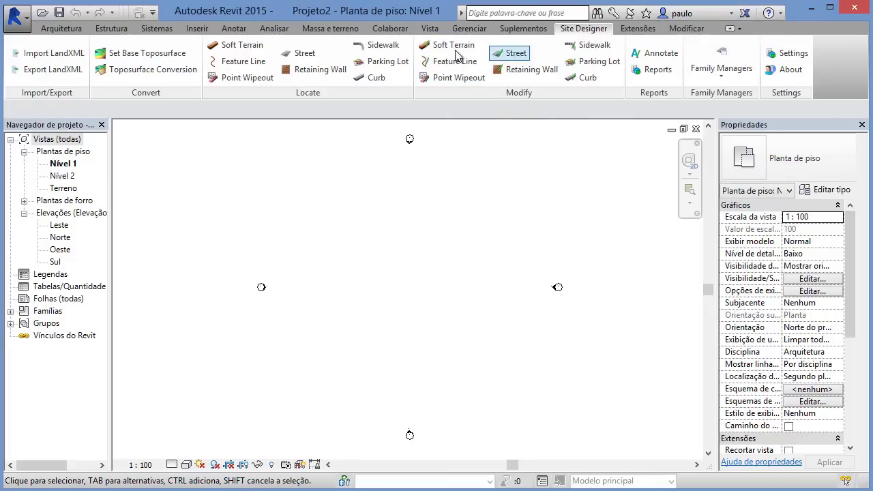
# Step: Look through the Extensões Análise, Armadura and Conexões de aço tools, then minimize Revit
pyautogui.click(637, 30)
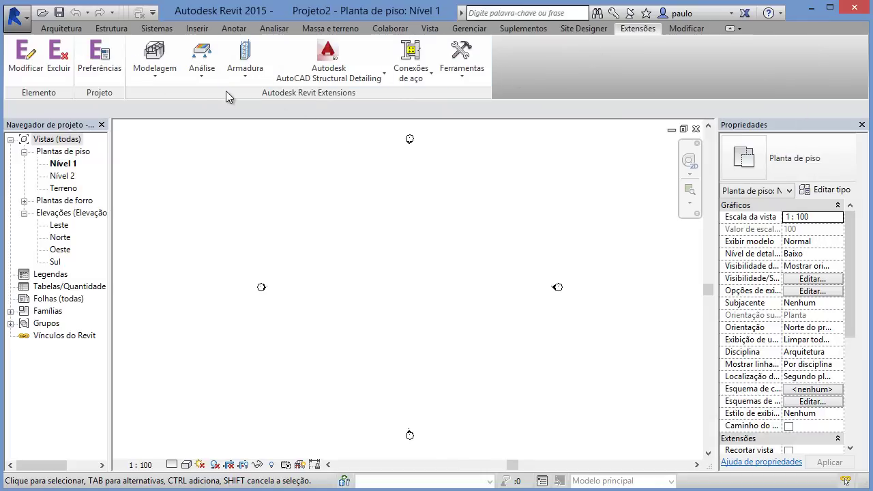
pyautogui.click(202, 80)
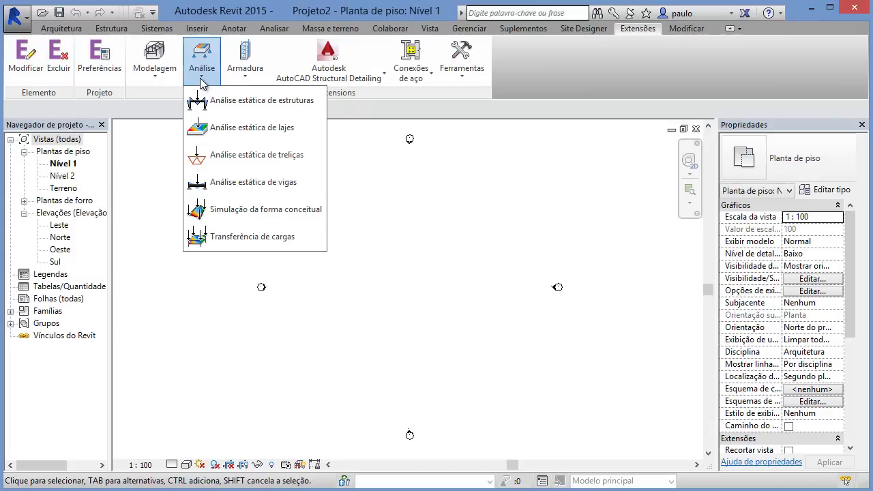
pyautogui.click(243, 81)
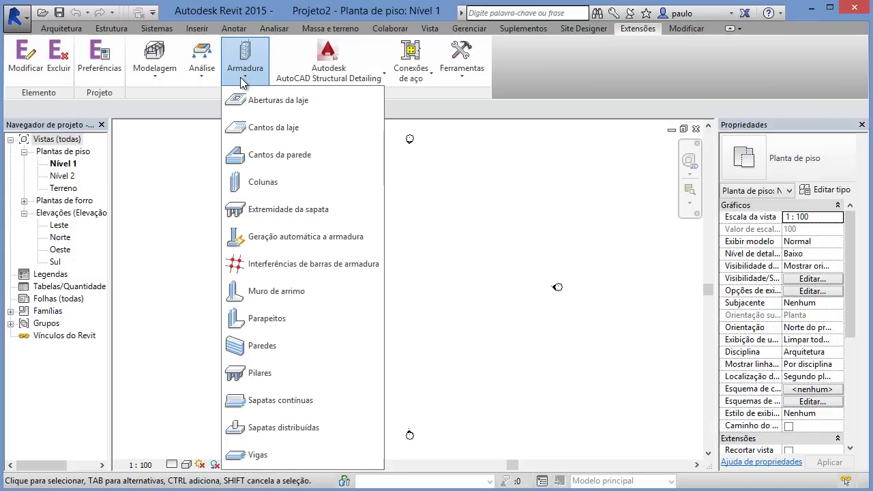
pyautogui.click(423, 78)
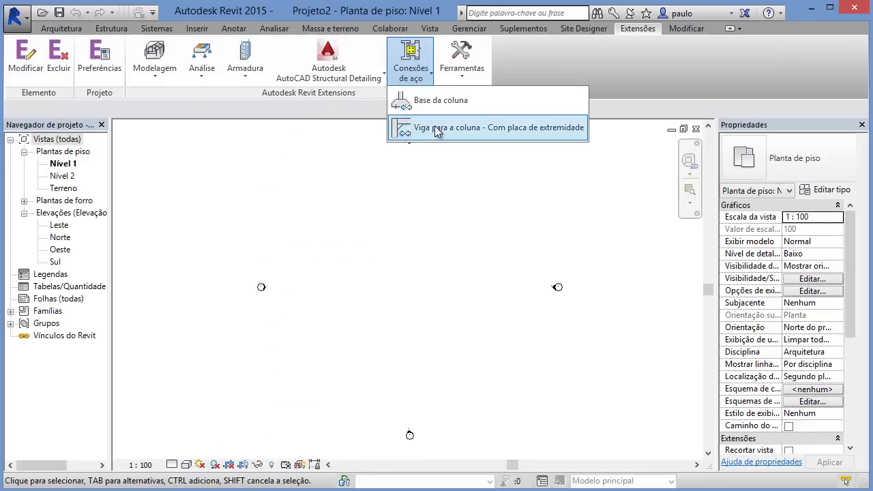
pyautogui.click(812, 8)
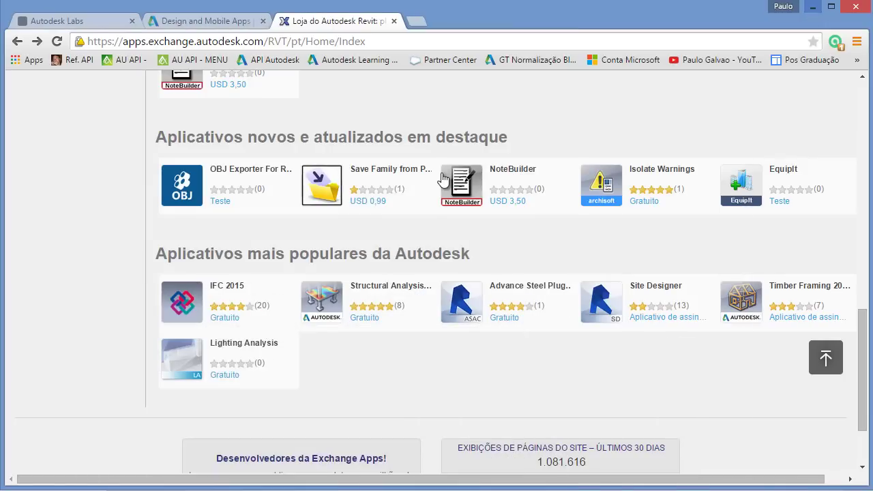
# Step: Revisit the Autodesk Labs page and scroll through the mobile apps page
pyautogui.moveTo(444, 179)
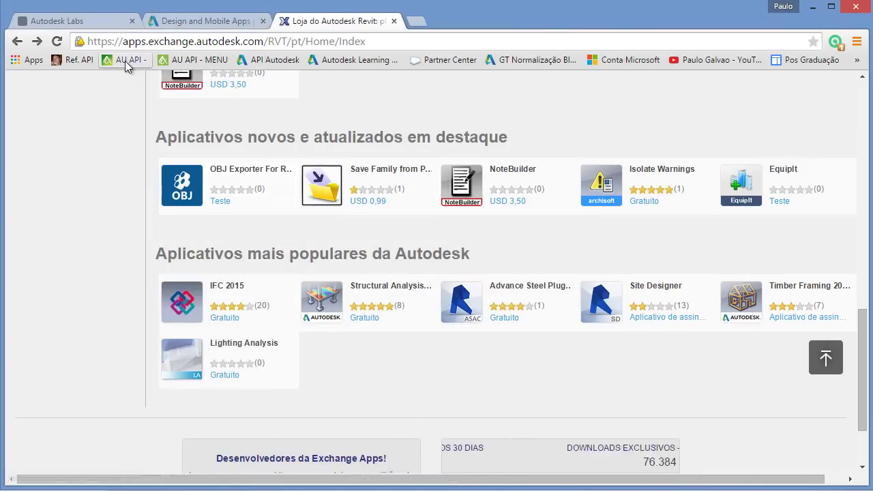
pyautogui.click(82, 27)
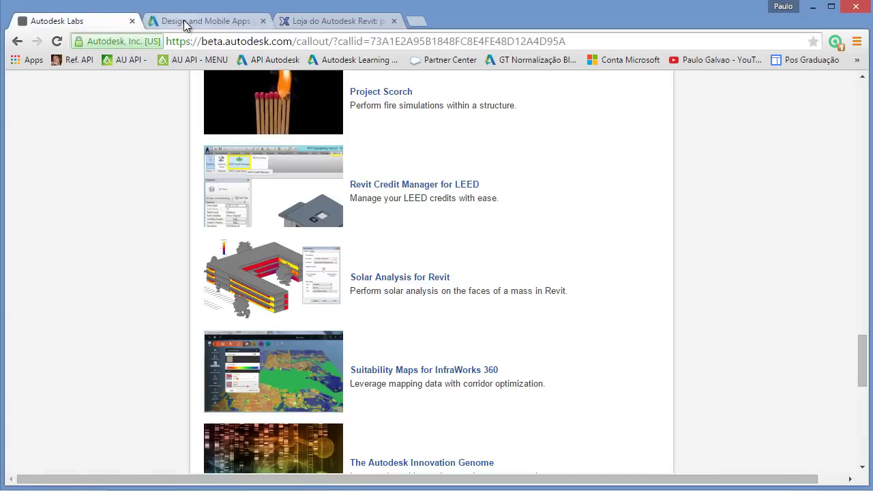
pyautogui.click(212, 21)
pyautogui.scroll(7, 305, 238)
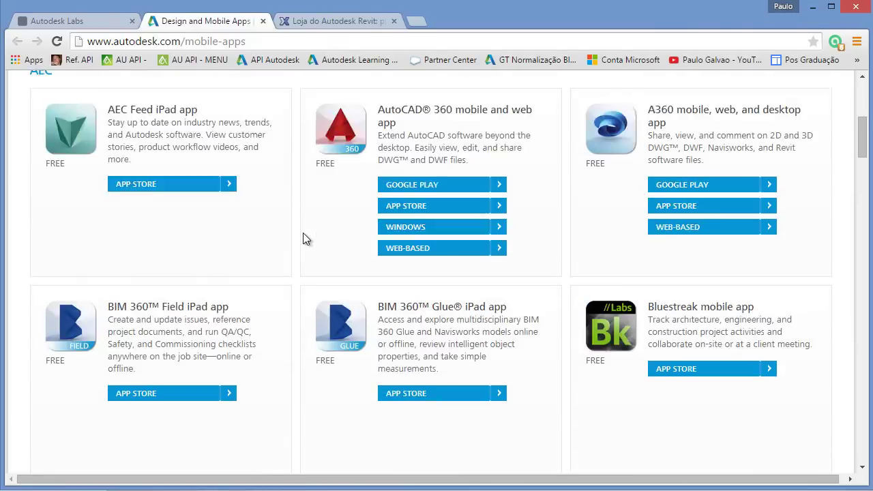
pyautogui.scroll(-5, 305, 239)
pyautogui.scroll(-1, 305, 238)
pyautogui.scroll(6, 305, 238)
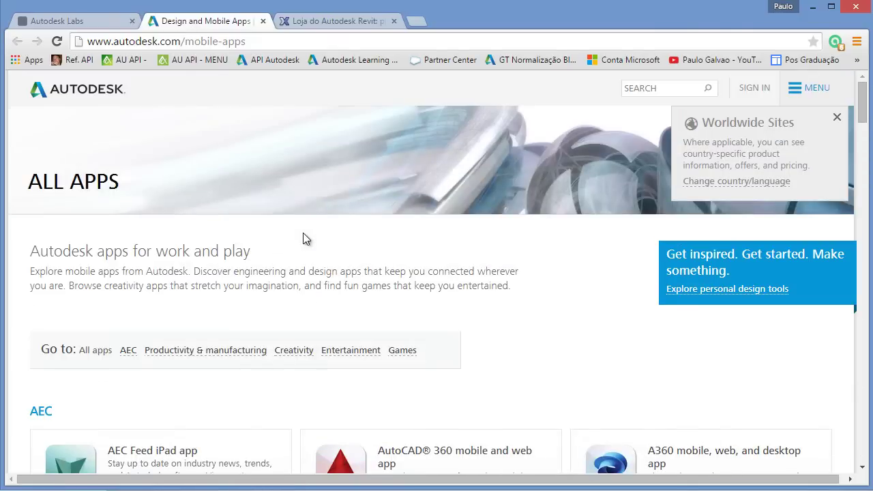
pyautogui.scroll(-8, 305, 238)
pyautogui.scroll(-3, 302, 232)
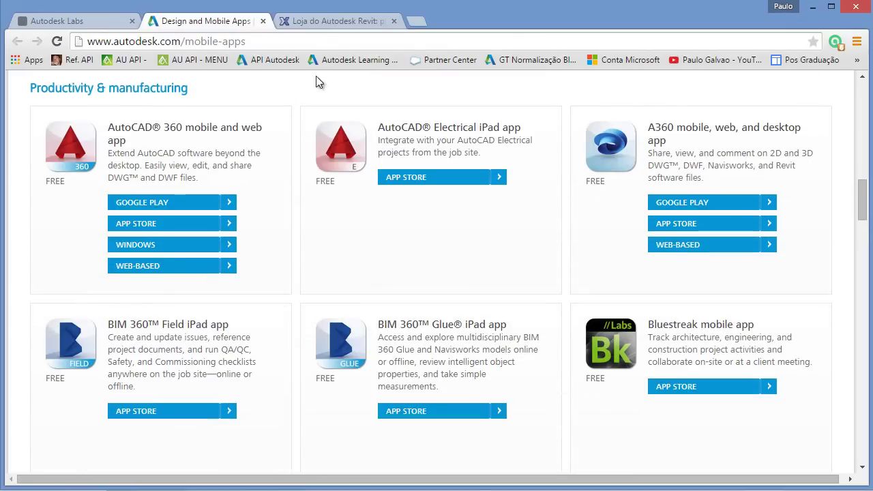
# Step: Pass through the Exchange store and Labs tabs, then return to the Revit window
pyautogui.click(329, 24)
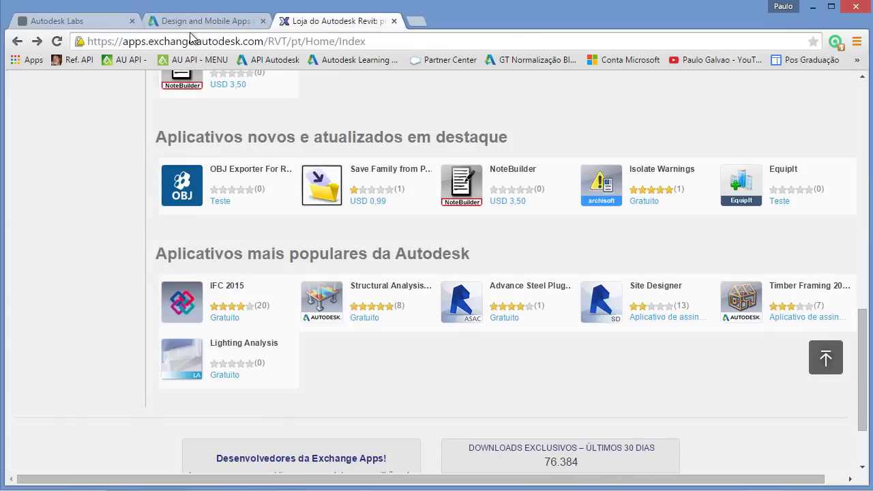
pyautogui.click(96, 23)
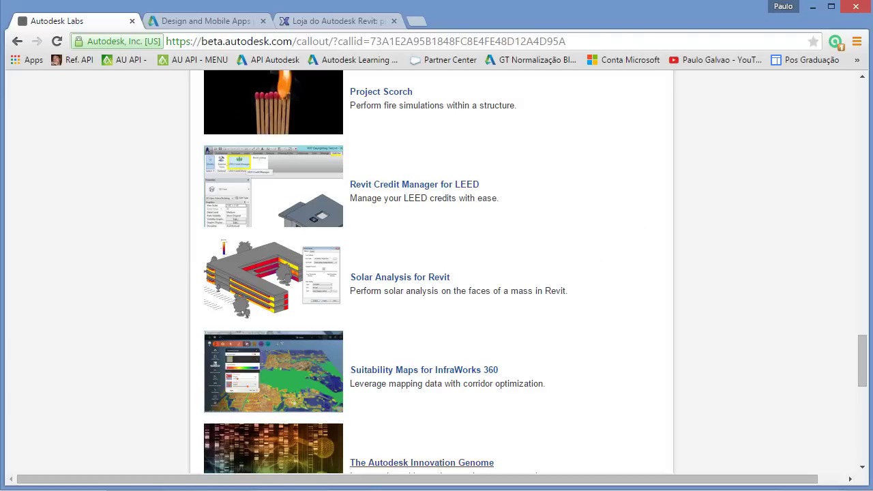
pyautogui.hotkey('alt', 'Tab')
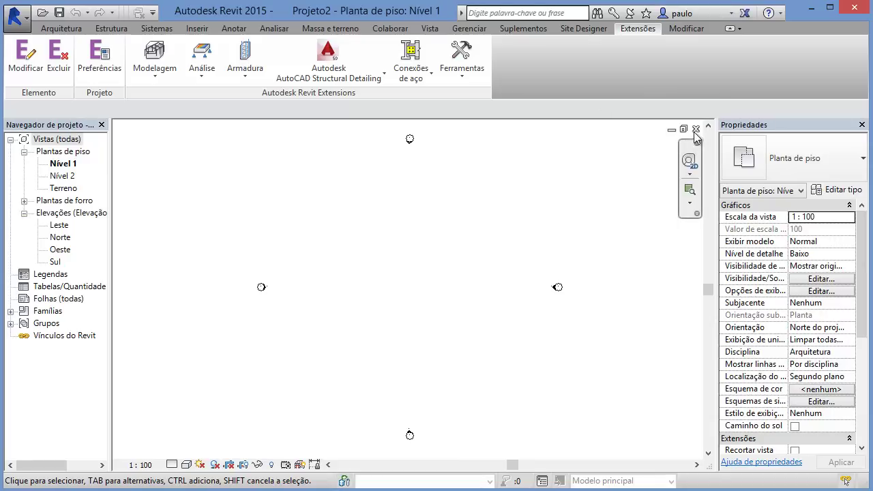
# Step: Close Projeto2's empty Nível 1 plan and open 3 Mechanical System.rvt from Recent Files
pyautogui.click(696, 129)
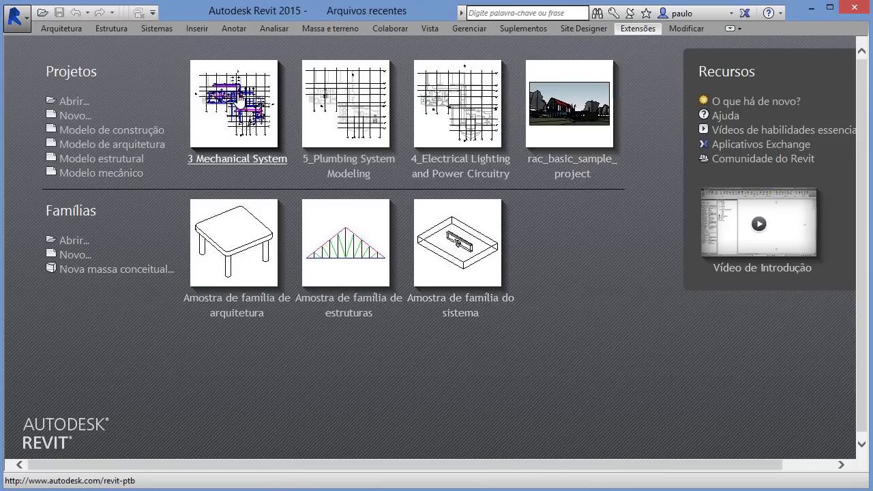
pyautogui.click(238, 95)
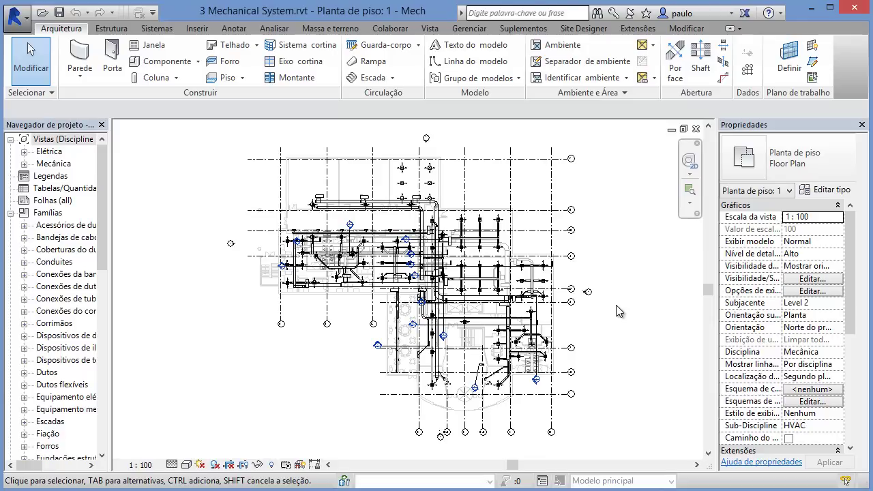
# Step: Open the Mecânica > HVAC > {3D} view, then orbit and zoom in on the ductwork
pyautogui.click(23, 163)
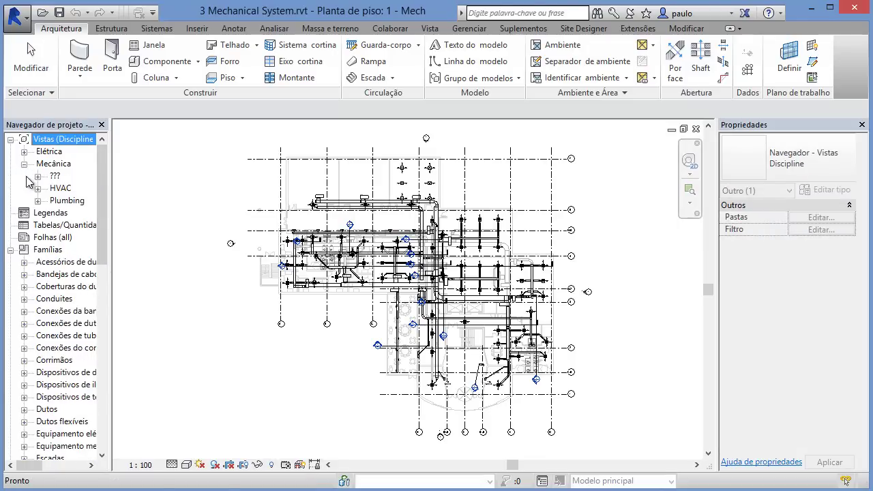
pyautogui.click(37, 189)
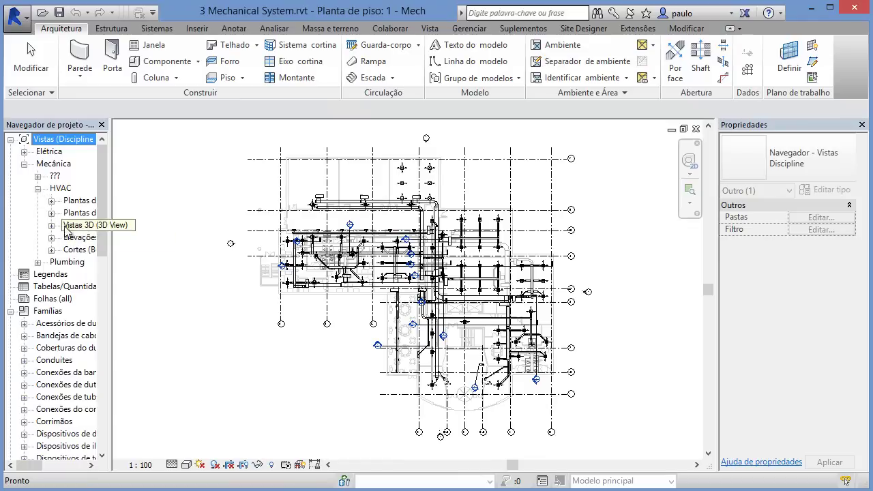
pyautogui.click(51, 225)
pyautogui.click(84, 250)
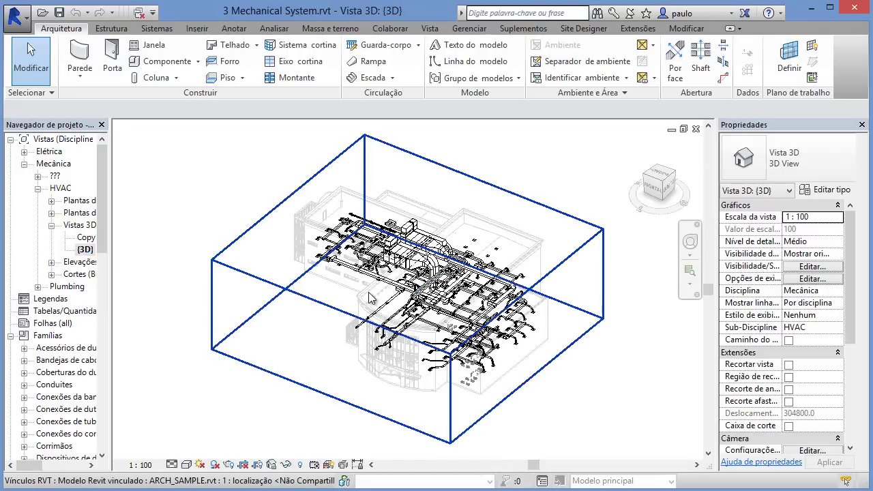
pyautogui.keyDown('shift'); pyautogui.moveTo(440, 329); pyautogui.dragTo(484, 307, button='middle'); pyautogui.keyUp('shift')
pyautogui.scroll(4, 398, 315)
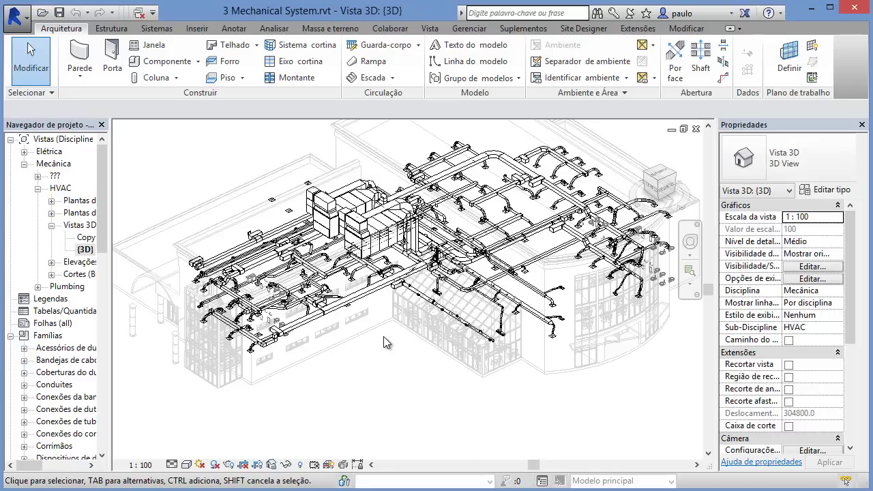
pyautogui.click(157, 29)
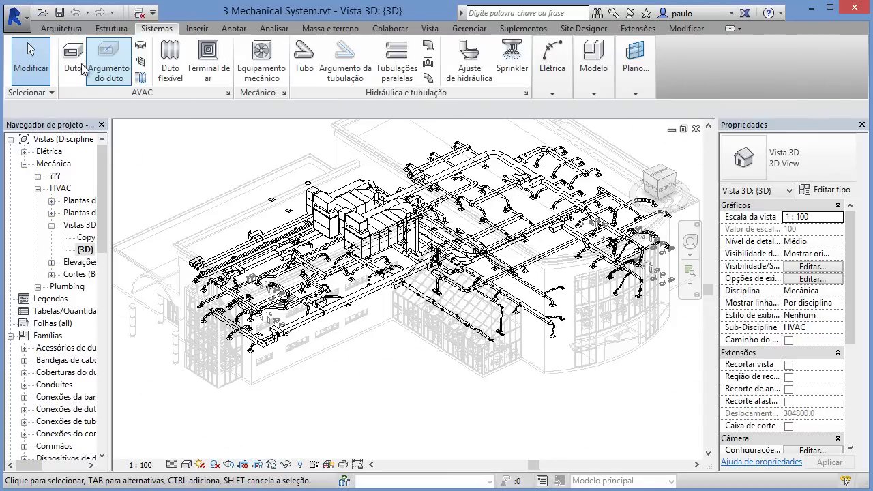
# Step: Open the Configurações elétricas dialog and review its voltage definitions
pyautogui.click(549, 74)
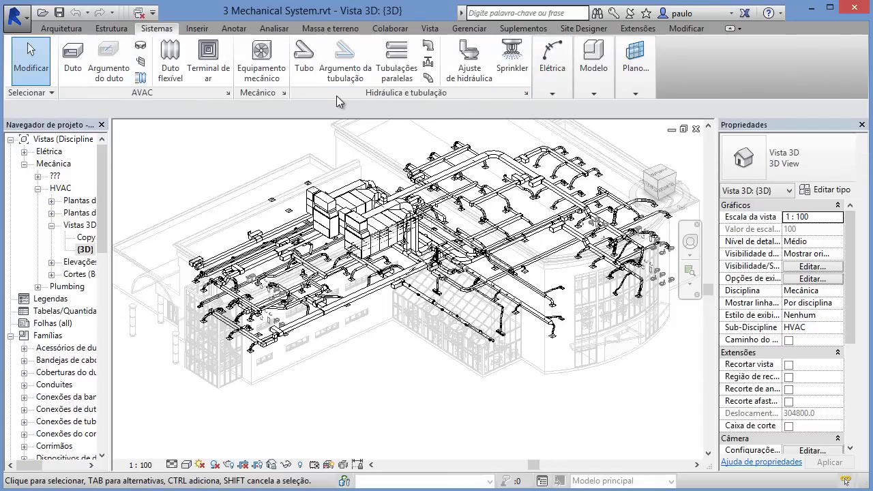
pyautogui.moveTo(556, 99)
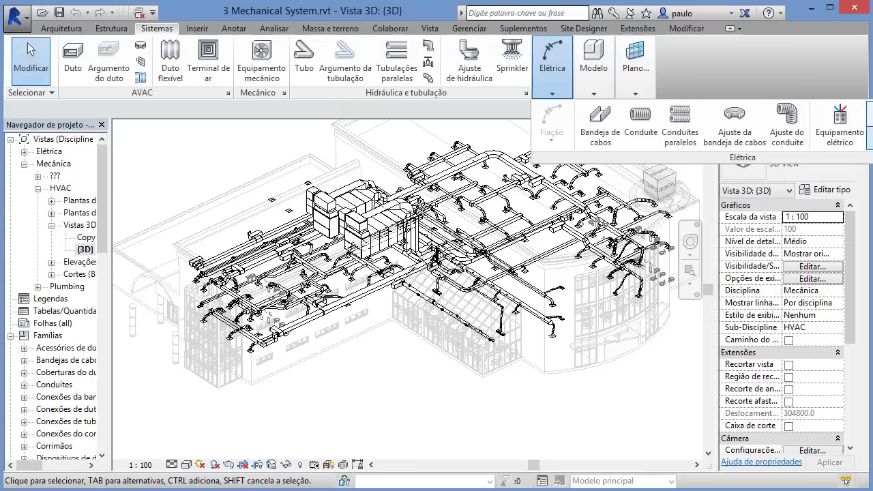
pyautogui.click(868, 158)
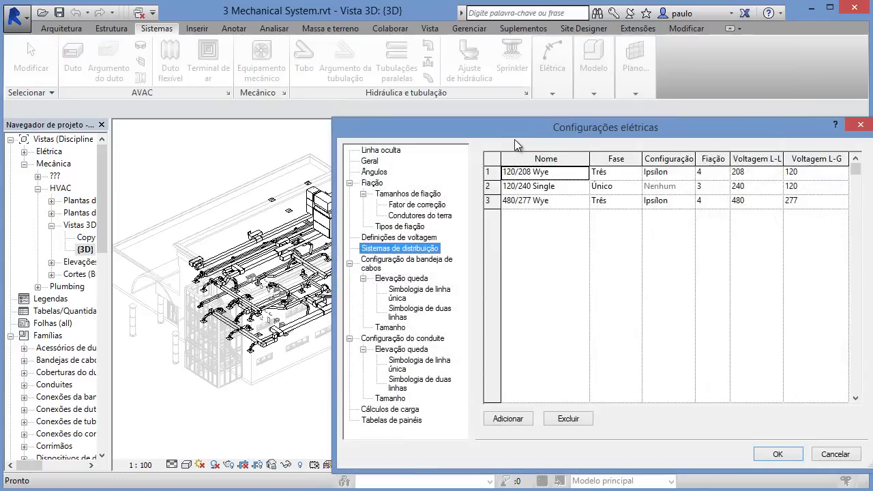
pyautogui.moveTo(625, 128); pyautogui.dragTo(319, 95)
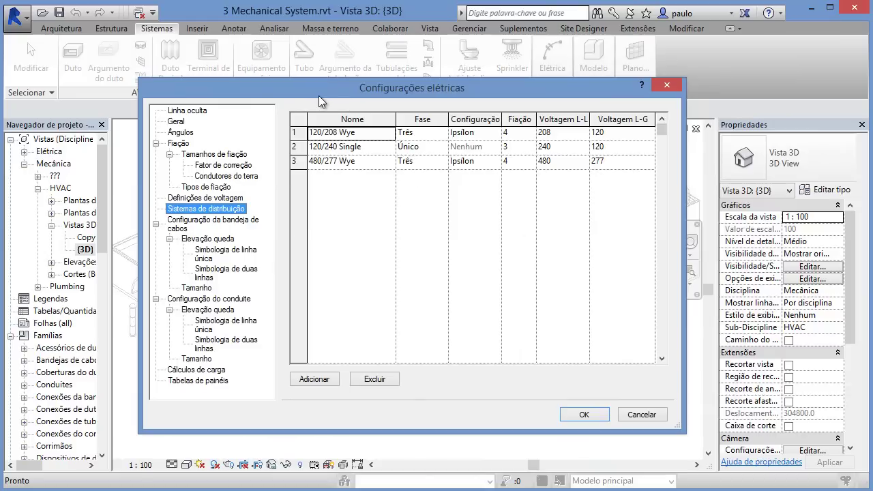
pyautogui.click(213, 199)
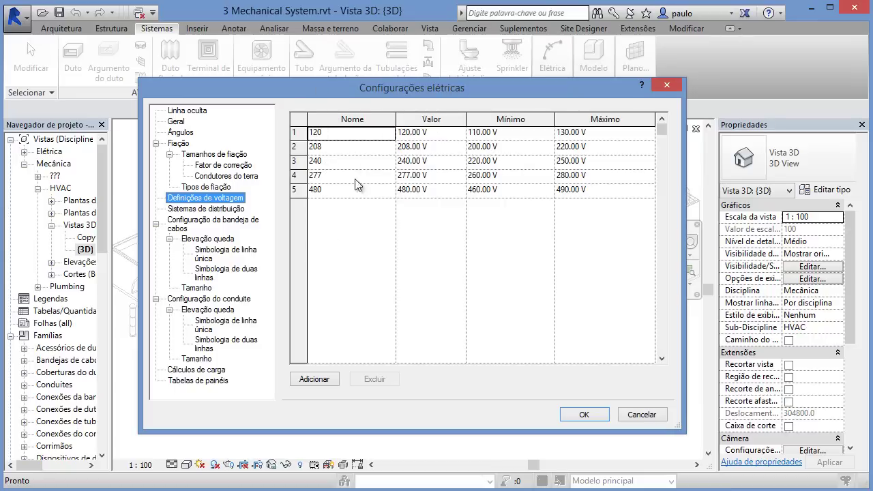
# Step: In Sistemas de distribuição, confirm 120/208 Wye uses phase Três and Ipsilon configuration
pyautogui.click(230, 209)
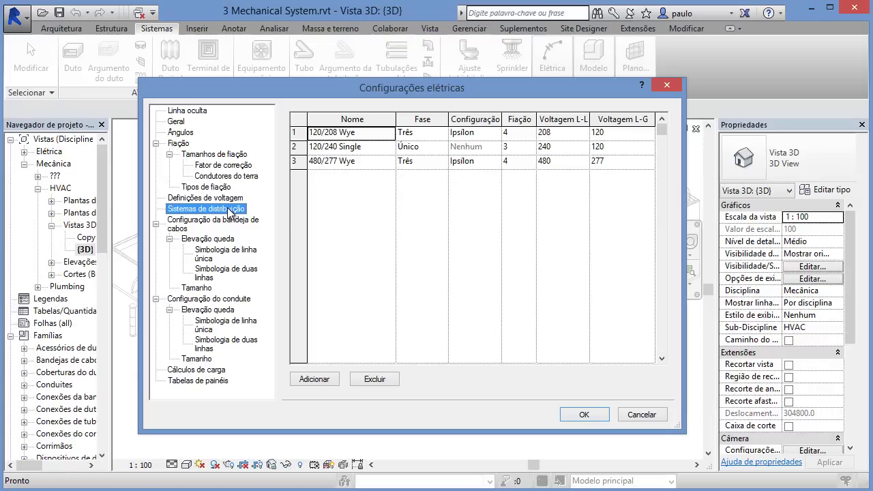
pyautogui.click(444, 133)
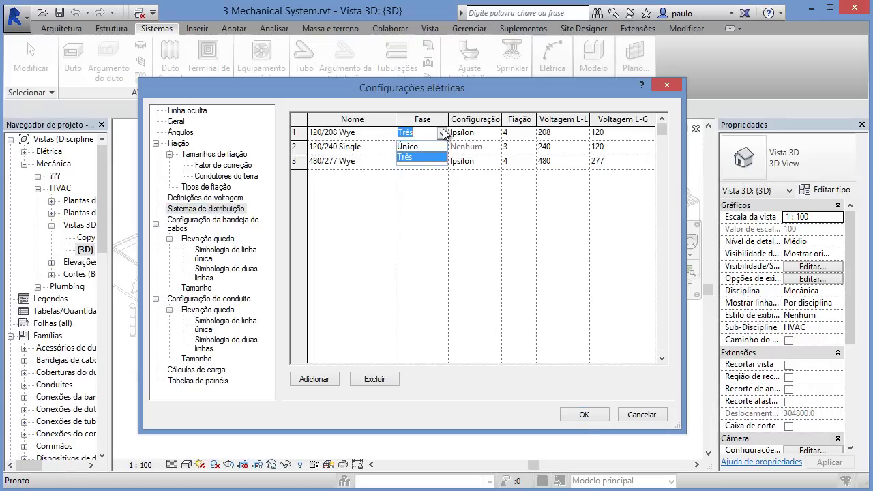
pyautogui.click(444, 133)
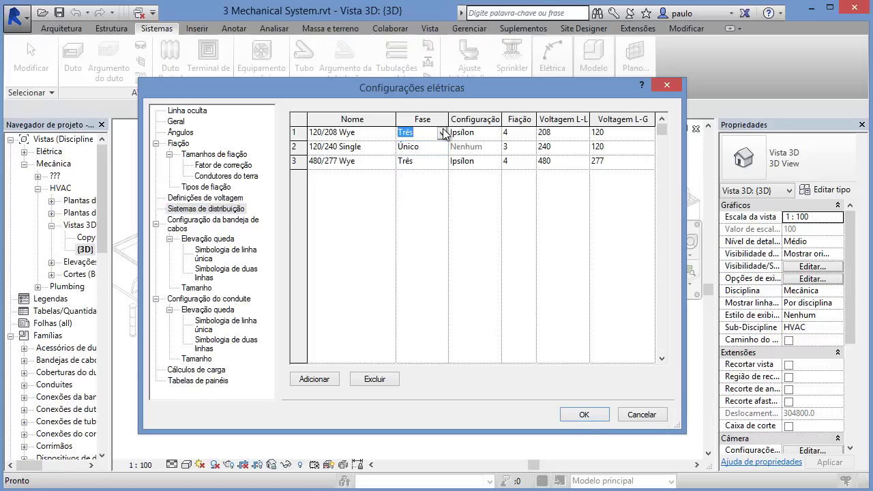
pyautogui.click(496, 134)
pyautogui.click(496, 134)
pyautogui.click(497, 134)
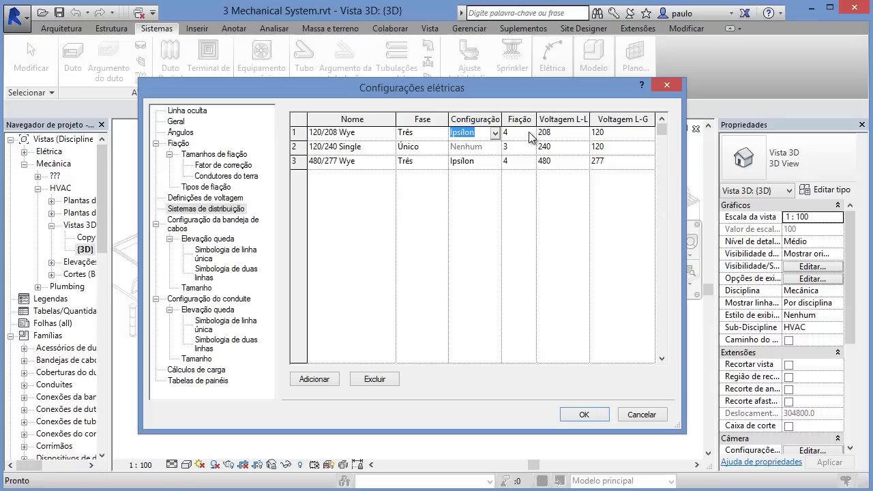
pyautogui.click(496, 134)
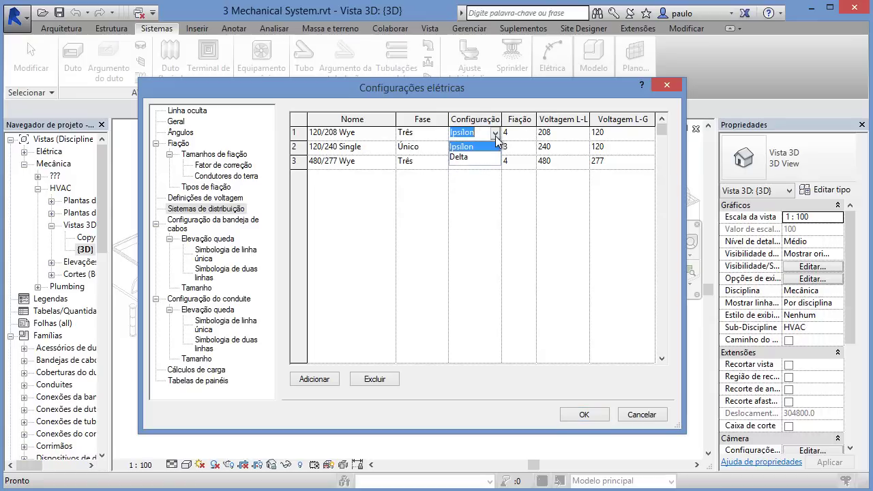
pyautogui.click(496, 134)
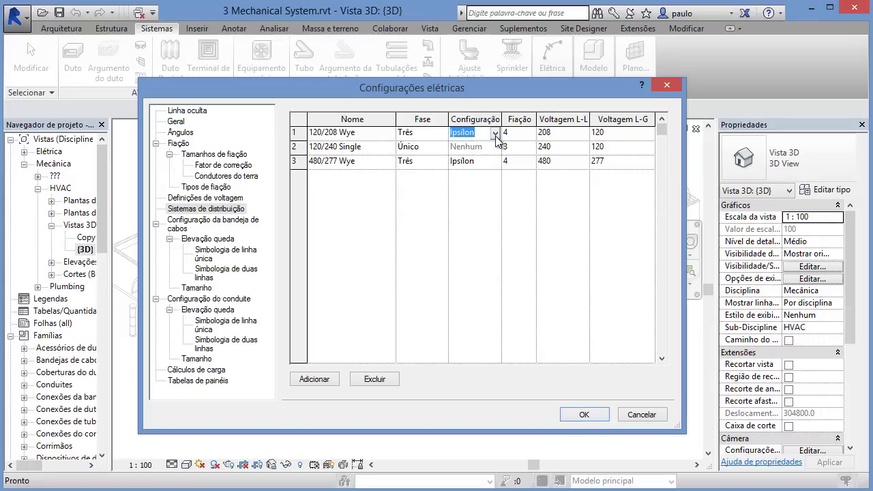
# Step: Check 120/208 Wye's wire count and voltages, then view the conduit settings
pyautogui.click(530, 135)
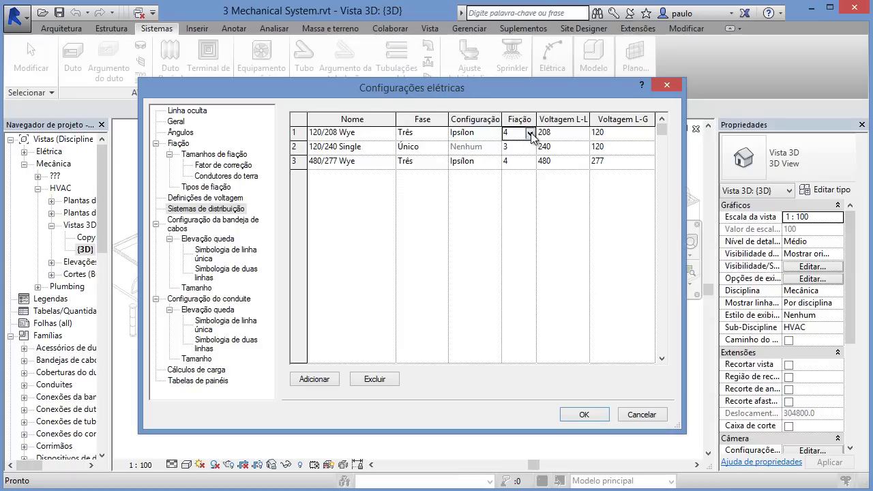
pyautogui.click(531, 136)
pyautogui.click(531, 135)
pyautogui.click(565, 132)
pyautogui.click(634, 132)
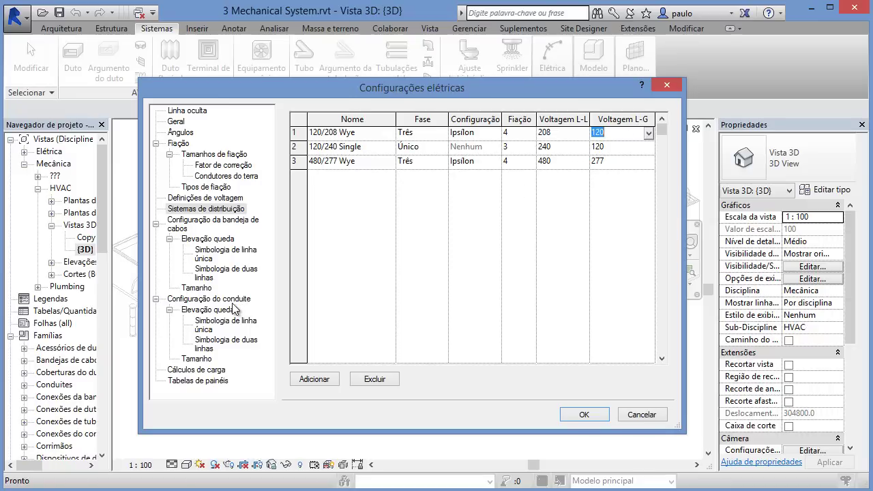
pyautogui.click(228, 301)
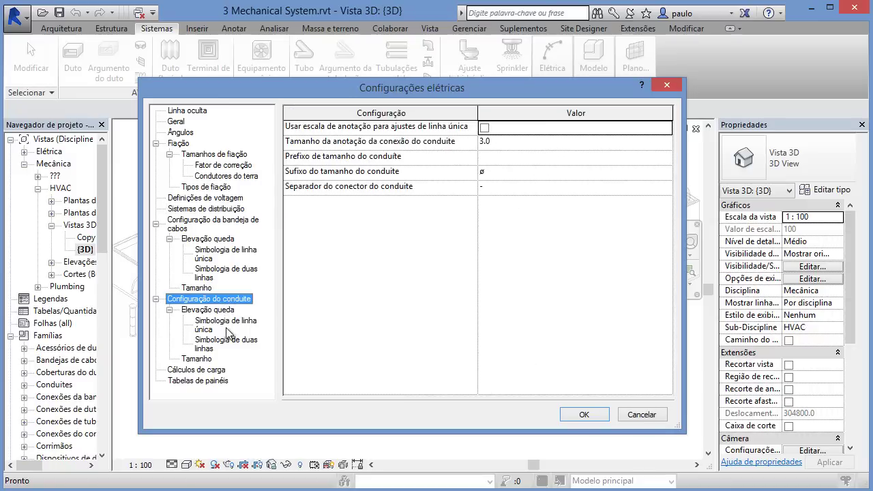
# Step: Review the EMT conduit size table up to 103.000 mm, keeping EMT as the standard
pyautogui.click(207, 310)
pyautogui.click(196, 359)
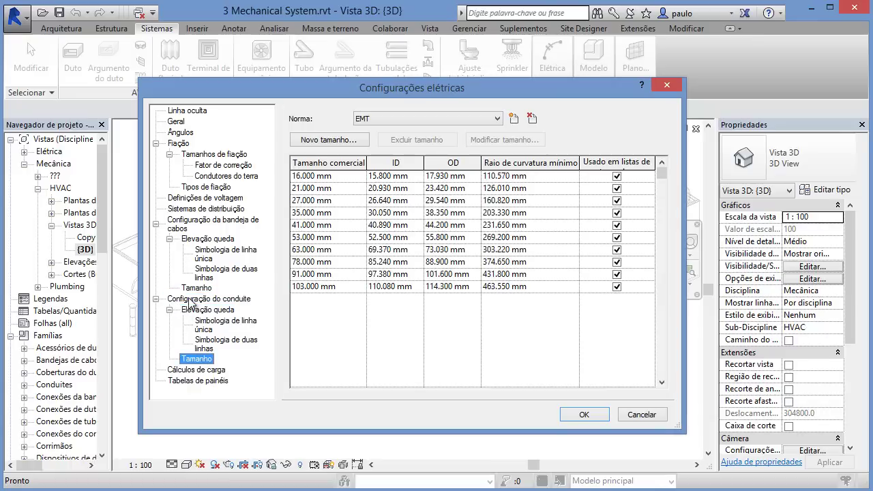
pyautogui.click(338, 179)
pyautogui.click(339, 189)
pyautogui.click(342, 200)
pyautogui.click(344, 249)
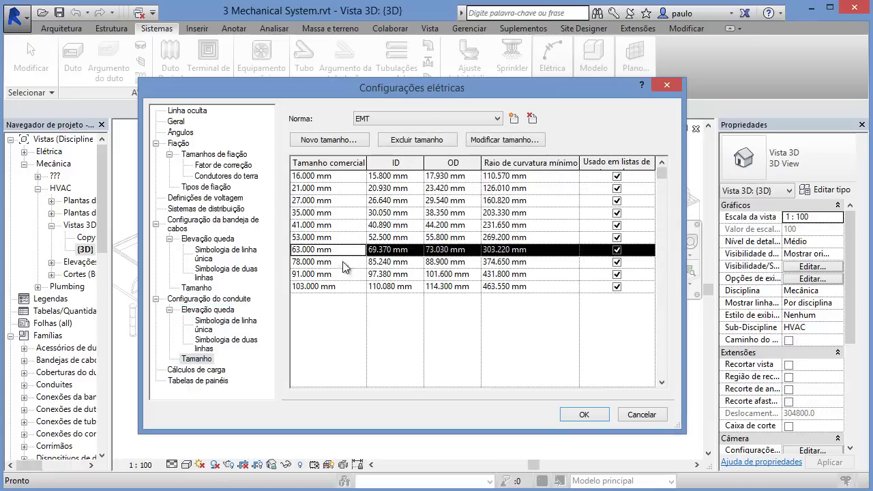
pyautogui.click(346, 288)
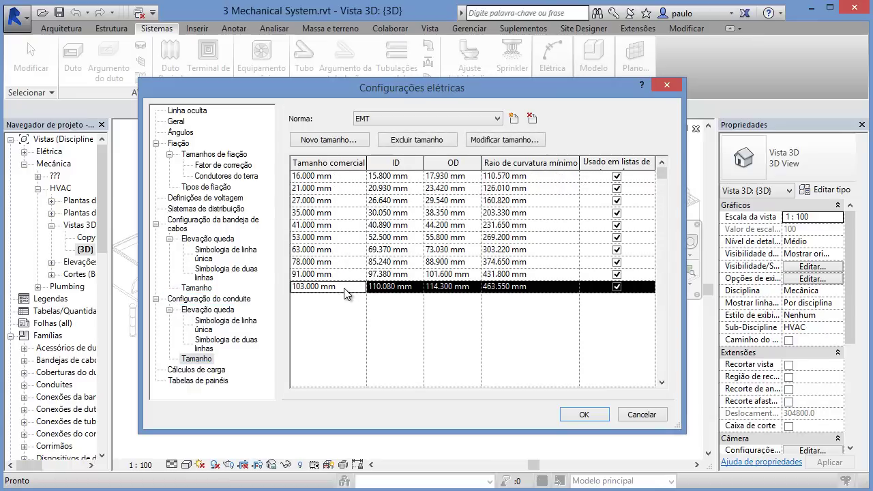
pyautogui.click(397, 120)
pyautogui.click(398, 122)
# Step: Check the hot conductor tick mark in the wiring settings, then close Electrical Settings unchanged
pyautogui.click(179, 144)
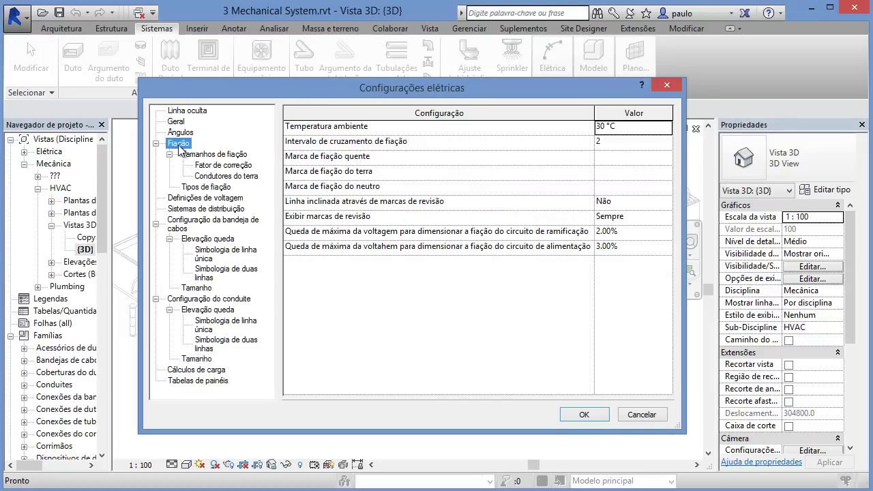
pyautogui.doubleClick(179, 144)
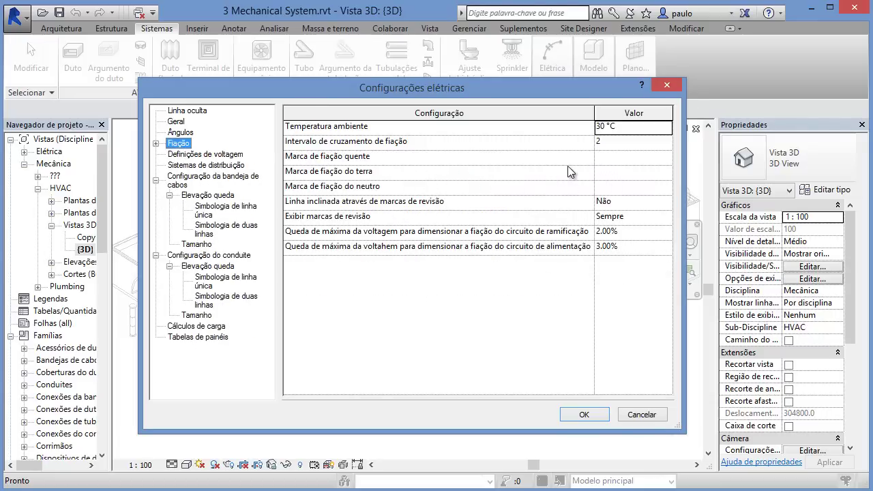
pyautogui.click(645, 157)
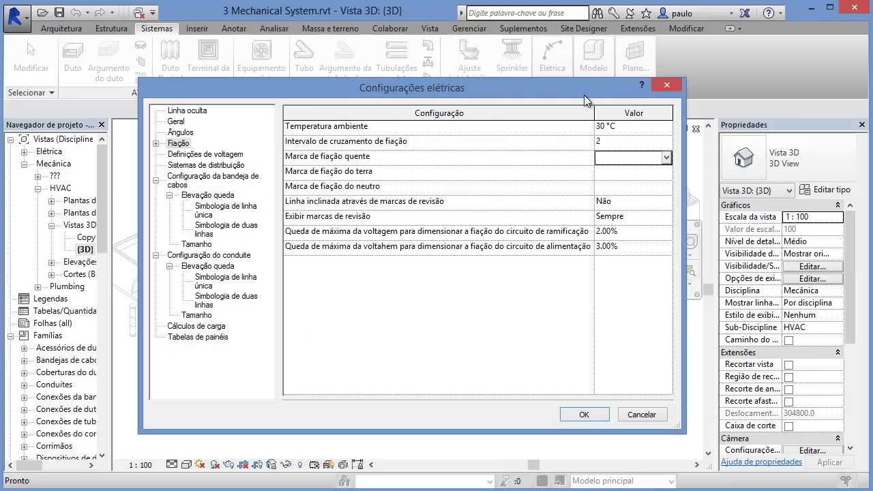
pyautogui.click(665, 87)
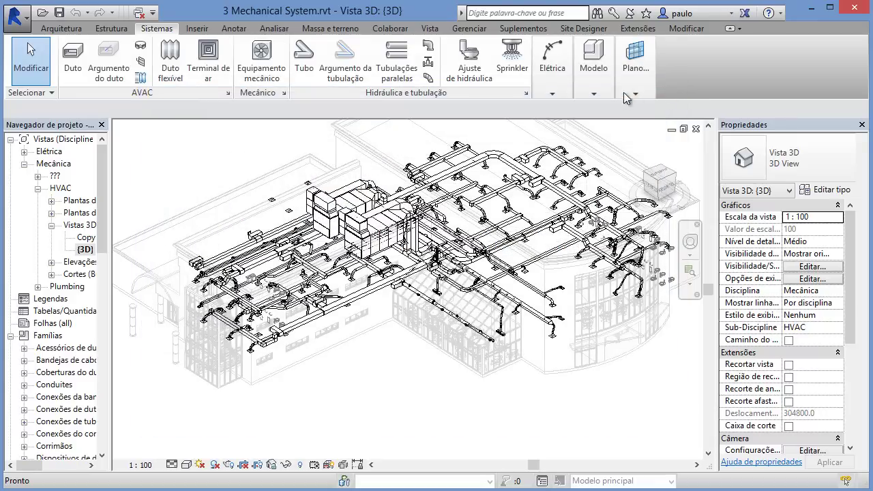
# Step: Review Carbon Steel - Schedule 40 roughness 0.04572 mm and the pipe pressure-drop calculation, then close Mechanical Settings
pyautogui.click(526, 93)
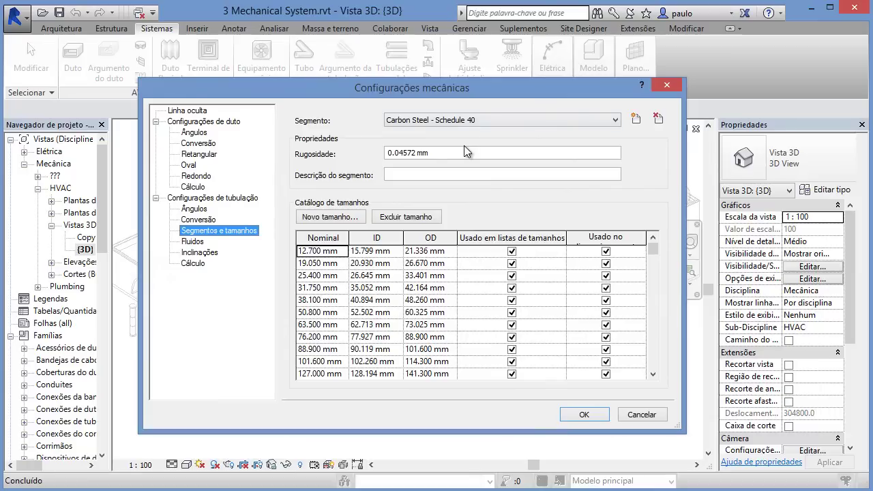
pyautogui.click(515, 121)
pyautogui.click(514, 118)
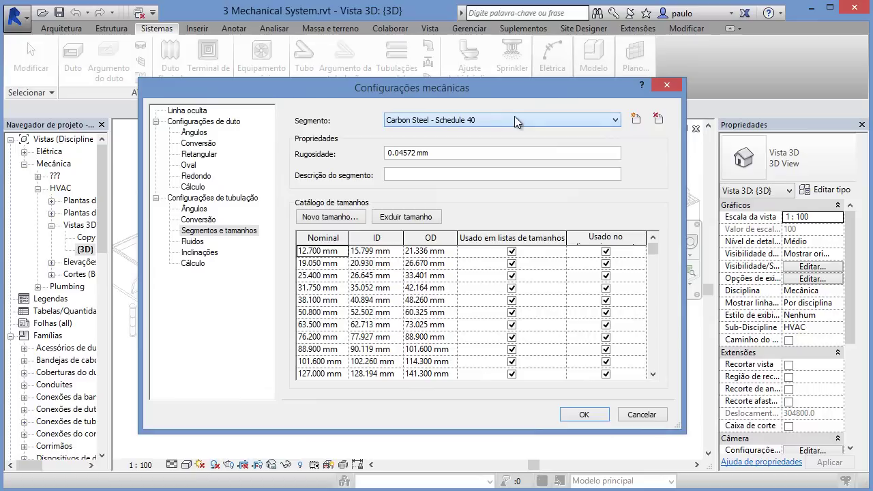
pyautogui.click(495, 153)
pyautogui.moveTo(496, 153); pyautogui.dragTo(269, 140)
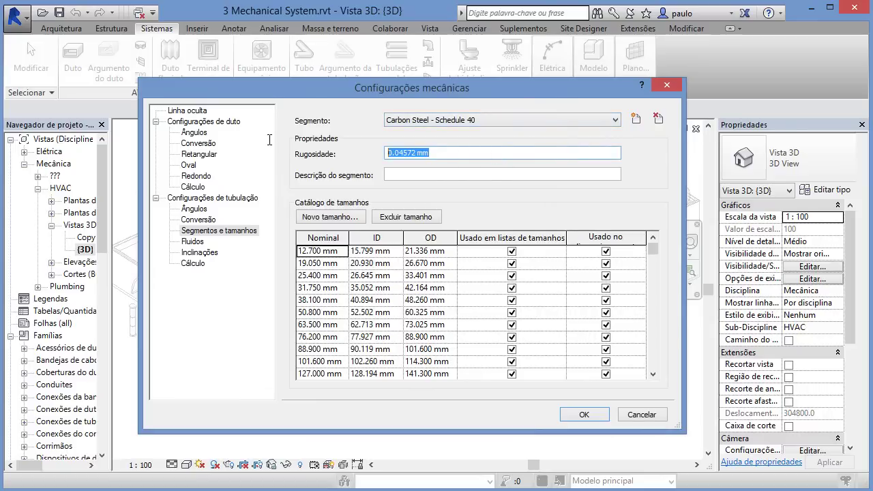
pyautogui.click(197, 263)
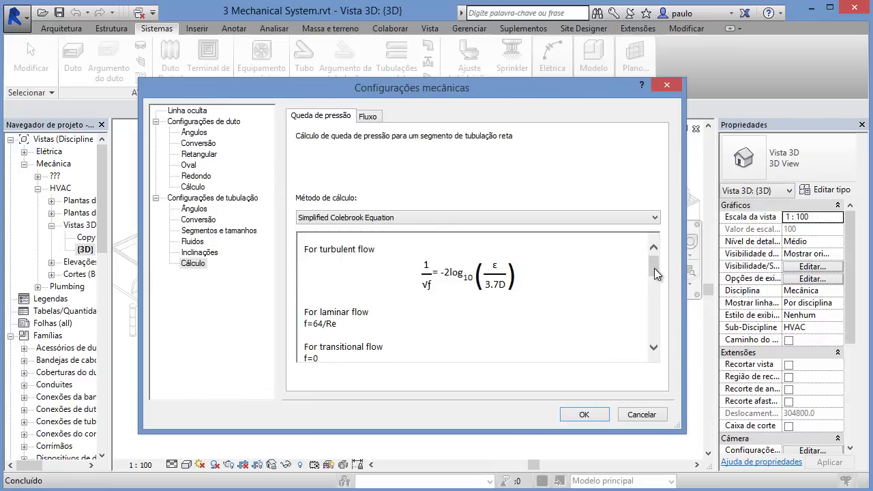
pyautogui.moveTo(654, 269); pyautogui.dragTo(655, 236)
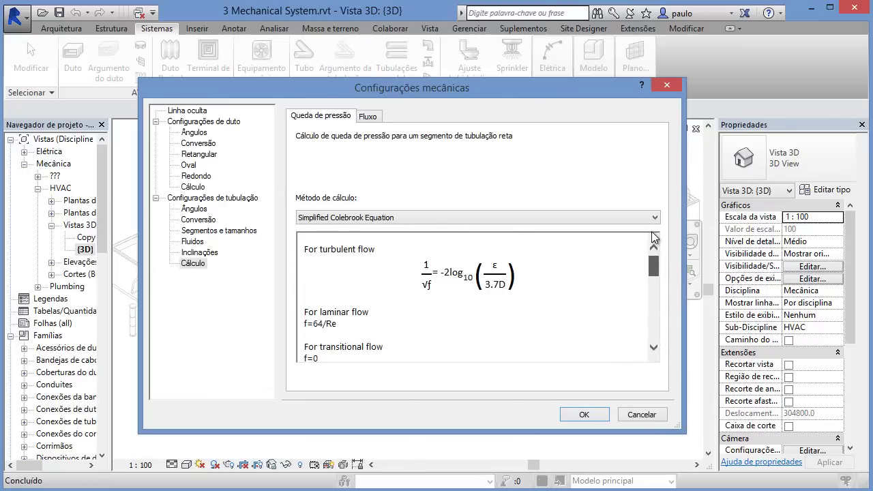
pyautogui.click(668, 84)
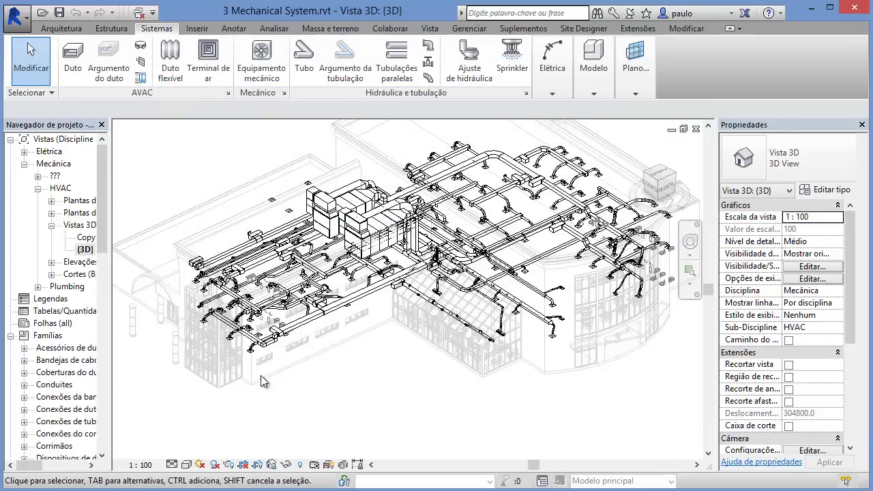
# Step: Zoom in on the 3D model and select the M_Supply Diffuser carrying 150 L/s
pyautogui.scroll(6, 321, 293)
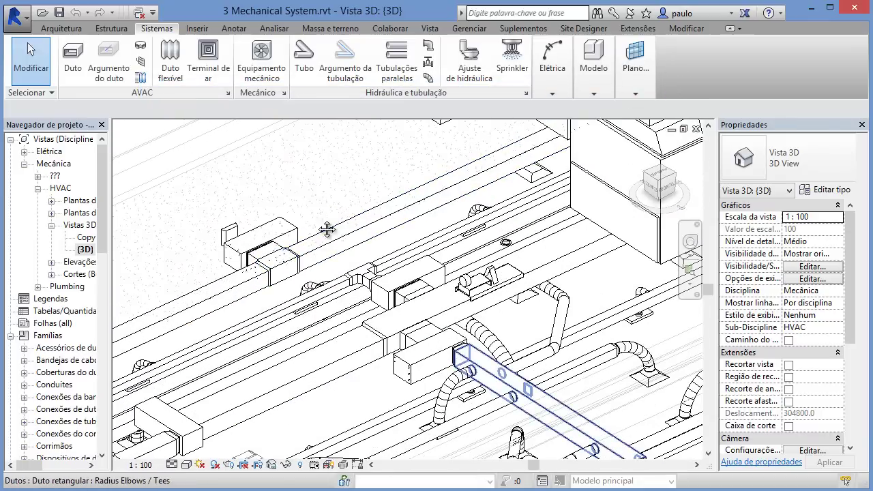
pyautogui.scroll(3, 355, 313)
pyautogui.scroll(3, 396, 311)
pyautogui.scroll(3, 396, 310)
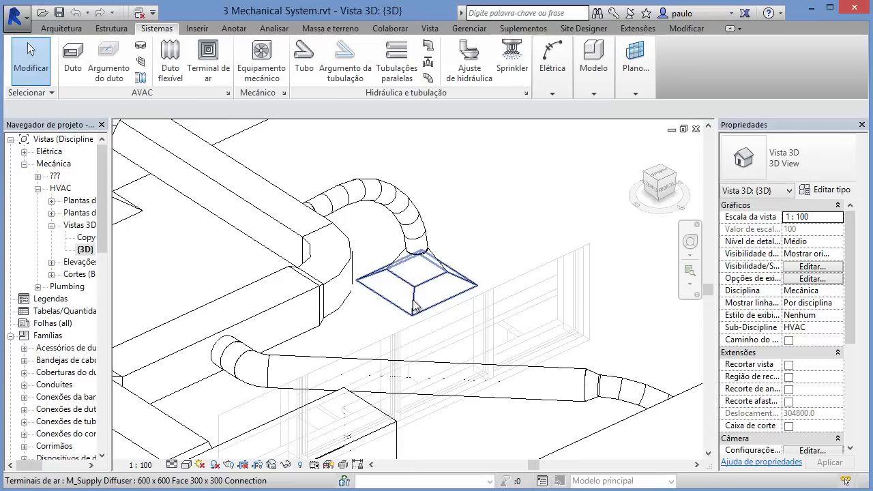
pyautogui.click(415, 300)
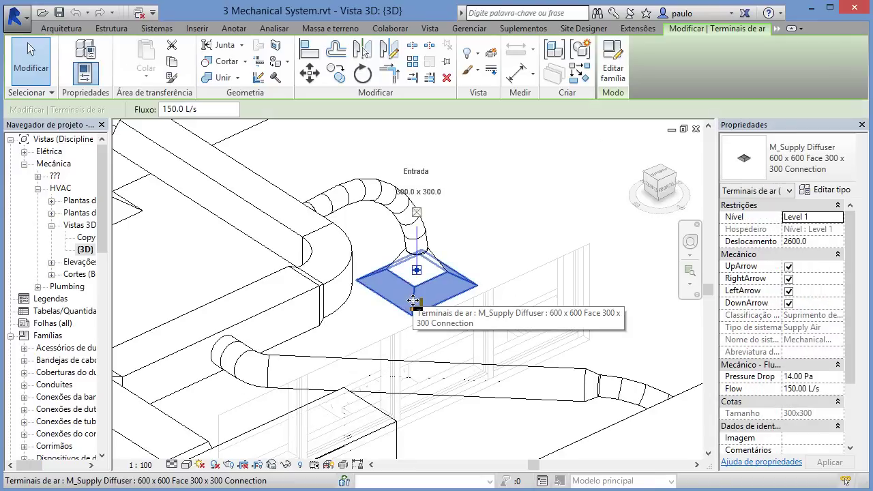
pyautogui.click(613, 68)
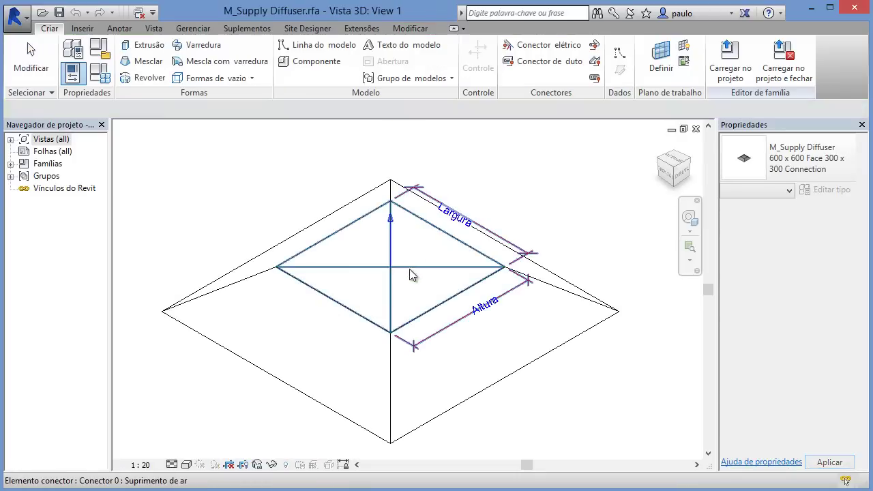
pyautogui.keyDown('shift'); pyautogui.moveTo(425, 352); pyautogui.dragTo(412, 264, button='middle'); pyautogui.keyUp('shift')
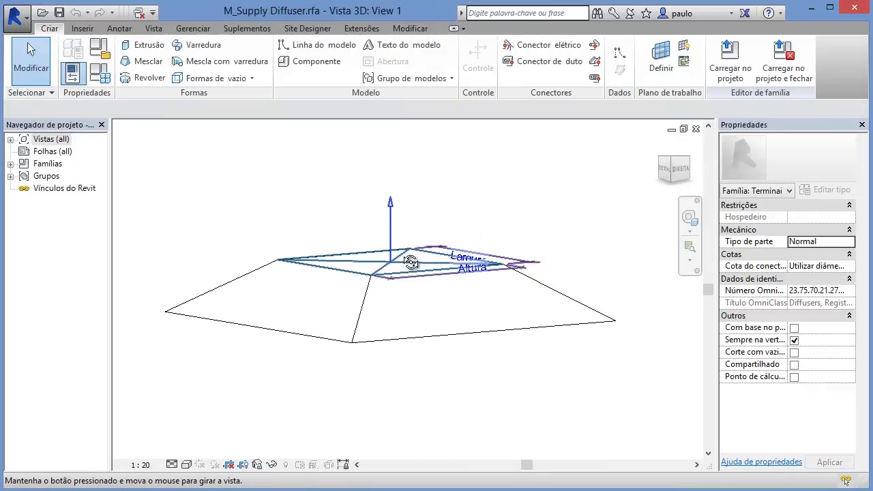
pyautogui.click(413, 264)
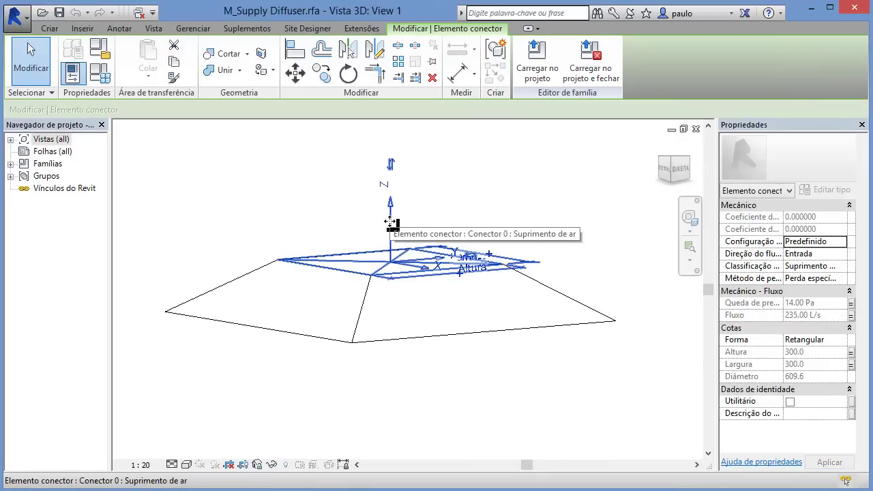
pyautogui.press('Escape')
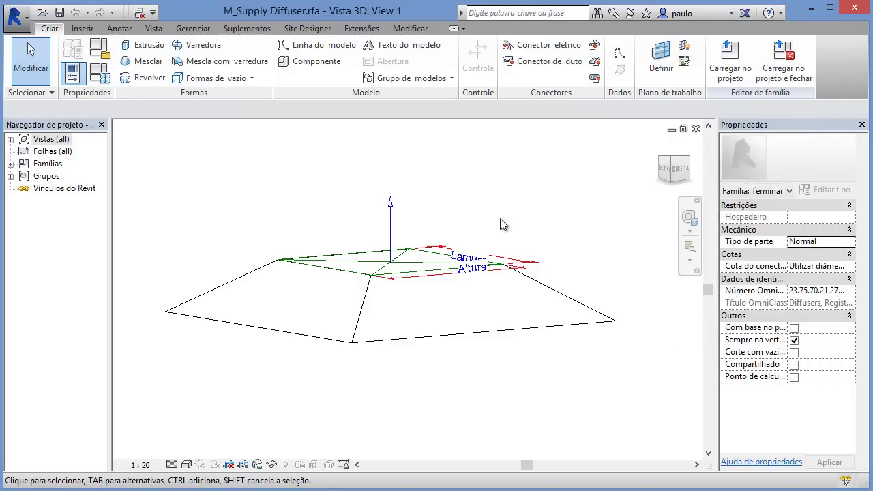
pyautogui.keyDown('shift'); pyautogui.moveTo(503, 224); pyautogui.dragTo(400, 230, button='middle'); pyautogui.keyUp('shift')
pyautogui.click(393, 212)
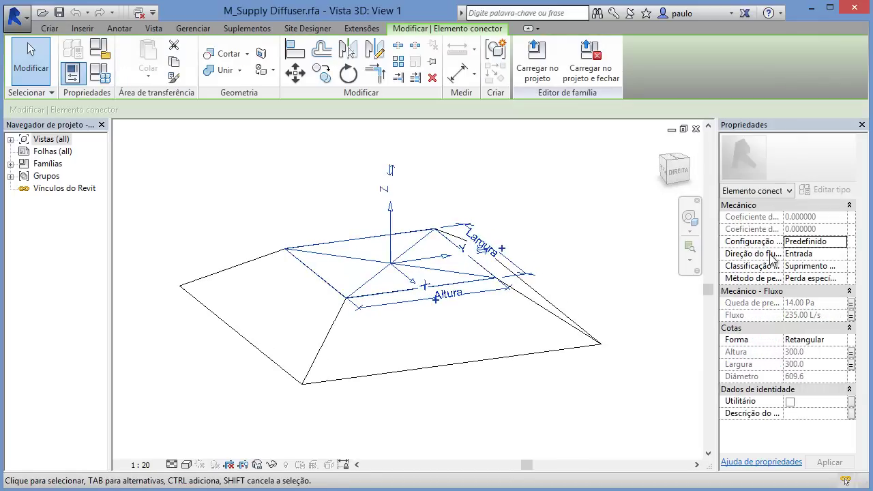
pyautogui.click(834, 257)
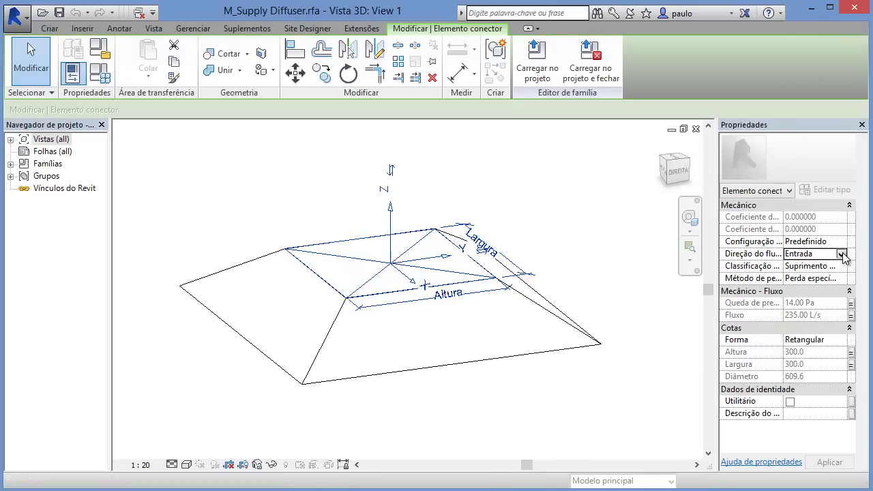
pyautogui.click(844, 254)
pyautogui.click(845, 255)
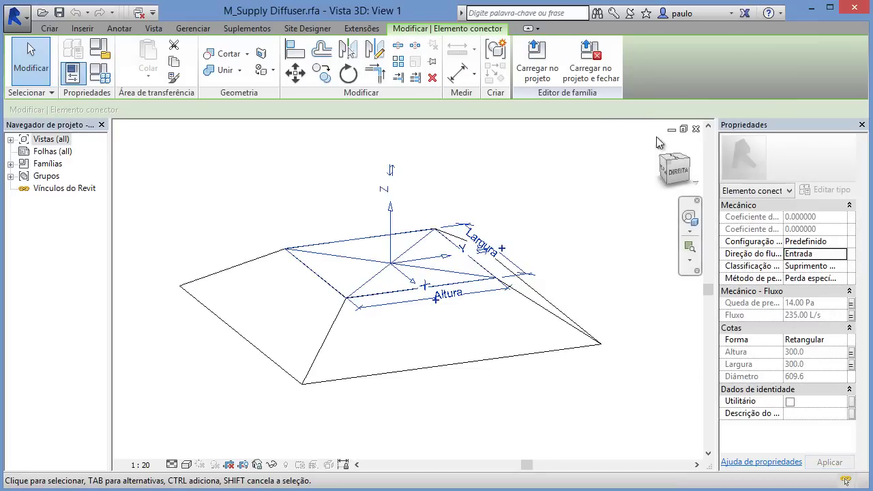
pyautogui.click(696, 129)
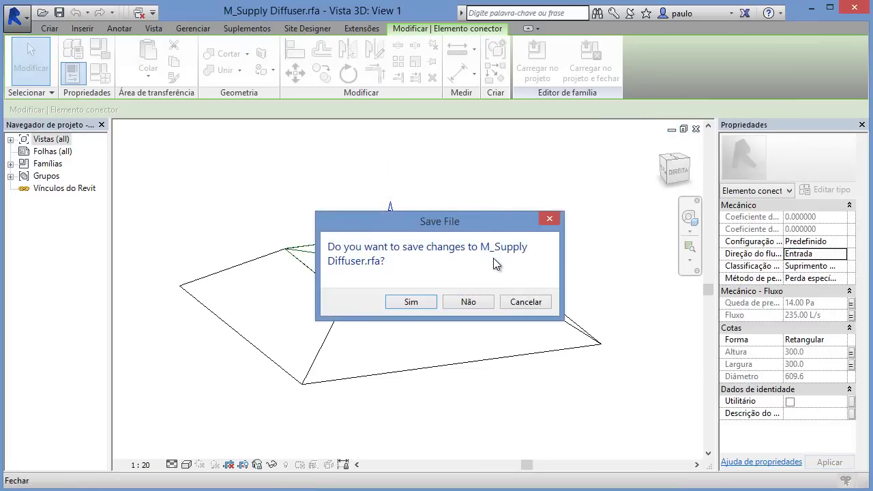
pyautogui.click(464, 301)
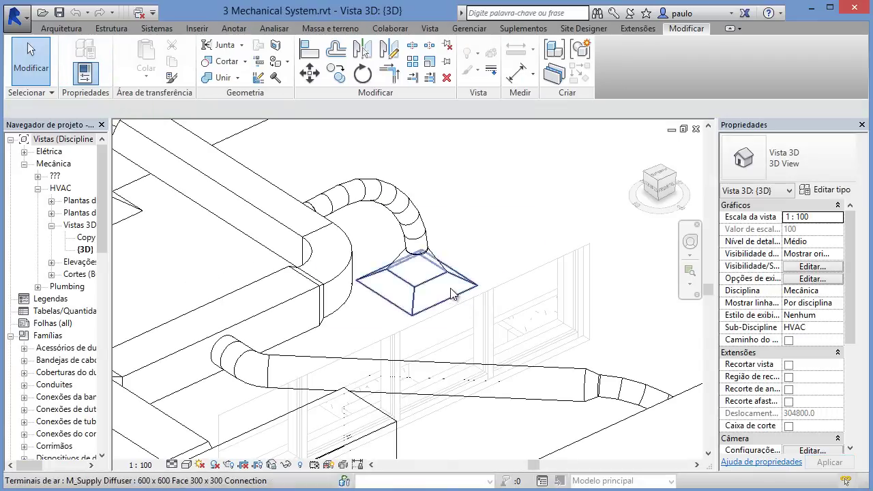
# Step: Zoom out and pan to the full HVAC duct network, passing through Estrutura to the Sistemas tab
pyautogui.scroll(-3, 451, 287)
pyautogui.moveTo(486, 288); pyautogui.dragTo(392, 333, button='middle')
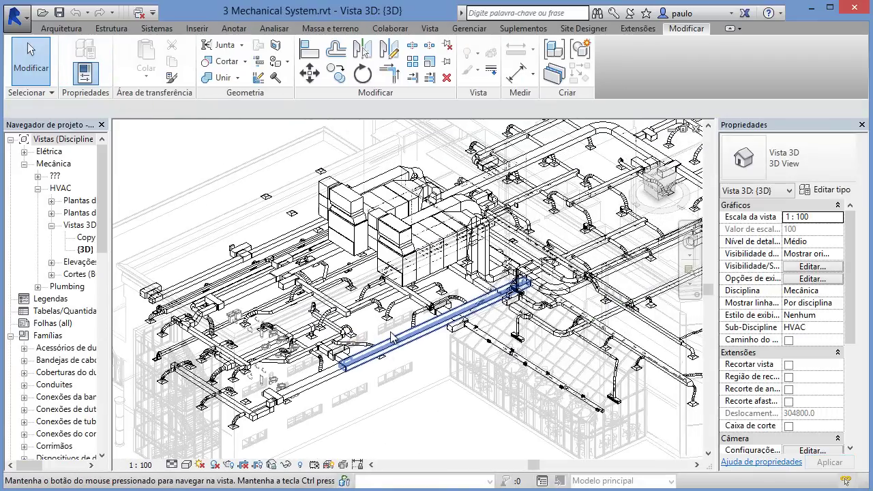
pyautogui.scroll(-2, 393, 337)
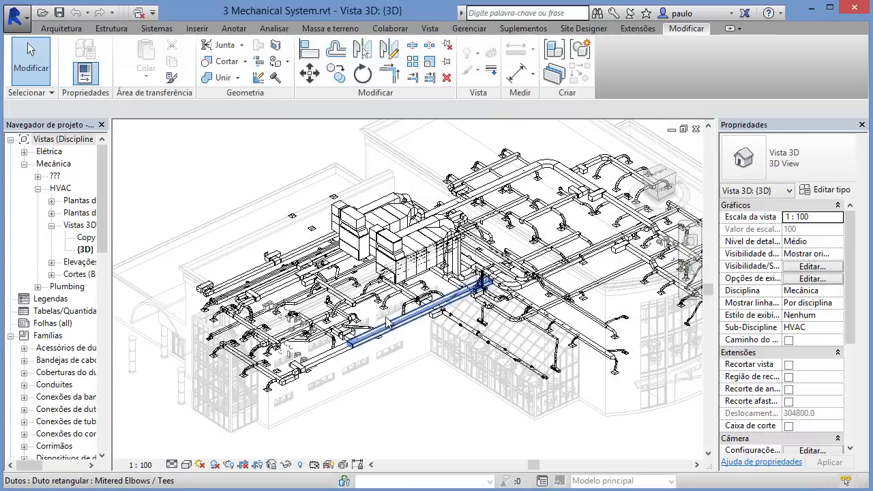
pyautogui.click(114, 30)
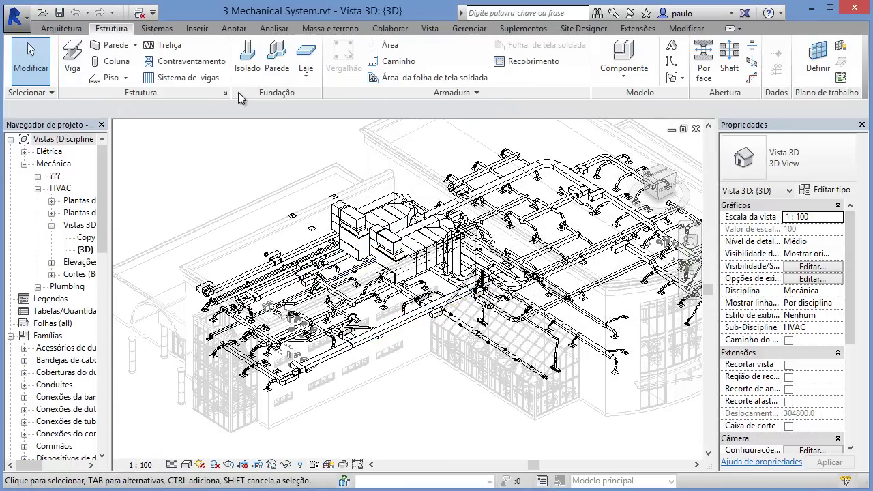
pyautogui.click(157, 29)
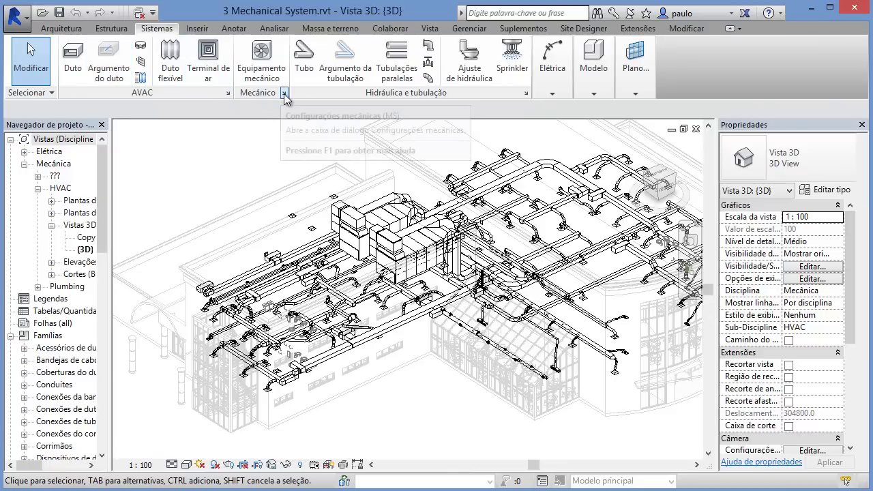
# Step: Glance at Mechanical Settings, orbit the 3D view lower and frontal, and widen the Project Browser panel
pyautogui.click(228, 95)
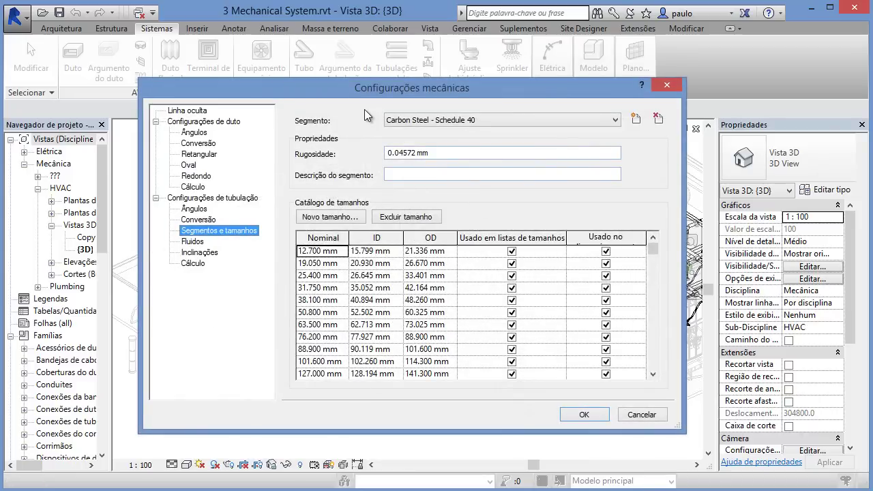
pyautogui.click(666, 85)
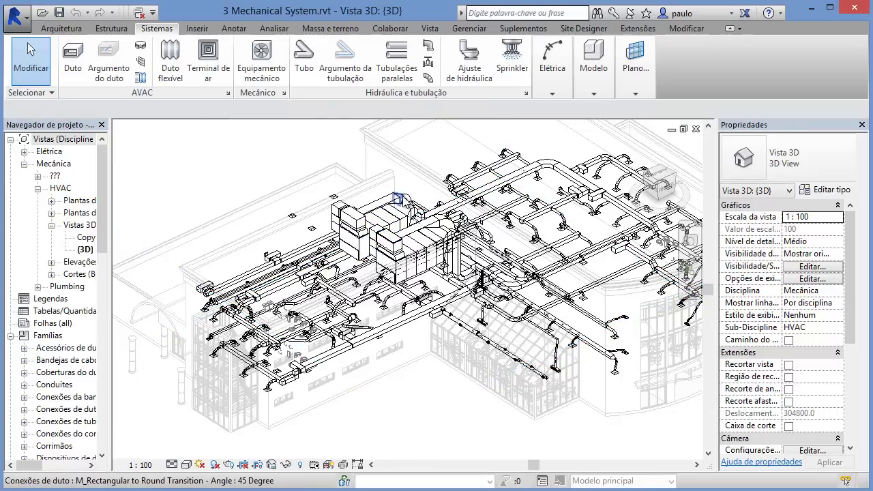
pyautogui.scroll(5, 401, 201)
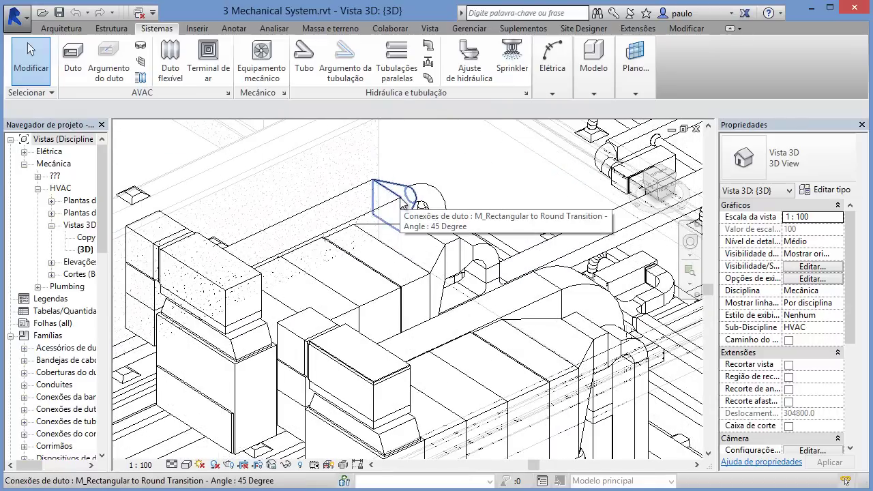
pyautogui.scroll(-6, 403, 203)
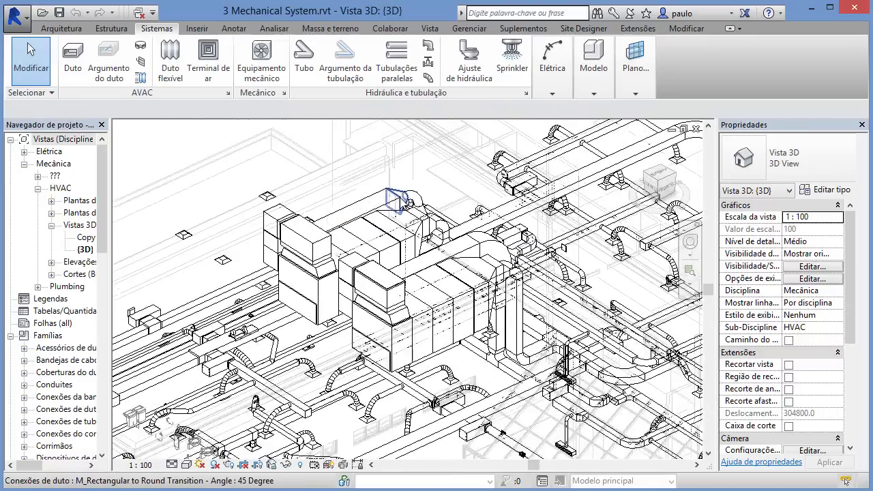
pyautogui.moveTo(472, 299)
pyautogui.keyDown('shift'); pyautogui.mouseDown(button='middle')
pyautogui.moveTo(429, 273)
pyautogui.moveTo(406, 279)
pyautogui.moveTo(448, 270)
pyautogui.moveTo(481, 285)
pyautogui.mouseUp(button='middle'); pyautogui.keyUp('shift')
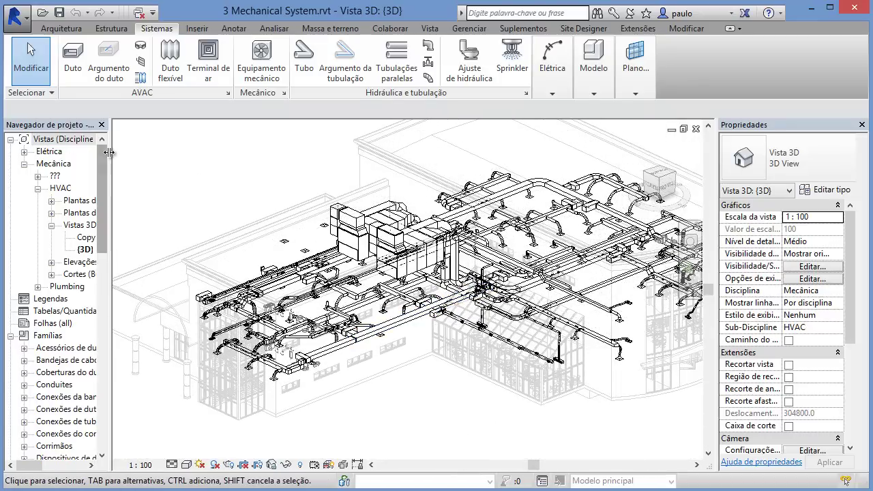
pyautogui.moveTo(108, 146); pyautogui.dragTo(164, 144)
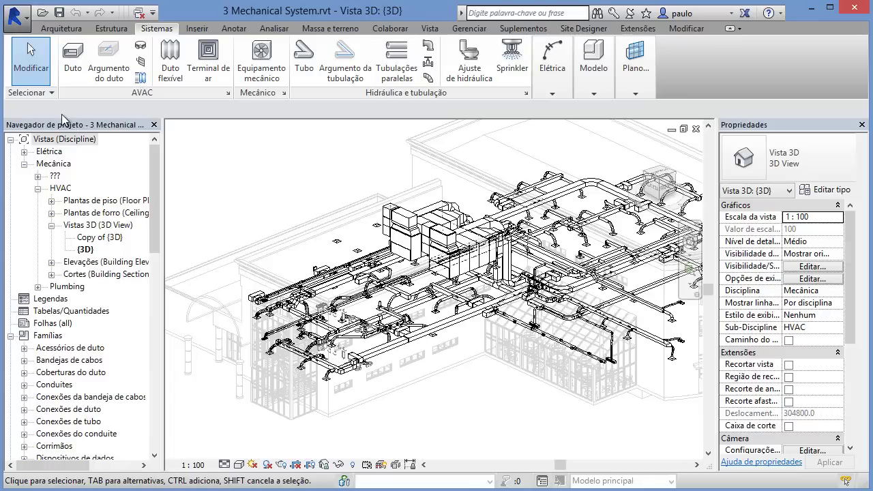
# Step: Inspect the Discipline organization's filter and grouping/sorting rules, close both dialogs unchanged, and orbit the 3D model
pyautogui.rightClick(51, 139)
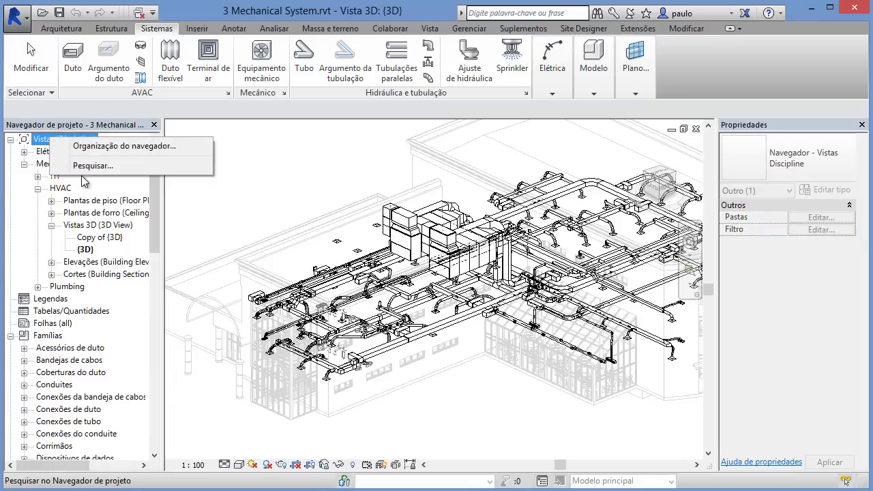
pyautogui.click(110, 146)
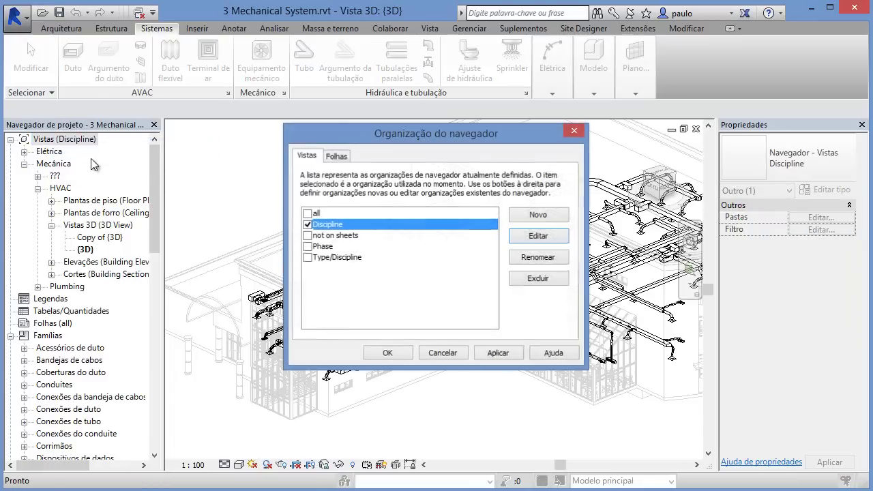
pyautogui.moveTo(398, 138); pyautogui.dragTo(337, 120)
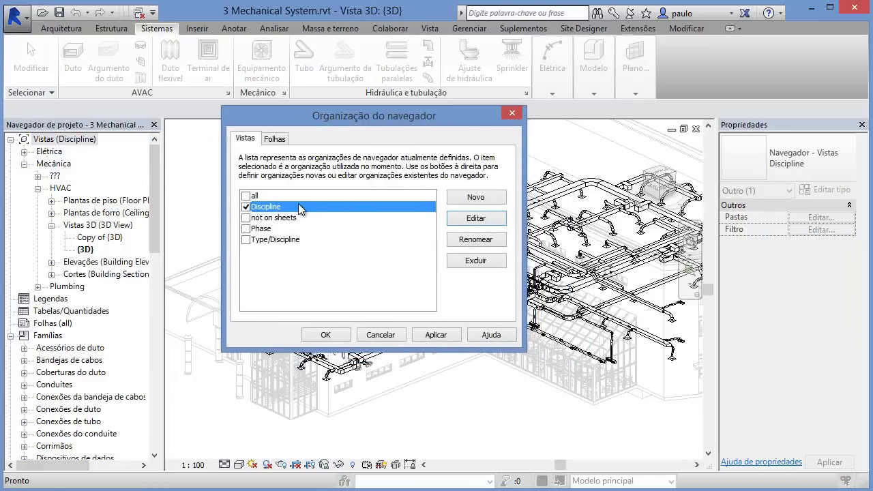
pyautogui.click(475, 218)
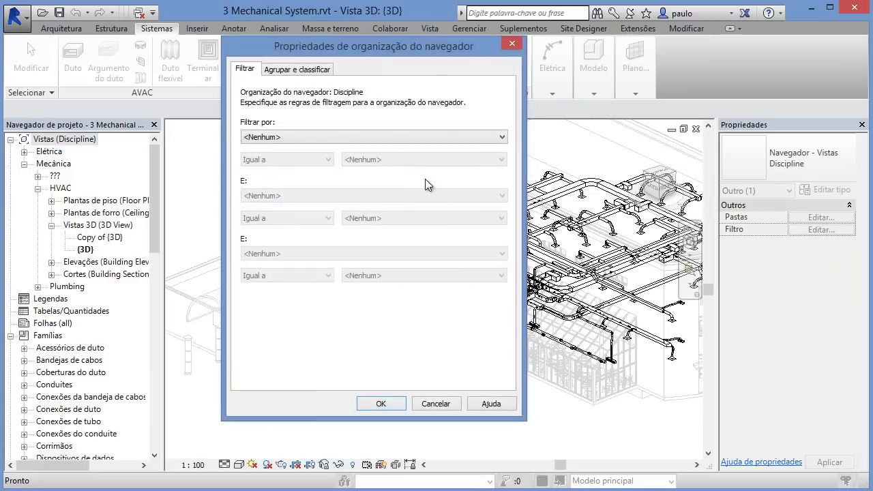
pyautogui.click(346, 136)
pyautogui.click(346, 136)
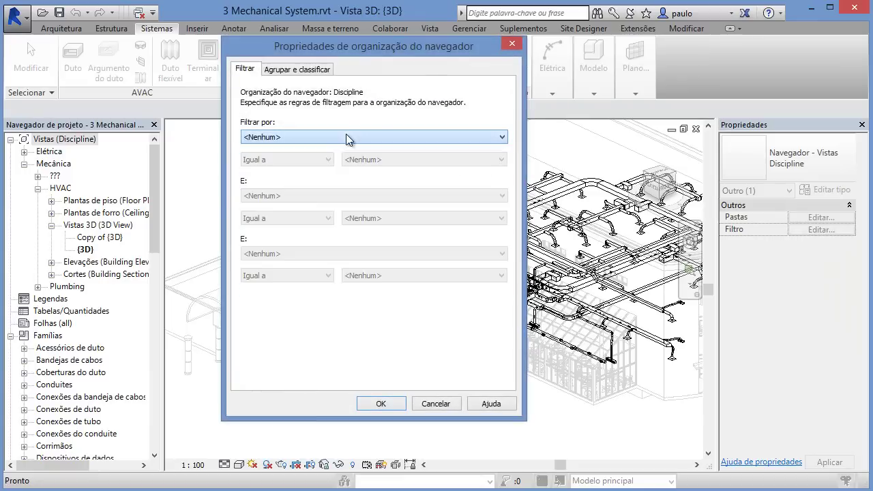
pyautogui.click(307, 69)
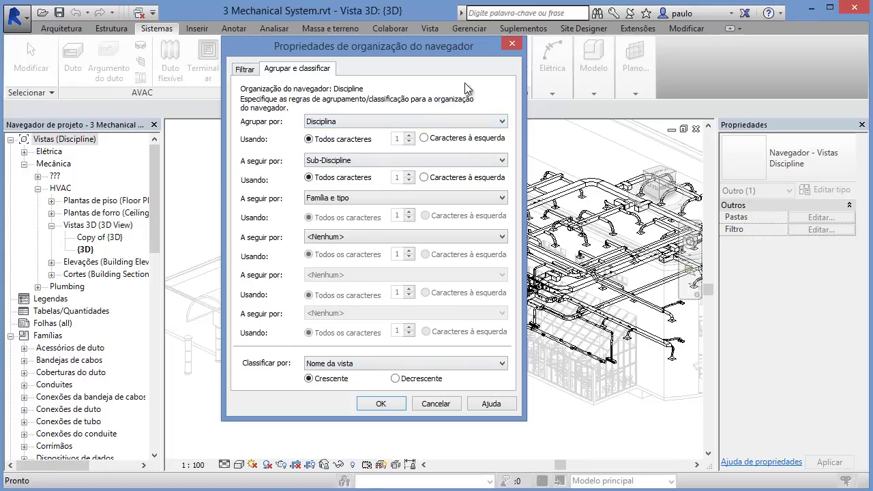
pyautogui.click(512, 45)
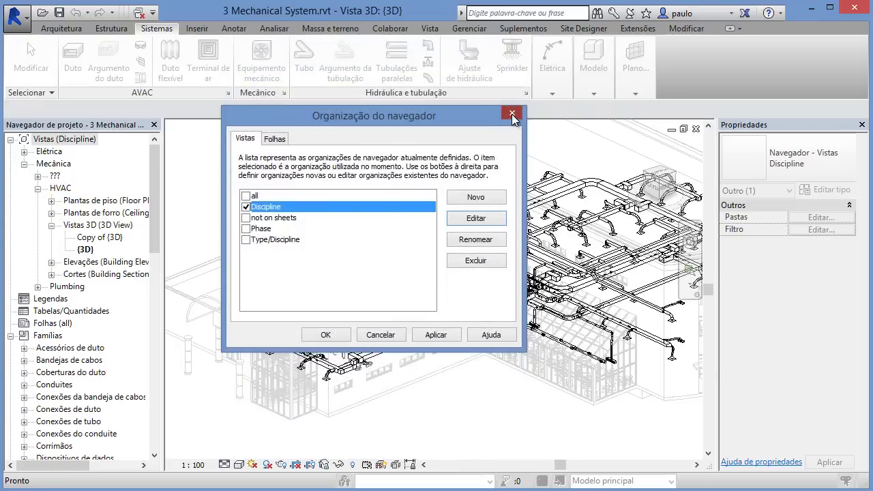
pyautogui.click(512, 113)
pyautogui.click(256, 212)
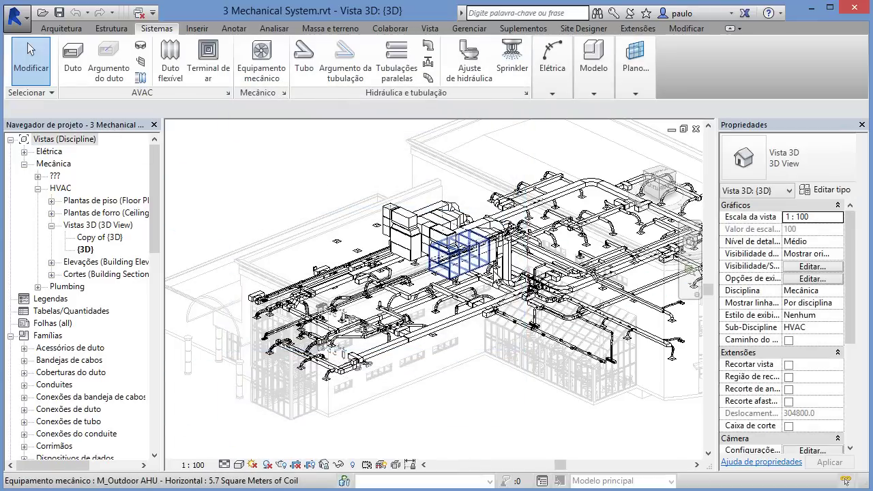
pyautogui.keyDown('shift'); pyautogui.moveTo(502, 290); pyautogui.dragTo(516, 304, button='middle'); pyautogui.keyUp('shift')
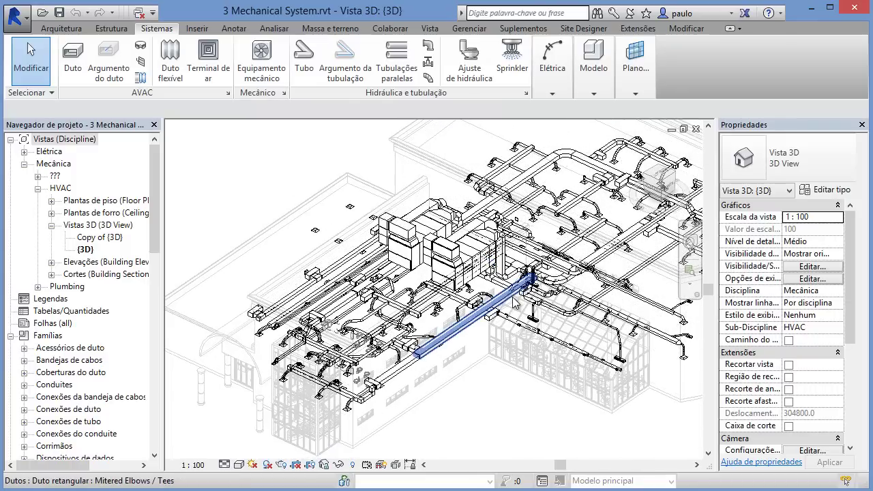
# Step: Show the Analisar tools, look over the Espaços and Relatórios dropdowns, and zoom out to the whole building
pyautogui.click(271, 29)
pyautogui.click(462, 87)
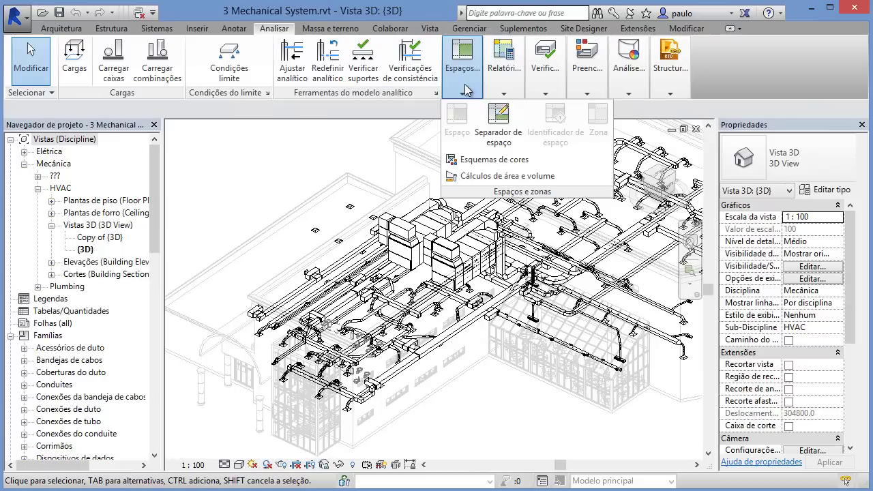
pyautogui.moveTo(499, 104)
pyautogui.moveTo(479, 88)
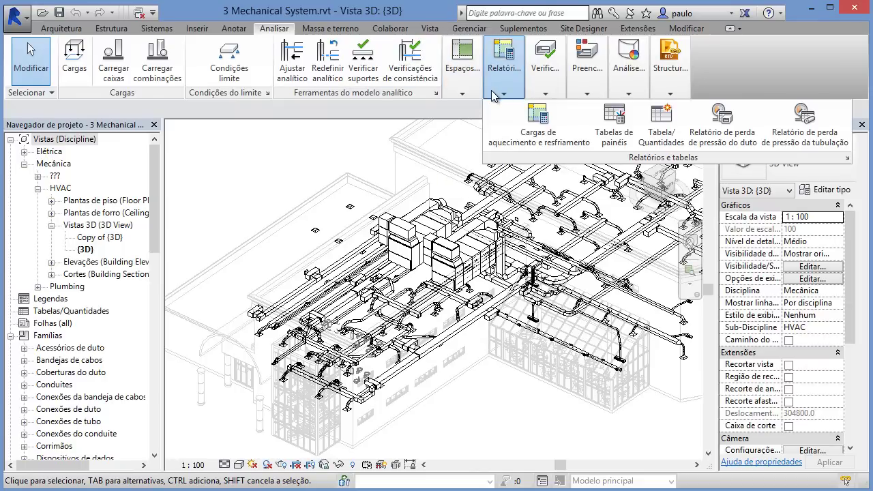
pyautogui.scroll(-5, 331, 218)
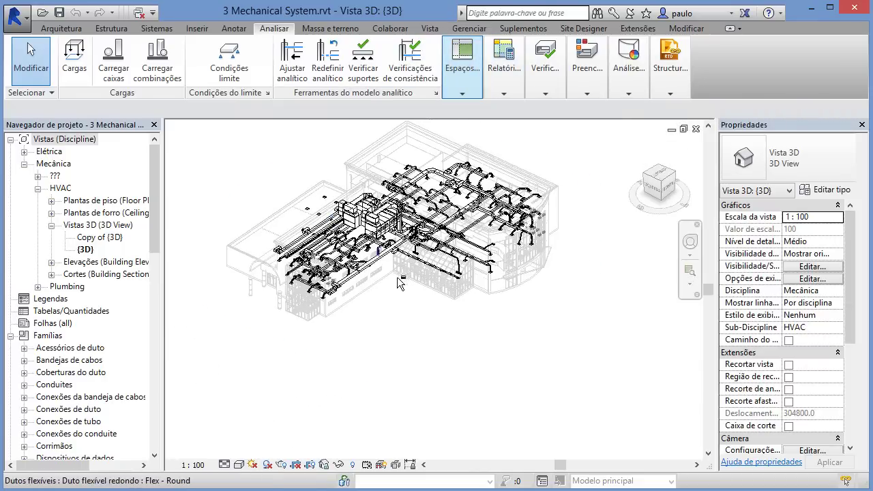
pyautogui.keyDown('shift'); pyautogui.moveTo(398, 277); pyautogui.dragTo(379, 270, button='middle'); pyautogui.keyUp('shift')
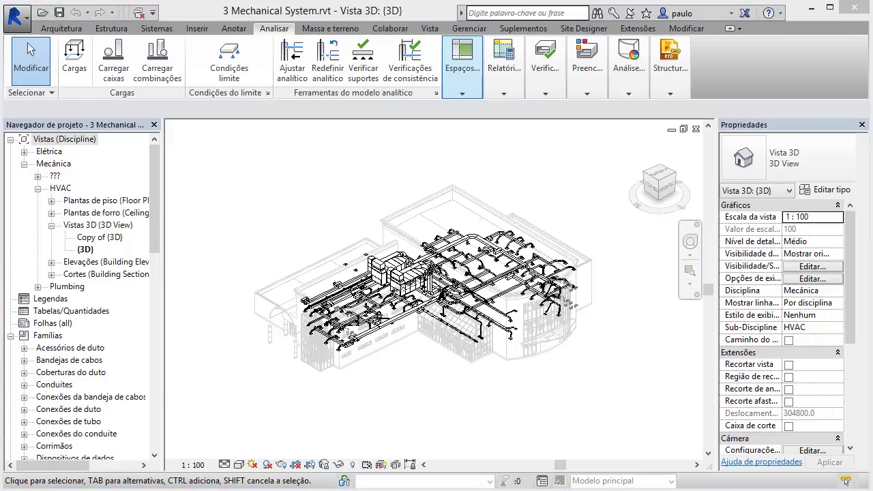
# Step: Bring Internet Explorer forward, maximize it, and scroll through the PROBIM Cursos archive page
pyautogui.hotkey('alt', 'Tab')
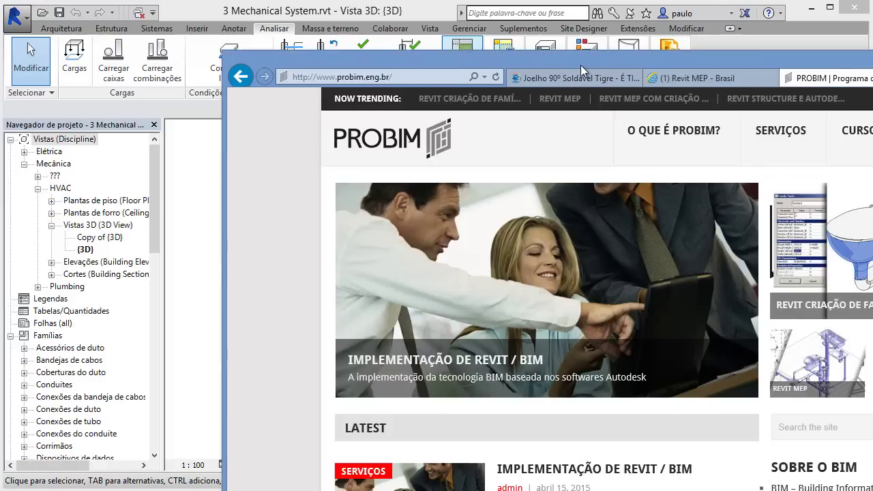
pyautogui.moveTo(580, 64); pyautogui.dragTo(356, 11)
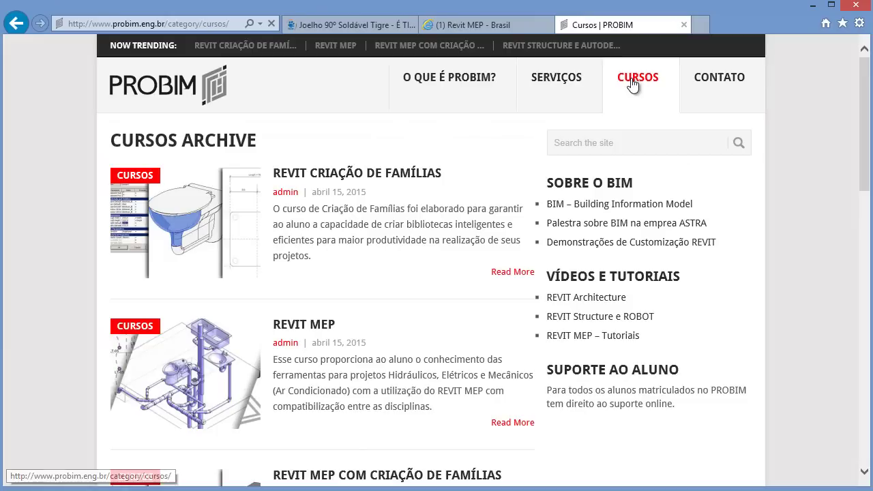
pyautogui.scroll(-3, 309, 351)
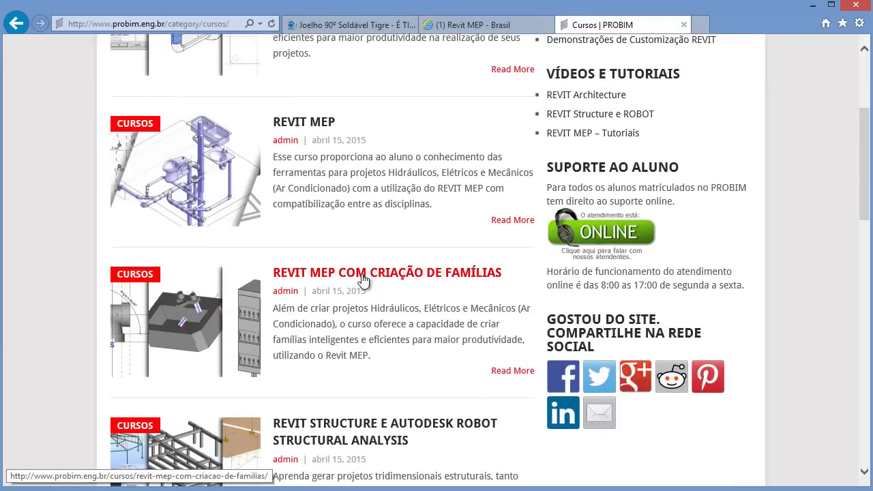
pyautogui.scroll(3, 381, 314)
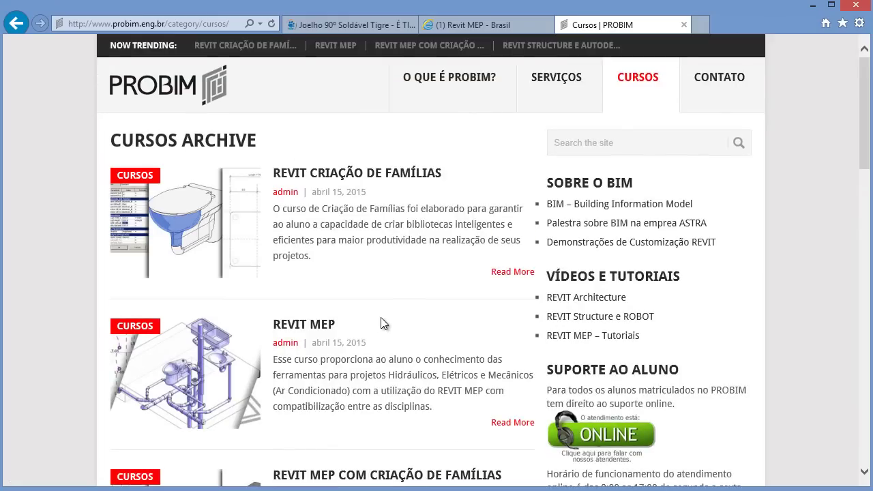
# Step: Minimize the browser, switch Revit to the Sistemas tab, and zoom in on the ducts by the air handlers
pyautogui.click(815, 6)
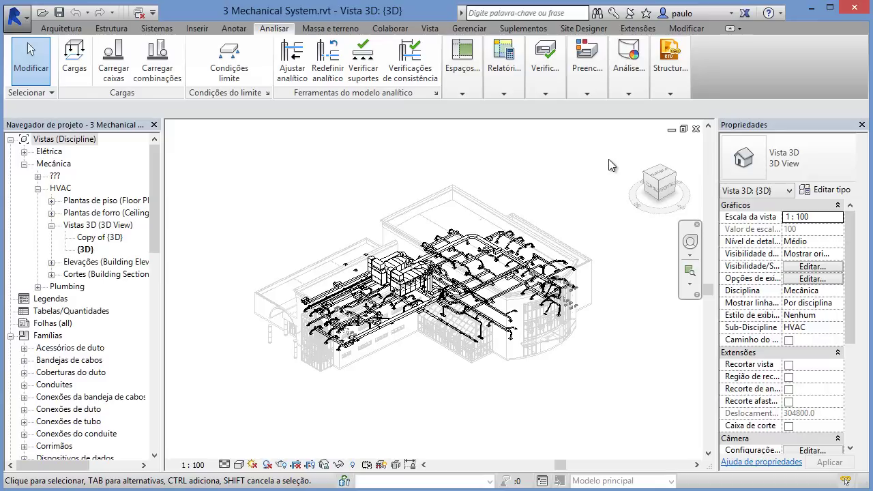
pyautogui.click(464, 93)
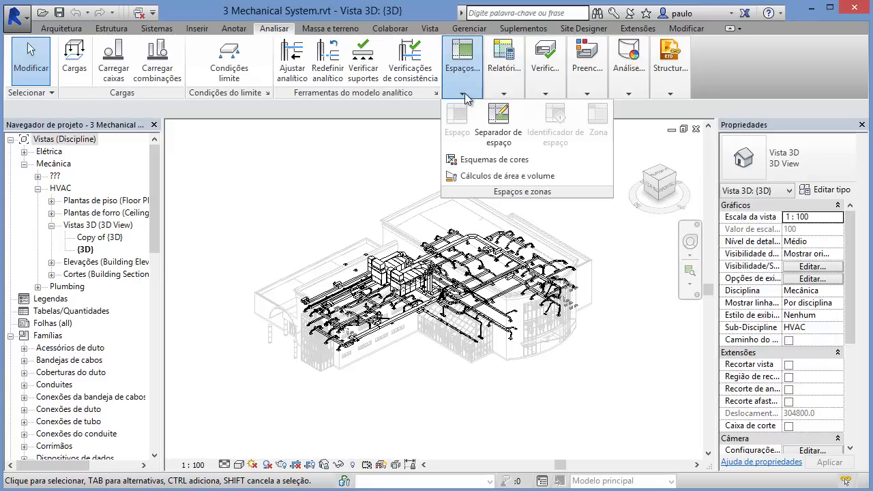
pyautogui.click(157, 29)
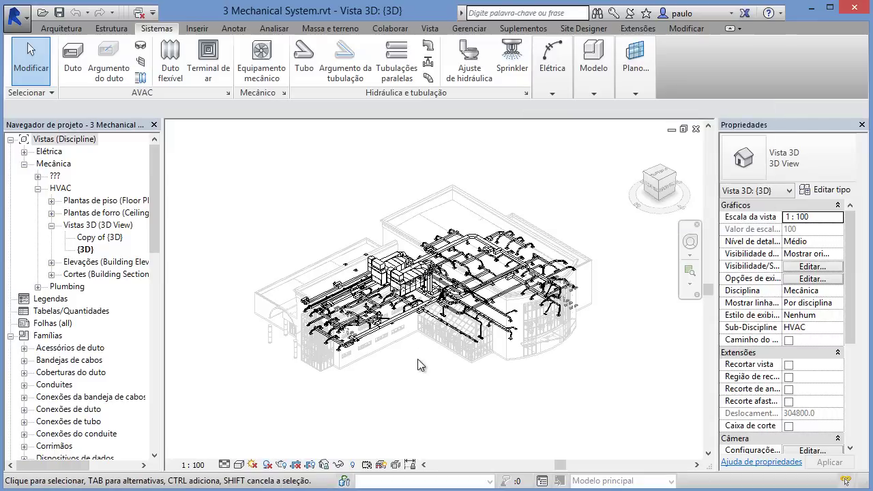
pyautogui.scroll(5, 386, 324)
pyautogui.scroll(5, 298, 273)
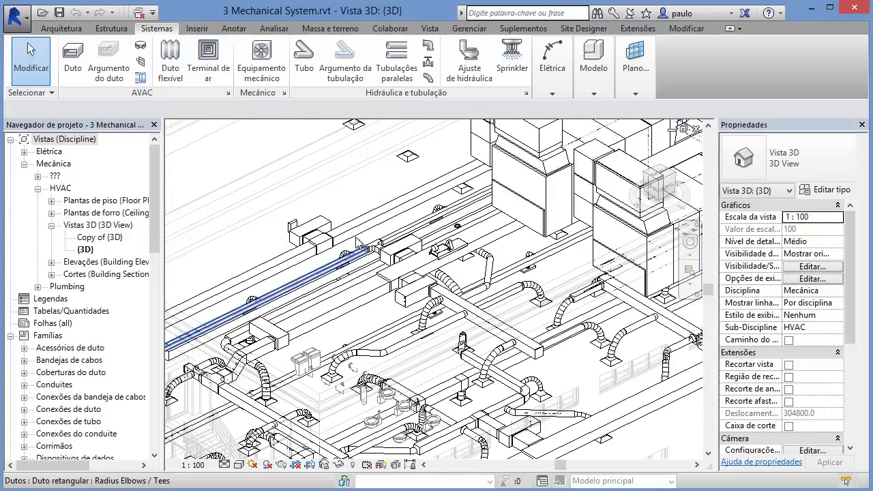
# Step: Start the Tubo tool, pick the PVC pipe type, then cancel placement with Esc and zoom out
pyautogui.click(304, 59)
pyautogui.moveTo(305, 58)
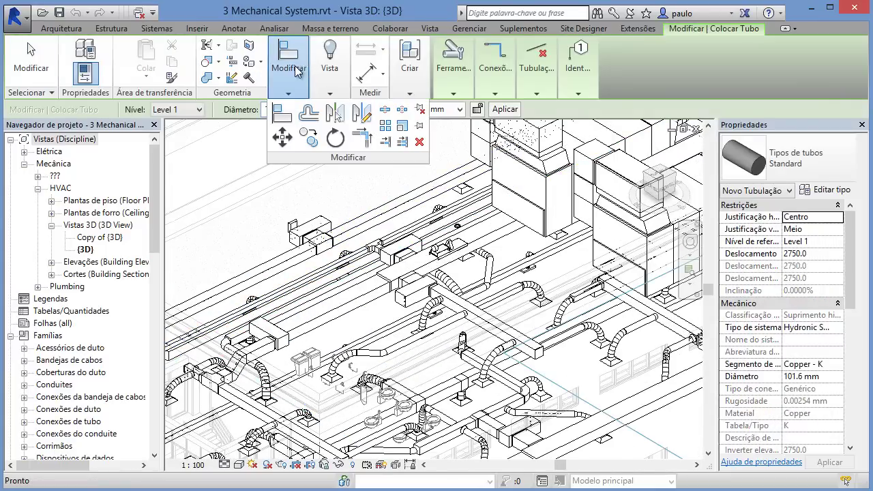
pyautogui.click(771, 172)
pyautogui.click(765, 230)
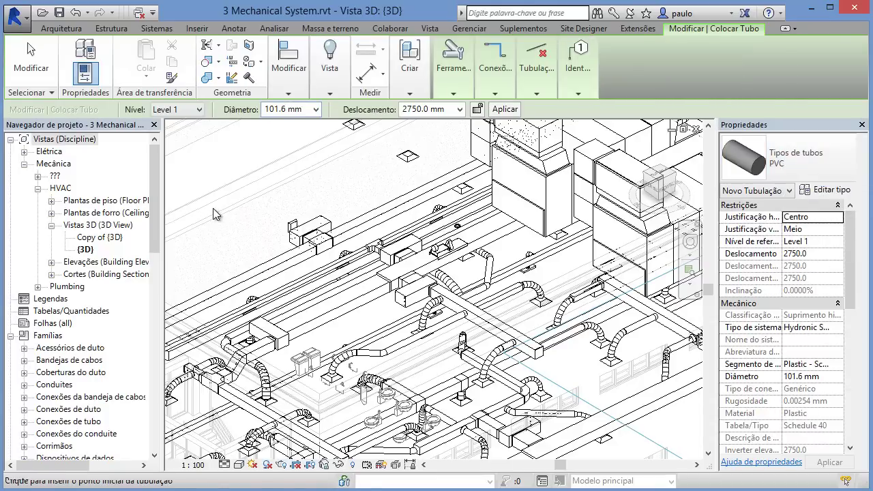
pyautogui.press('Escape')
pyautogui.press('Escape')
pyautogui.scroll(-6, 213, 208)
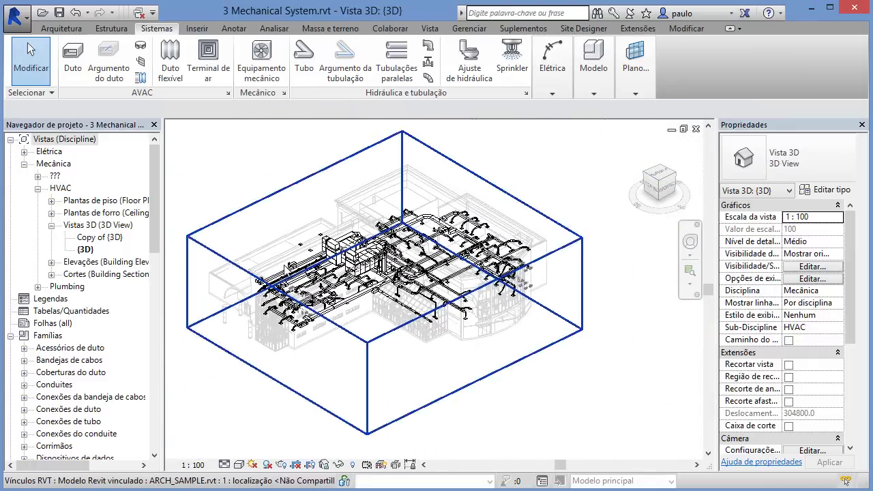
pyautogui.moveTo(289, 270); pyautogui.dragTo(291, 249, button='middle')
pyautogui.scroll(-1, 290, 247)
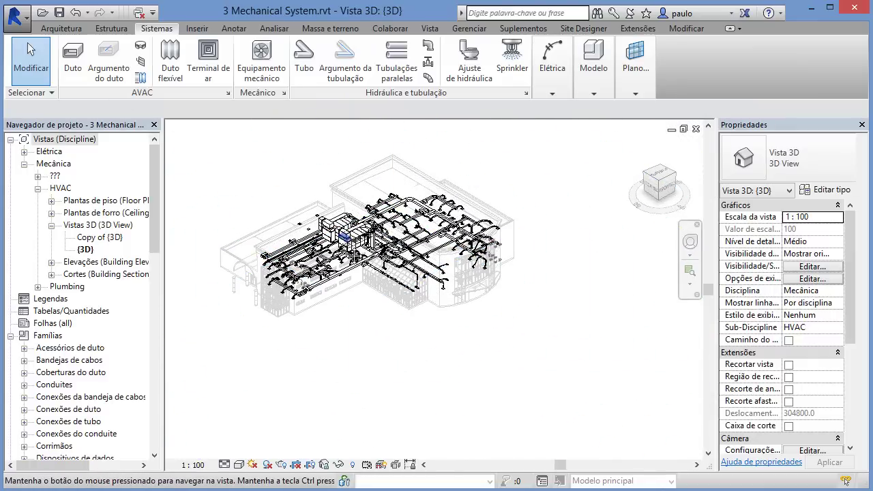
pyautogui.moveTo(355, 254); pyautogui.dragTo(390, 280, button='middle')
pyautogui.scroll(2, 410, 273)
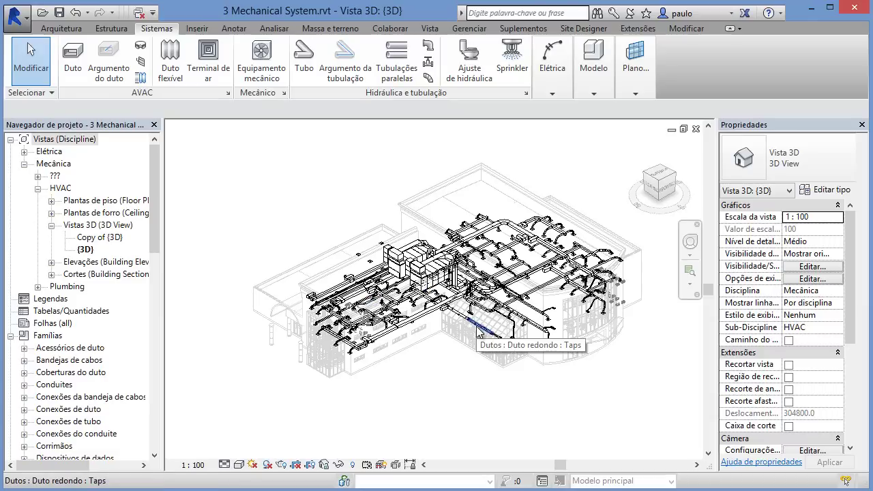
pyautogui.keyDown('shift'); pyautogui.moveTo(478, 334); pyautogui.dragTo(479, 370, button='middle'); pyautogui.keyUp('shift')
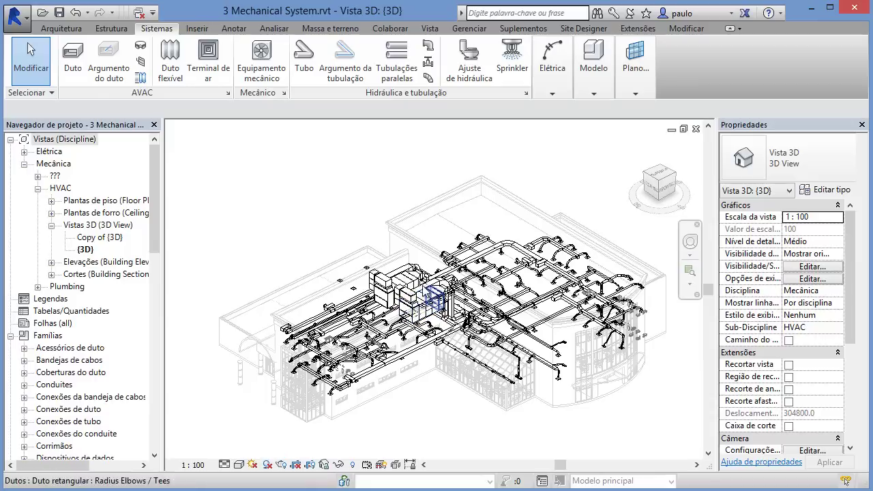
pyautogui.moveTo(387, 413); pyautogui.dragTo(366, 389, button='middle')
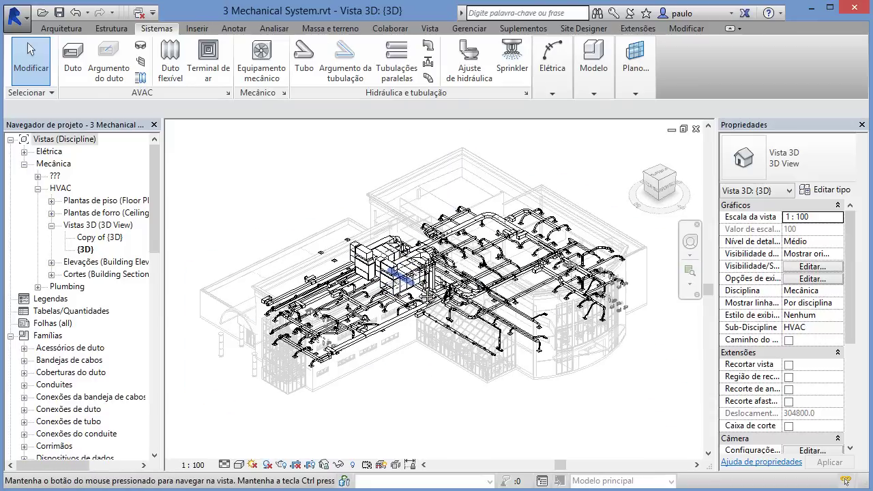
pyautogui.scroll(3, 418, 300)
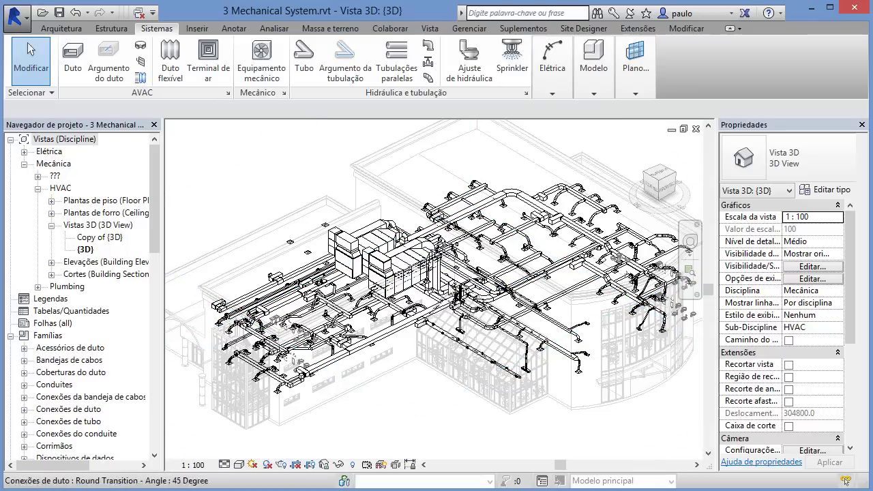
pyautogui.scroll(-4, 324, 219)
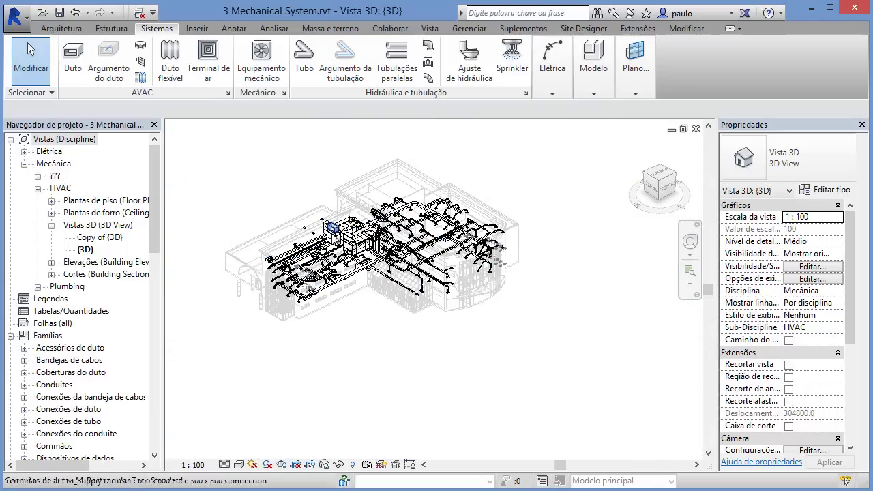
pyautogui.moveTo(362, 257); pyautogui.dragTo(381, 275, button='middle')
pyautogui.scroll(2, 319, 204)
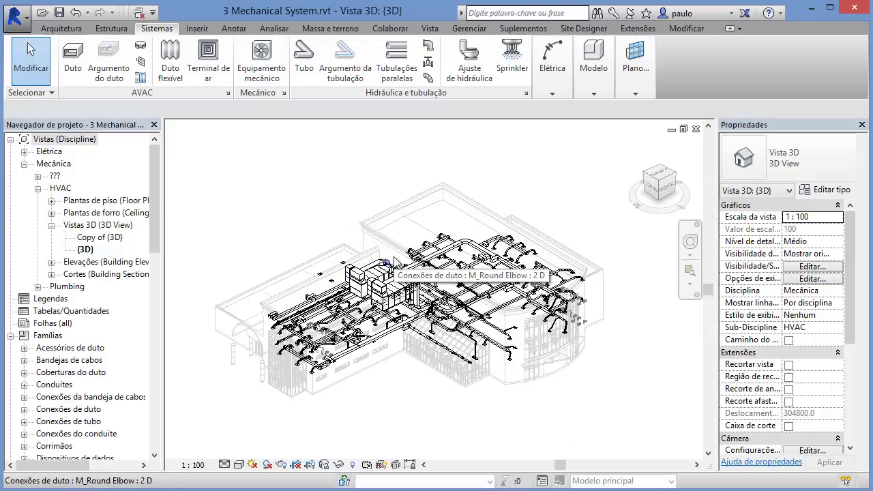
pyautogui.scroll(2, 393, 261)
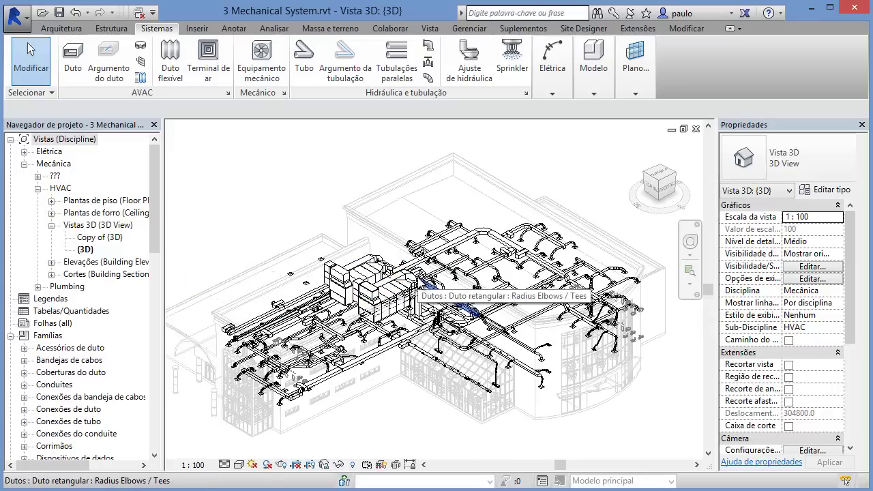
pyautogui.scroll(-3, 419, 287)
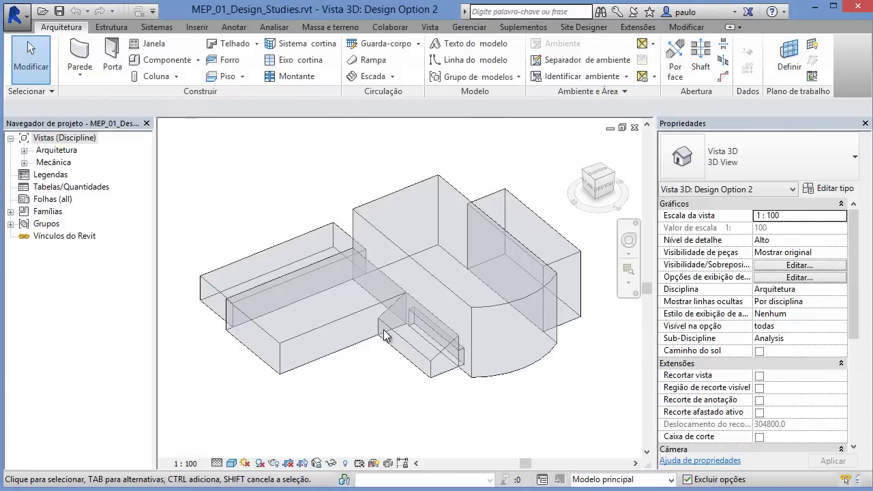
# Step: Orbit the Design Option 2 mass model from several angles, then switch to the Analisar ribbon
pyautogui.keyDown('shift'); pyautogui.moveTo(384, 334); pyautogui.dragTo(382, 355, button='middle'); pyautogui.keyUp('shift')
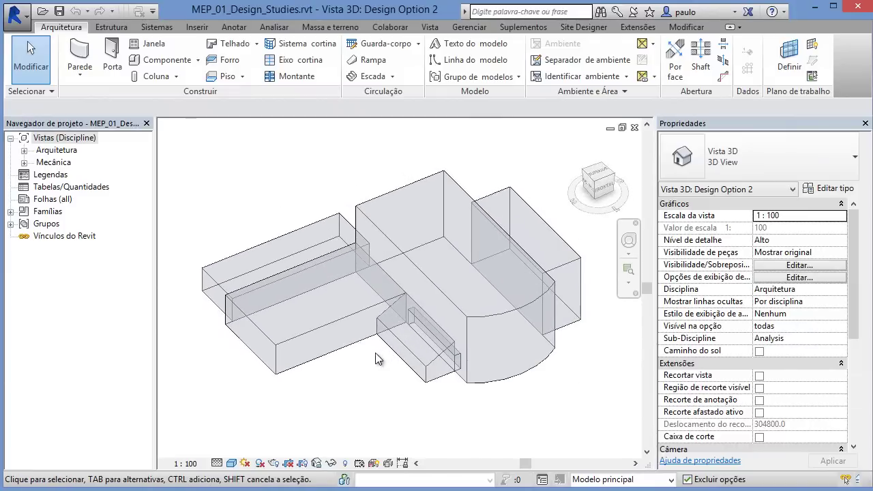
pyautogui.keyDown('shift'); pyautogui.moveTo(359, 388); pyautogui.dragTo(367, 362, button='middle'); pyautogui.keyUp('shift')
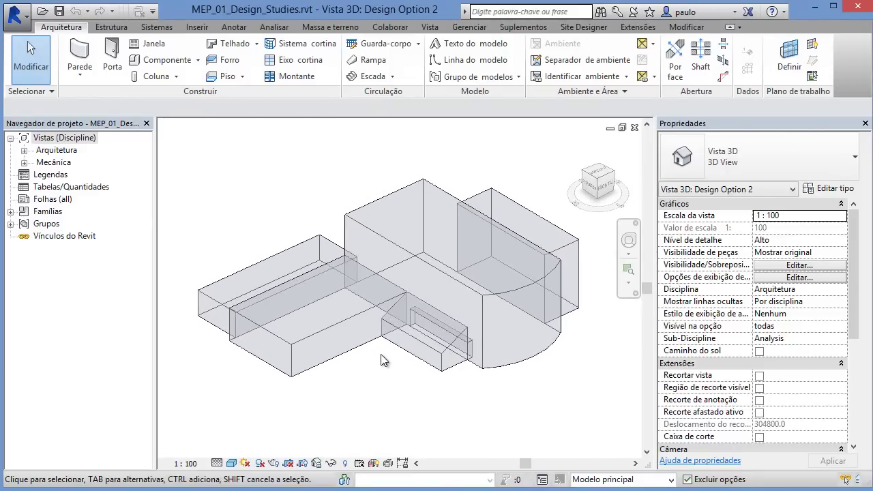
pyautogui.keyDown('shift'); pyautogui.moveTo(384, 350); pyautogui.dragTo(401, 307, button='middle'); pyautogui.keyUp('shift')
pyautogui.scroll(1, 392, 300)
pyautogui.scroll(-3, 379, 311)
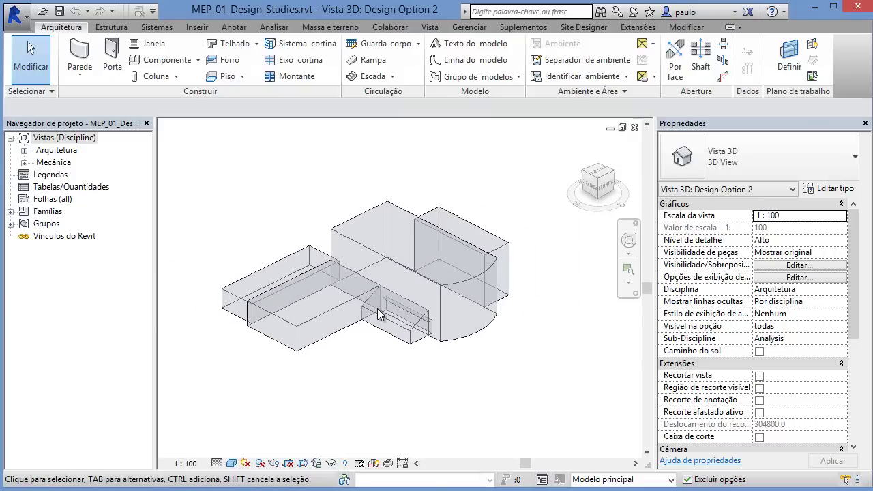
pyautogui.keyDown('shift'); pyautogui.moveTo(363, 347); pyautogui.dragTo(371, 298, button='middle'); pyautogui.keyUp('shift')
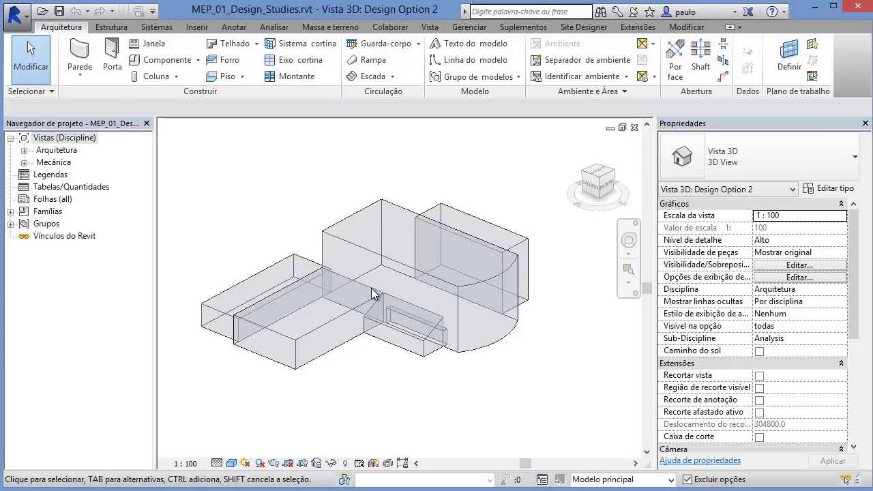
pyautogui.moveTo(390, 365)
pyautogui.keyDown('shift'); pyautogui.mouseDown(button='middle')
pyautogui.moveTo(404, 326)
pyautogui.moveTo(413, 389)
pyautogui.moveTo(464, 381)
pyautogui.moveTo(385, 380)
pyautogui.moveTo(394, 396)
pyautogui.moveTo(489, 361)
pyautogui.moveTo(398, 394)
pyautogui.moveTo(382, 394)
pyautogui.moveTo(378, 369)
pyautogui.mouseUp(button='middle'); pyautogui.keyUp('shift')
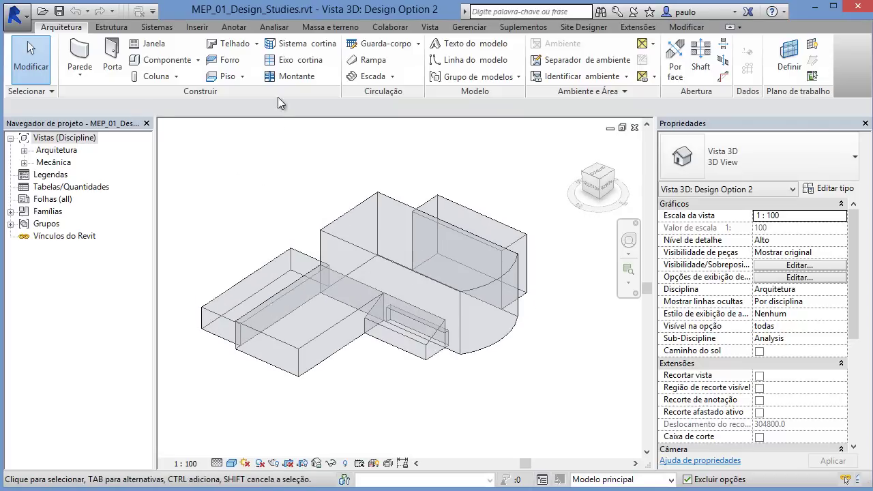
pyautogui.click(278, 28)
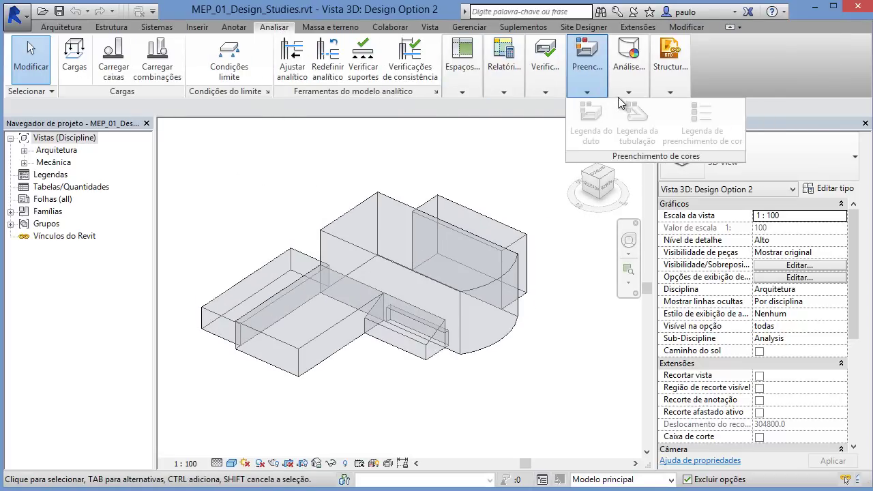
pyautogui.moveTo(628, 96)
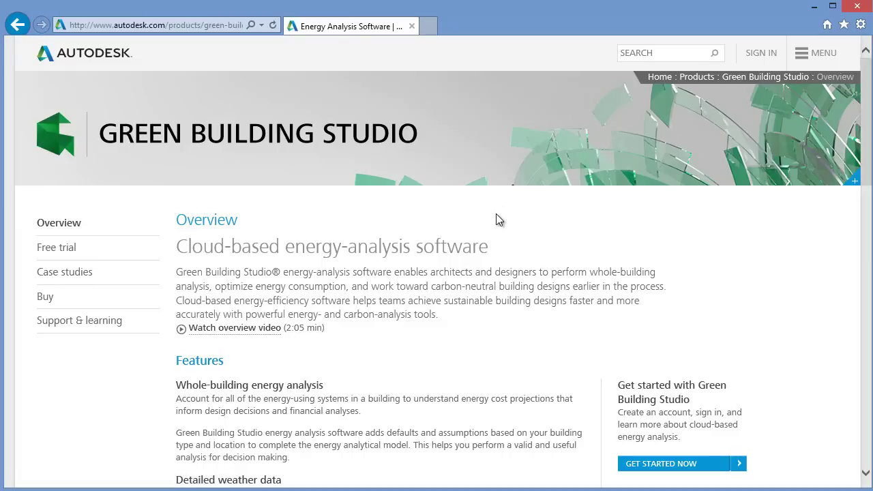
# Step: Scroll the Green Building Studio overview page and highlight the Energy Star and LEED support heading
pyautogui.scroll(-2, 498, 219)
pyautogui.scroll(2, 499, 218)
pyautogui.scroll(-1, 497, 219)
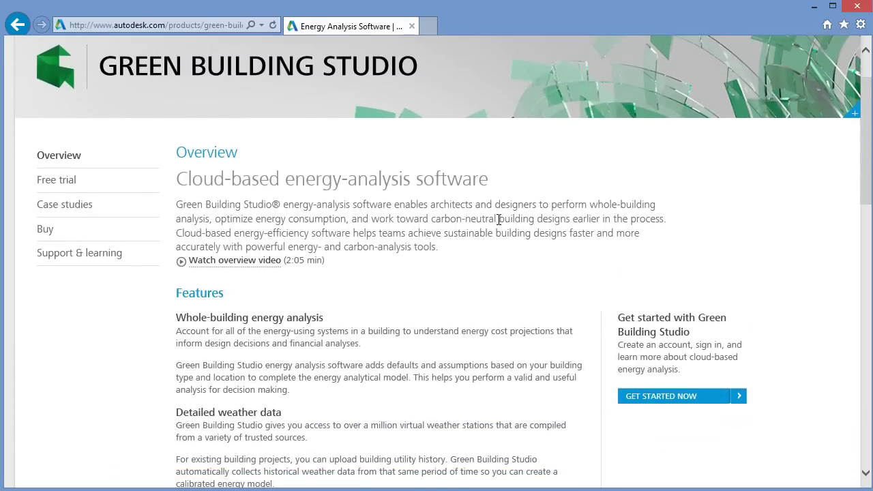
pyautogui.scroll(1, 498, 219)
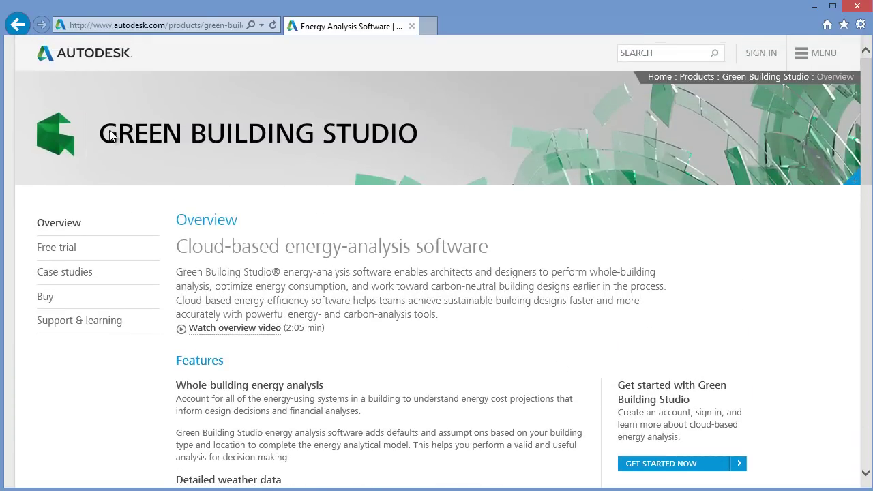
pyautogui.scroll(-8, 473, 274)
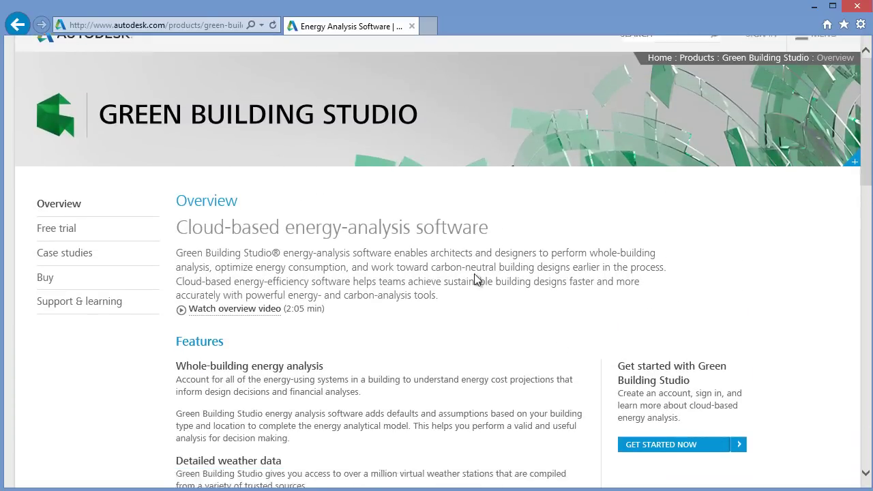
pyautogui.scroll(8, 478, 275)
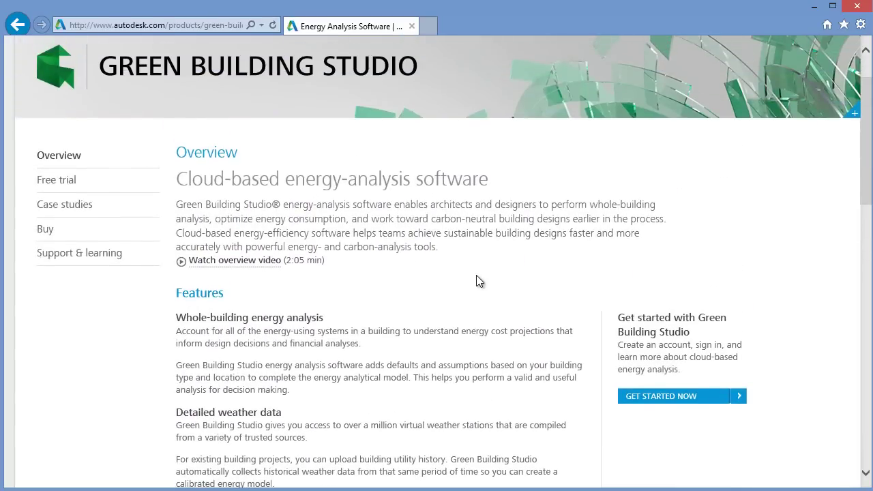
pyautogui.scroll(-3, 477, 278)
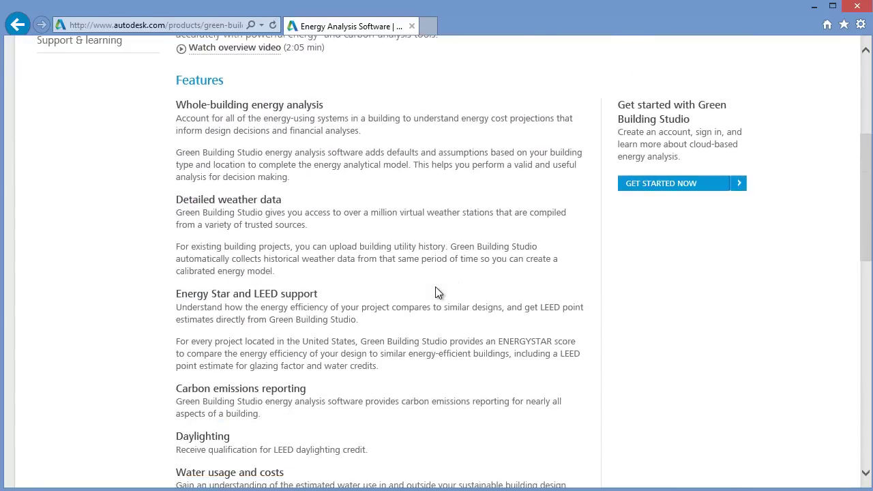
pyautogui.scroll(-1, 439, 292)
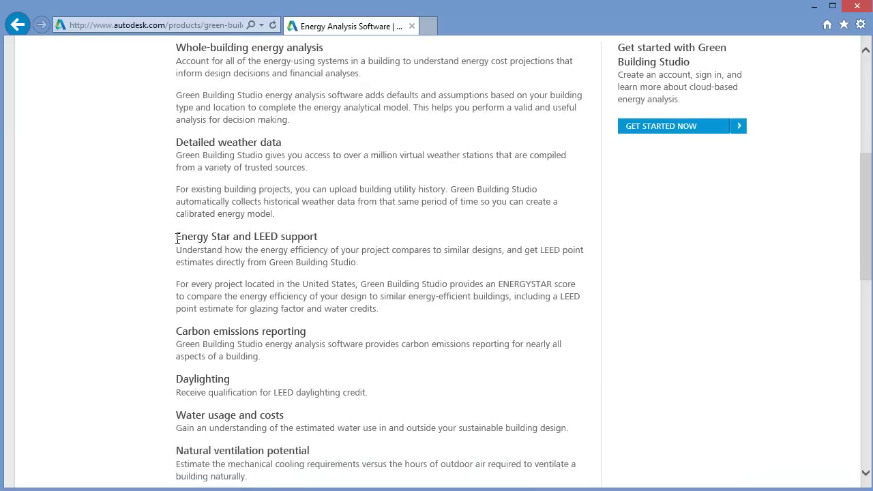
pyautogui.moveTo(190, 237); pyautogui.dragTo(326, 242)
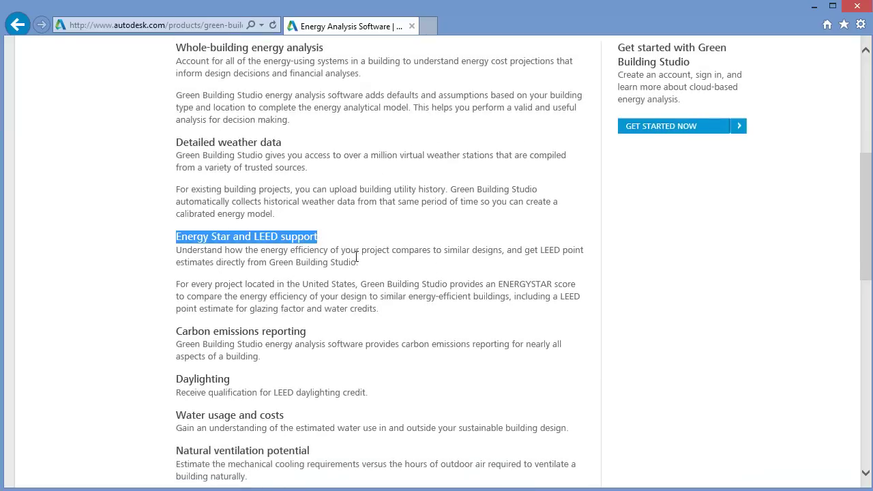
# Step: Finish reviewing the page and minimize Internet Explorer to return to Revit
pyautogui.scroll(-2, 371, 276)
pyautogui.scroll(2, 370, 276)
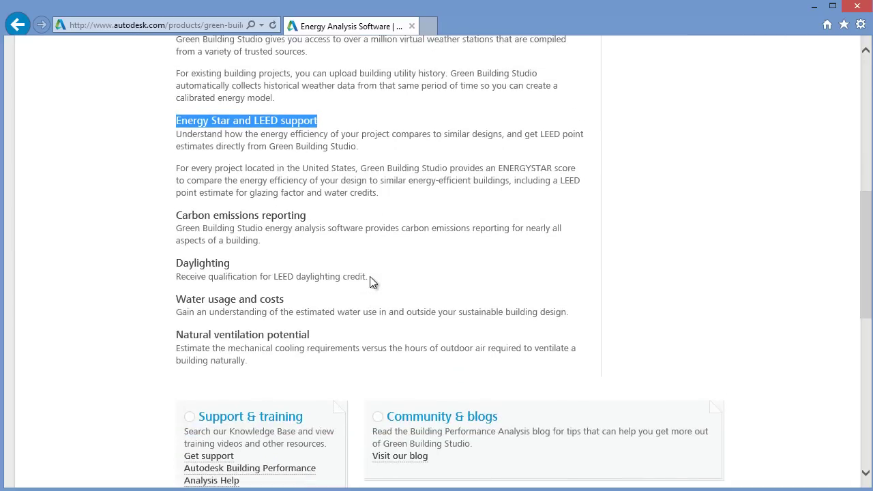
pyautogui.scroll(5, 370, 276)
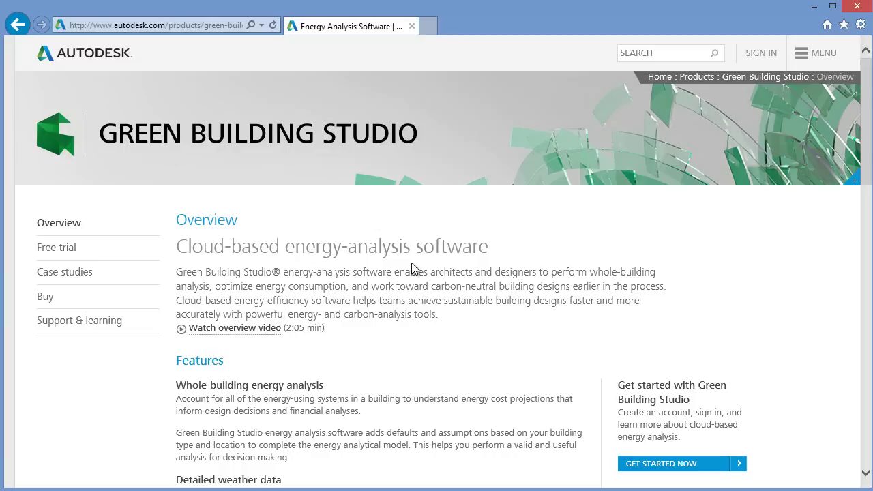
pyautogui.click(814, 7)
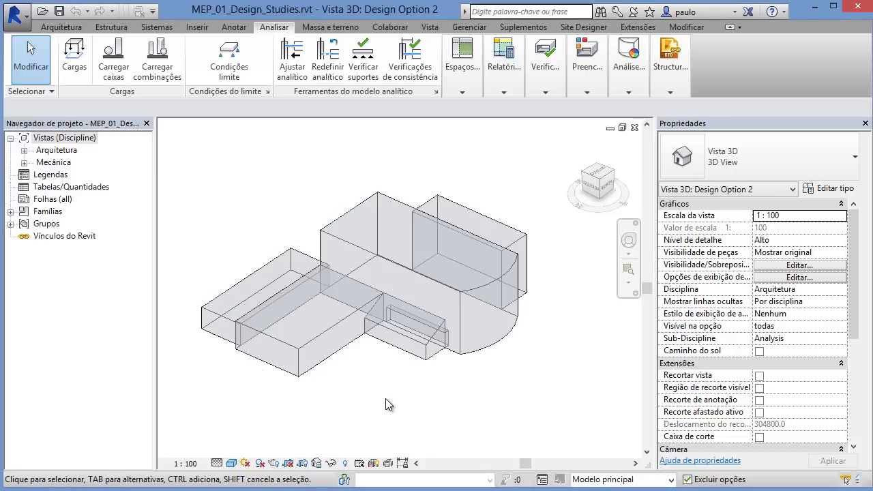
# Step: Open Configurações de energia from the Analisar tab's Análise menu, moving the dialog aside
pyautogui.keyDown('shift'); pyautogui.moveTo(386, 400); pyautogui.dragTo(391, 377, button='middle'); pyautogui.keyUp('shift')
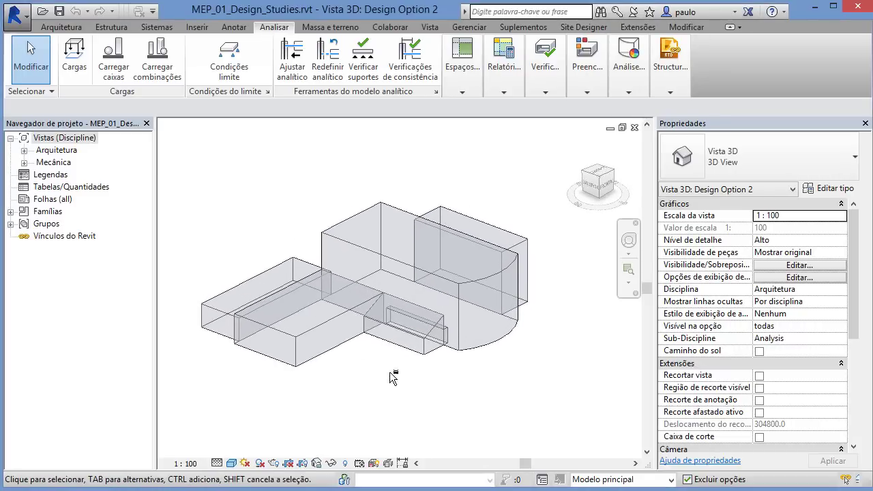
pyautogui.click(629, 86)
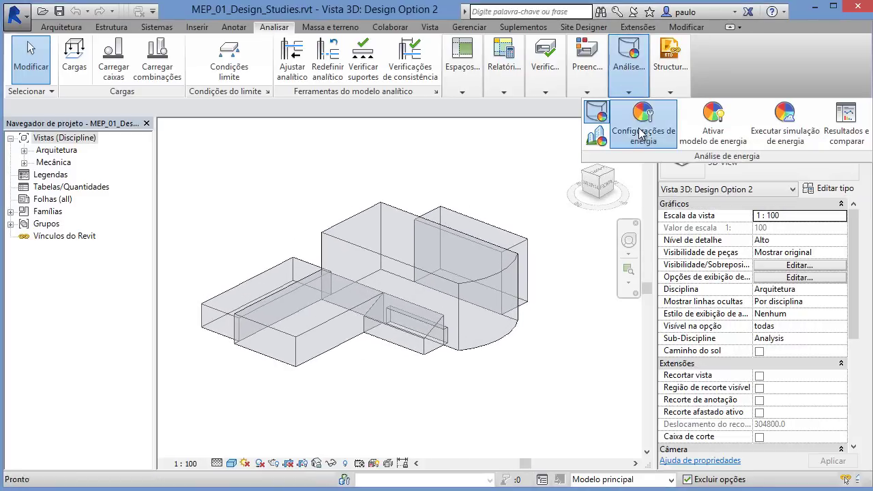
pyautogui.click(640, 134)
pyautogui.moveTo(426, 57); pyautogui.dragTo(362, 46)
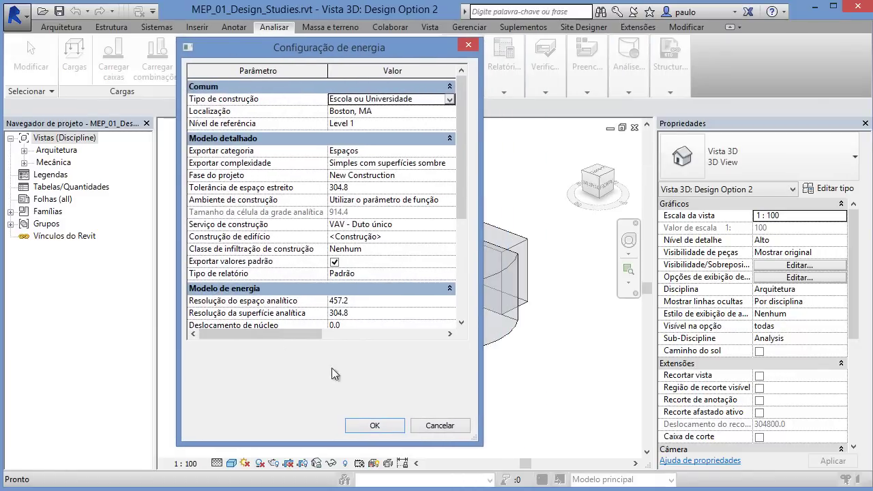
# Step: Keep Escola ou Universidade as the building type, located in Boston, MA
pyautogui.moveTo(462, 99); pyautogui.dragTo(459, 75)
pyautogui.click(445, 97)
pyautogui.click(450, 100)
pyautogui.moveTo(448, 152)
pyautogui.mouseDown()
pyautogui.moveTo(449, 118)
pyautogui.moveTo(450, 158)
pyautogui.mouseUp()
pyautogui.click(427, 65)
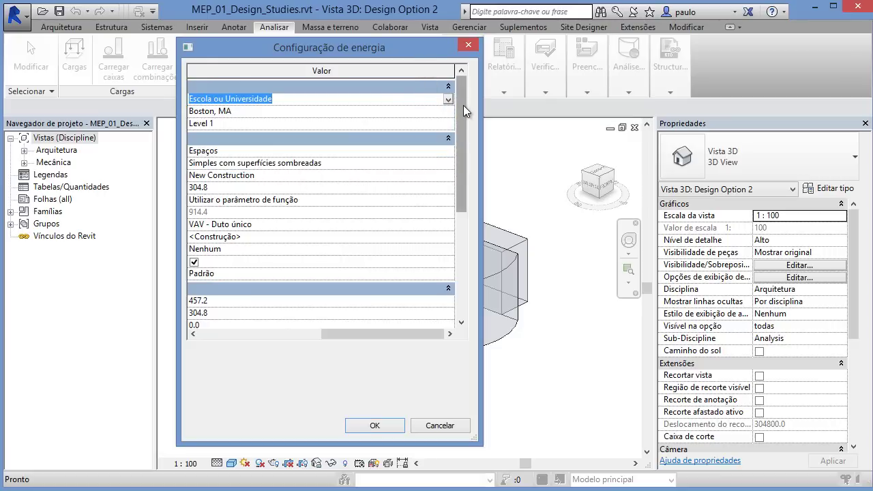
pyautogui.moveTo(463, 109); pyautogui.dragTo(462, 121)
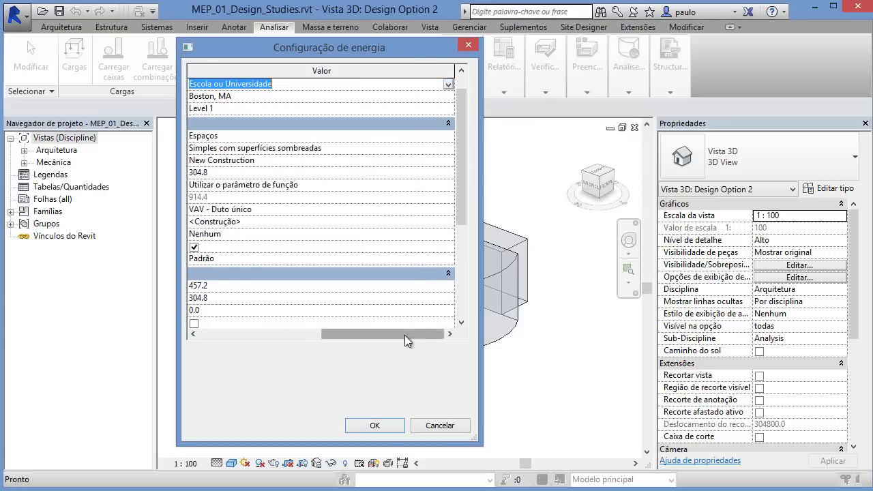
pyautogui.moveTo(405, 335); pyautogui.dragTo(278, 329)
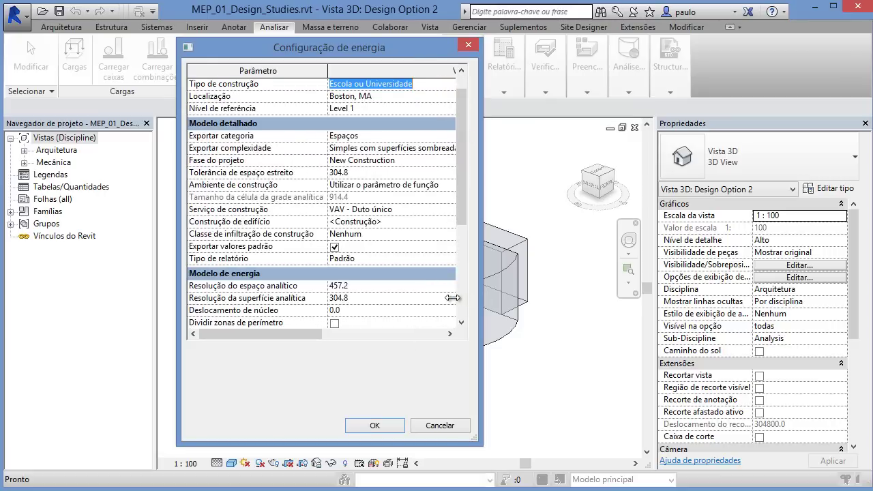
pyautogui.moveTo(328, 71); pyautogui.dragTo(311, 72)
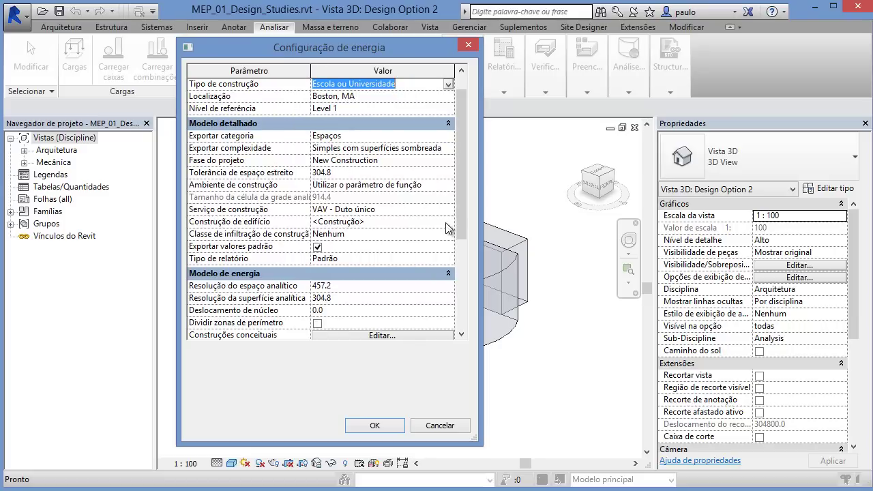
pyautogui.moveTo(458, 203); pyautogui.dragTo(456, 291)
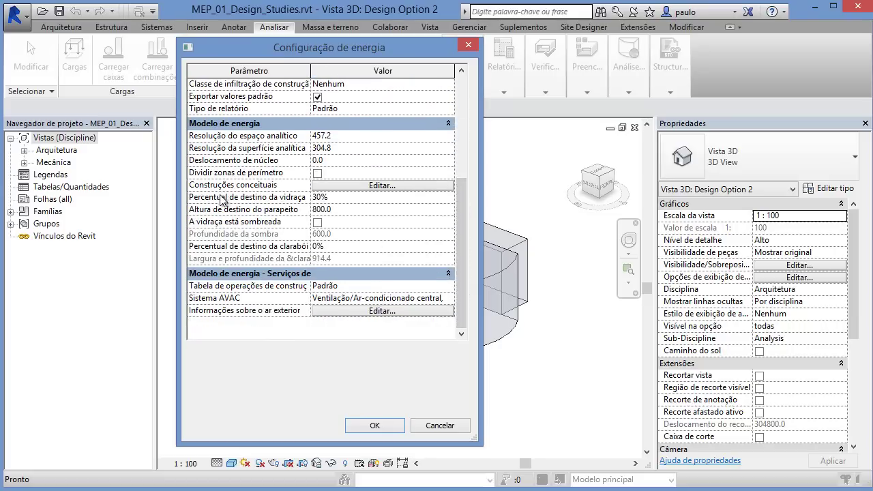
# Step: Check the 30% target glazing, 800.0 sill height and keep the central HVAC system
pyautogui.click(335, 196)
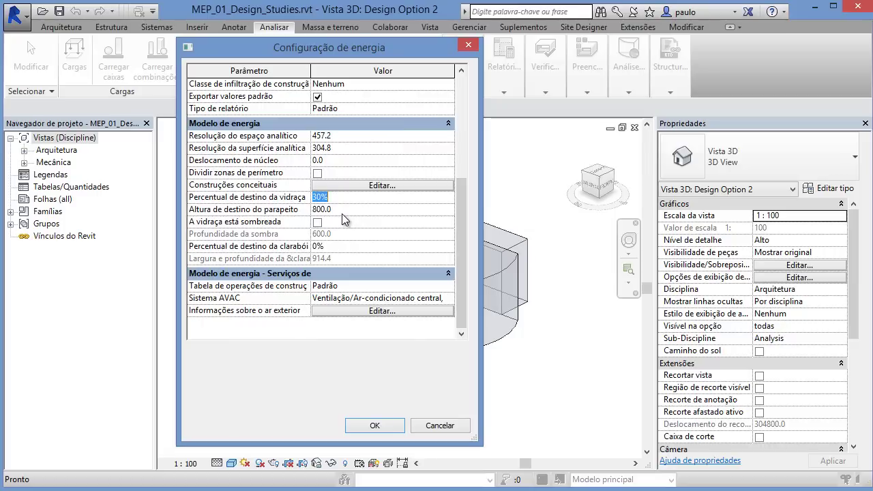
pyautogui.click(343, 214)
pyautogui.moveTo(347, 48); pyautogui.dragTo(318, 43)
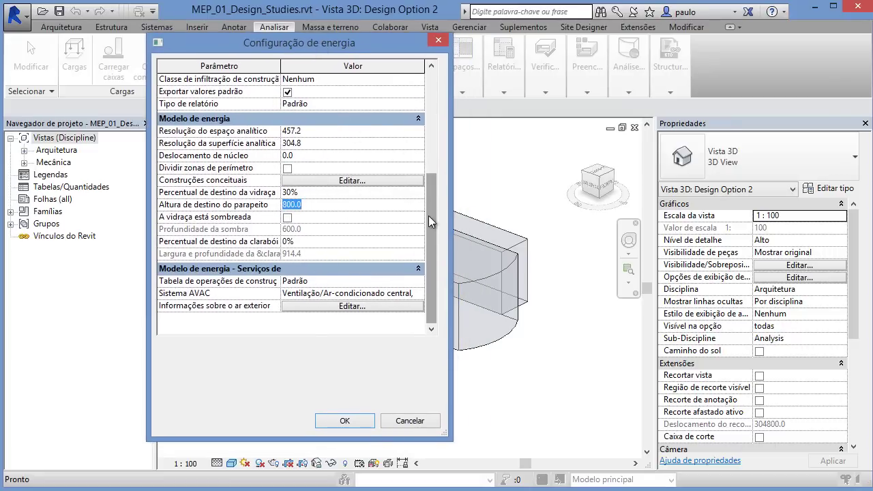
pyautogui.moveTo(434, 239); pyautogui.dragTo(434, 266)
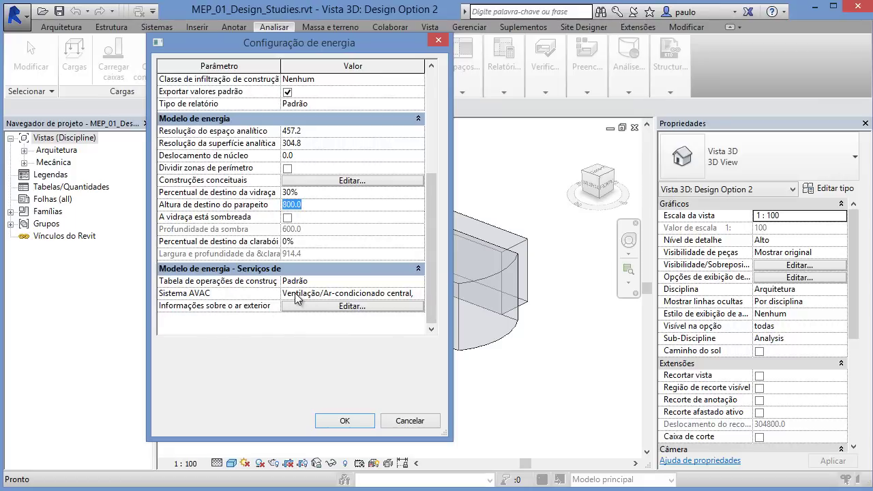
pyautogui.click(421, 294)
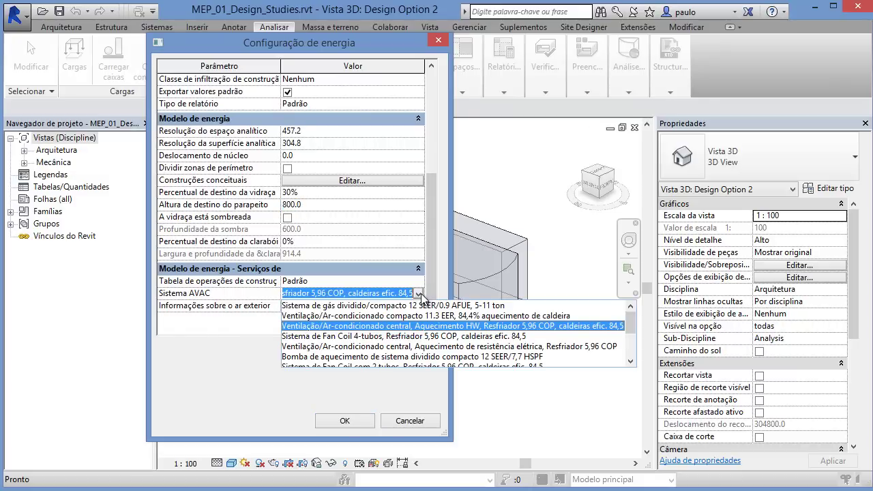
pyautogui.click(421, 293)
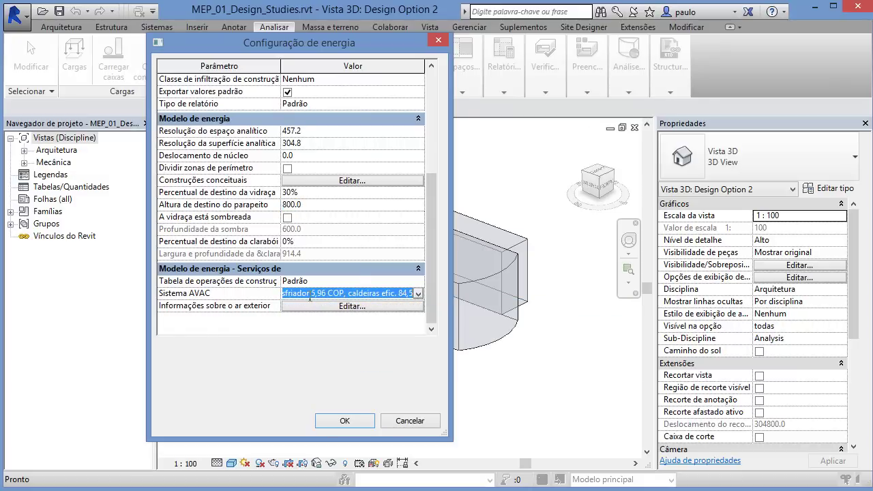
pyautogui.click(285, 297)
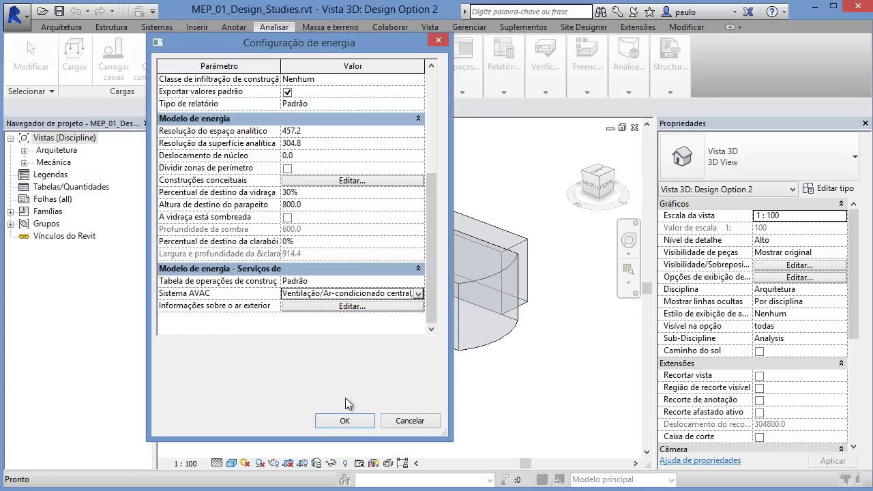
# Step: Accept the energy settings with OK and open the spaces and zones tools
pyautogui.click(347, 421)
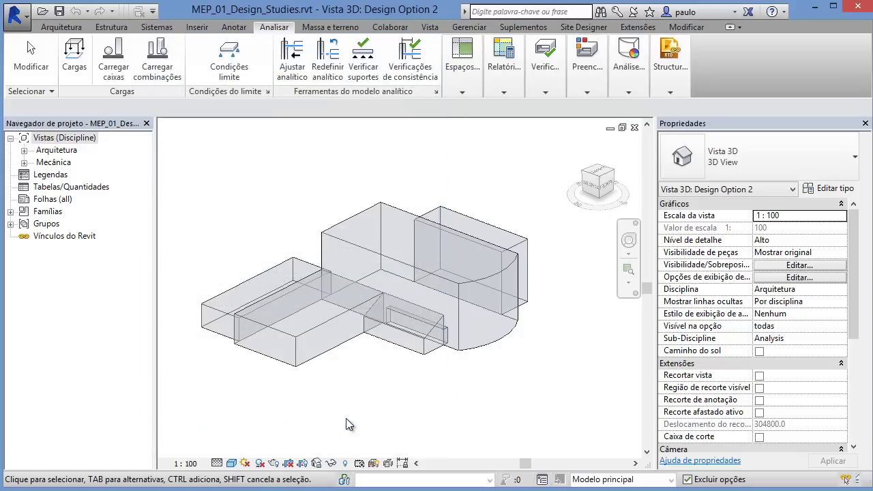
pyautogui.click(466, 75)
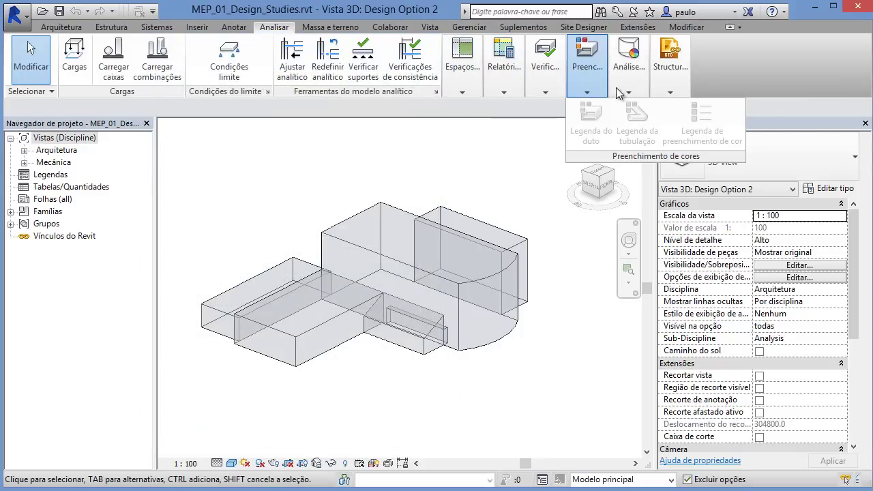
pyautogui.moveTo(615, 90)
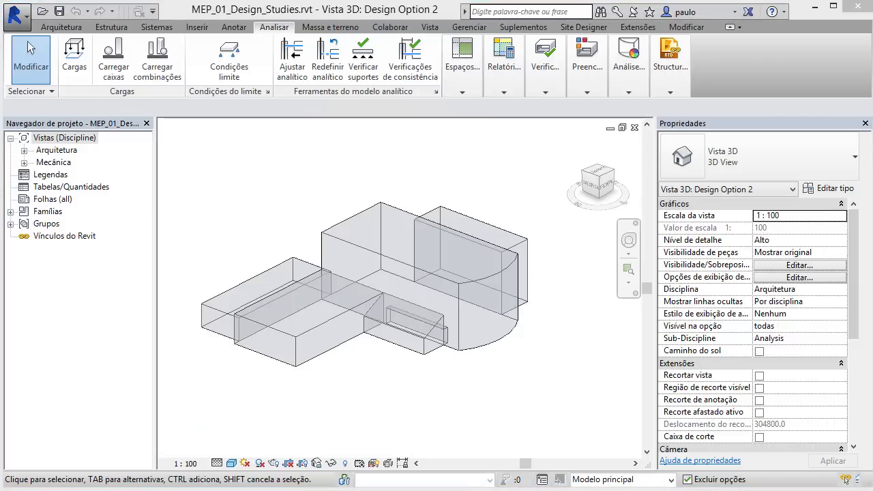
# Step: Open the Design Option 1 and Design Option 3 views from Arquitetura > Analysis > Vistas 3D
pyautogui.click(24, 150)
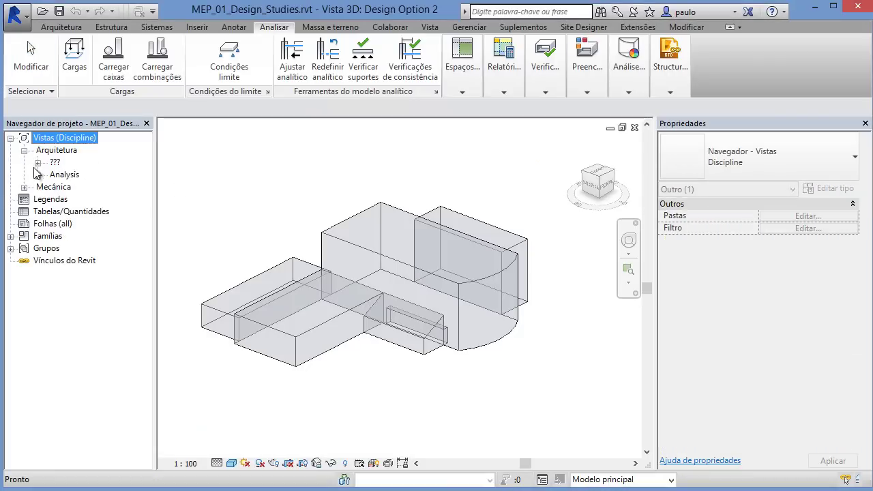
pyautogui.click(37, 175)
pyautogui.click(52, 200)
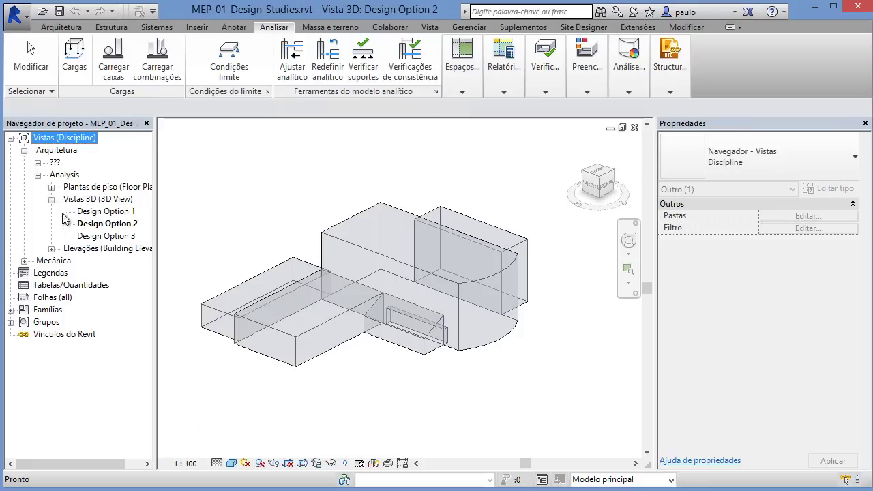
pyautogui.doubleClick(106, 213)
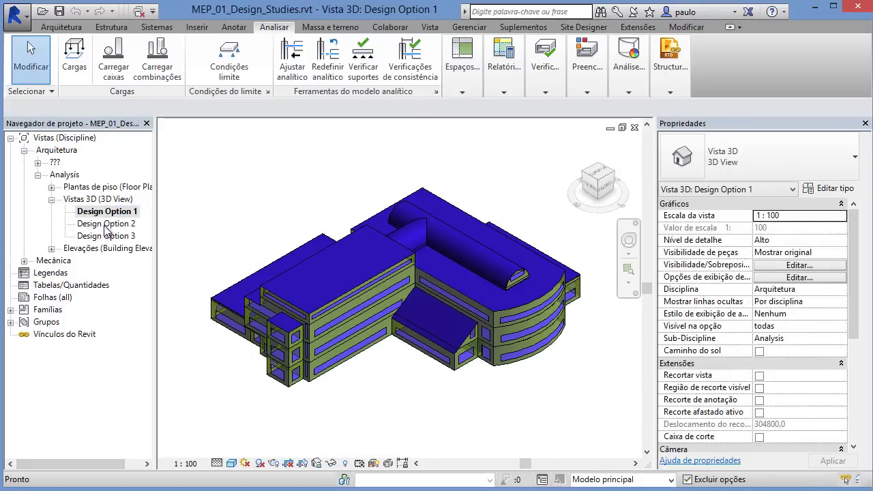
pyautogui.doubleClick(107, 237)
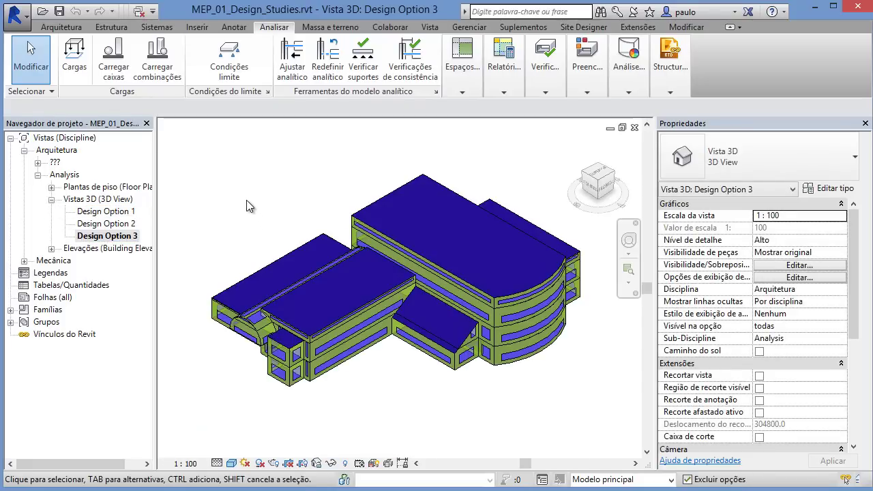
# Step: Tile the three design option views with WT and pan the Design Option 1 view
pyautogui.press('w')
pyautogui.press('t')
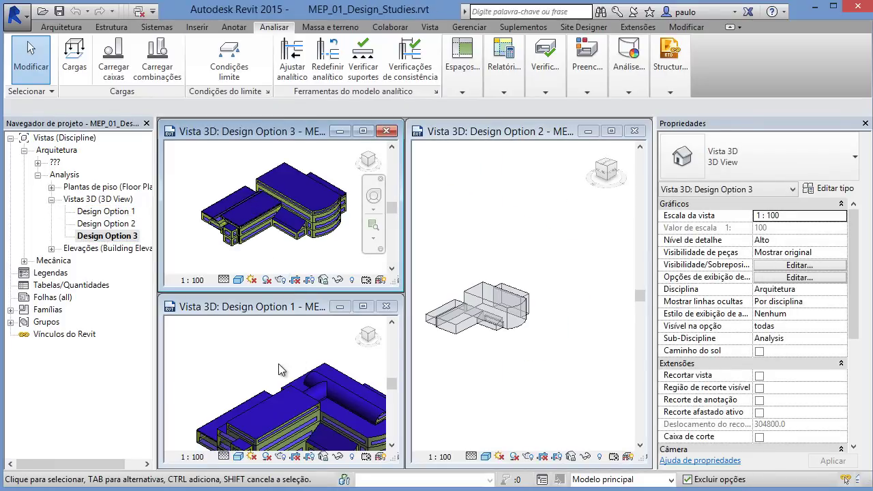
pyautogui.click(278, 370)
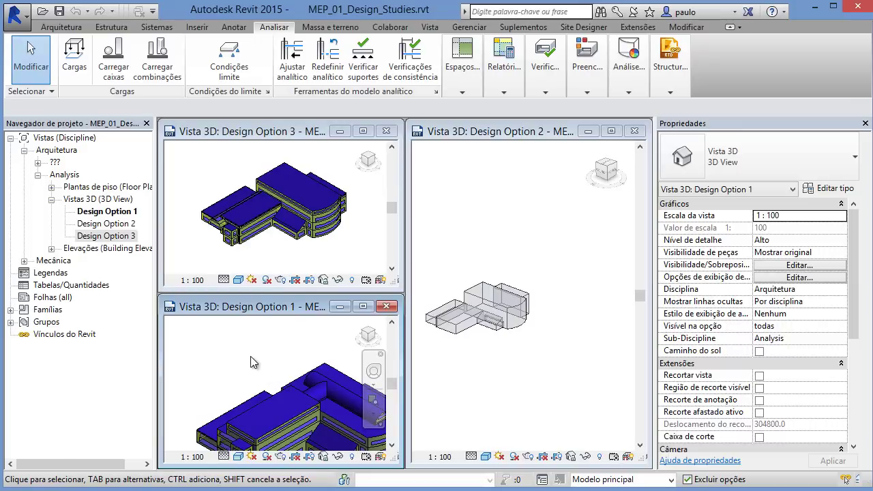
pyautogui.moveTo(260, 383); pyautogui.dragTo(232, 355, button='middle')
pyautogui.click(221, 165)
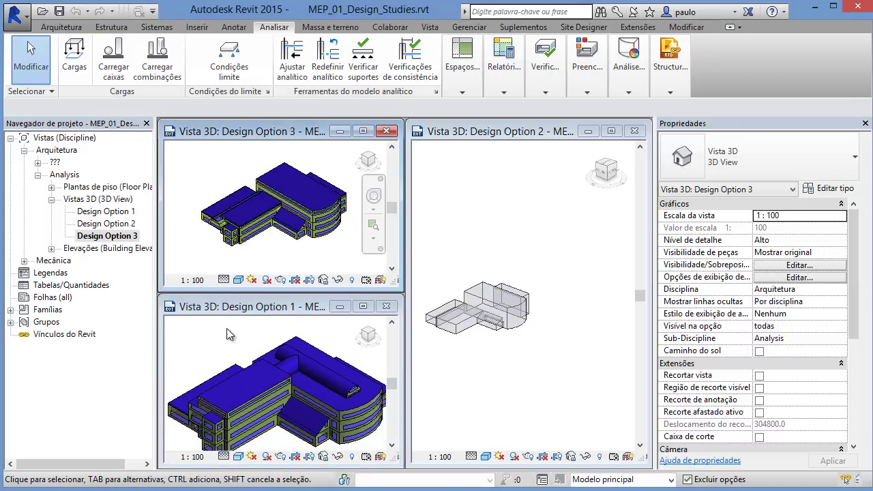
pyautogui.click(229, 334)
# Step: Orbit and zoom the Design Option 2 view, then open the Design Options settings
pyautogui.click(520, 361)
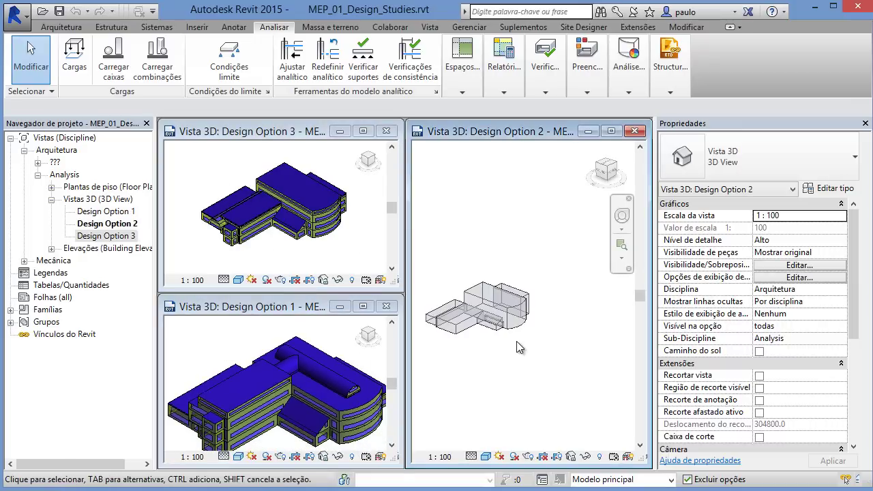
pyautogui.moveTo(525, 359)
pyautogui.keyDown('shift'); pyautogui.mouseDown(button='middle')
pyautogui.moveTo(514, 378)
pyautogui.moveTo(502, 369)
pyautogui.moveTo(539, 360)
pyautogui.mouseUp(button='middle'); pyautogui.keyUp('shift')
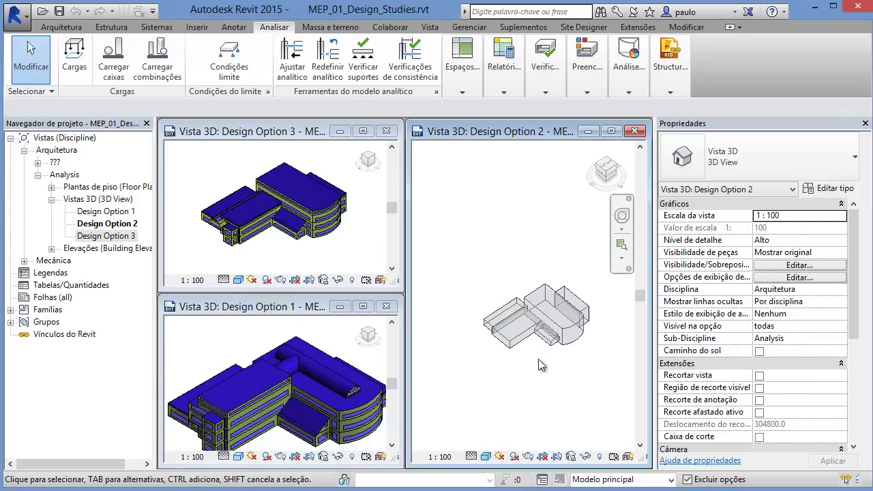
pyautogui.scroll(4, 536, 363)
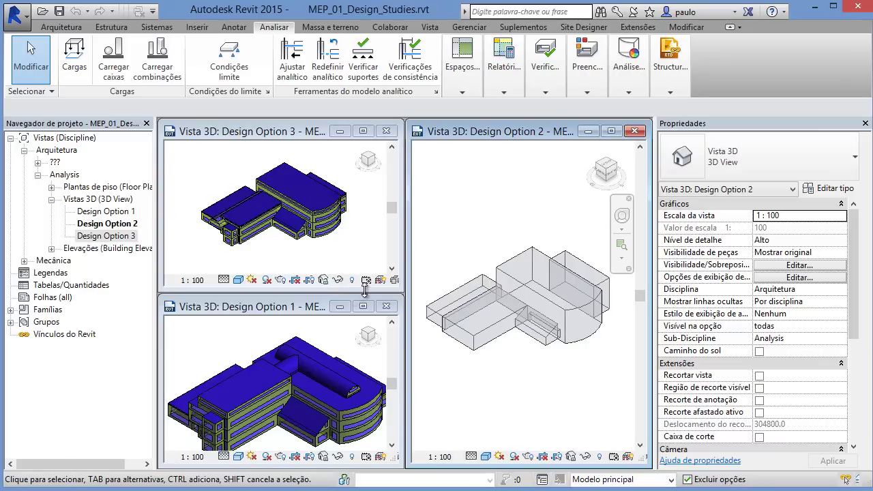
pyautogui.click(544, 480)
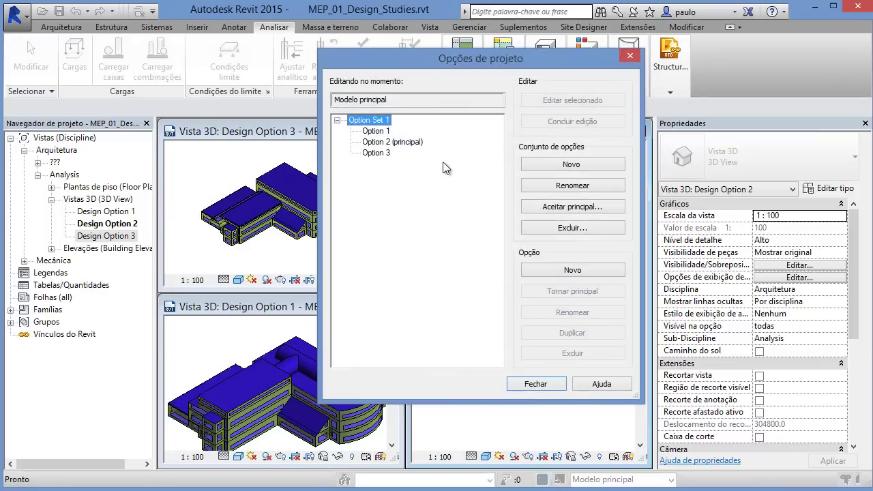
# Step: Compare Options 1, 2 and 3, then edit Option 2 (principal) and close the dialog
pyautogui.moveTo(461, 59); pyautogui.dragTo(346, 58)
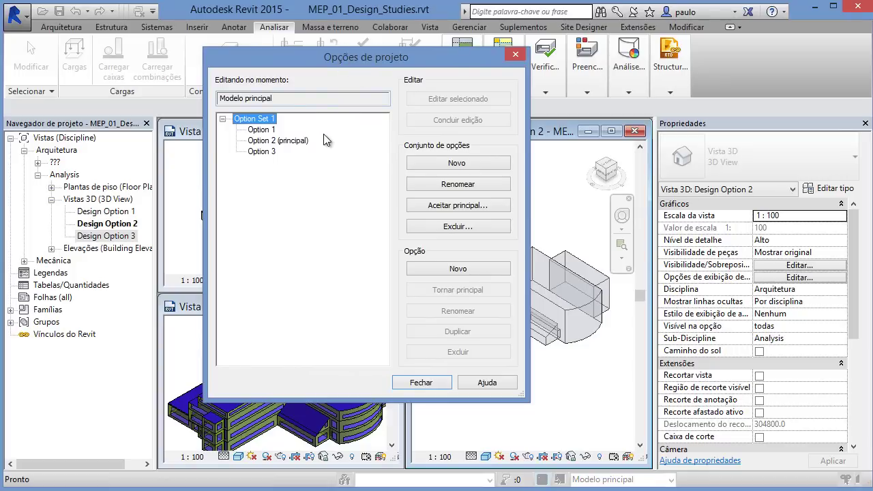
pyautogui.click(261, 130)
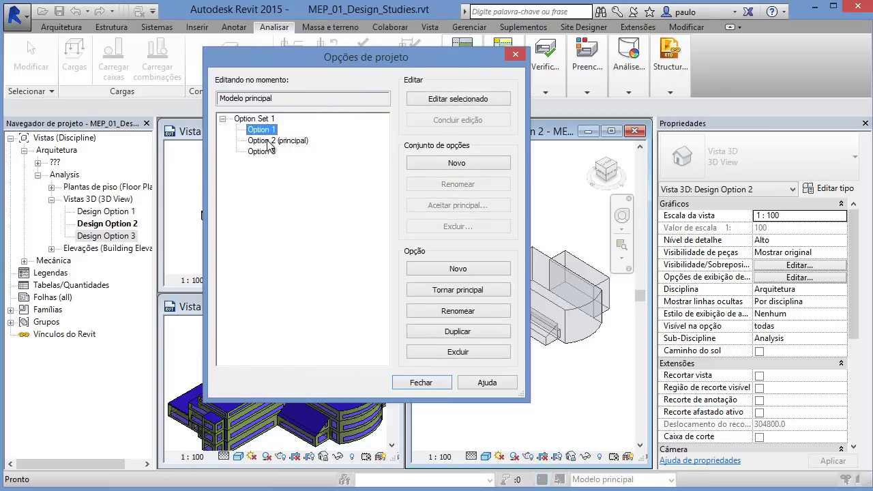
pyautogui.click(270, 141)
pyautogui.click(266, 153)
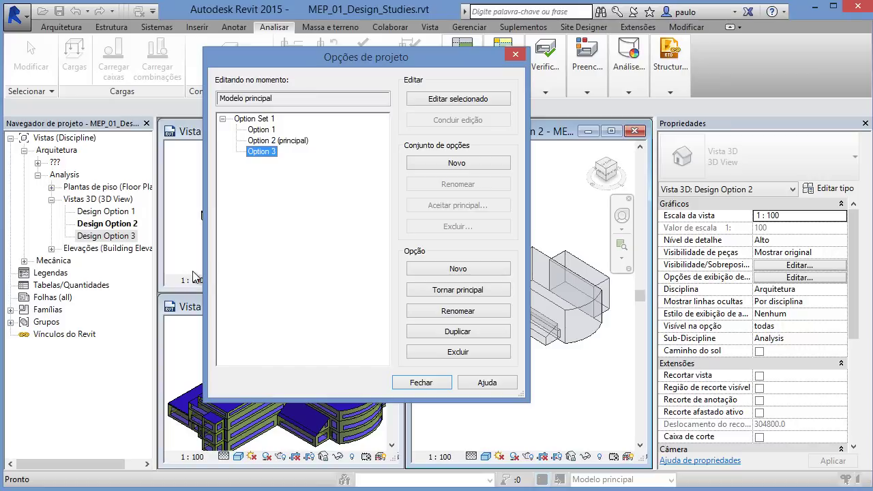
pyautogui.moveTo(323, 58); pyautogui.dragTo(293, 74)
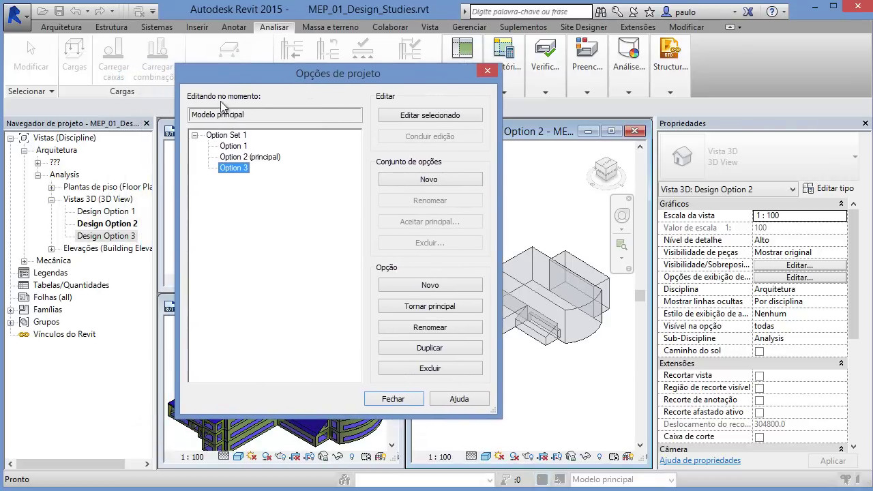
pyautogui.click(262, 158)
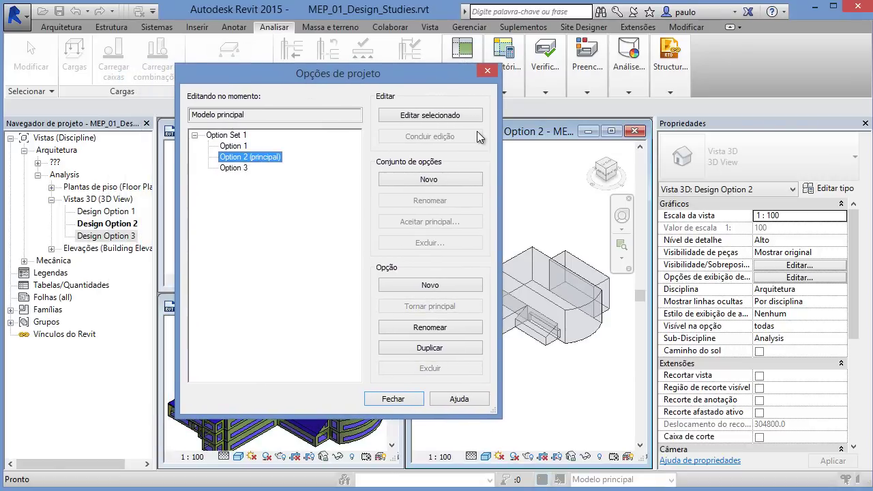
pyautogui.click(410, 116)
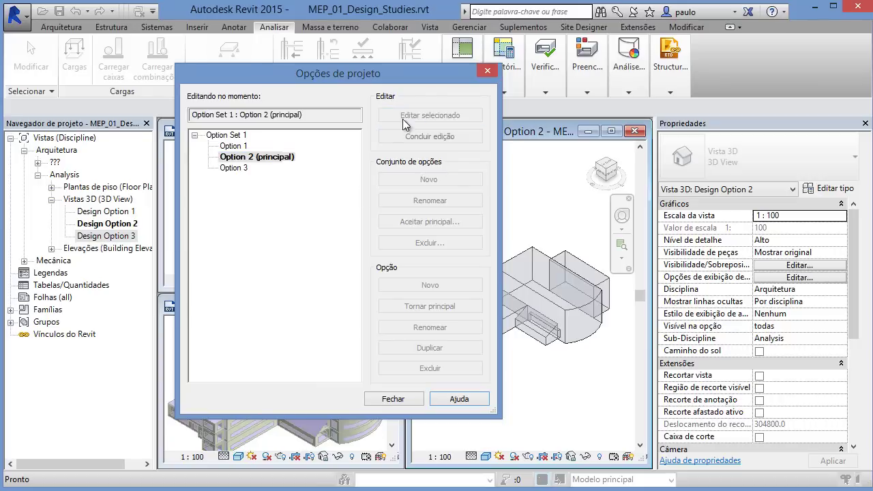
pyautogui.click(394, 401)
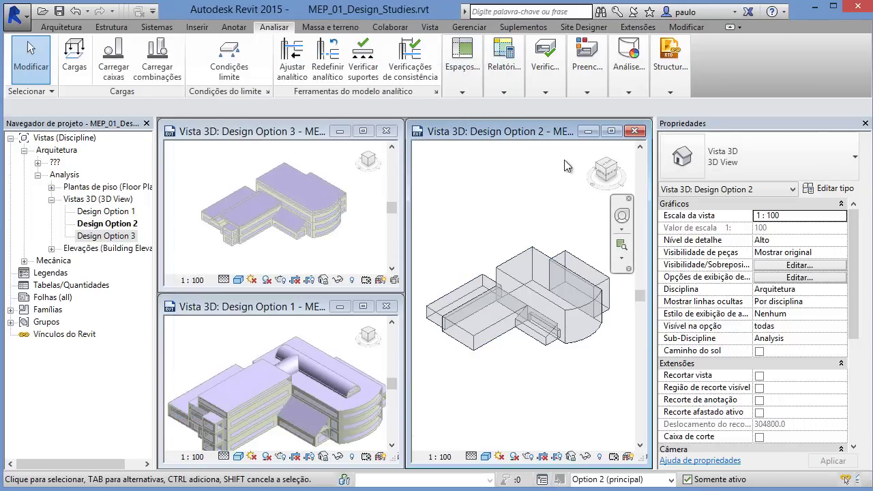
# Step: Replace the tiled Design Option 2 window with a full-size view and orbit the mass
pyautogui.click(634, 131)
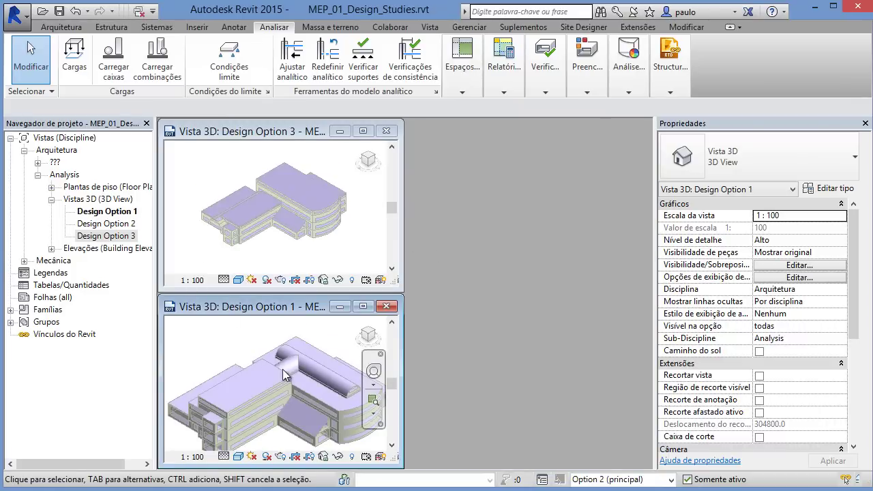
pyautogui.doubleClick(106, 224)
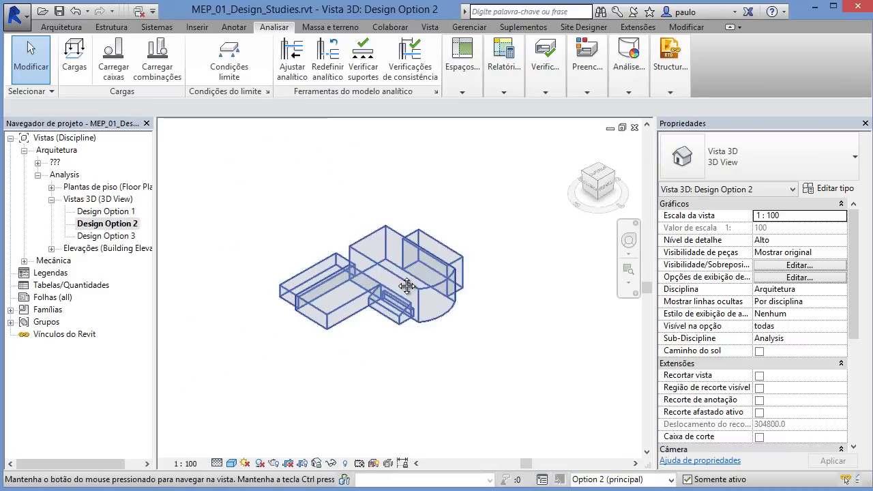
pyautogui.scroll(2, 395, 287)
pyautogui.scroll(1, 395, 287)
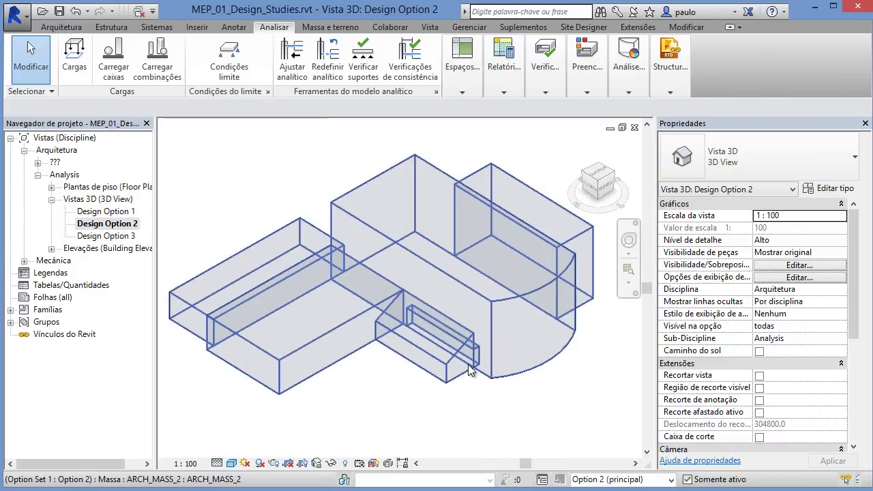
pyautogui.keyDown('shift'); pyautogui.moveTo(468, 365); pyautogui.dragTo(416, 378, button='middle'); pyautogui.keyUp('shift')
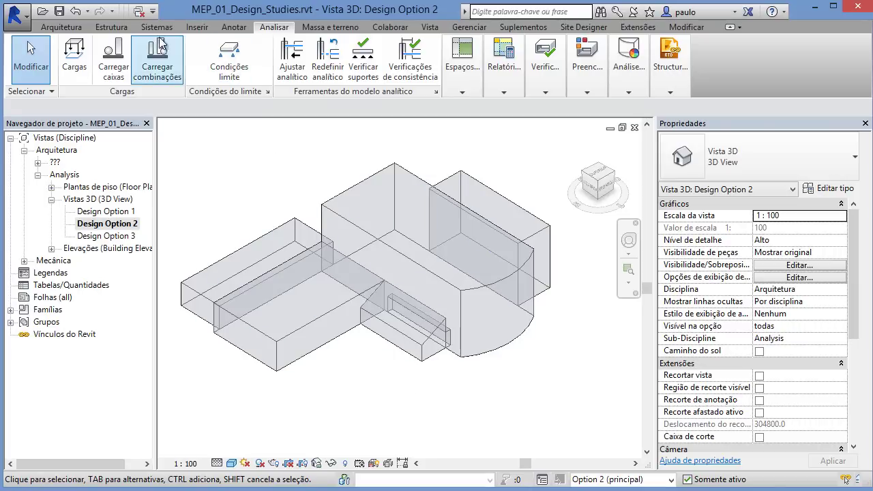
# Step: Browse the Arquitetura, Estrutura and Inserir ribbon tools
pyautogui.click(64, 30)
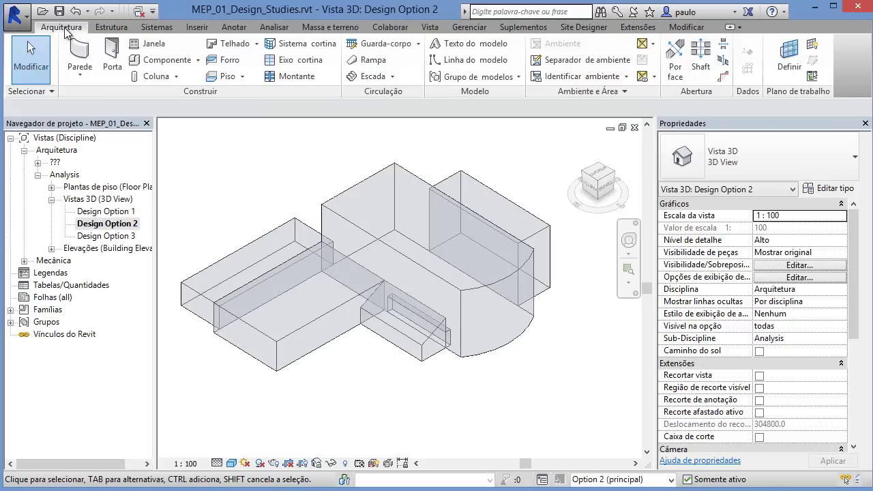
pyautogui.click(109, 27)
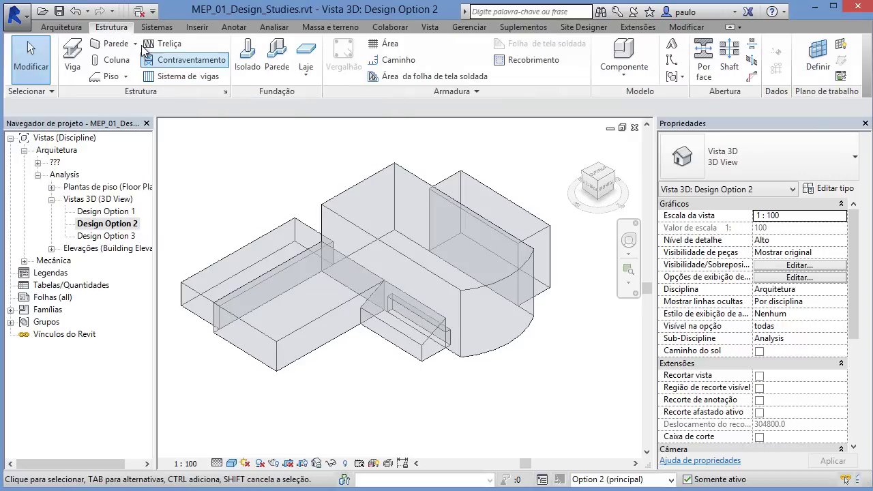
pyautogui.click(195, 27)
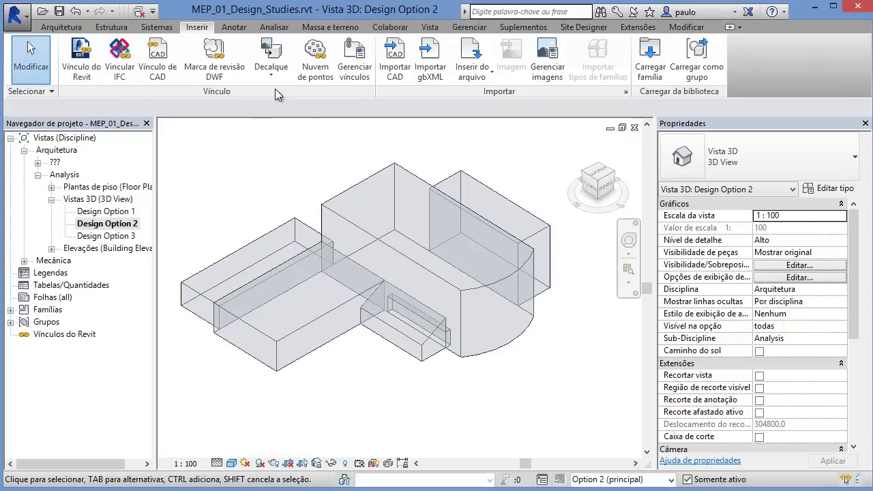
# Step: Start a DWG CAD import, cancel it, then orbit the view and switch to Massa e terreno
pyautogui.click(401, 83)
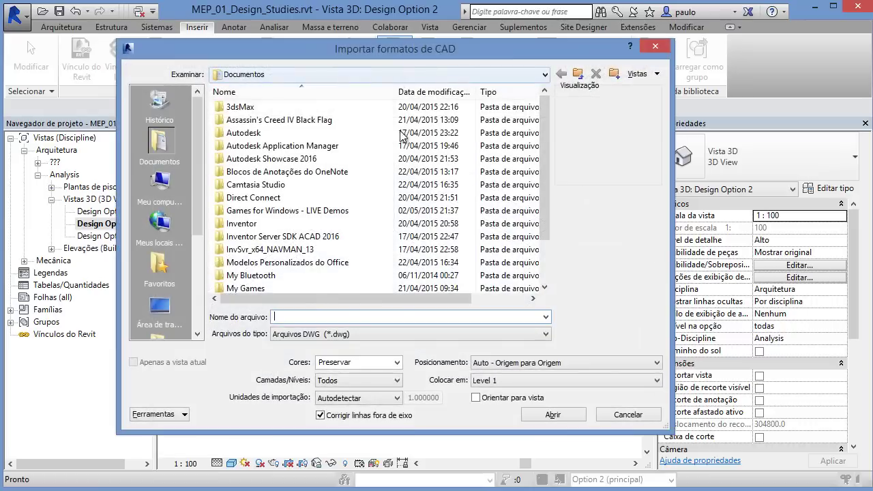
pyautogui.click(493, 333)
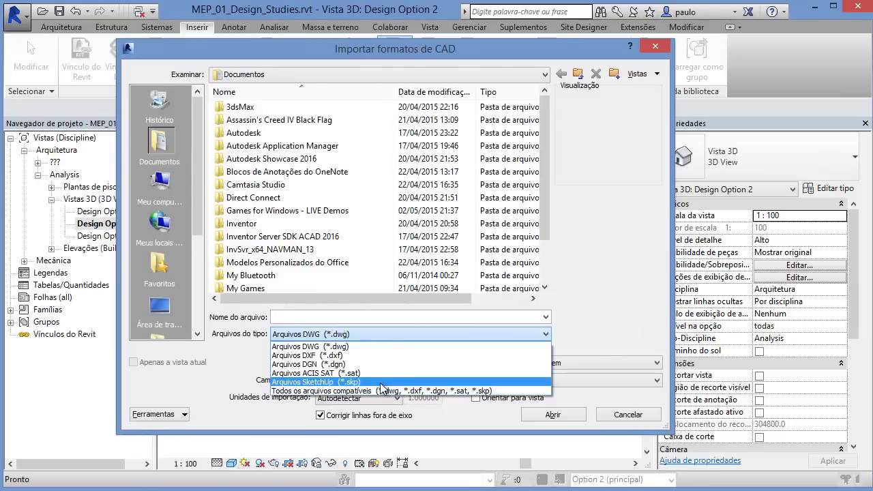
pyautogui.click(613, 264)
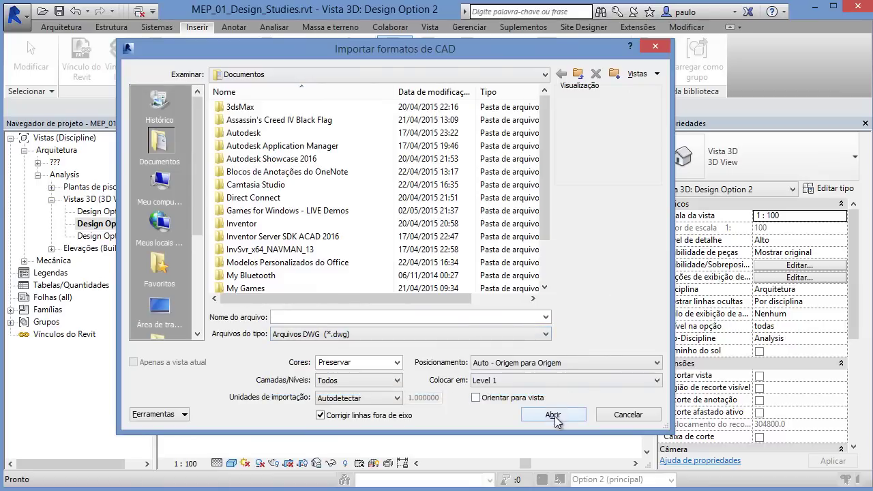
pyautogui.click(622, 415)
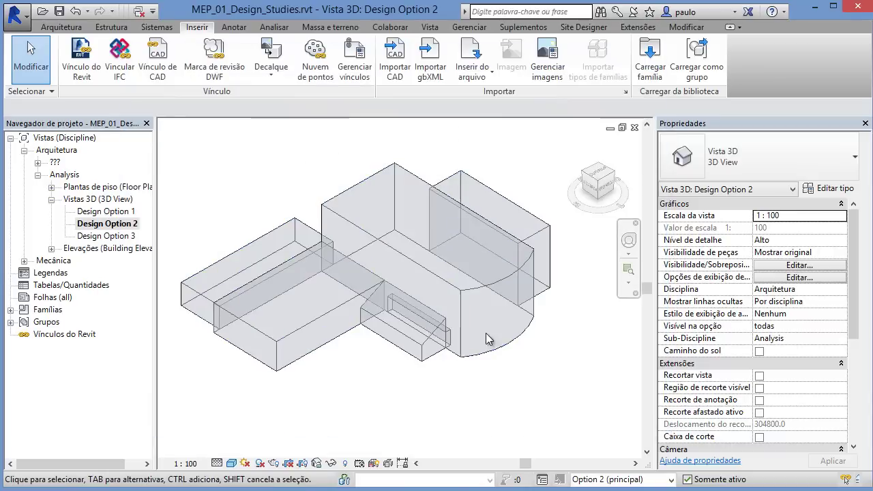
pyautogui.keyDown('shift'); pyautogui.moveTo(488, 372); pyautogui.dragTo(435, 335, button='middle'); pyautogui.keyUp('shift')
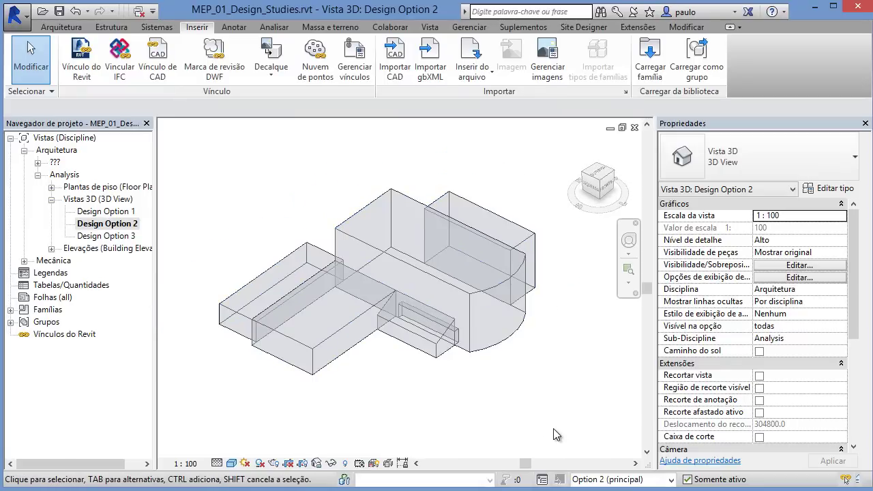
pyautogui.click(315, 27)
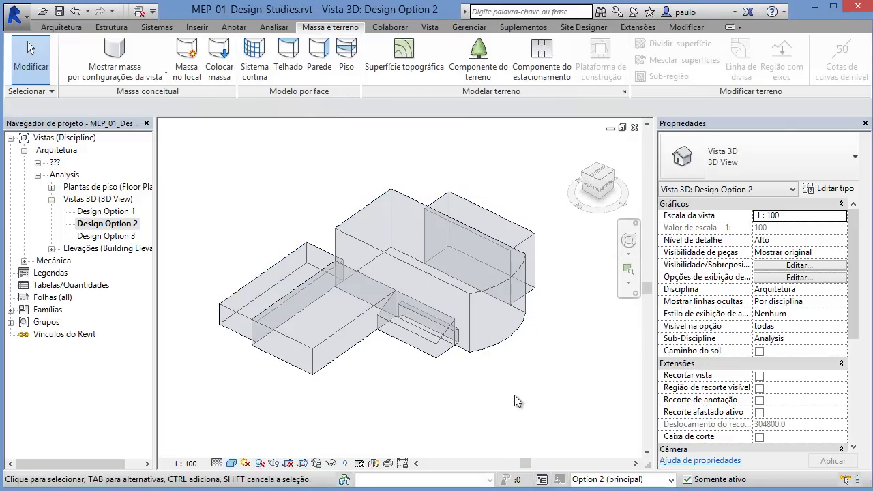
# Step: Select ARCH_MASS_2 and create mass floors at Level 1, Level 2, Level 3 and Level 4 / Roof
pyautogui.moveTo(557, 431); pyautogui.dragTo(219, 156)
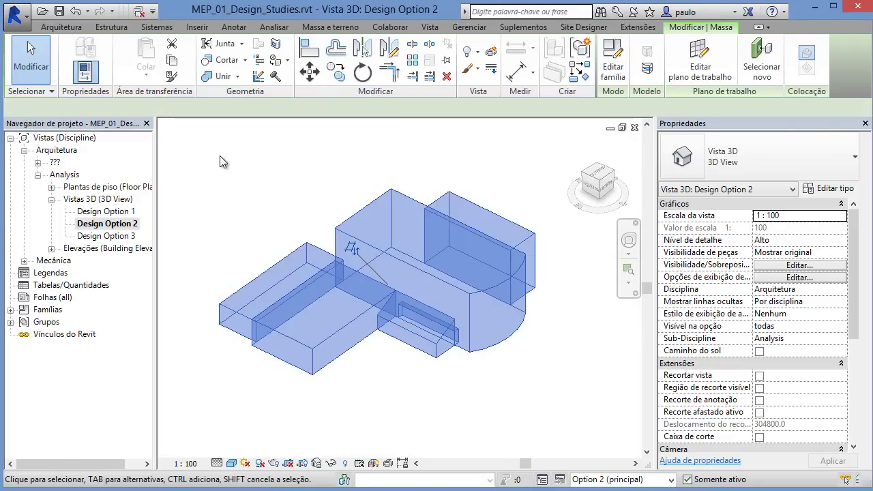
pyautogui.click(646, 74)
pyautogui.moveTo(522, 63); pyautogui.dragTo(266, 64)
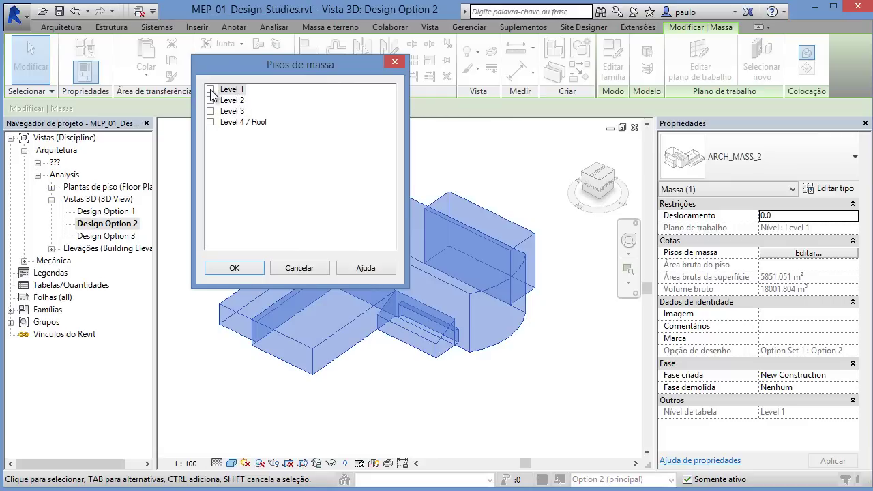
pyautogui.click(211, 89)
pyautogui.click(210, 100)
pyautogui.click(210, 112)
pyautogui.click(210, 123)
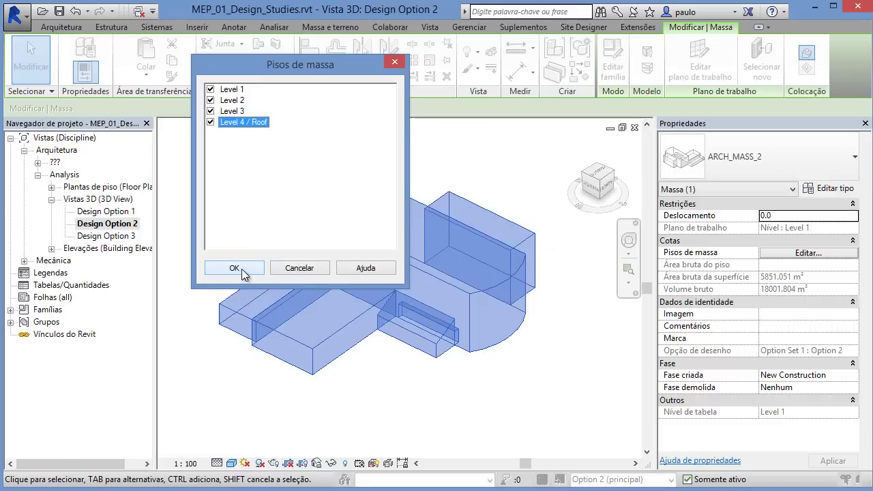
pyautogui.click(242, 267)
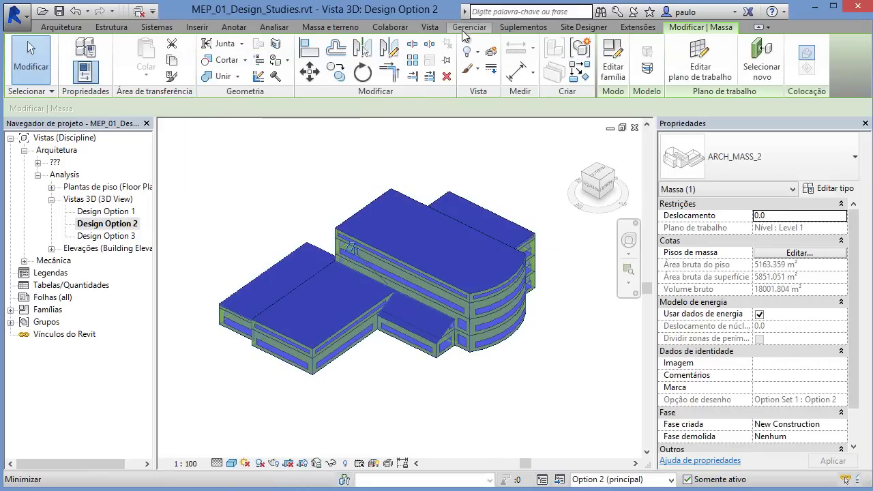
# Step: Reopen the energy settings from Analisar > Análise and accept them with OK
pyautogui.click(274, 27)
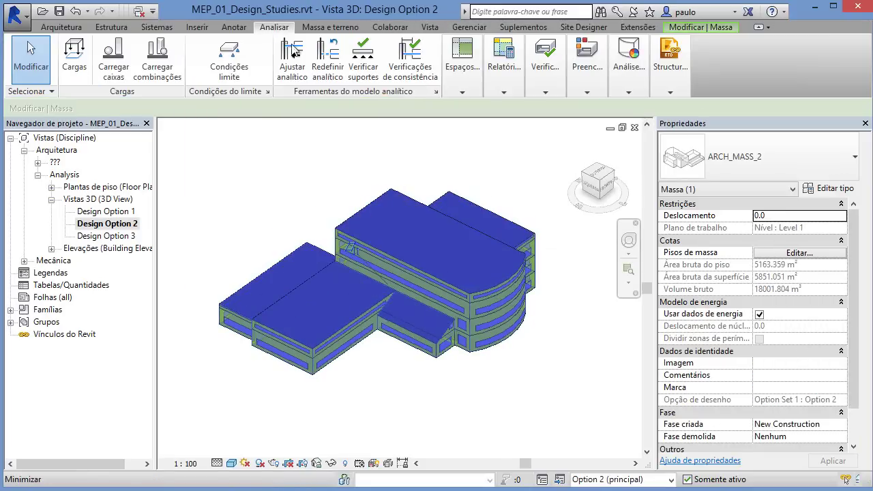
pyautogui.moveTo(629, 75)
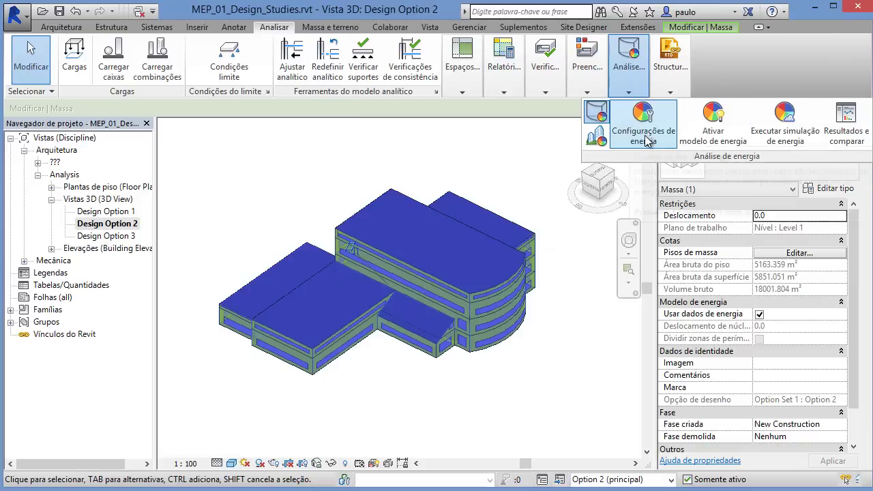
pyautogui.click(595, 115)
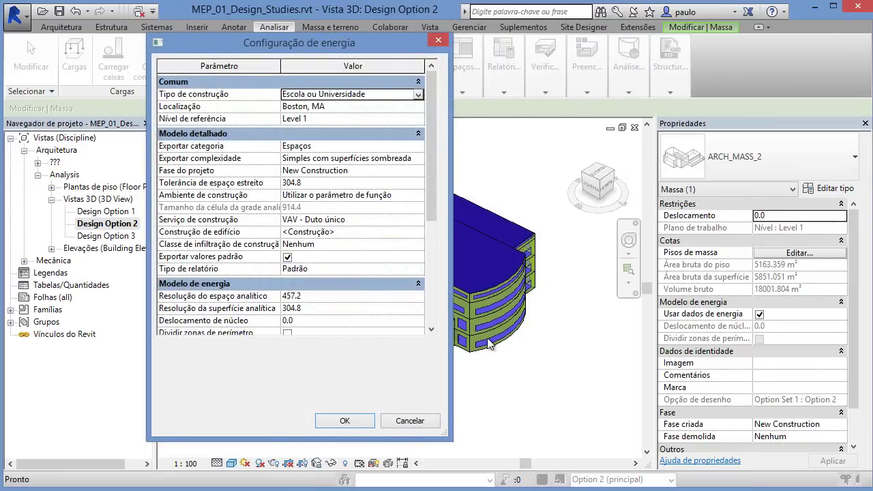
pyautogui.click(439, 40)
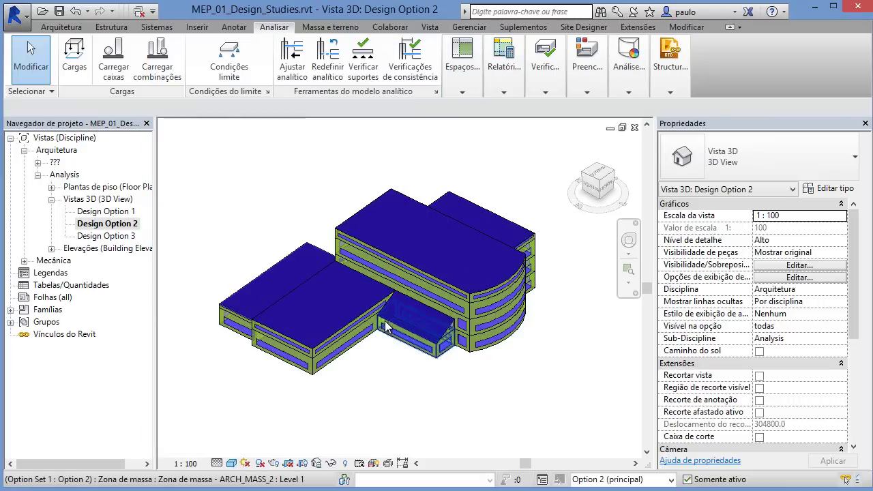
# Step: Orbit and zoom the 3D view to inspect the per-level mass zones and glazing bands
pyautogui.keyDown('shift'); pyautogui.moveTo(485, 410); pyautogui.dragTo(470, 393, button='middle'); pyautogui.keyUp('shift')
pyautogui.scroll(1, 378, 355)
pyautogui.moveTo(378, 355); pyautogui.dragTo(367, 356, button='middle')
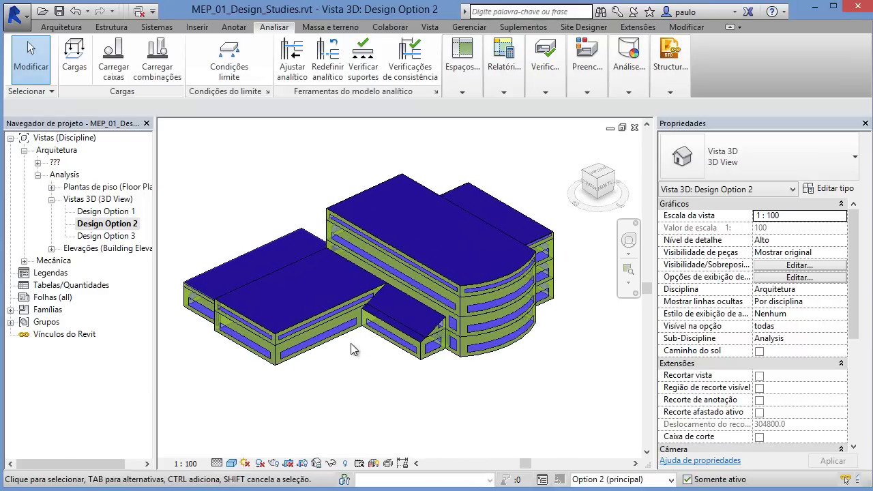
pyautogui.moveTo(354, 393)
pyautogui.keyDown('shift'); pyautogui.mouseDown(button='middle')
pyautogui.moveTo(342, 386)
pyautogui.moveTo(341, 398)
pyautogui.moveTo(364, 403)
pyautogui.moveTo(348, 385)
pyautogui.mouseUp(button='middle'); pyautogui.keyUp('shift')
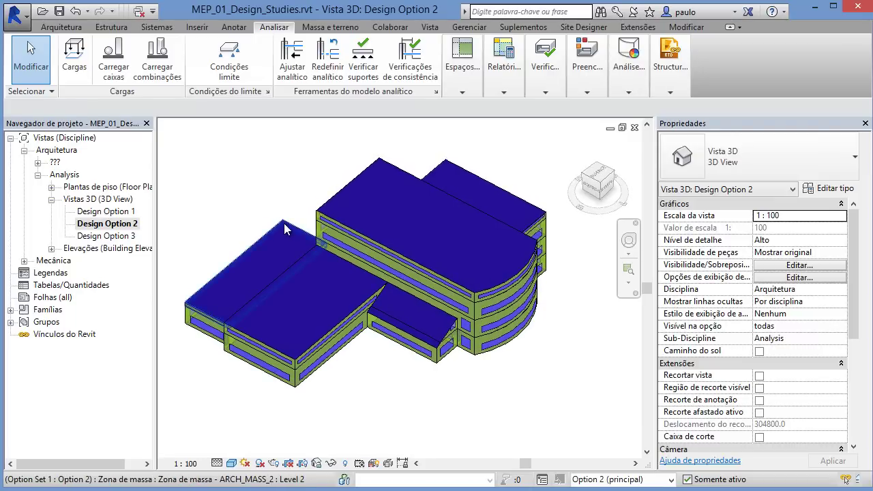
# Step: Set the left, front and two upper Level 2 mass zones' Tipo de condição to Sem ar condicionado
pyautogui.click(218, 308)
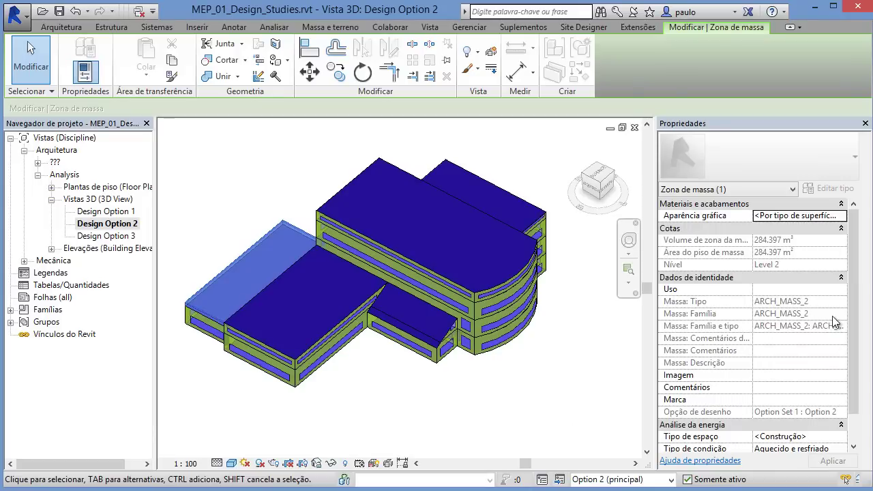
pyautogui.moveTo(856, 328); pyautogui.dragTo(858, 361)
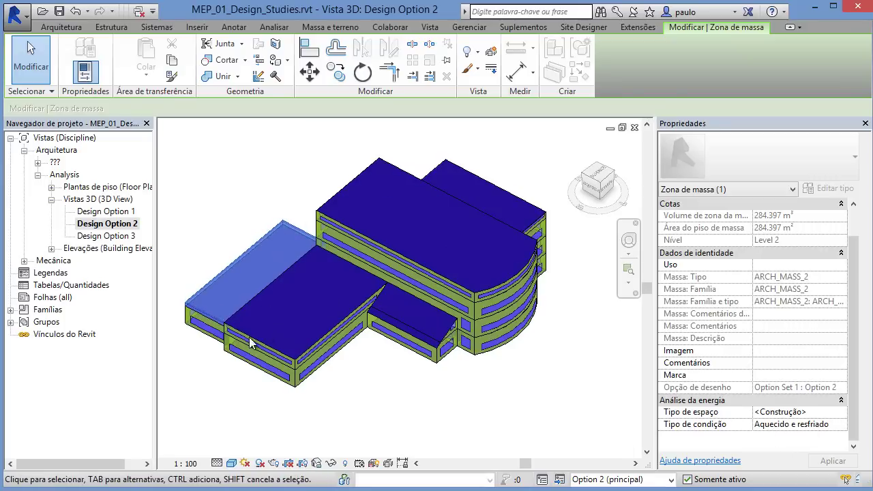
pyautogui.keyDown('ctrl'); pyautogui.click(294, 352); pyautogui.keyUp('ctrl')
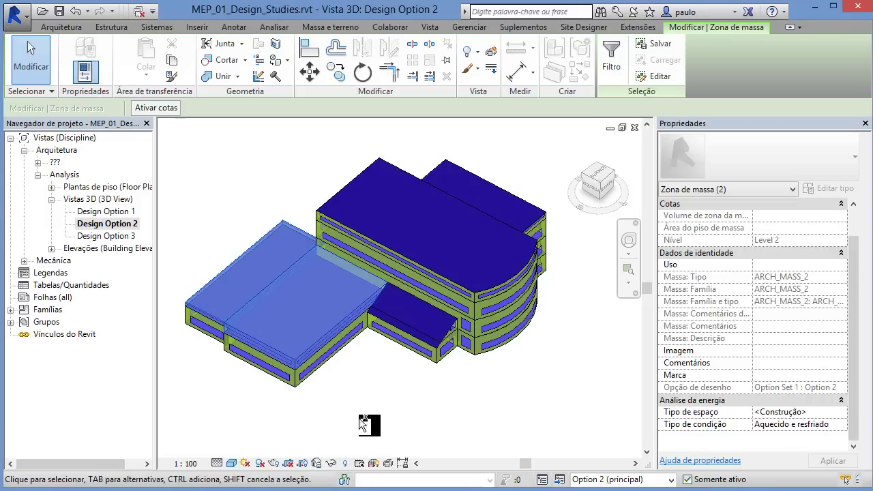
pyautogui.keyDown('ctrl'); pyautogui.click(389, 163); pyautogui.keyUp('ctrl')
pyautogui.keyDown('ctrl'); pyautogui.click(464, 172); pyautogui.keyUp('ctrl')
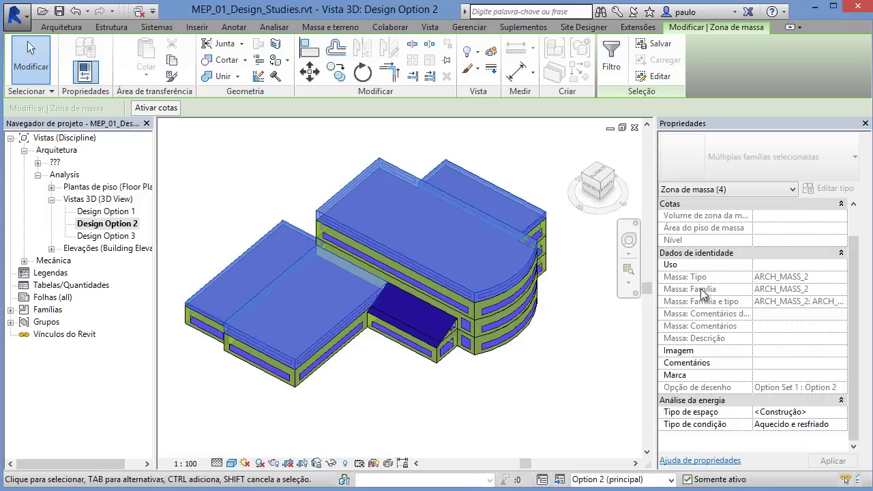
pyautogui.click(844, 426)
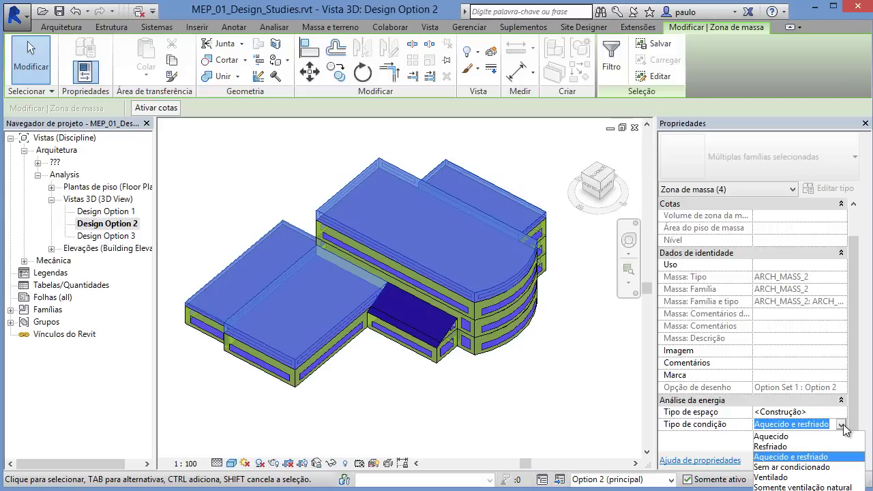
pyautogui.click(808, 469)
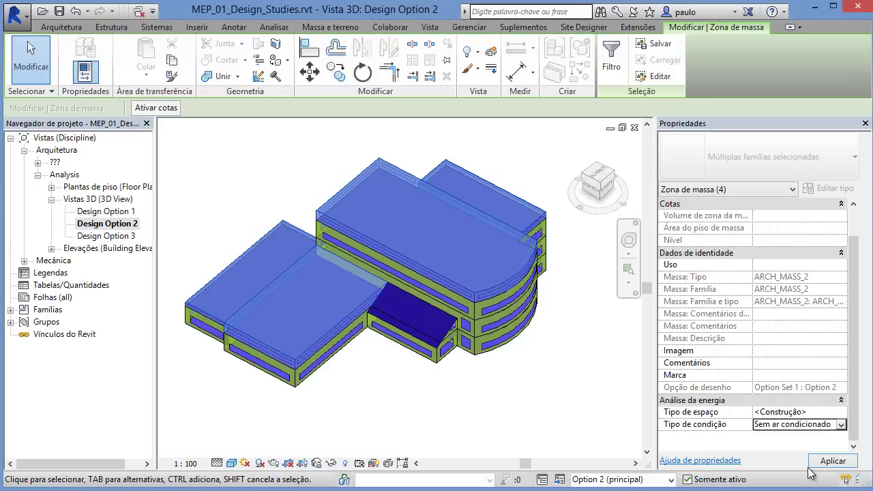
pyautogui.click(395, 400)
pyautogui.keyDown('shift'); pyautogui.moveTo(370, 351); pyautogui.dragTo(362, 308, button='middle'); pyautogui.keyUp('shift')
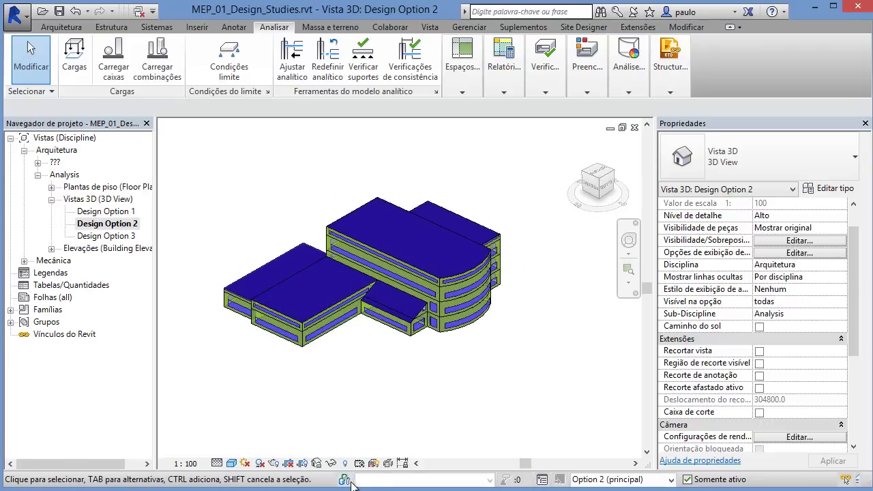
# Step: Finish editing Option 2 in Opções de projeto and return to the main model
pyautogui.click(542, 481)
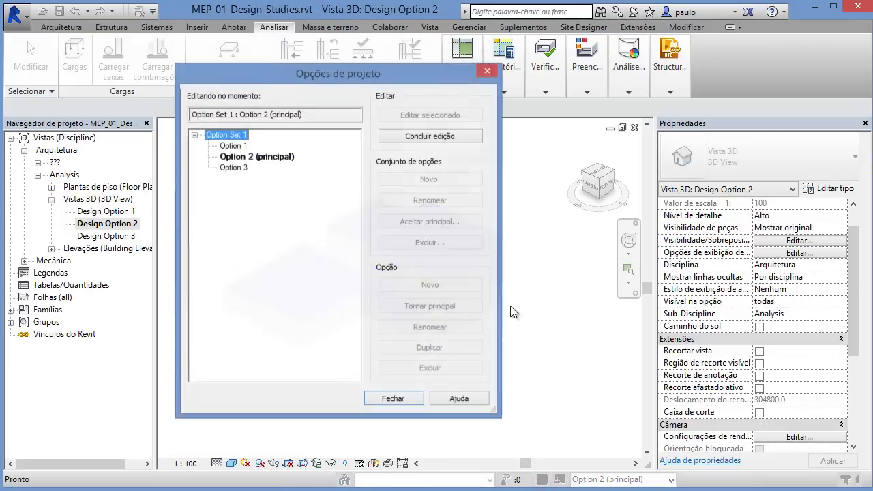
pyautogui.click(277, 157)
pyautogui.click(395, 138)
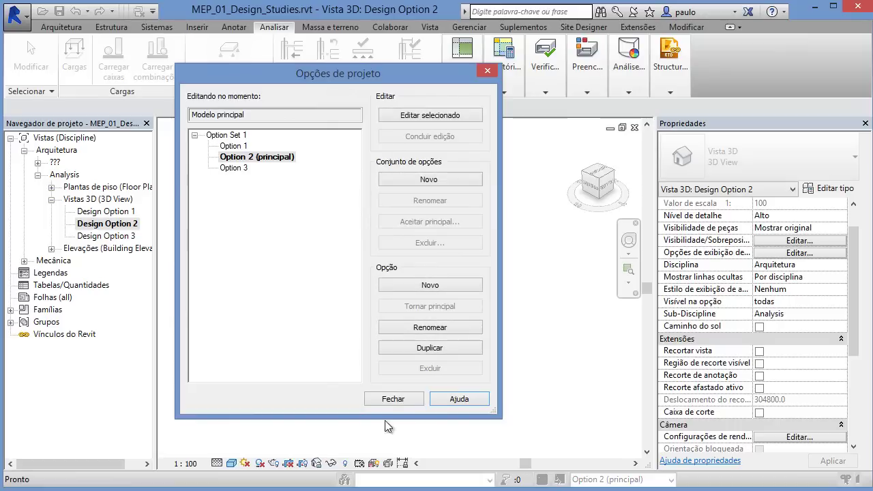
pyautogui.click(393, 400)
# Step: Tile the three Design Option 3D views side by side and recentre the Option 2 model
pyautogui.press('t')
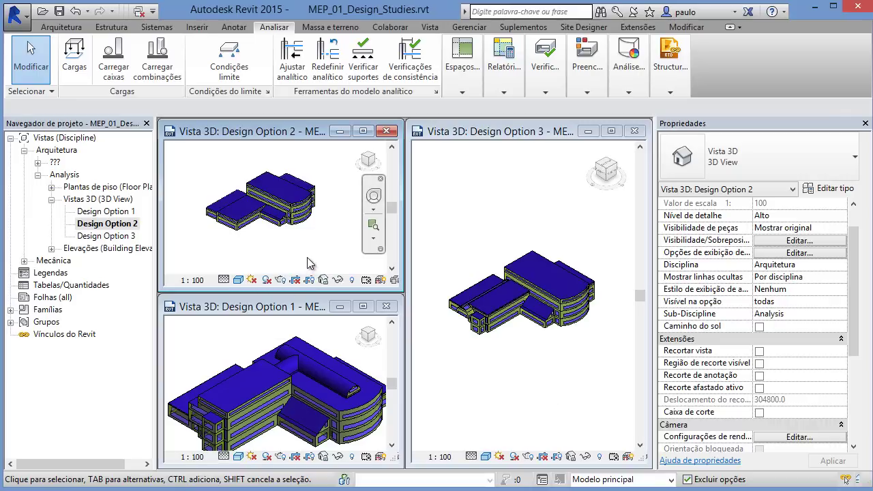
pyautogui.scroll(2, 294, 237)
pyautogui.moveTo(298, 245); pyautogui.dragTo(314, 259, button='middle')
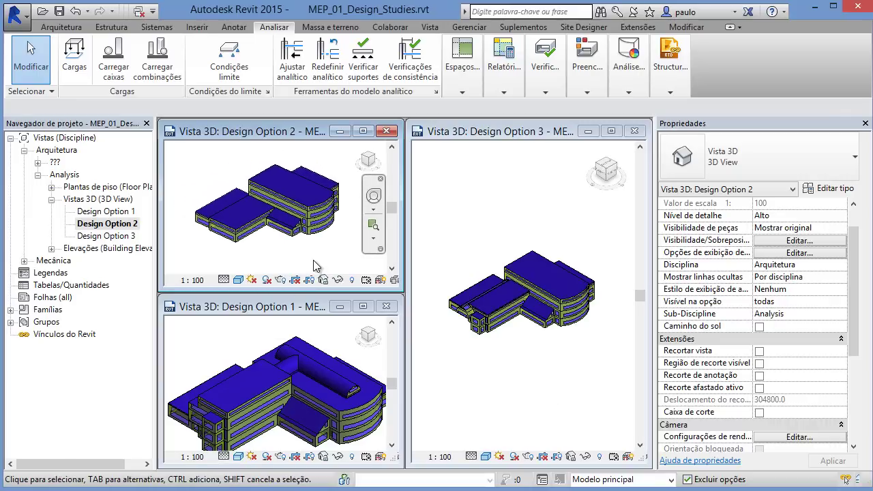
pyautogui.click(736, 13)
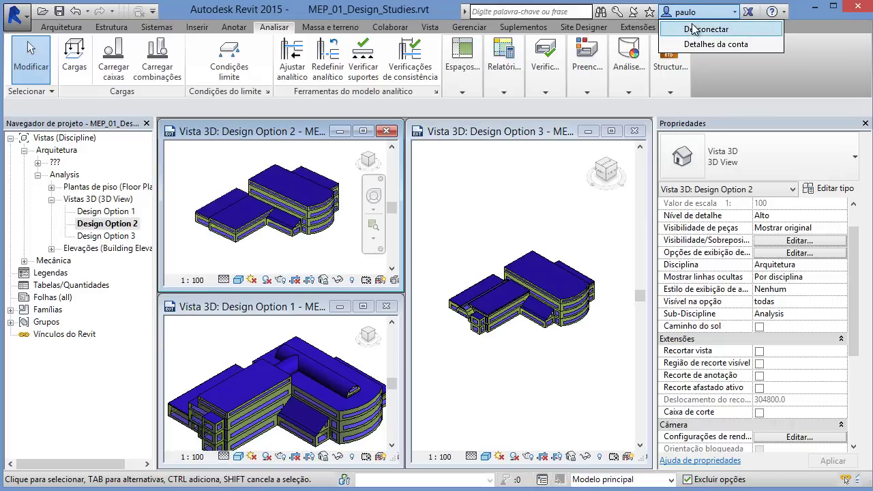
pyautogui.click(696, 13)
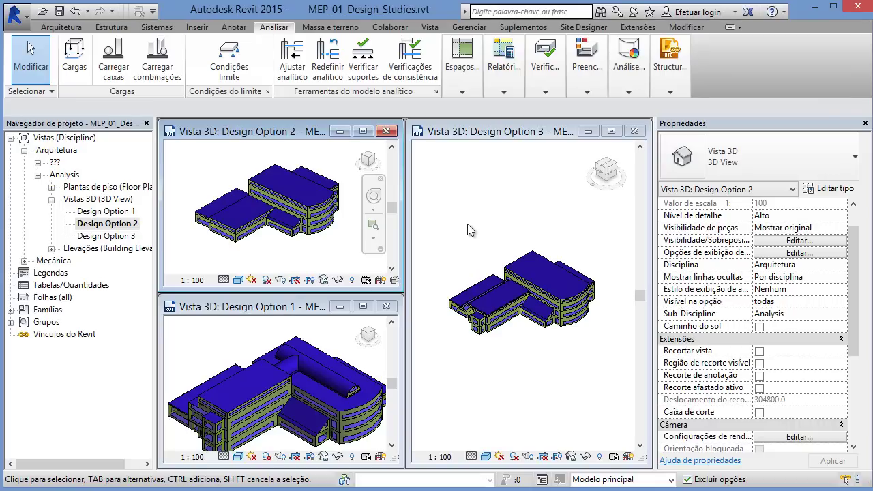
# Step: From the Vista tab, make the Design Option 3 3D view the active view
pyautogui.click(432, 28)
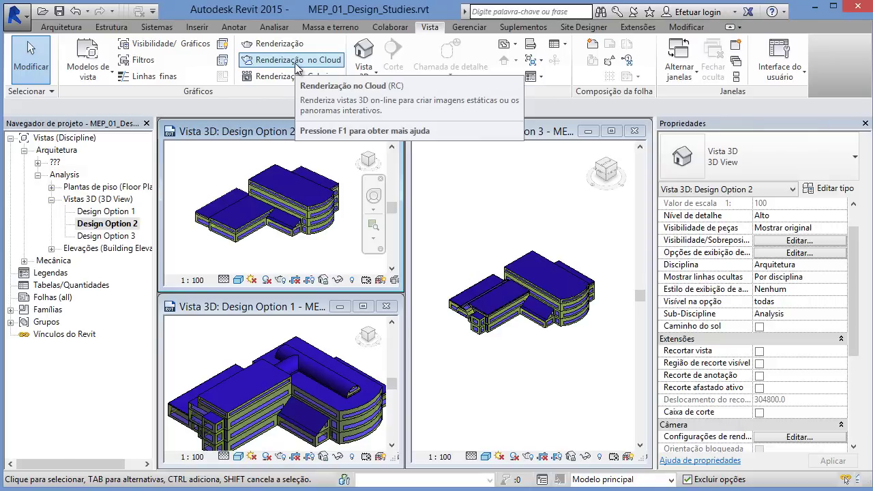
pyautogui.click(454, 233)
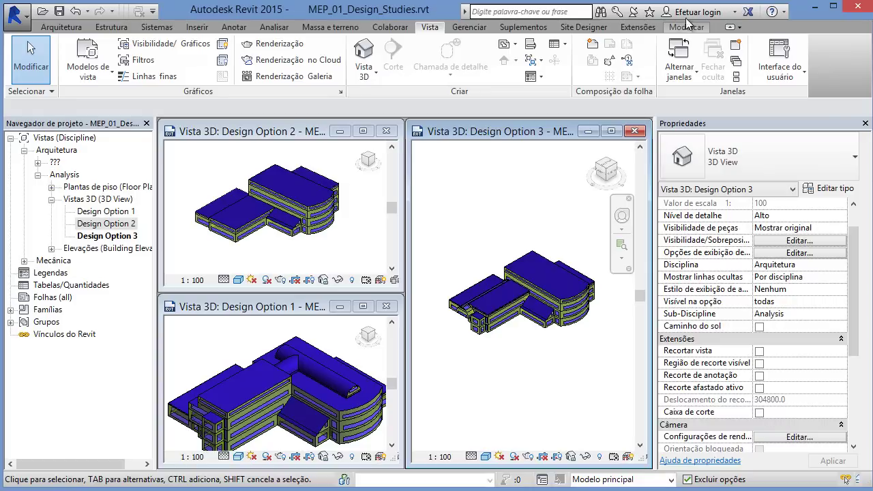
pyautogui.click(734, 13)
# Step: Sign in to Revit with the Autodesk ID and account password
pyautogui.click(734, 29)
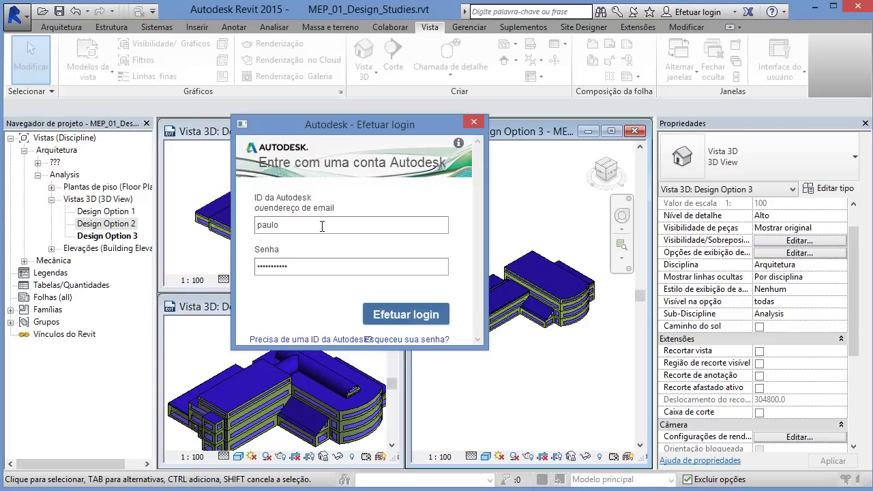
pyautogui.click(390, 317)
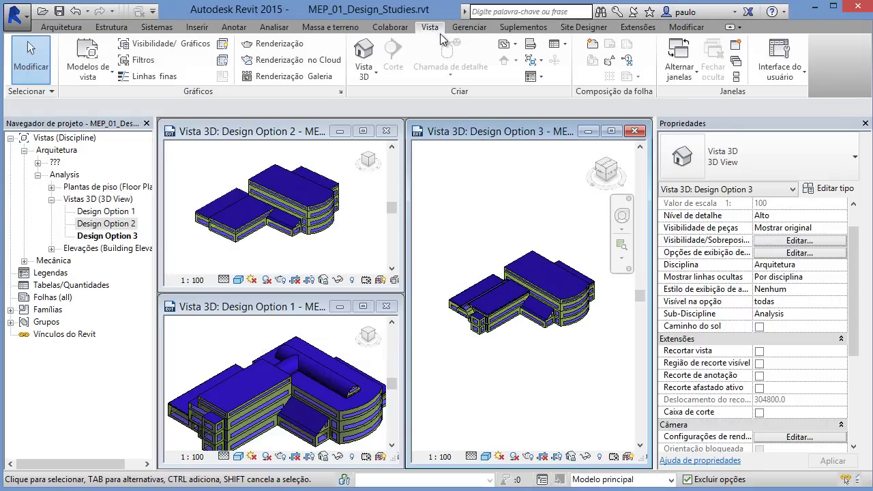
# Step: Activate and maximize the Design Option 1 3D view, centring the building model
pyautogui.click(275, 29)
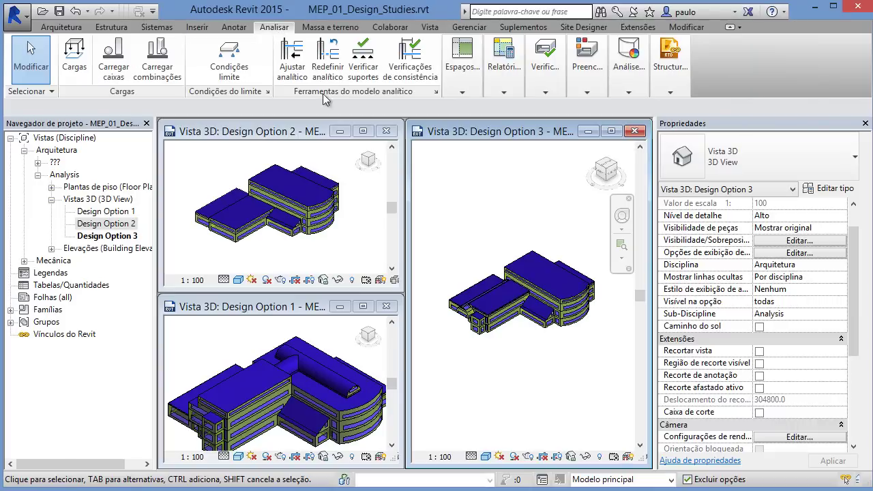
pyautogui.moveTo(629, 80)
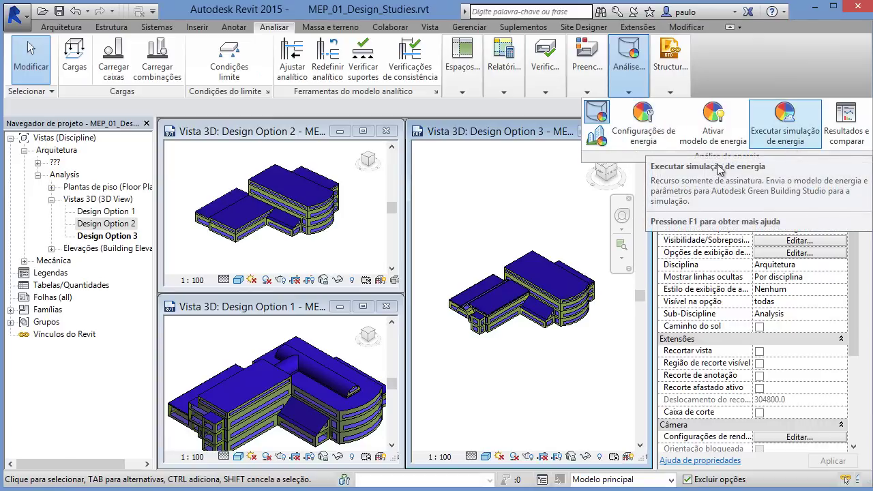
pyautogui.click(348, 346)
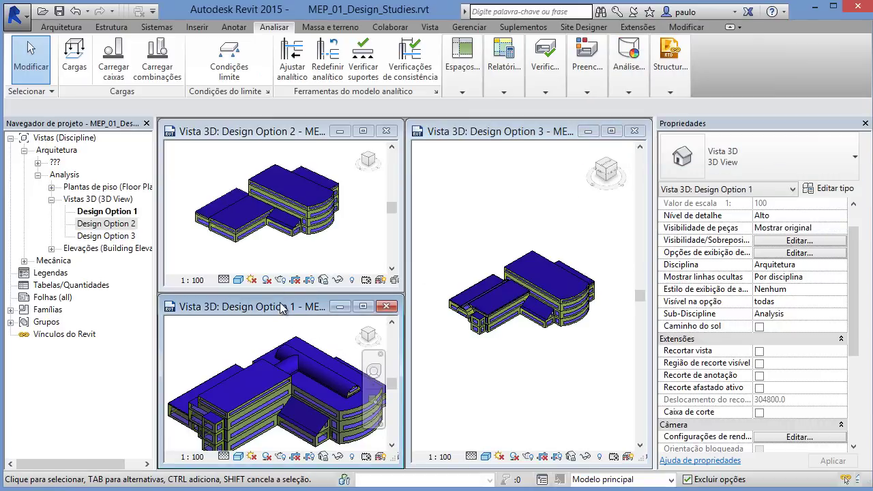
pyautogui.click(363, 306)
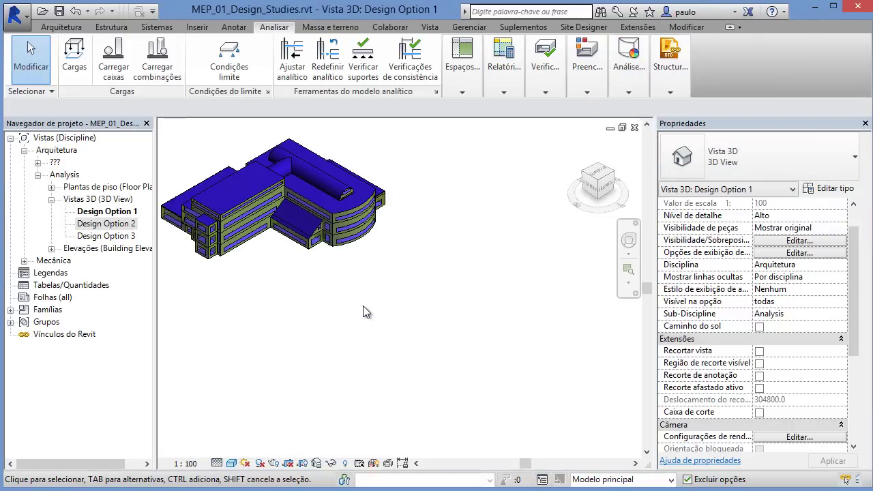
pyautogui.moveTo(363, 306); pyautogui.dragTo(454, 409, button='middle')
# Step: Bring up the Run Energy Simulation settings for Design Option 1 on the existing project
pyautogui.click(588, 92)
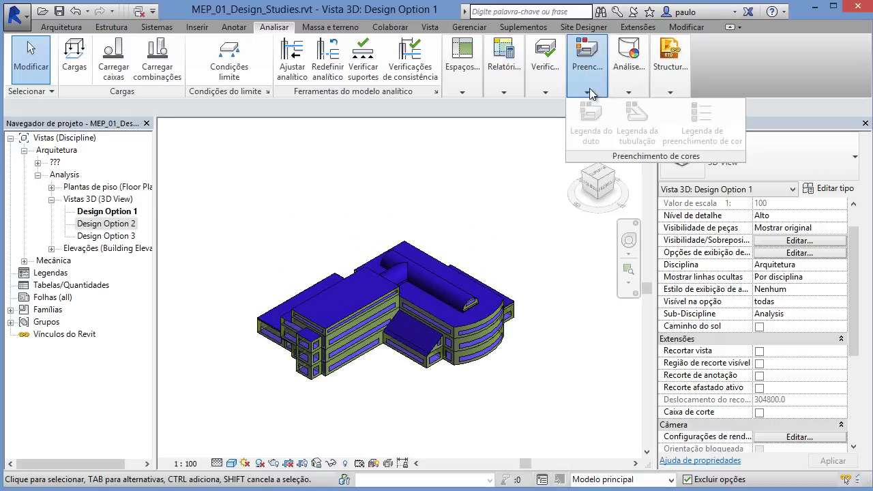
pyautogui.click(629, 92)
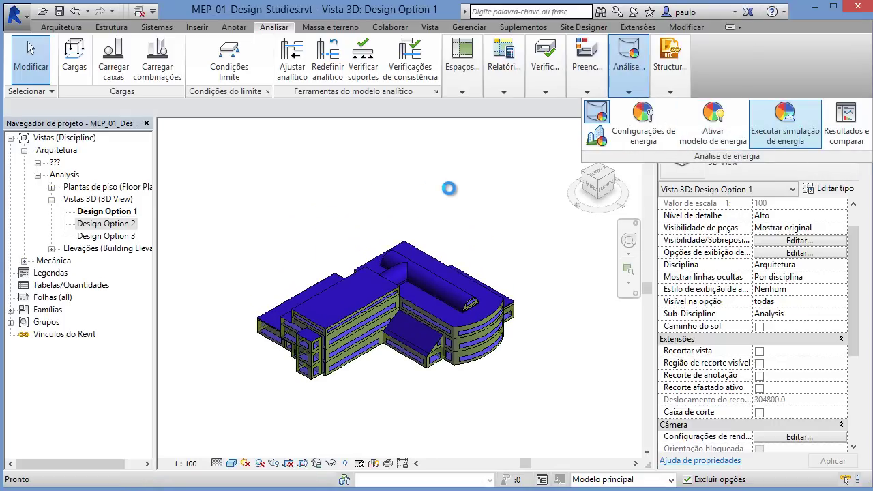
pyautogui.moveTo(436, 143); pyautogui.dragTo(399, 157)
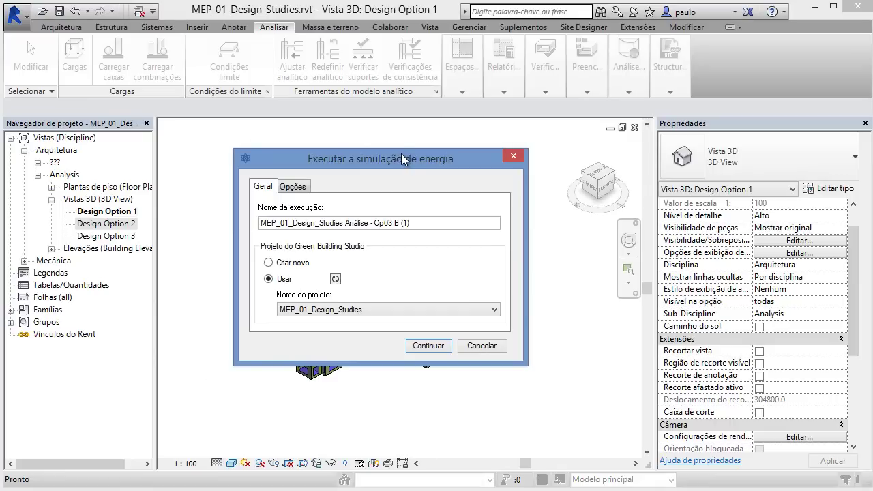
# Step: Rename the run to 'MEP_01_Design_Studies Análise - OpDemo01' and launch the simulation
pyautogui.moveTo(396, 144); pyautogui.dragTo(404, 142)
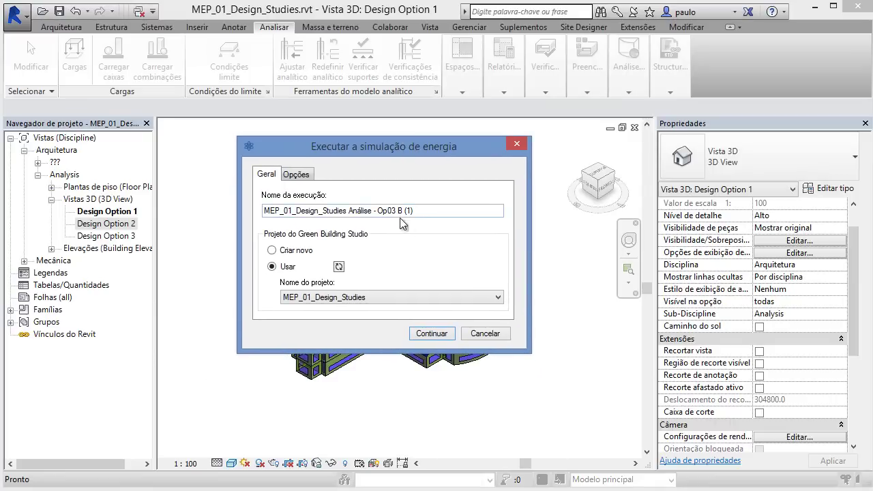
pyautogui.moveTo(388, 211); pyautogui.dragTo(444, 203)
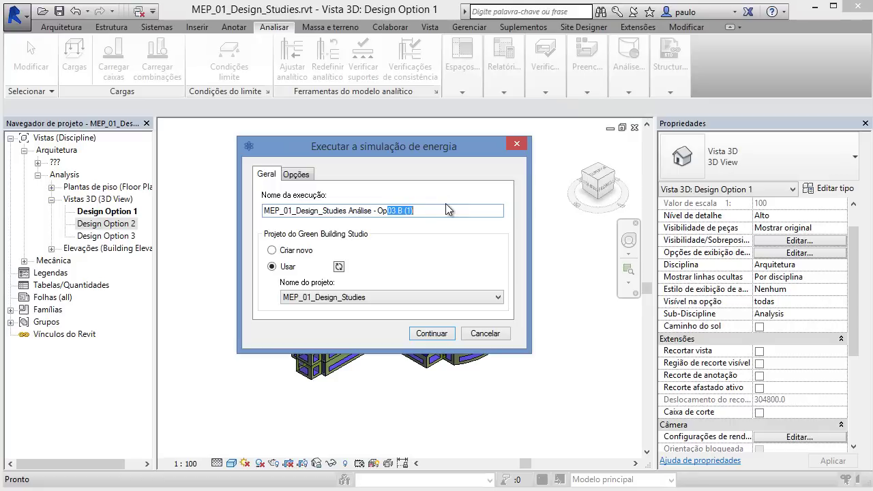
pyautogui.write('Demo')
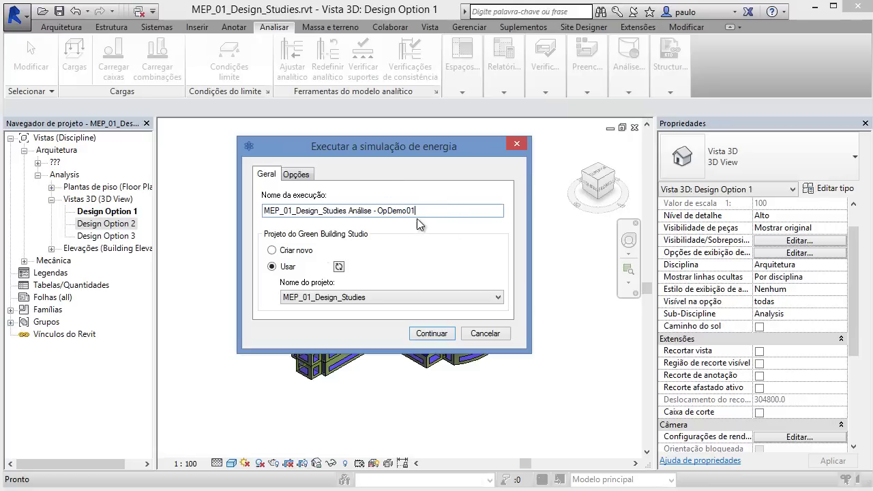
pyautogui.moveTo(380, 212); pyautogui.dragTo(451, 211)
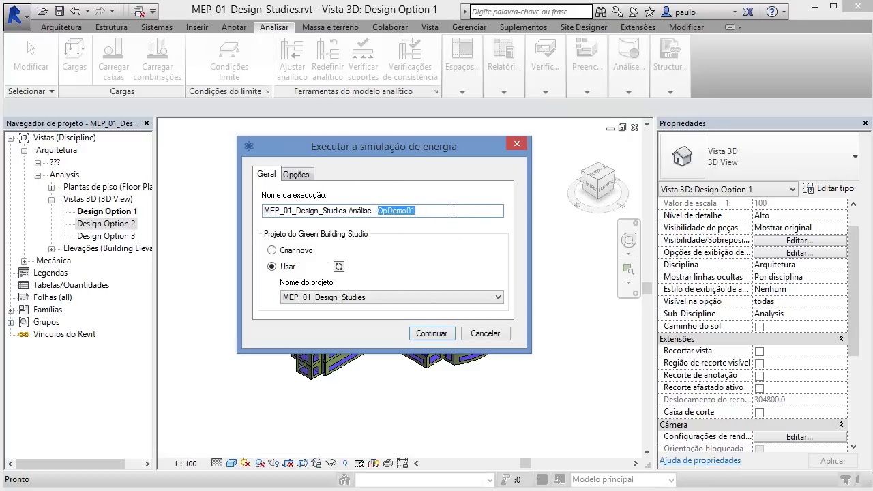
pyautogui.click(440, 333)
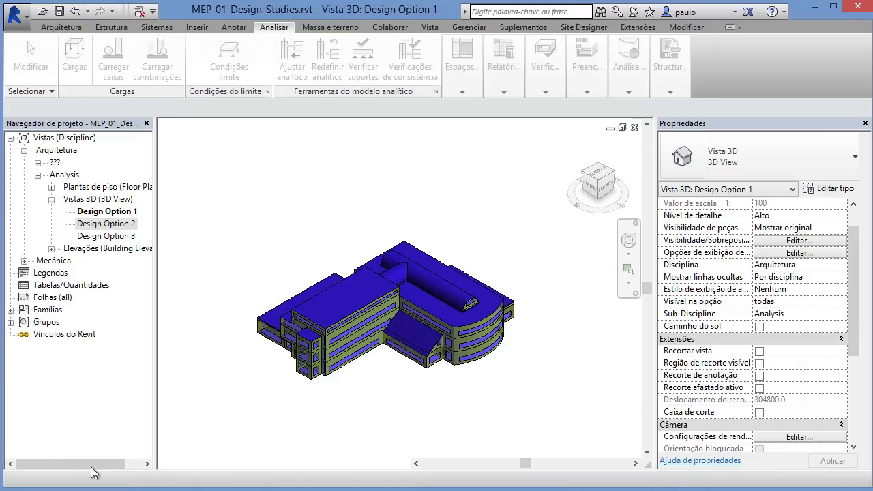
pyautogui.moveTo(385, 398)
pyautogui.keyDown('shift'); pyautogui.mouseDown(button='middle')
pyautogui.moveTo(419, 419)
pyautogui.moveTo(394, 413)
pyautogui.moveTo(394, 384)
pyautogui.moveTo(400, 393)
pyautogui.mouseUp(button='middle'); pyautogui.keyUp('shift')
pyautogui.click(622, 91)
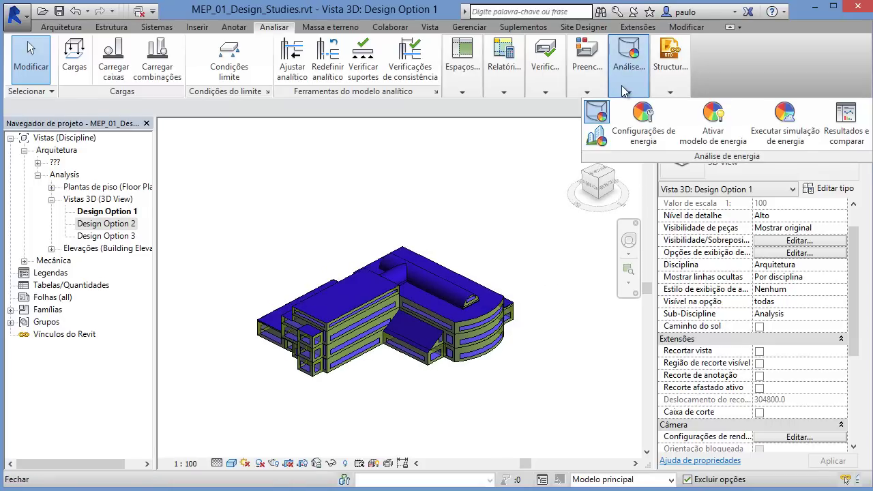
pyautogui.click(845, 134)
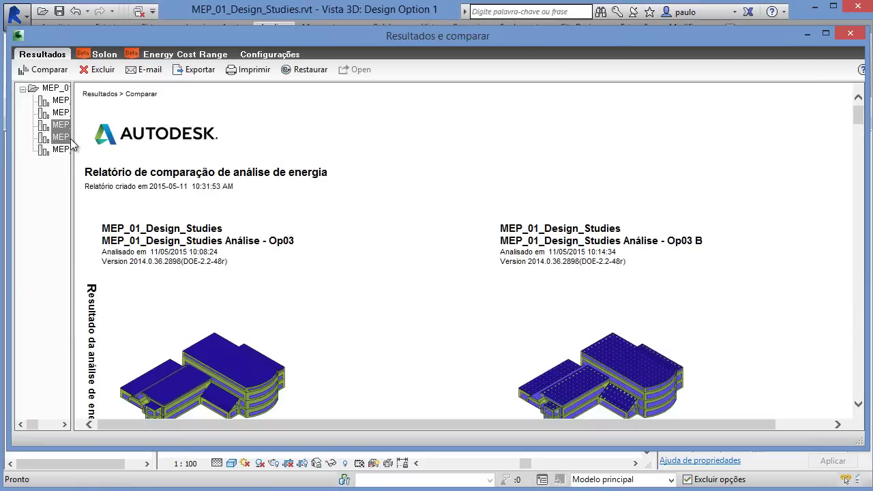
pyautogui.moveTo(75, 143); pyautogui.dragTo(316, 156)
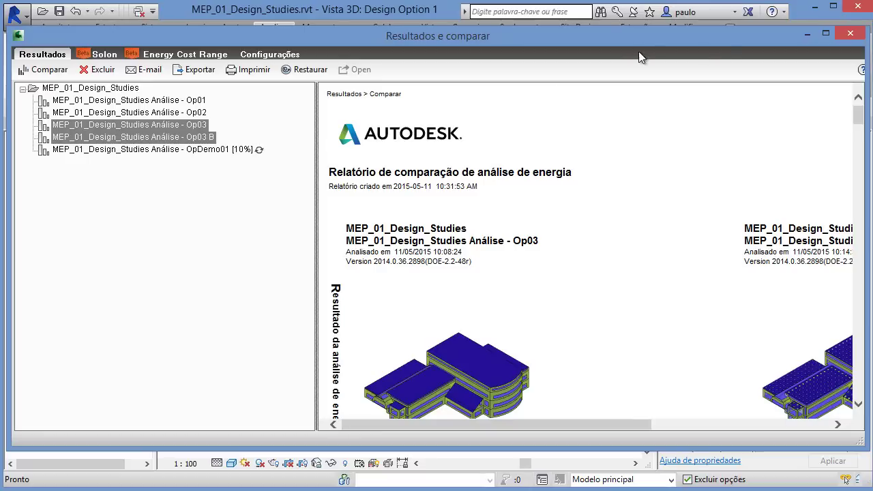
pyautogui.click(851, 34)
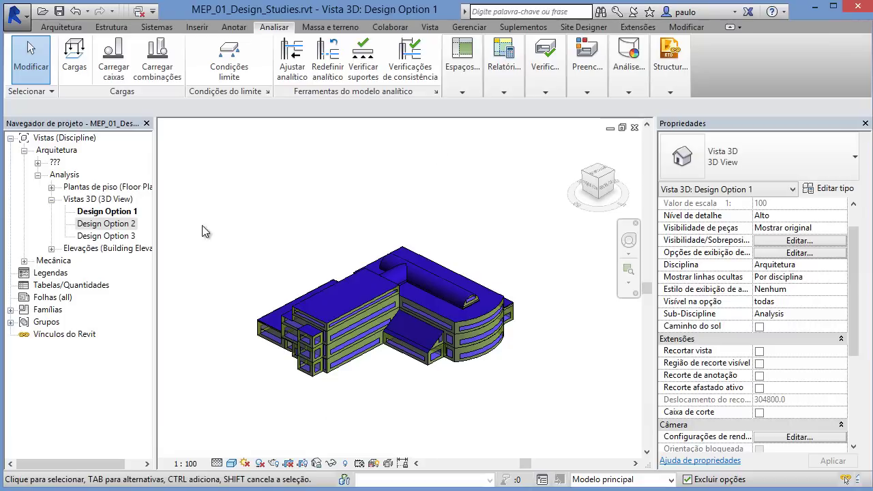
# Step: Open the Design Option 2 3D view and centre and enlarge the building model
pyautogui.doubleClick(109, 224)
pyautogui.moveTo(331, 279); pyautogui.dragTo(410, 376, button='middle')
pyautogui.scroll(6, 359, 270)
pyautogui.moveTo(379, 288); pyautogui.dragTo(402, 290, button='middle')
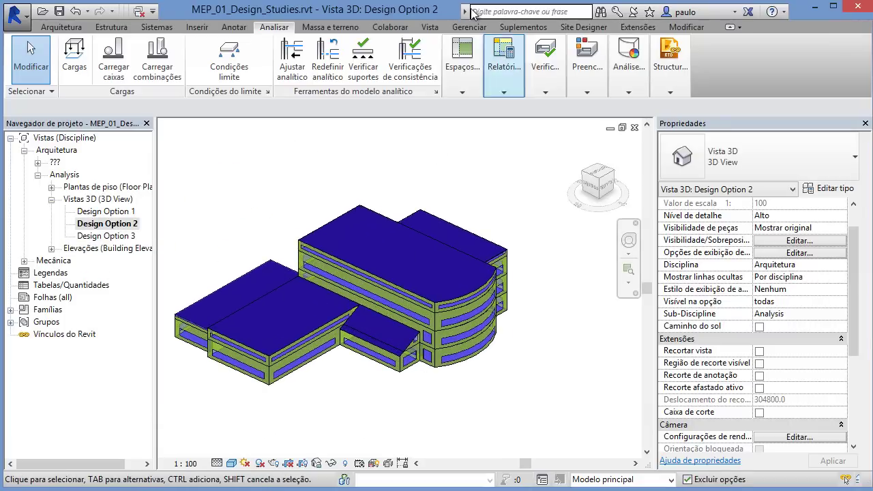
# Step: Run Design Option 2's energy simulation as 'MEP_01_Design_Studies Análise - OpDemo02'
pyautogui.click(330, 28)
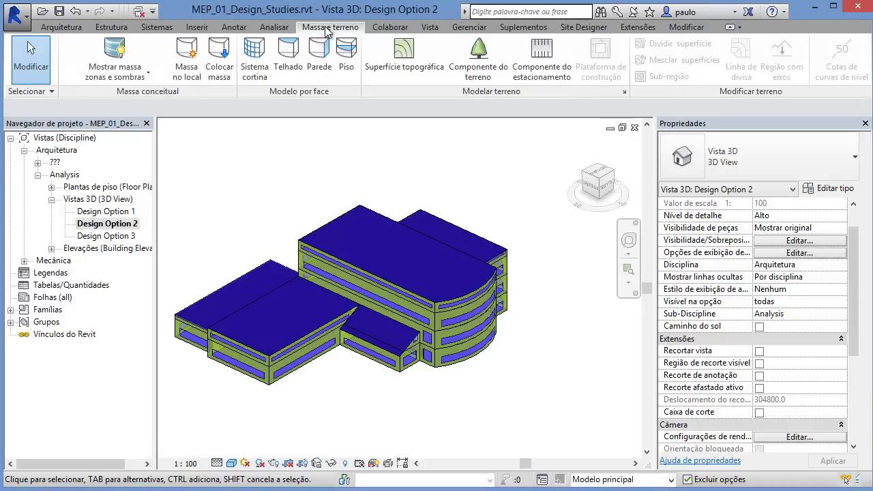
pyautogui.click(274, 27)
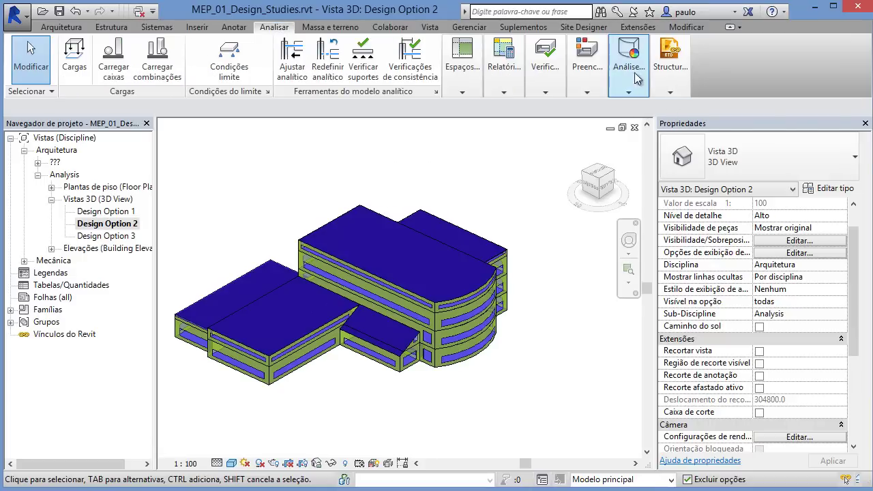
pyautogui.moveTo(629, 68)
pyautogui.click(785, 123)
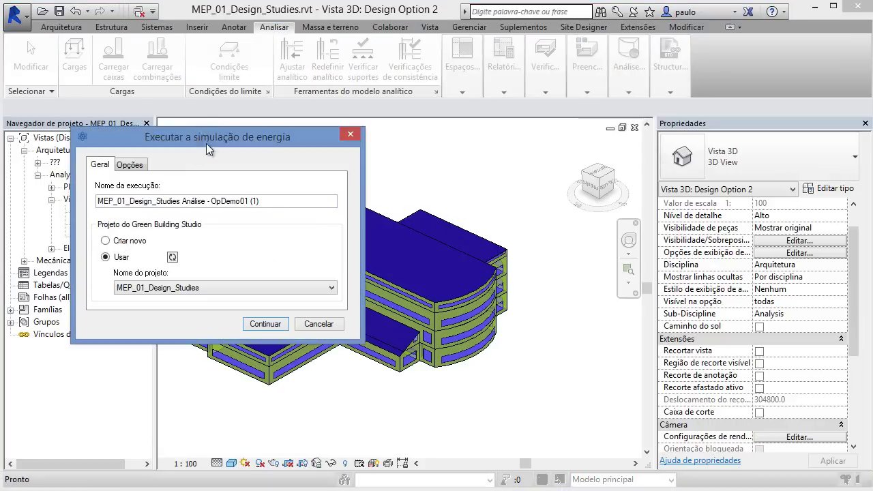
pyautogui.moveTo(315, 202); pyautogui.dragTo(404, 196)
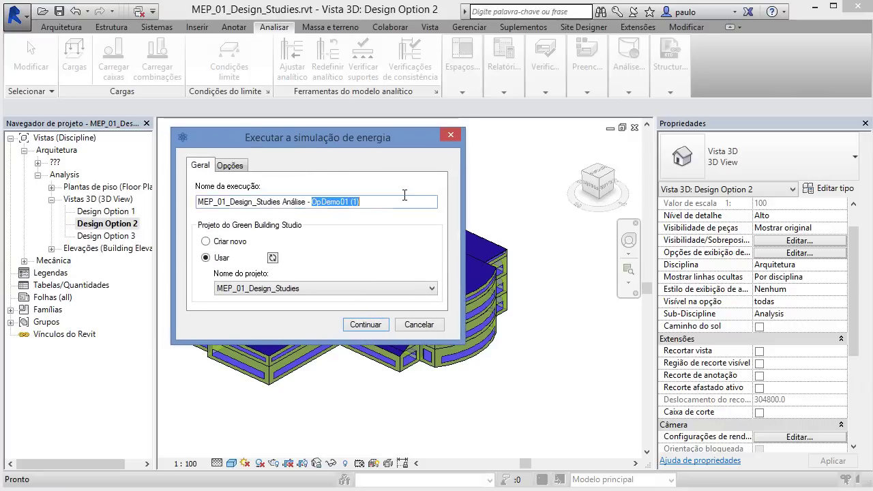
pyautogui.write('OpDemo01')
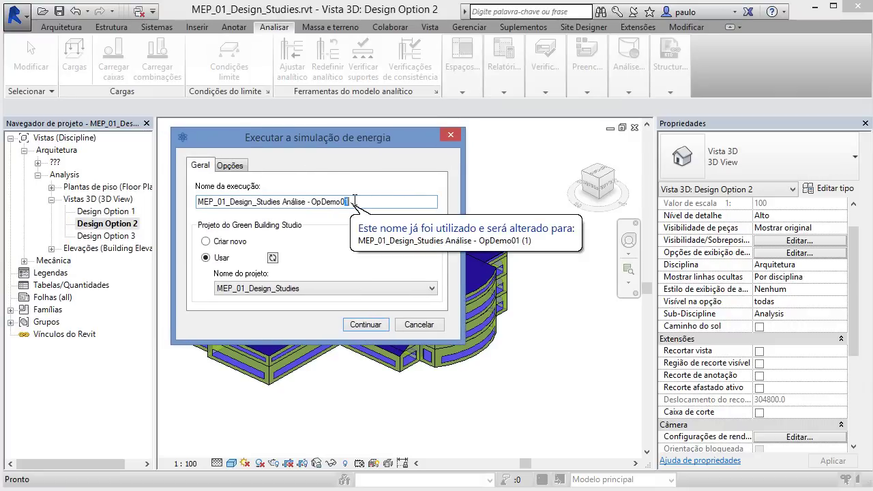
pyautogui.write('2')
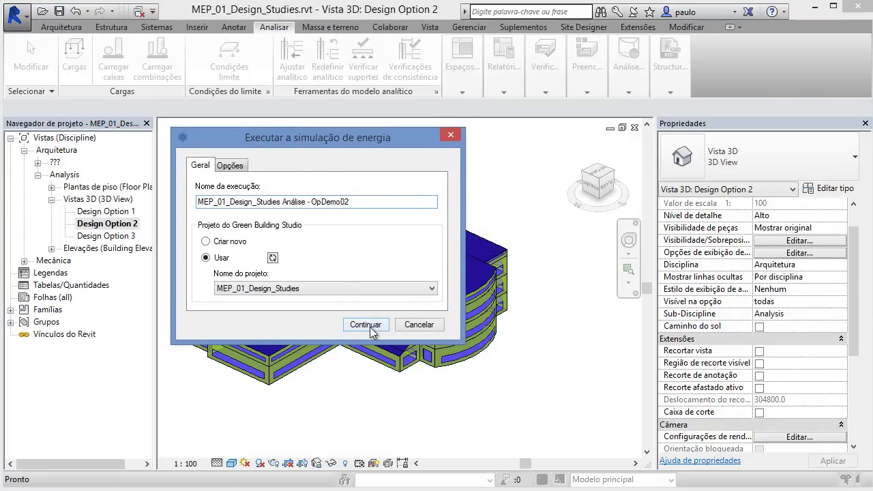
pyautogui.click(368, 325)
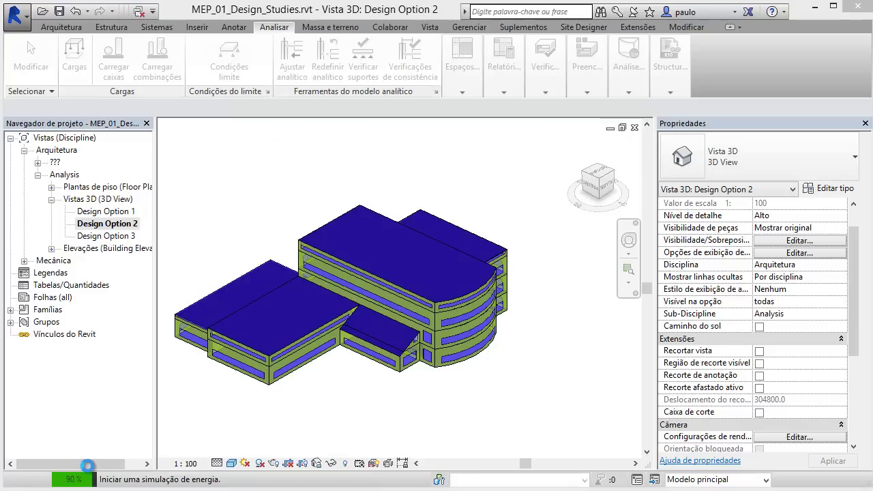
# Step: Open the Design Option 3 3D view and zoom it to fit (ZF)
pyautogui.doubleClick(107, 235)
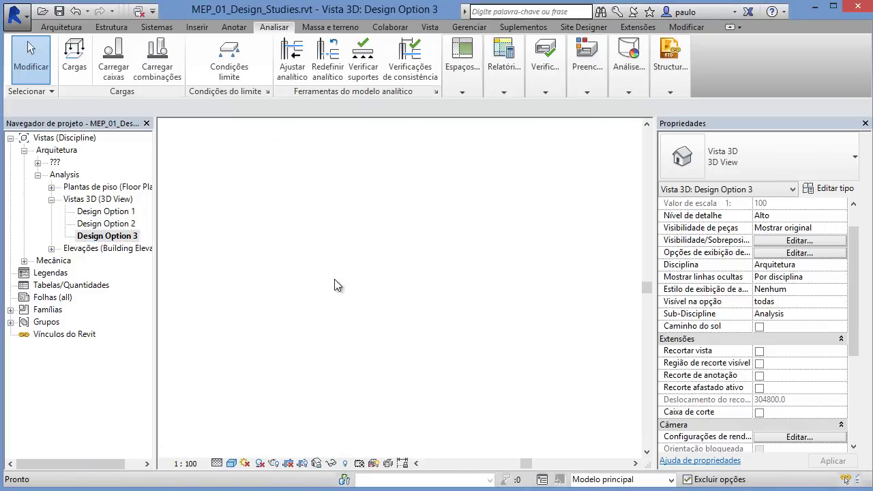
pyautogui.press('z')
pyautogui.press('f')
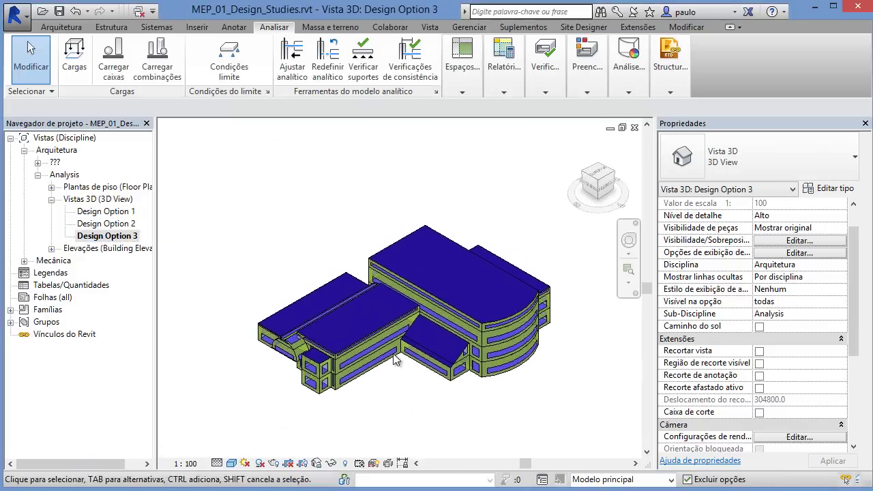
# Step: Submit Design Option 3's energy simulation as run 'MEP_01_Design_Studies Análise - OpDemo03'
pyautogui.moveTo(651, 85)
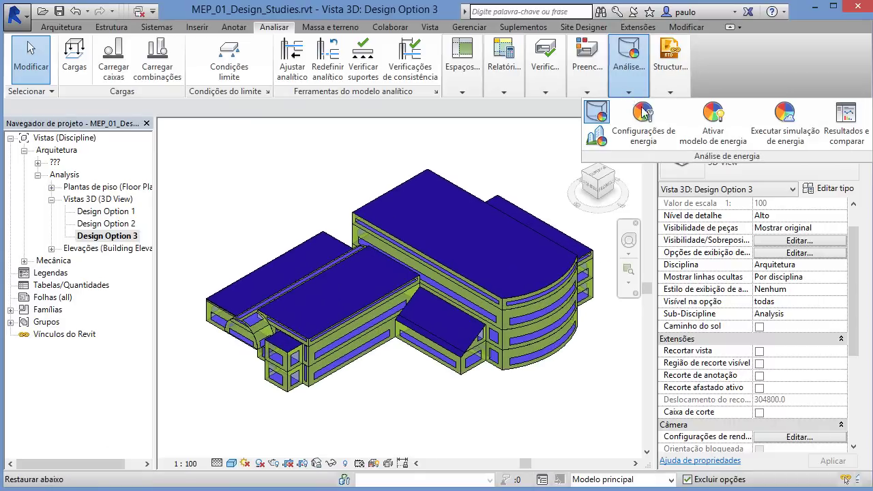
pyautogui.click(779, 135)
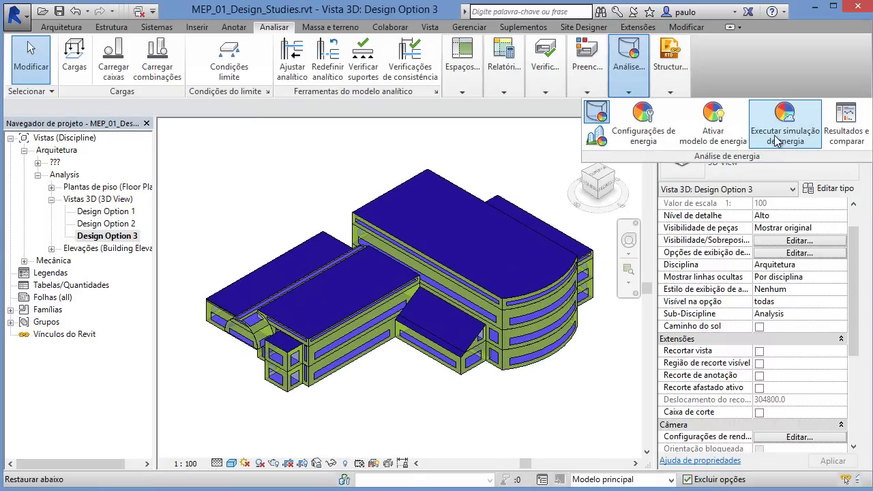
pyautogui.moveTo(409, 143); pyautogui.dragTo(326, 139)
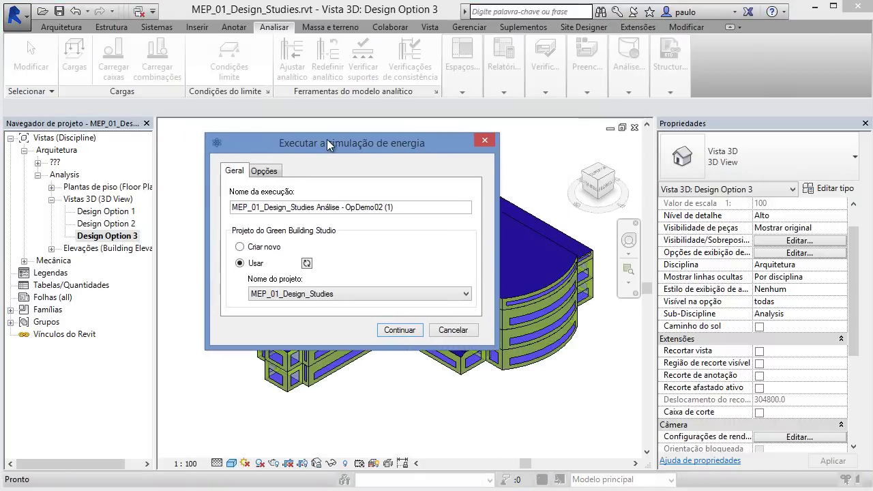
pyautogui.moveTo(346, 208); pyautogui.dragTo(459, 208)
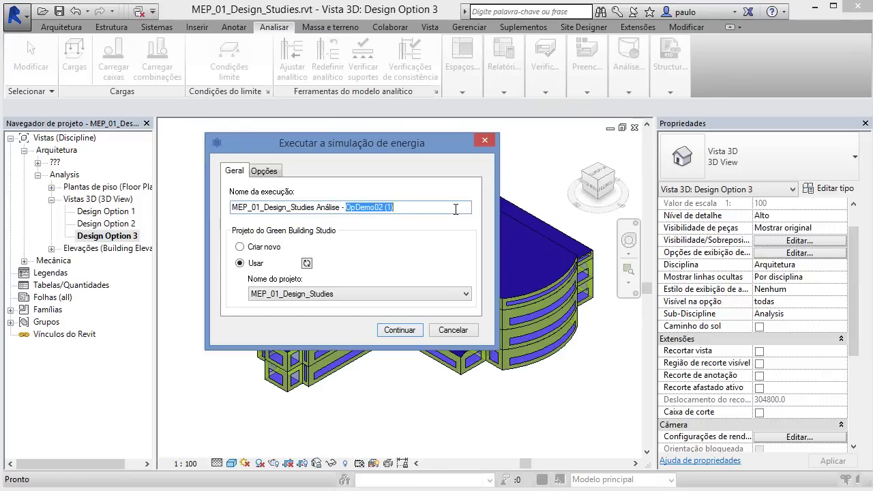
pyautogui.write('OpDemo01')
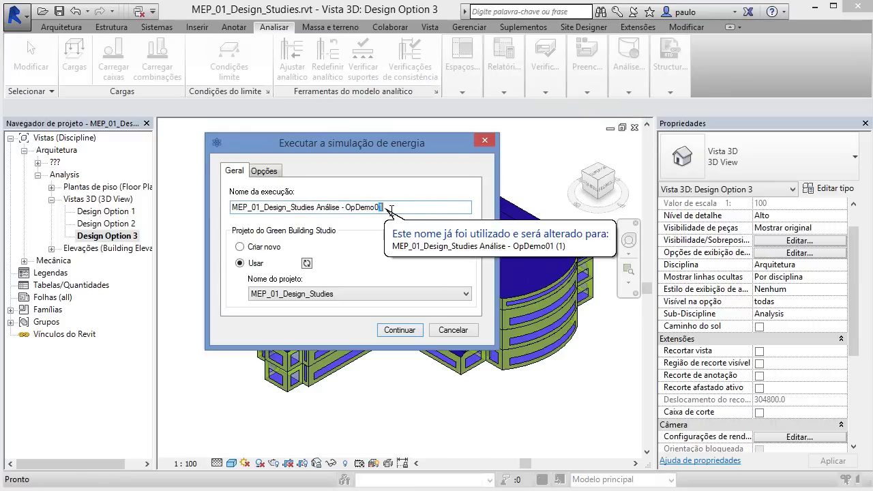
pyautogui.write('3')
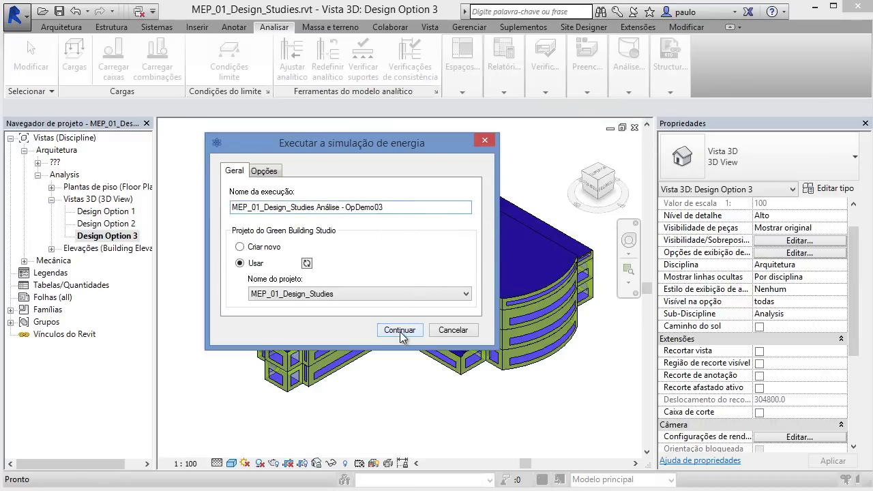
pyautogui.click(400, 331)
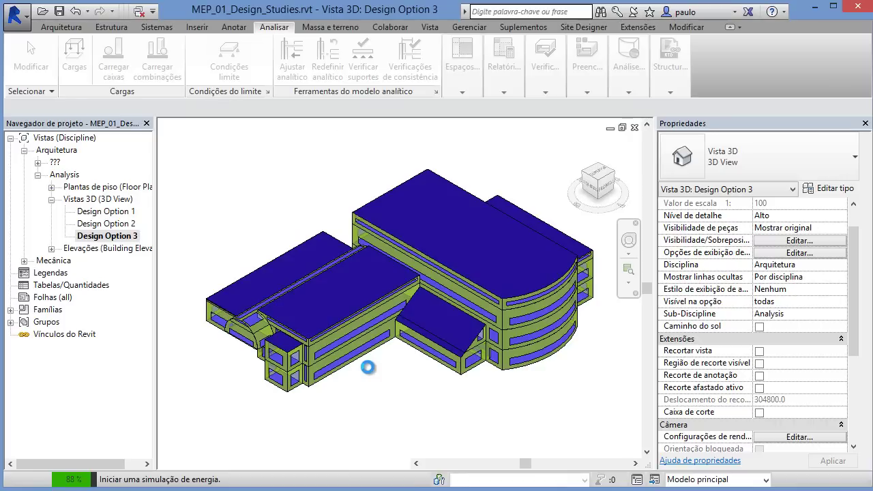
pyautogui.moveTo(400, 380)
pyautogui.keyDown('shift'); pyautogui.mouseDown(button='middle')
pyautogui.moveTo(317, 293)
pyautogui.moveTo(391, 347)
pyautogui.moveTo(403, 392)
pyautogui.moveTo(394, 384)
pyautogui.mouseUp(button='middle'); pyautogui.keyUp('shift')
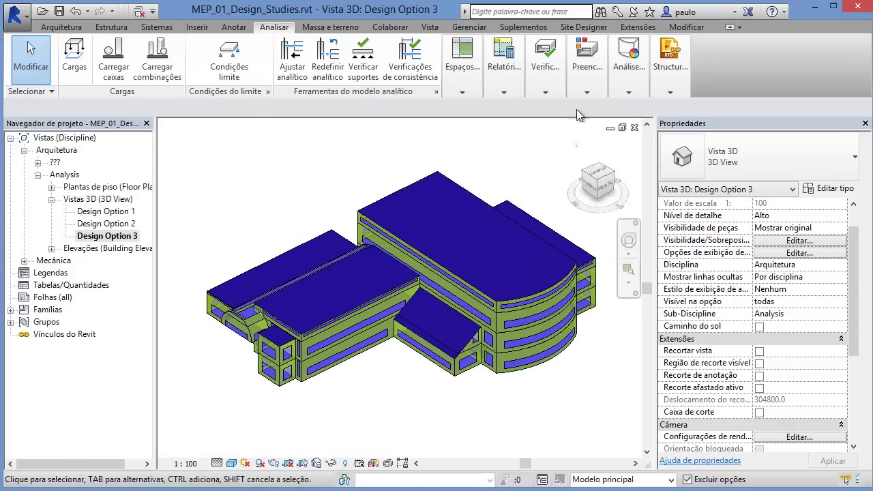
pyautogui.click(628, 65)
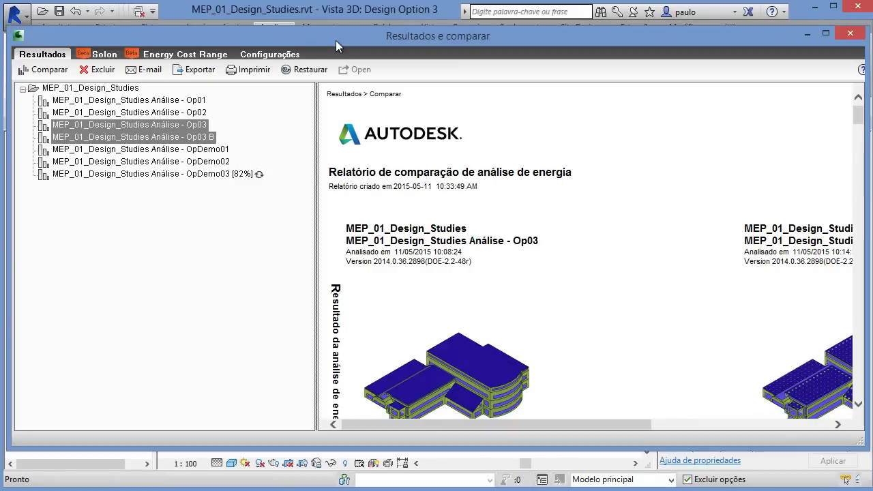
# Step: Delete the old Op01, Op02, Op03 and Op03 B analysis results
pyautogui.moveTo(318, 210); pyautogui.dragTo(276, 197)
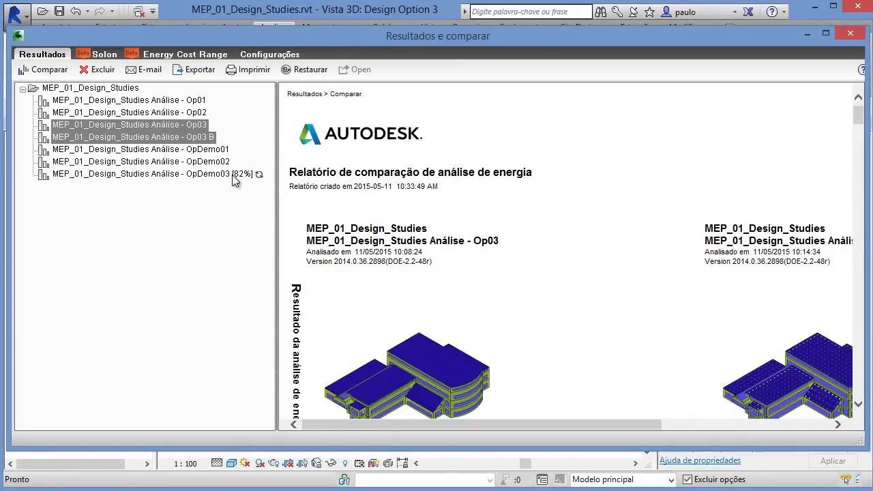
pyautogui.click(164, 104)
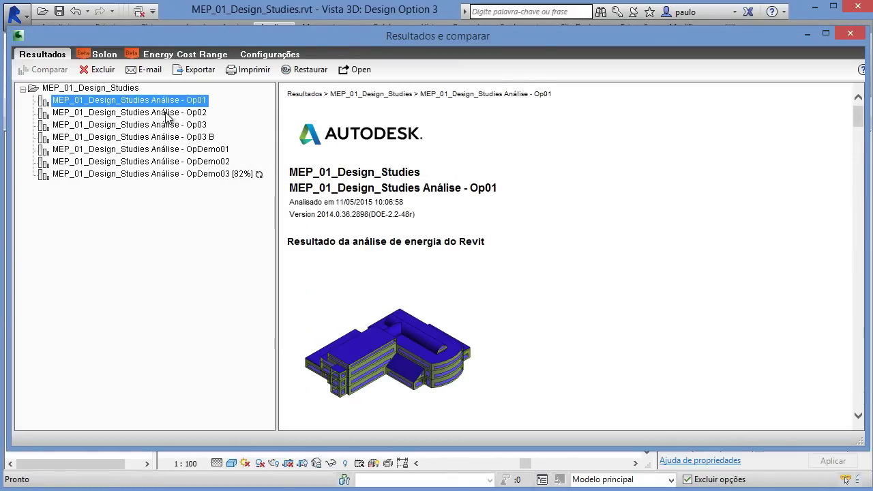
pyautogui.keyDown('ctrl'); pyautogui.click(167, 112); pyautogui.keyUp('ctrl')
pyautogui.keyDown('ctrl'); pyautogui.click(170, 125); pyautogui.keyUp('ctrl')
pyautogui.keyDown('ctrl'); pyautogui.click(178, 137); pyautogui.keyUp('ctrl')
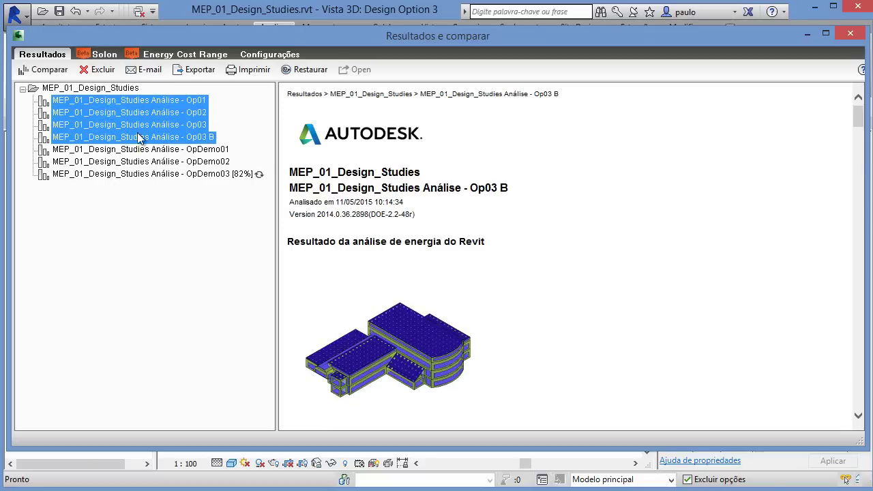
pyautogui.click(102, 69)
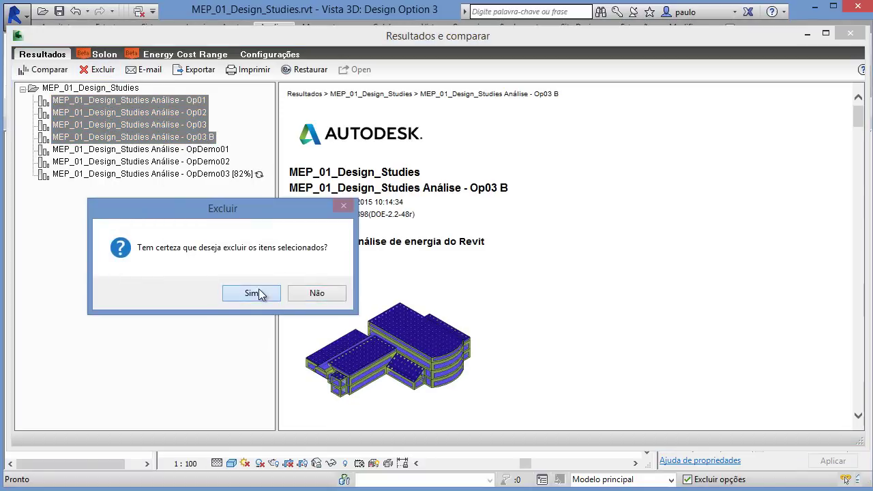
pyautogui.click(260, 295)
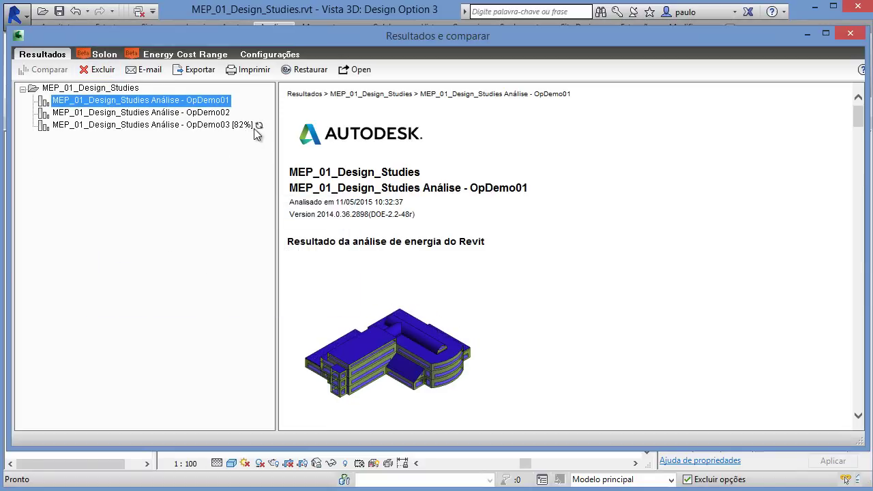
# Step: Compare the OpDemo01 and OpDemo02 energy analysis results
pyautogui.keyDown('ctrl'); pyautogui.click(213, 114); pyautogui.keyUp('ctrl')
pyautogui.click(49, 70)
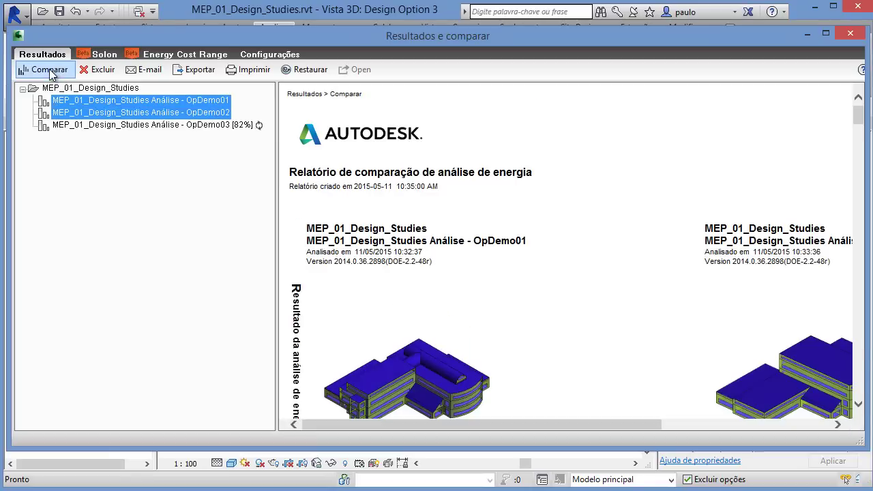
pyautogui.moveTo(276, 183); pyautogui.dragTo(115, 163)
# Step: Show the OpDemo01 report alone and view its enlarged building image
pyautogui.scroll(-3, 298, 224)
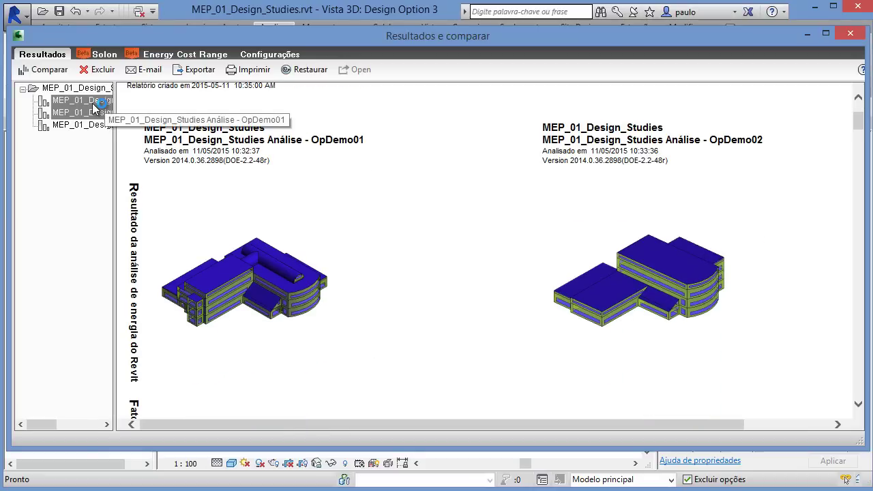
pyautogui.click(90, 101)
pyautogui.middleClick(189, 247)
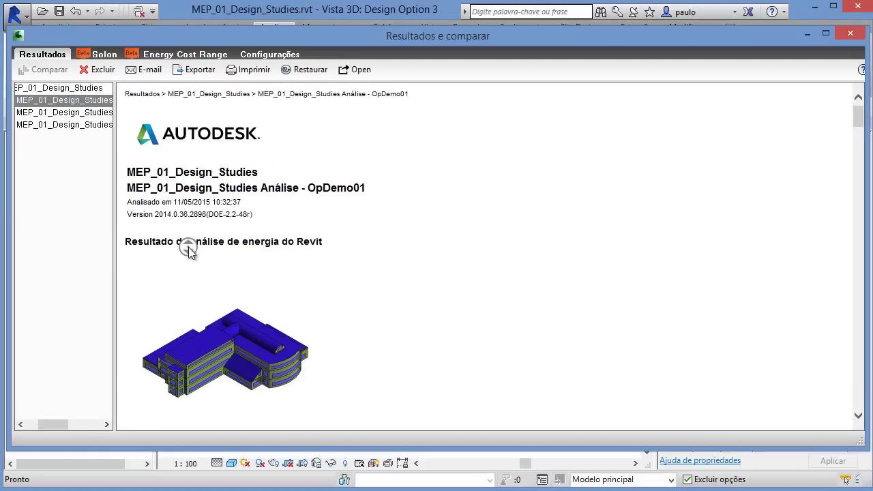
pyautogui.click(136, 277)
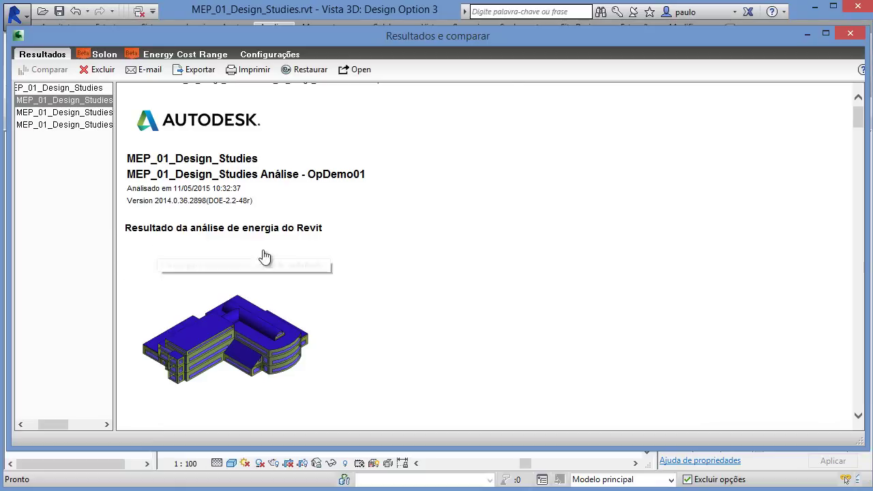
pyautogui.click(268, 255)
pyautogui.scroll(-1, 341, 268)
pyautogui.scroll(1, 340, 268)
pyautogui.scroll(-1, 340, 268)
pyautogui.scroll(-4, 343, 273)
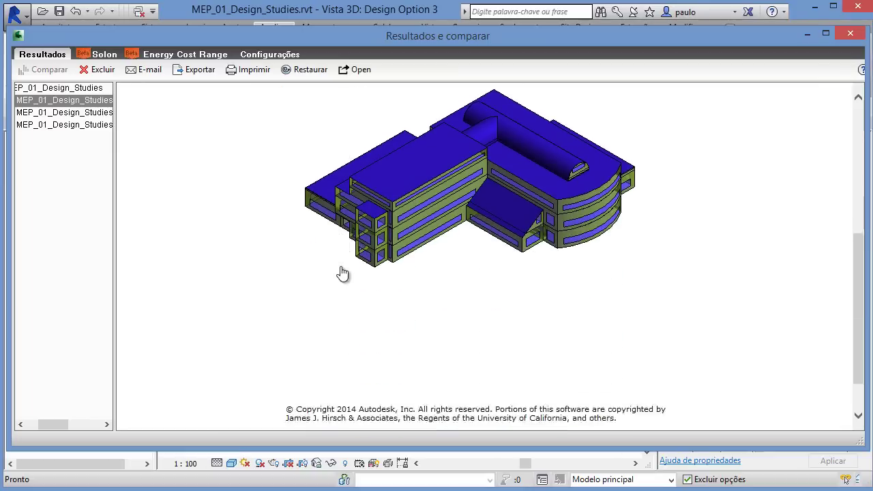
pyautogui.scroll(5, 342, 274)
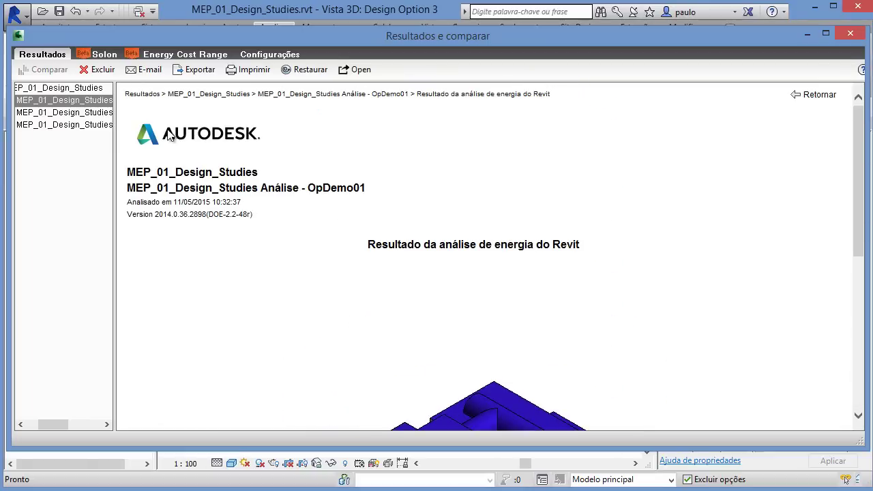
pyautogui.click(96, 101)
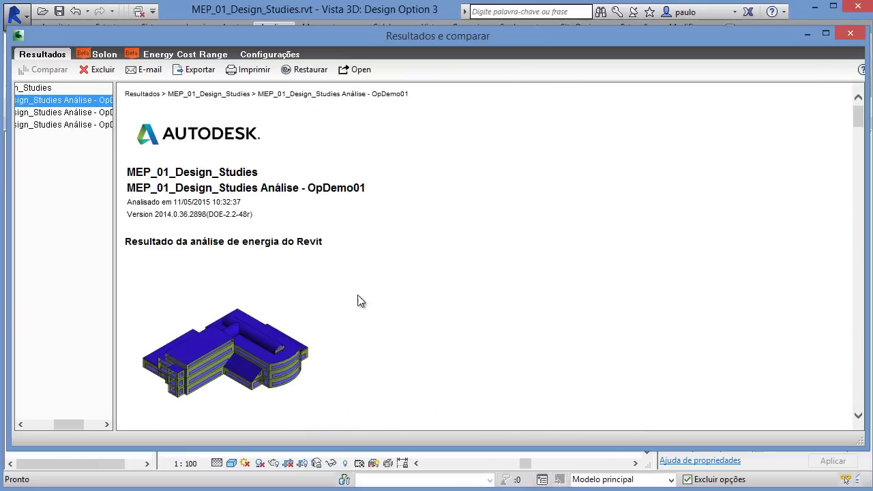
# Step: Scroll through the OpDemo01 report's fuel and electricity usage charts
pyautogui.moveTo(859, 121); pyautogui.dragTo(862, 152)
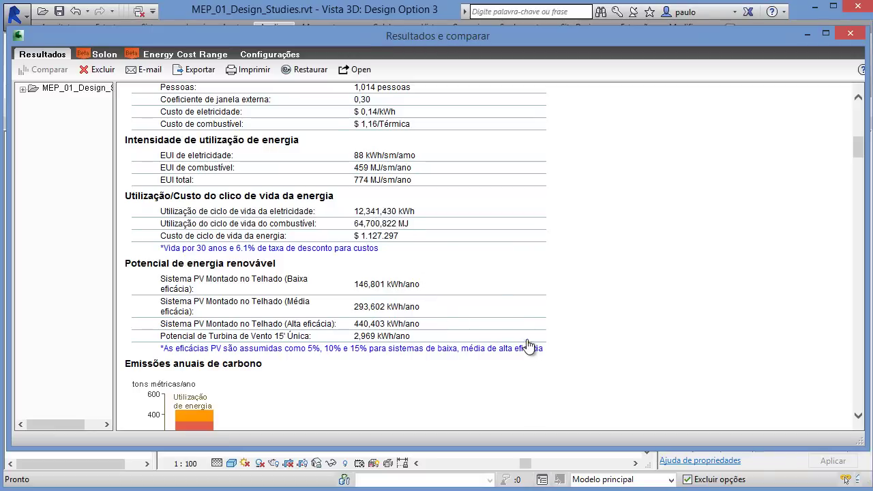
pyautogui.moveTo(857, 157); pyautogui.dragTo(866, 193)
pyautogui.scroll(-3, 865, 198)
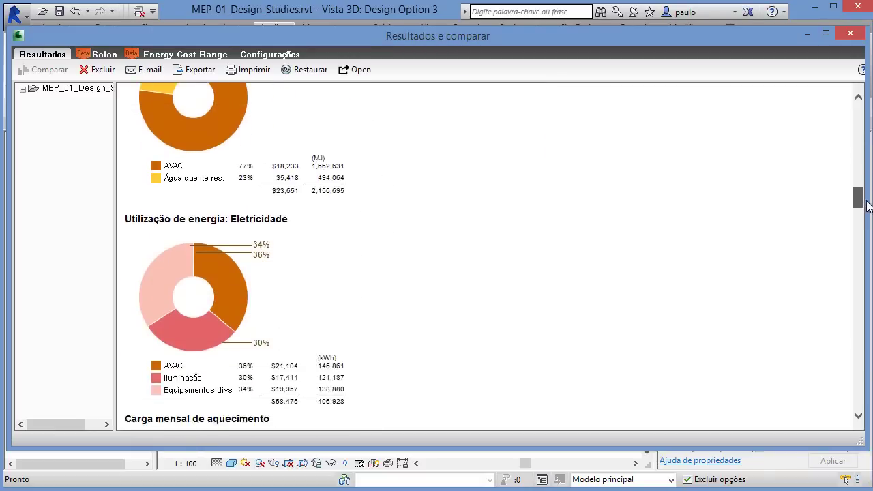
pyautogui.scroll(3, 864, 198)
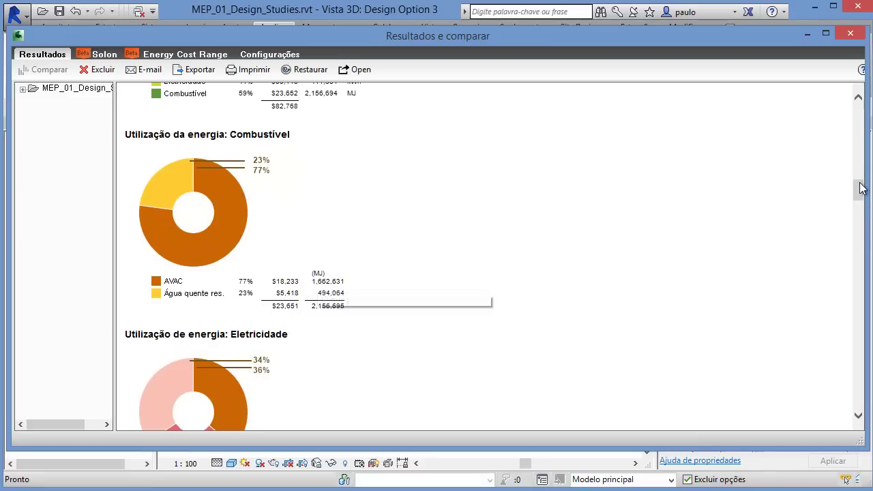
pyautogui.scroll(-2, 858, 191)
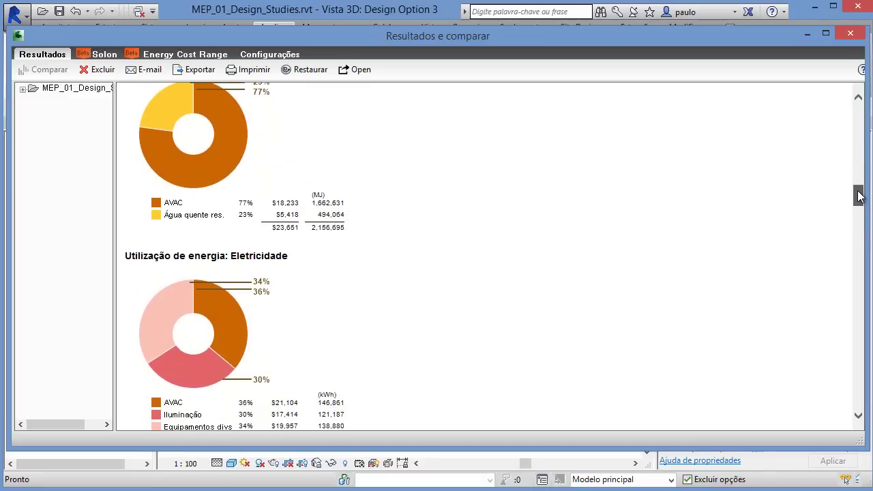
pyautogui.scroll(2, 858, 195)
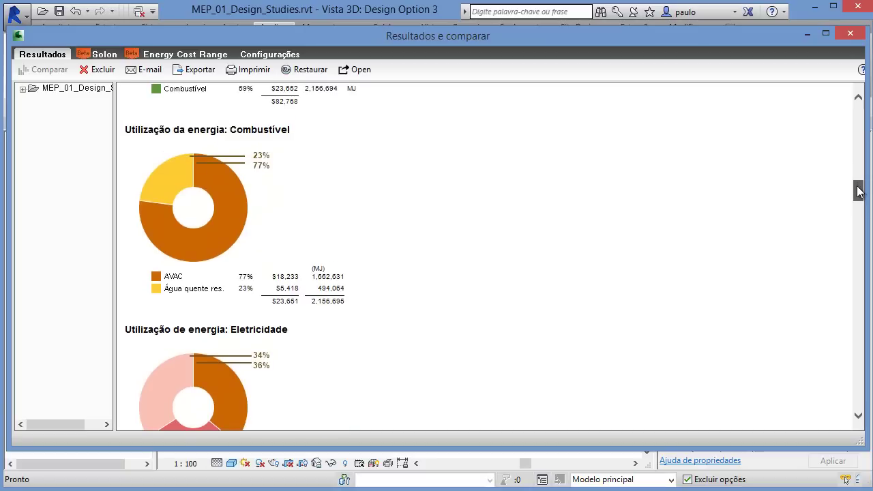
pyautogui.scroll(-1, 859, 194)
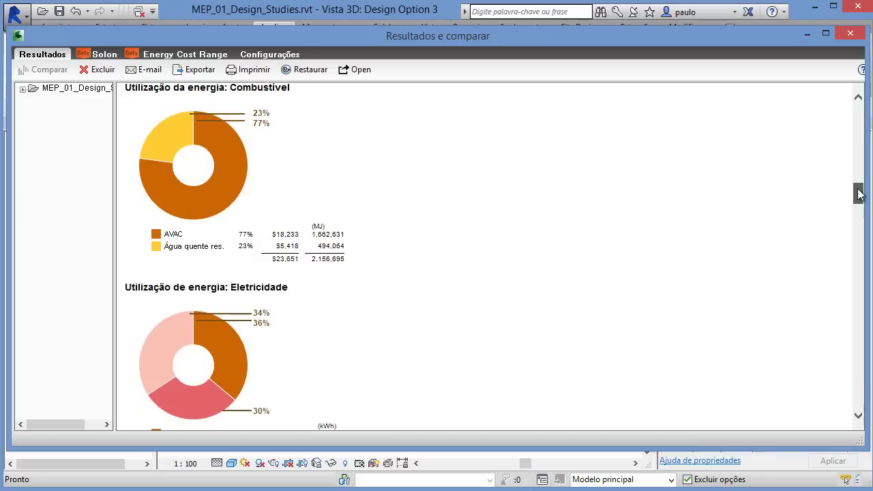
pyautogui.scroll(-1, 859, 195)
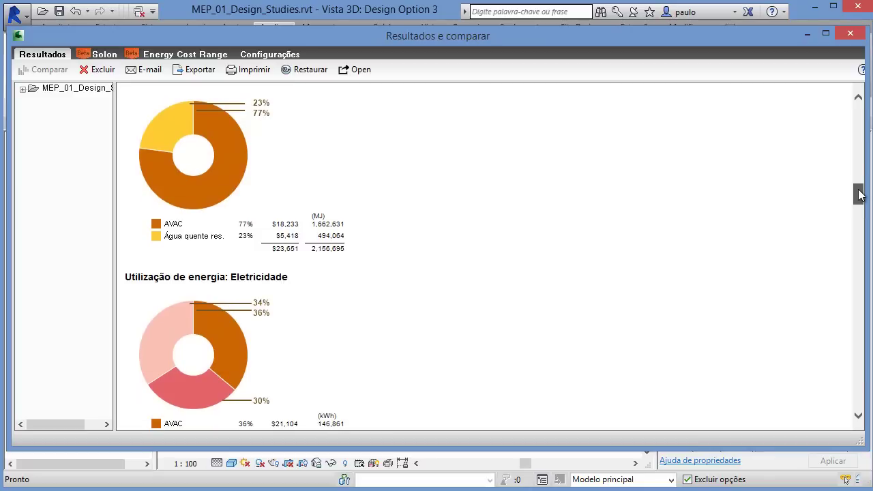
pyautogui.moveTo(858, 193); pyautogui.dragTo(872, 122)
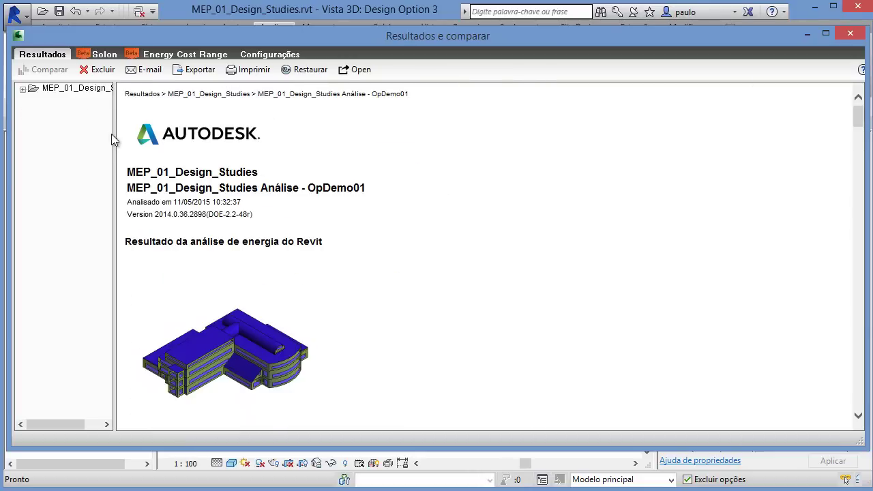
pyautogui.moveTo(117, 144); pyautogui.dragTo(156, 145)
# Step: Select the OpDemo01, OpDemo02 and OpDemo03 analyses and compare them
pyautogui.click(22, 89)
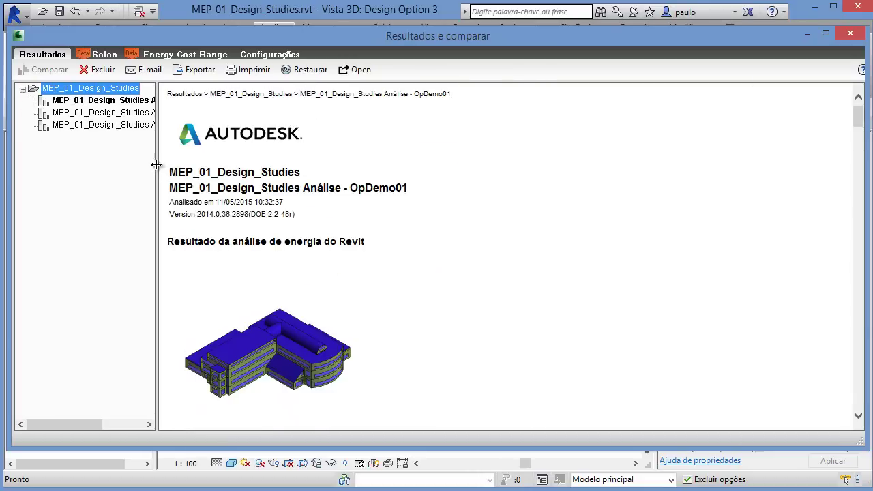
pyautogui.moveTo(156, 164); pyautogui.dragTo(265, 164)
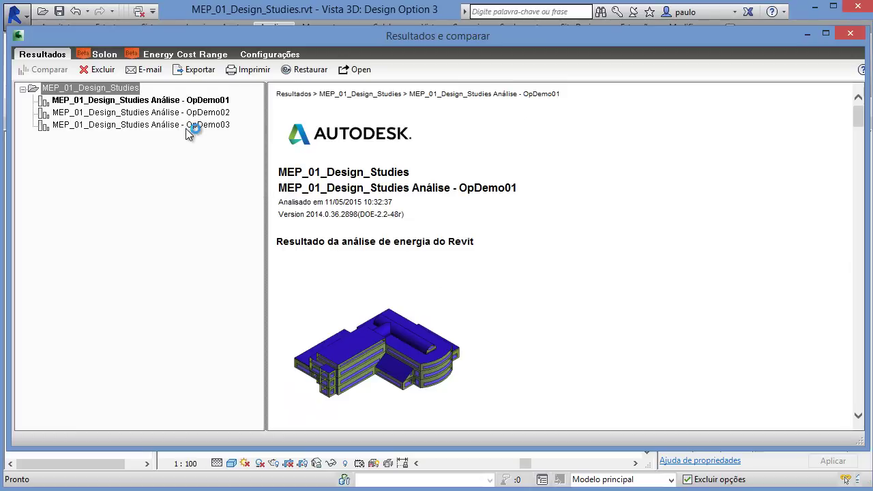
pyautogui.click(185, 126)
pyautogui.keyDown('ctrl'); pyautogui.click(182, 112); pyautogui.keyUp('ctrl')
pyautogui.keyDown('ctrl'); pyautogui.click(179, 100); pyautogui.keyUp('ctrl')
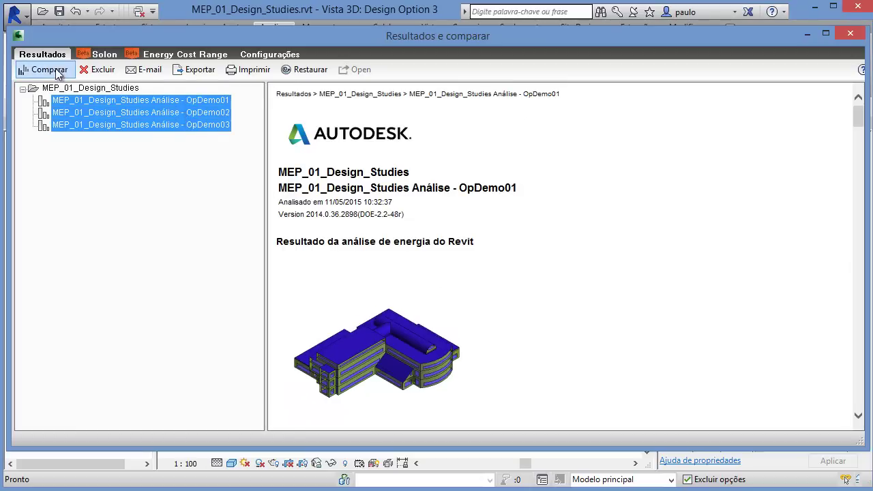
pyautogui.click(57, 71)
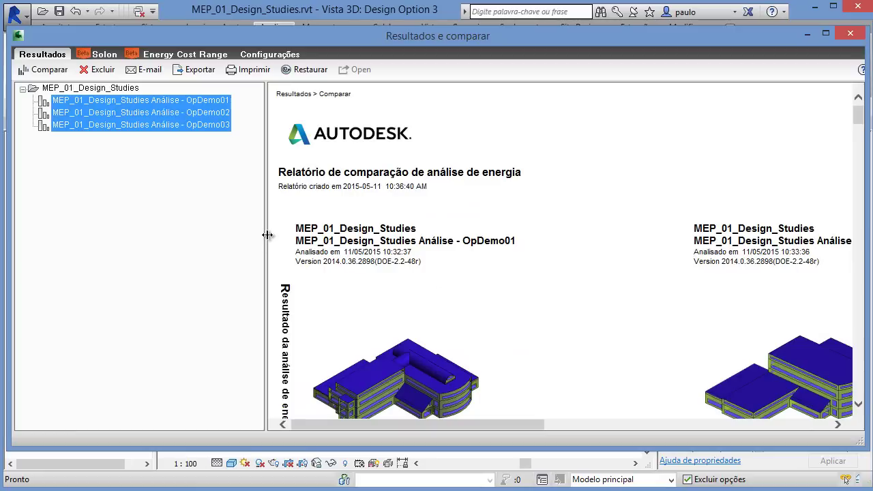
# Step: Review the comparison, with life-cycle costs $1.127.297, $1.059.742 and $1.165.047
pyautogui.moveTo(266, 237); pyautogui.dragTo(72, 226)
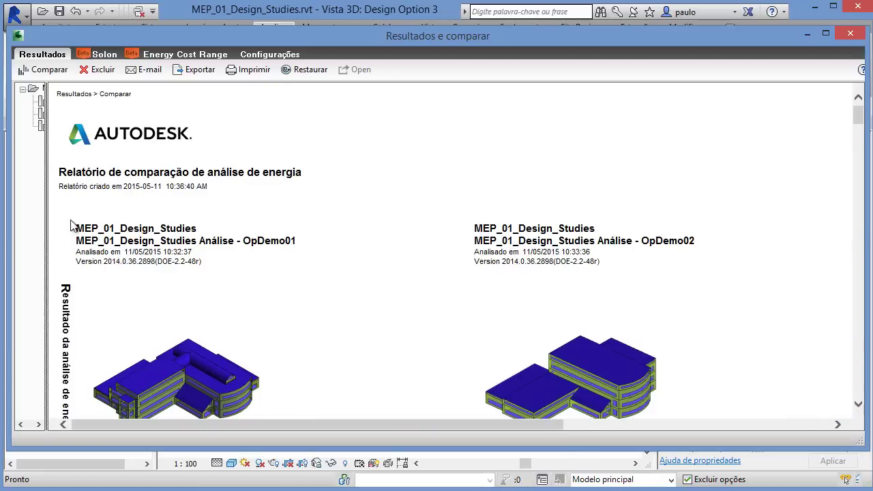
pyautogui.scroll(-5, 314, 307)
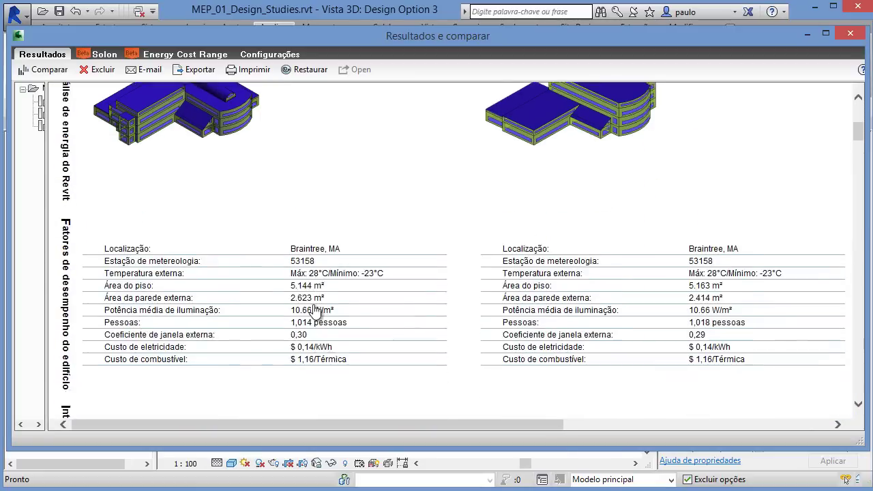
pyautogui.scroll(-5, 312, 321)
pyautogui.scroll(1, 311, 321)
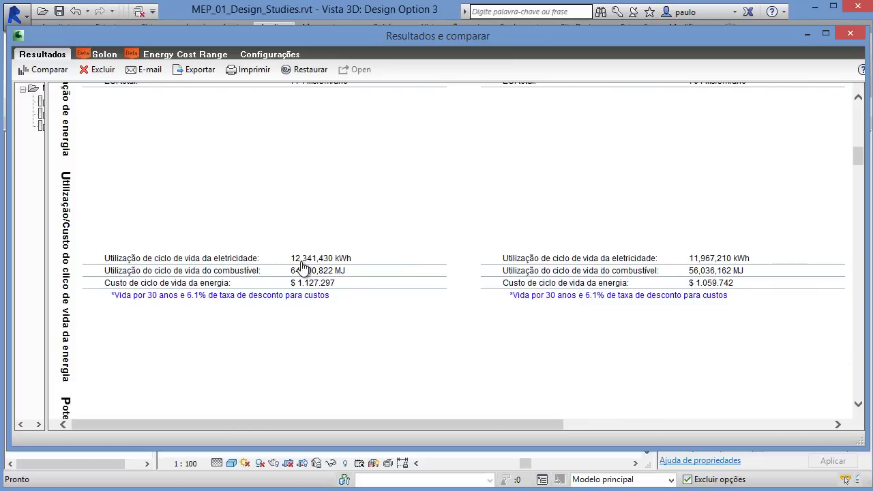
pyautogui.moveTo(312, 430); pyautogui.dragTo(260, 404)
pyautogui.moveTo(44, 229); pyautogui.dragTo(209, 253)
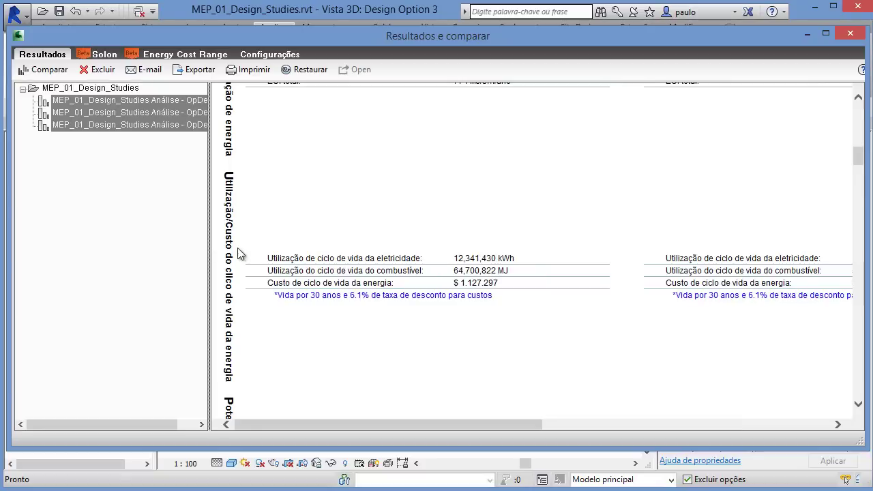
# Step: Close Results and Compare and open the energy settings' location and weather dialog
pyautogui.click(851, 34)
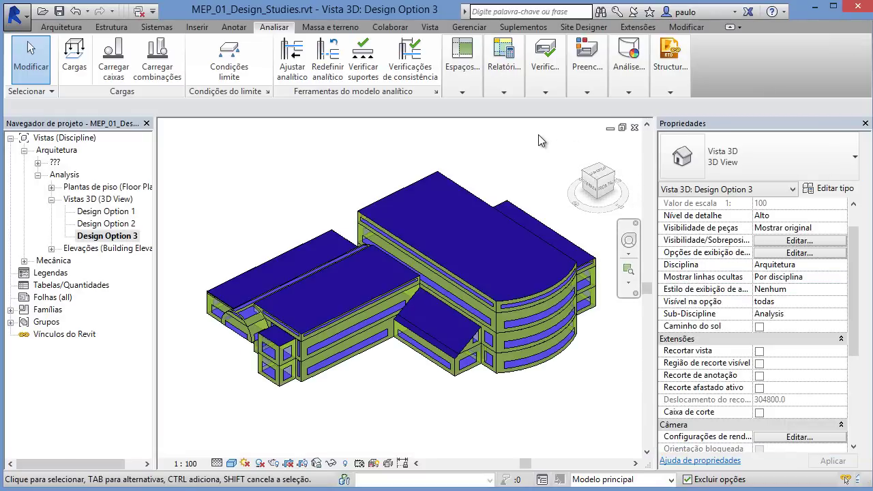
pyautogui.click(580, 90)
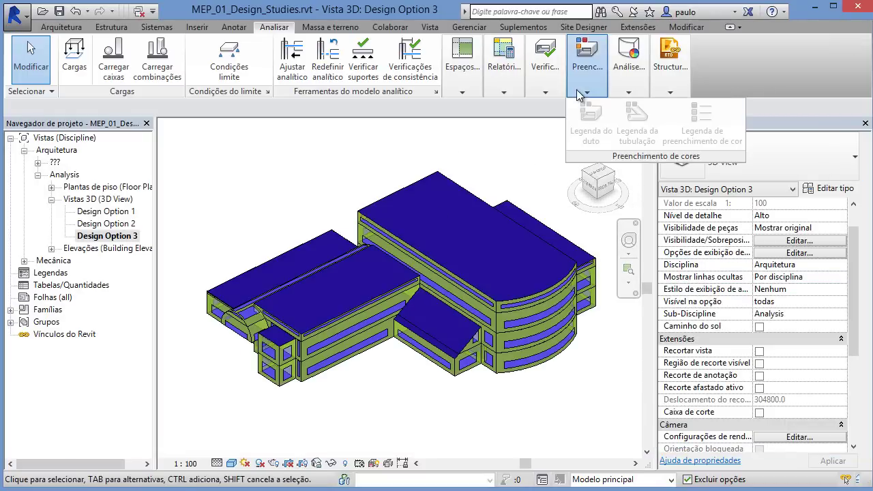
pyautogui.click(629, 82)
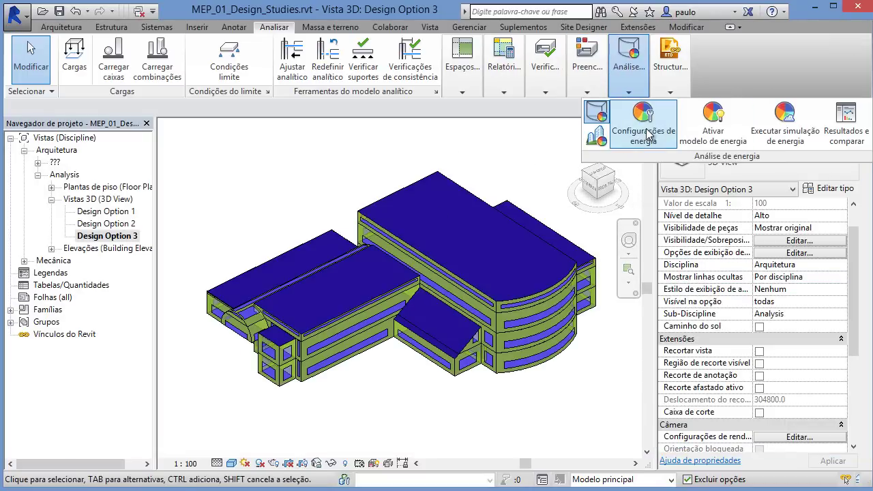
pyautogui.click(645, 129)
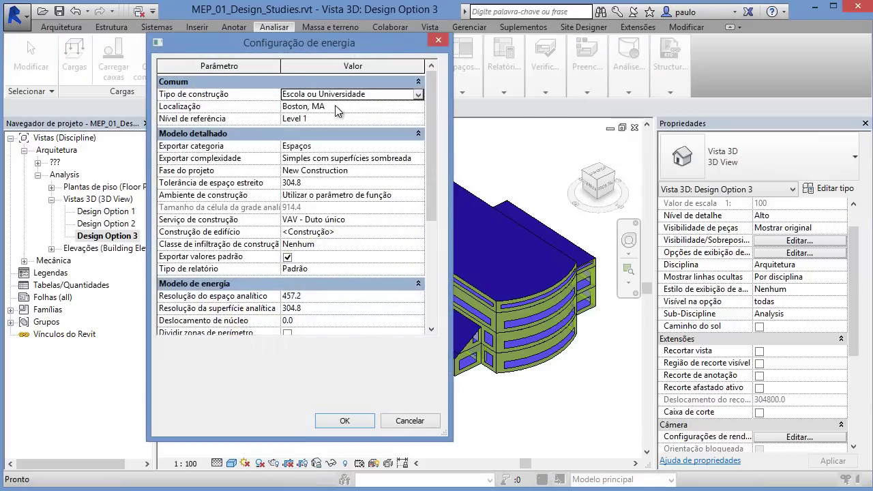
pyautogui.click(336, 107)
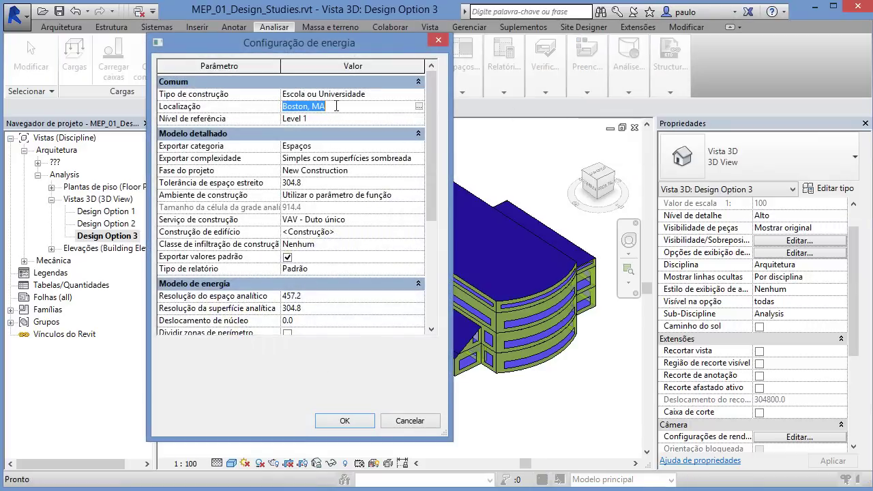
pyautogui.click(419, 107)
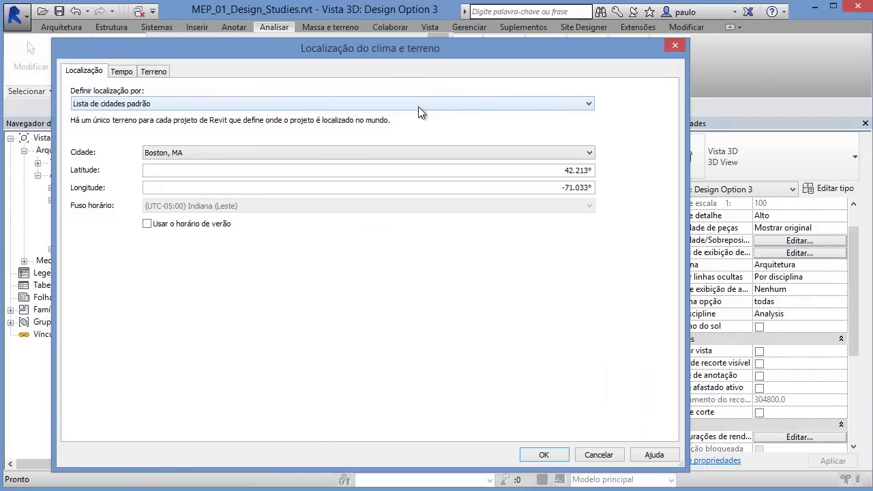
# Step: Use the Internet Mapping Service to set the project location to a Campinas, Brazil street address
pyautogui.click(143, 104)
pyautogui.click(143, 116)
pyautogui.click(144, 104)
pyautogui.click(139, 126)
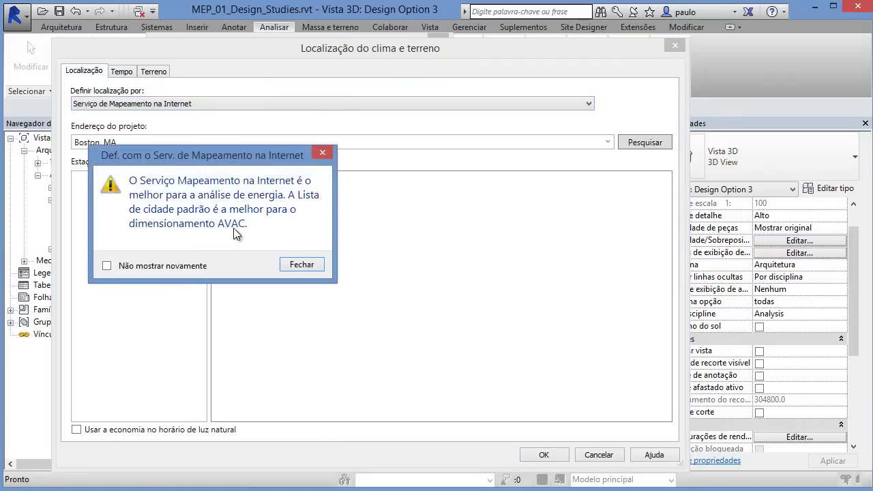
pyautogui.click(304, 265)
pyautogui.click(111, 142)
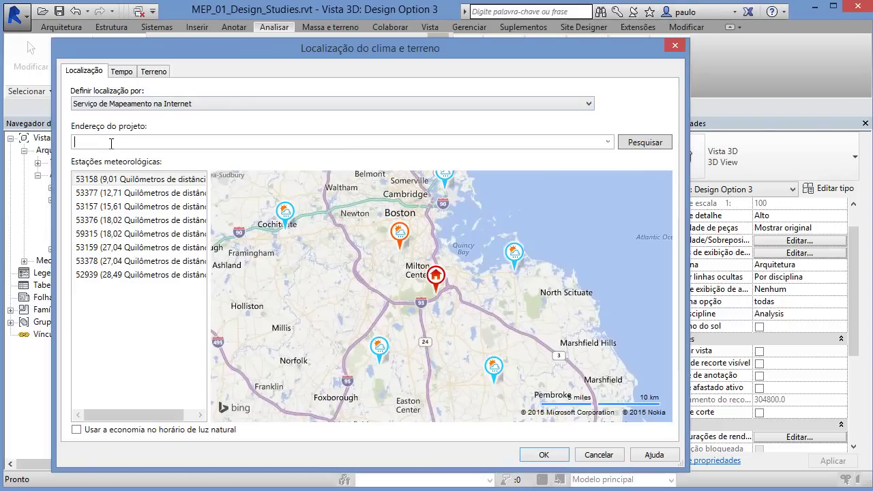
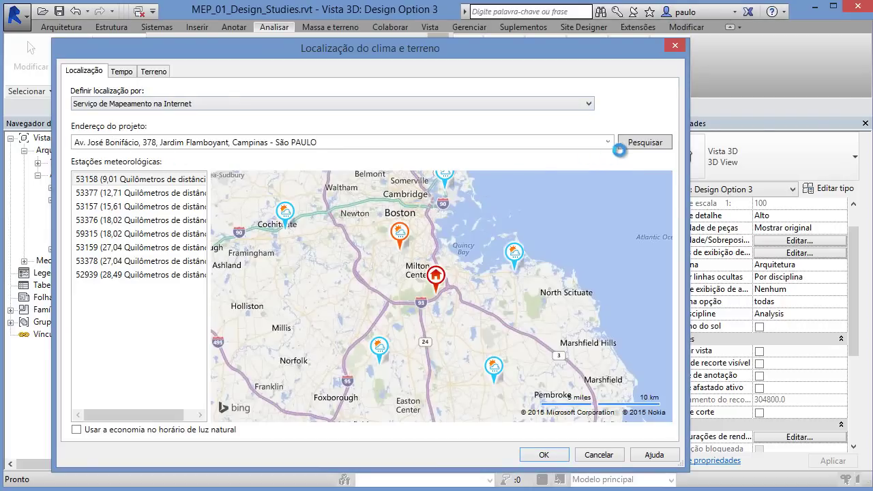
pyautogui.click(635, 144)
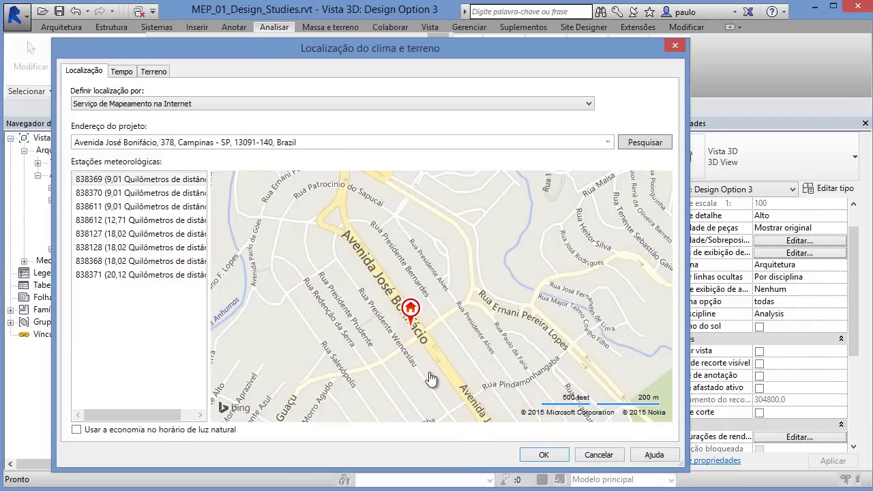
pyautogui.click(544, 455)
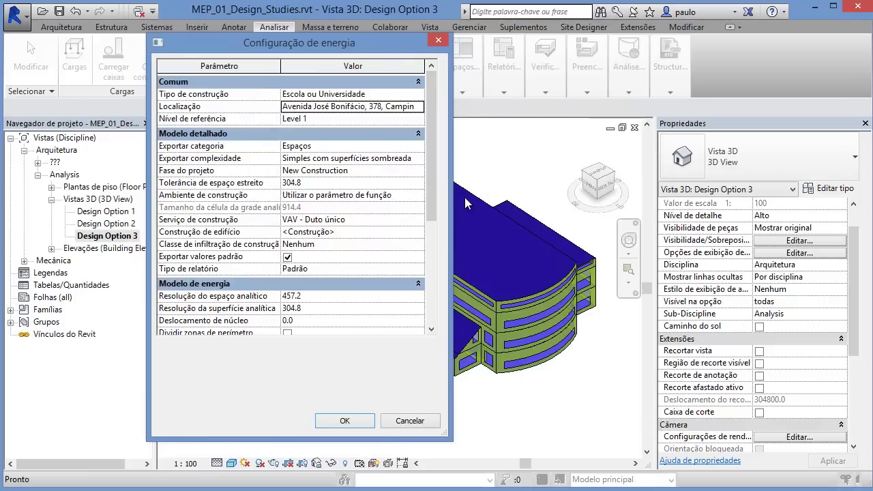
# Step: In Configuração de energia, enter 40% target glazing, 700.0 sill height and 20% skylights, then confirm
pyautogui.moveTo(431, 179); pyautogui.dragTo(438, 277)
pyautogui.click(331, 210)
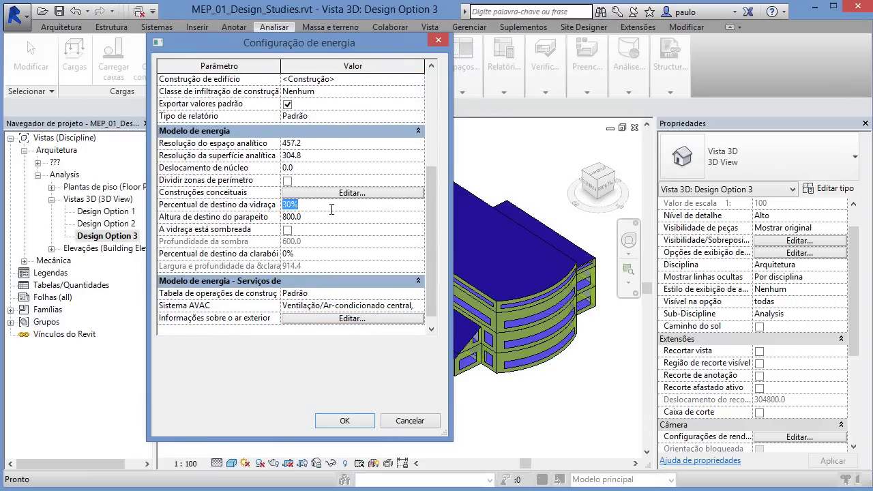
pyautogui.write('40')
pyautogui.click(329, 219)
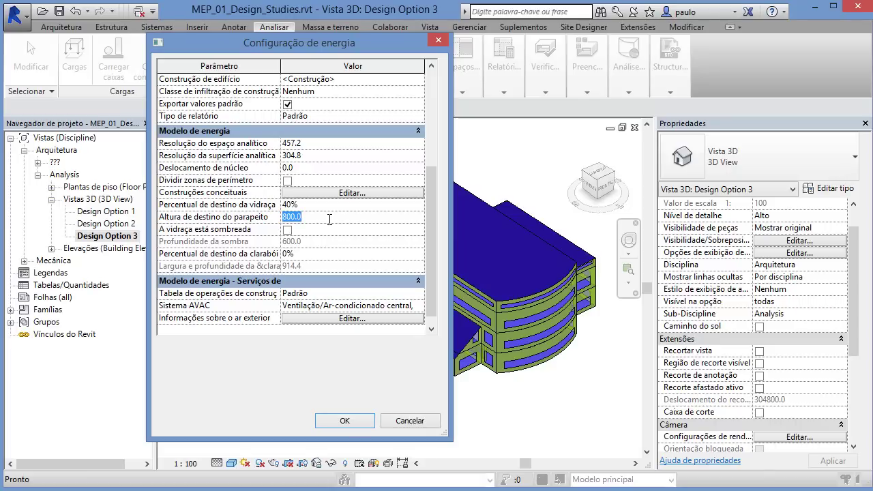
pyautogui.write('700')
pyautogui.click(324, 251)
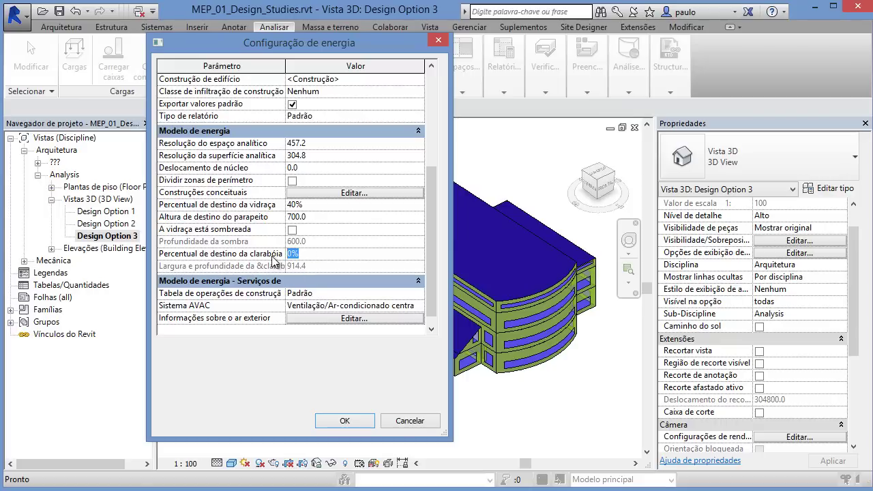
pyautogui.click(343, 217)
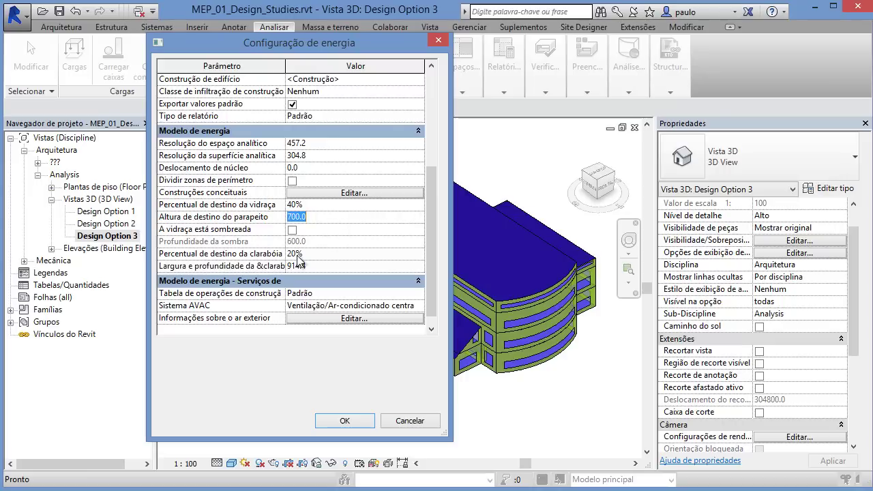
pyautogui.click(348, 422)
pyautogui.click(347, 422)
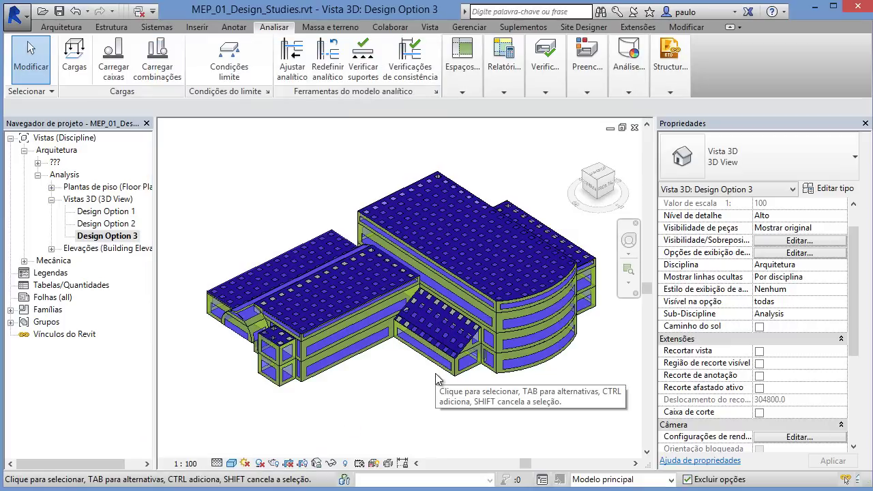
# Step: Run a new energy simulation and compare the OpDemo03 B results against OpDemo03
pyautogui.keyDown('shift'); pyautogui.moveTo(440, 384); pyautogui.dragTo(450, 400, button='middle'); pyautogui.keyUp('shift')
pyautogui.click(628, 62)
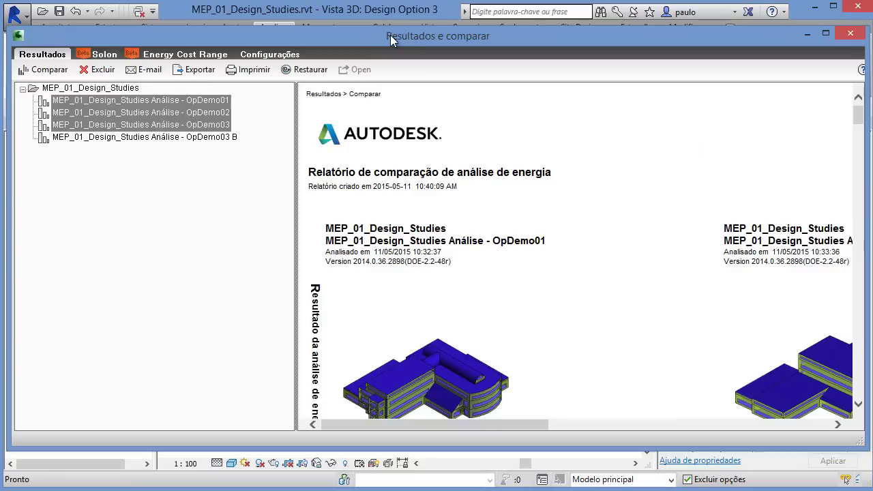
pyautogui.click(153, 203)
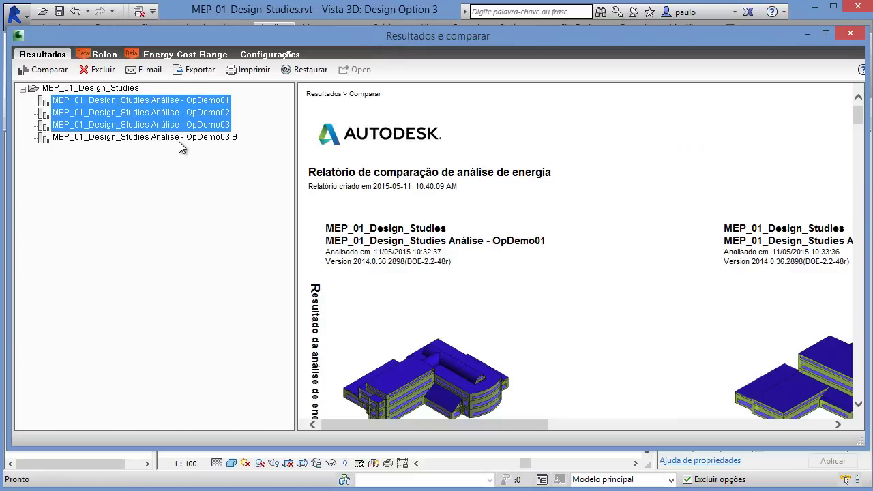
pyautogui.click(178, 139)
pyautogui.keyDown('ctrl'); pyautogui.click(150, 127); pyautogui.keyUp('ctrl')
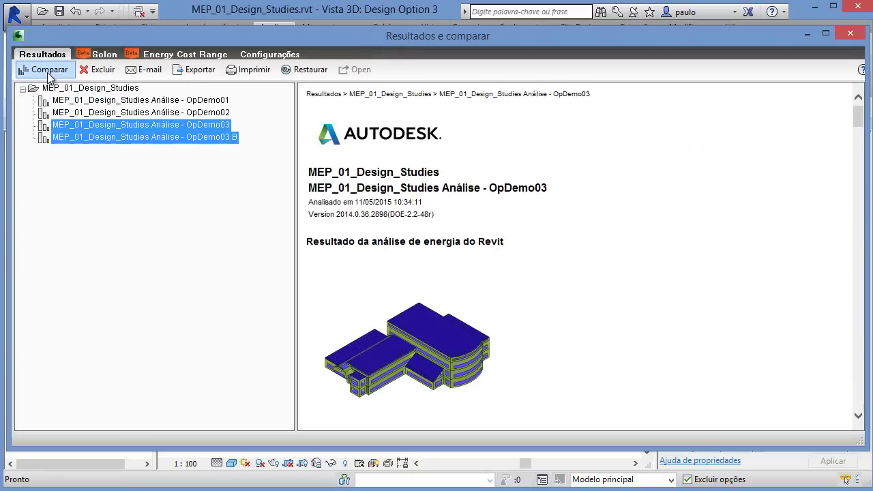
pyautogui.click(27, 68)
# Step: Scroll through the OpDemo03 vs OpDemo03 B comparison report
pyautogui.moveTo(297, 211); pyautogui.dragTo(111, 208)
pyautogui.scroll(-3, 393, 246)
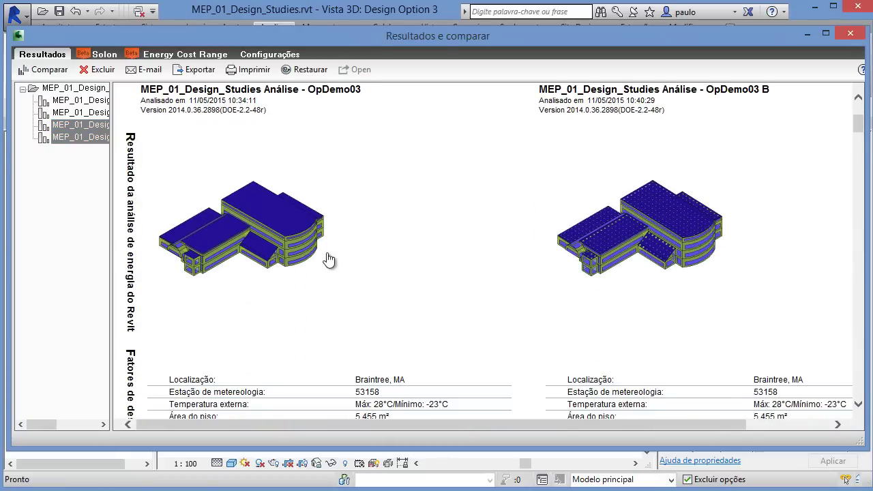
pyautogui.scroll(-10, 325, 259)
pyautogui.scroll(-1, 325, 260)
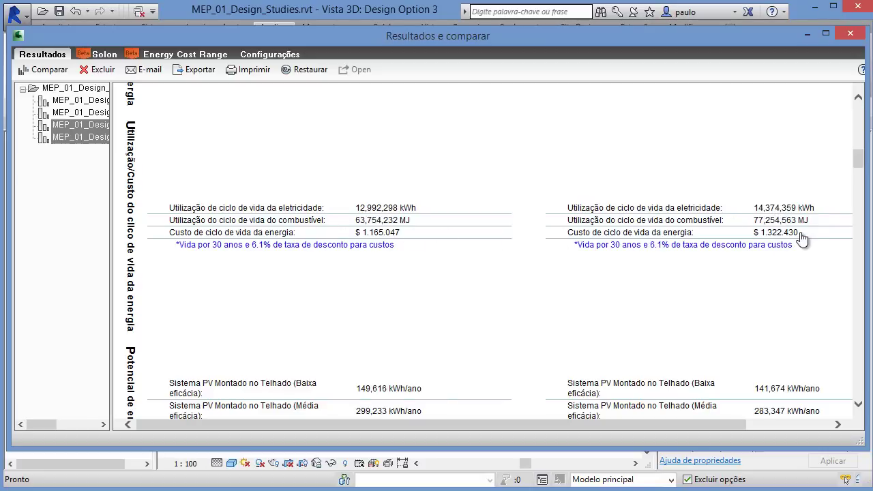
pyautogui.scroll(-1, 529, 343)
pyautogui.scroll(-10, 527, 341)
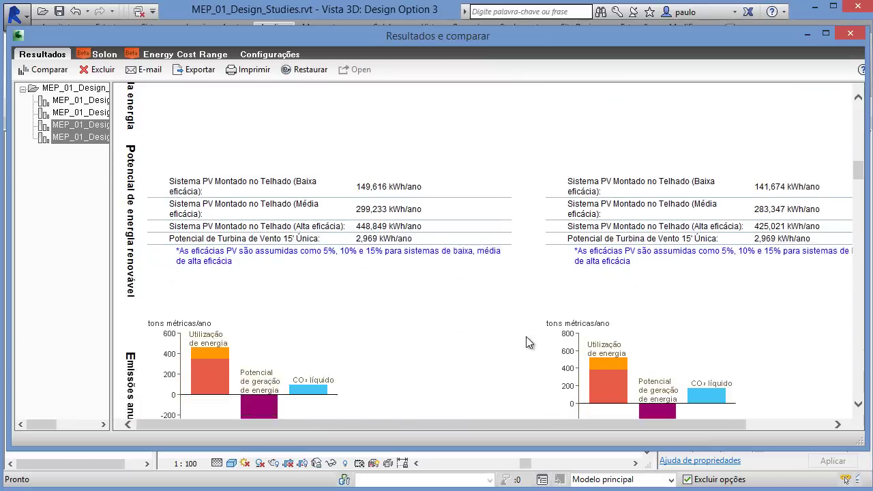
pyautogui.scroll(12, 526, 338)
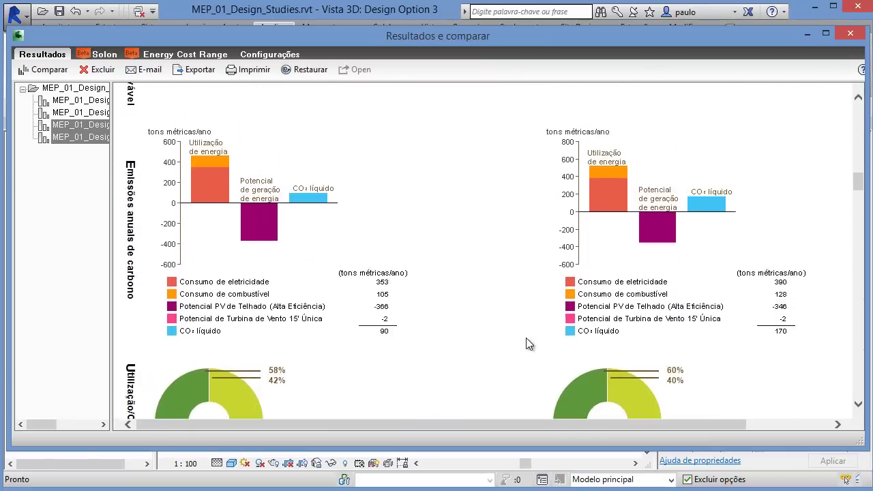
pyautogui.scroll(-2, 526, 338)
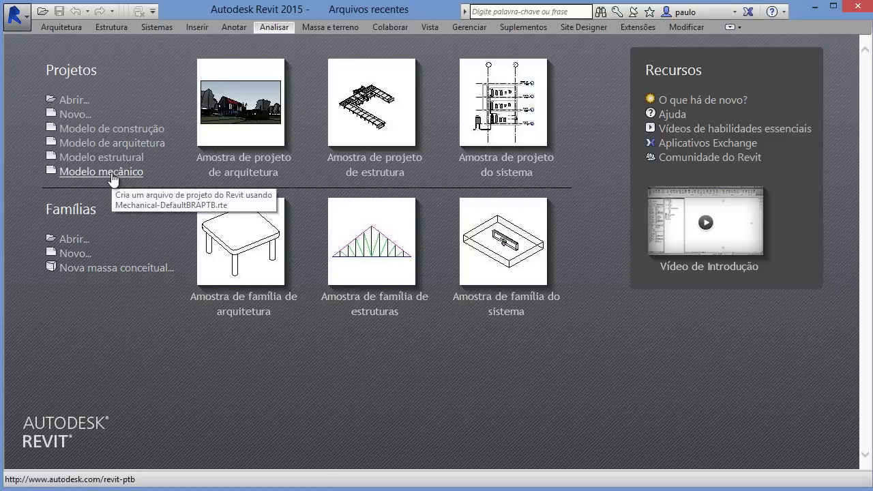
# Step: Start a new project from the Modelo mecânico template
pyautogui.click(112, 176)
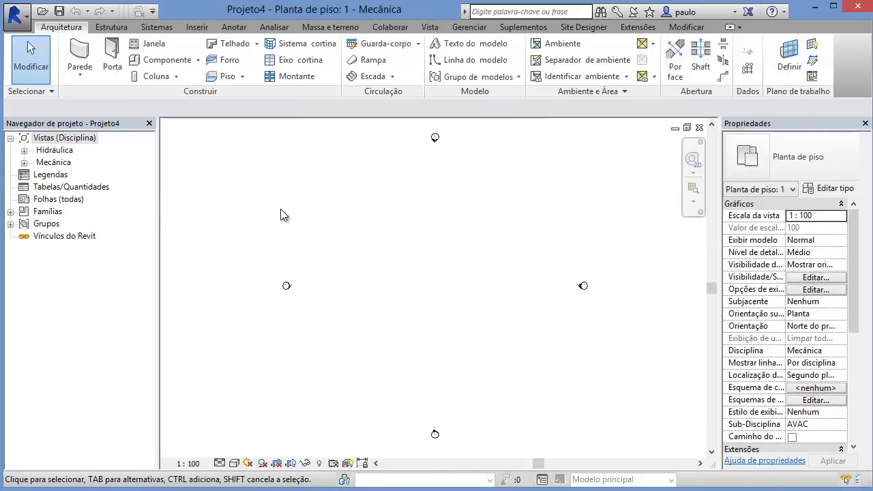
# Step: Link Building Performance.rvt into the mechanical plan and centre the linked floor plan in view
pyautogui.click(197, 27)
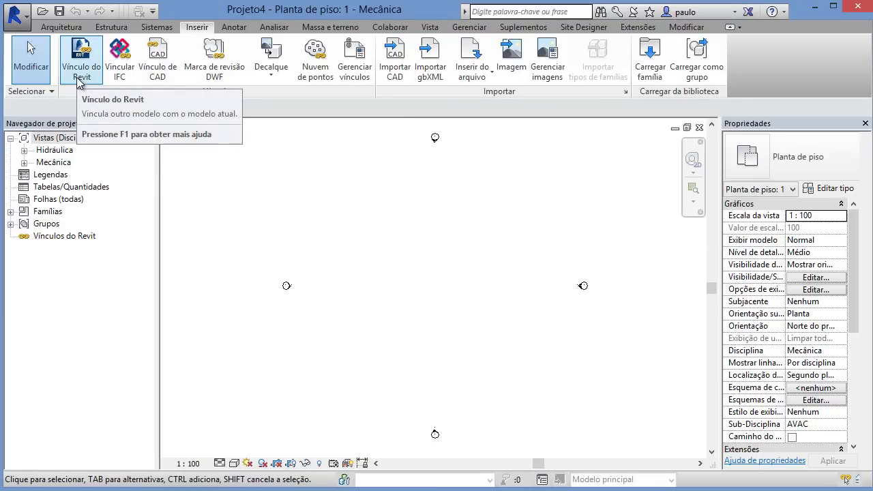
pyautogui.click(80, 75)
pyautogui.click(293, 151)
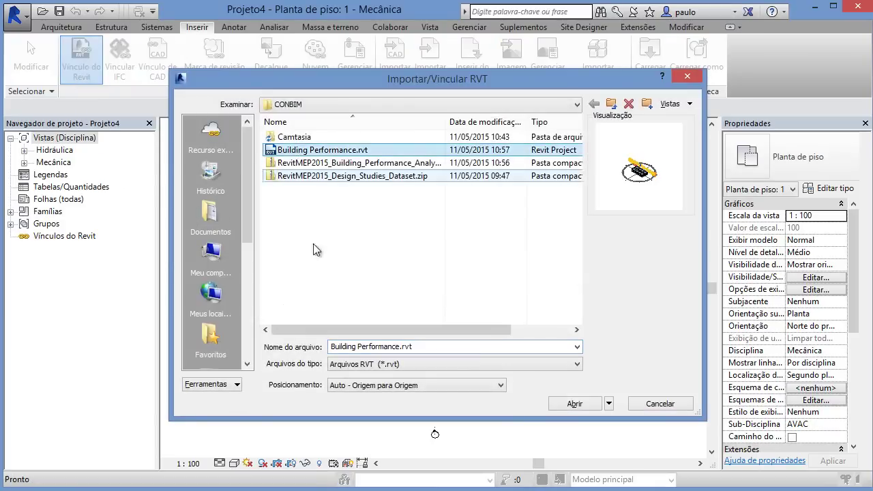
pyautogui.click(574, 404)
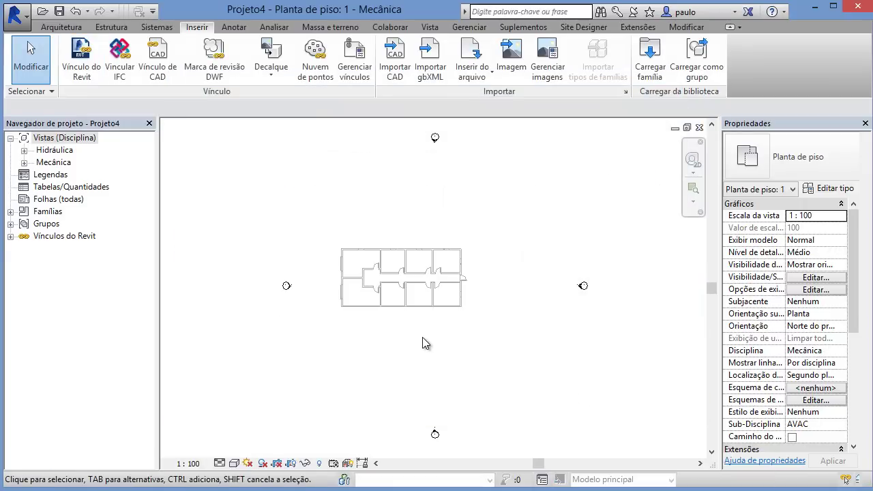
pyautogui.scroll(6, 423, 343)
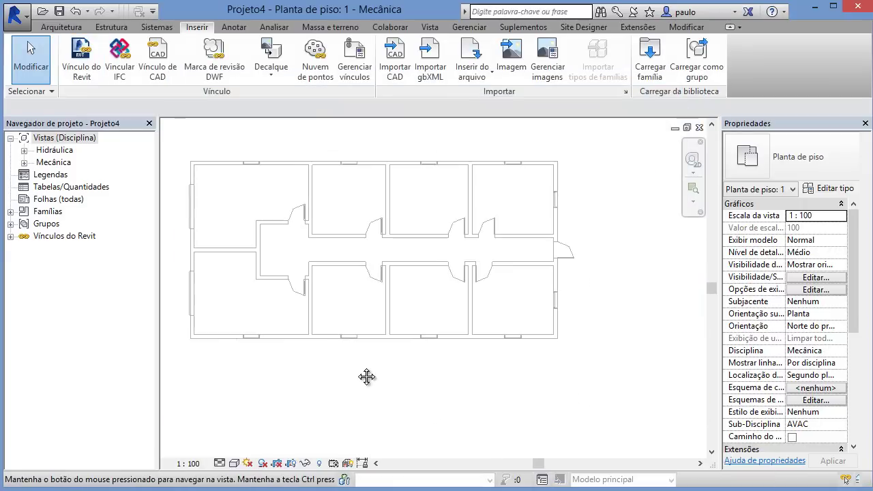
pyautogui.moveTo(367, 376); pyautogui.dragTo(403, 378, button='middle')
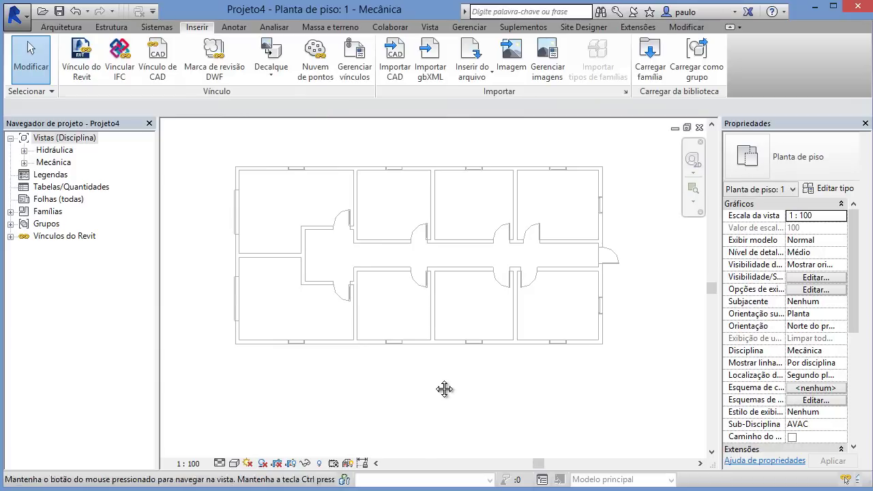
pyautogui.moveTo(445, 386); pyautogui.dragTo(440, 391, button='middle')
# Step: Turn on Room Bounding in the linked Building Performance model's type properties
pyautogui.click(406, 331)
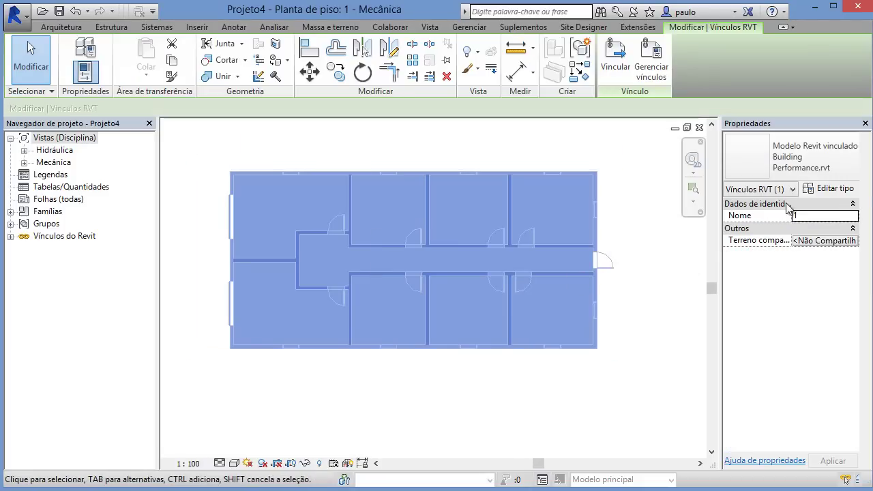
pyautogui.click(828, 190)
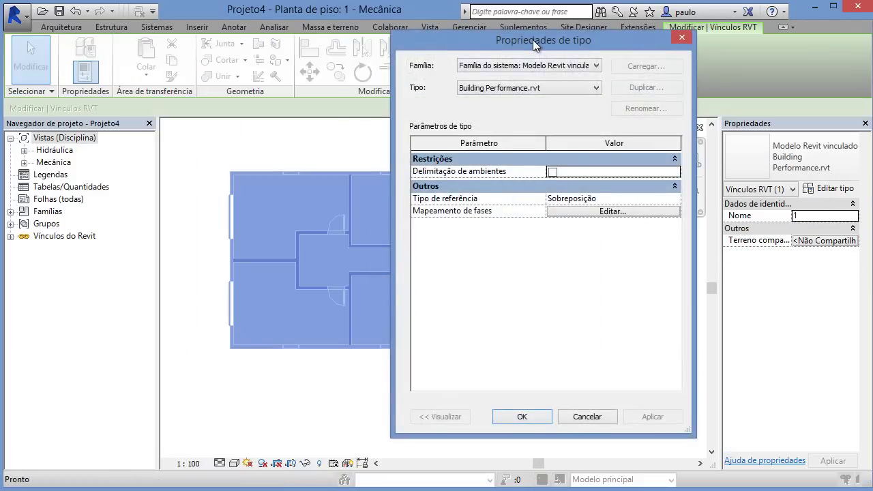
pyautogui.moveTo(533, 40); pyautogui.dragTo(319, 82)
pyautogui.click(363, 198)
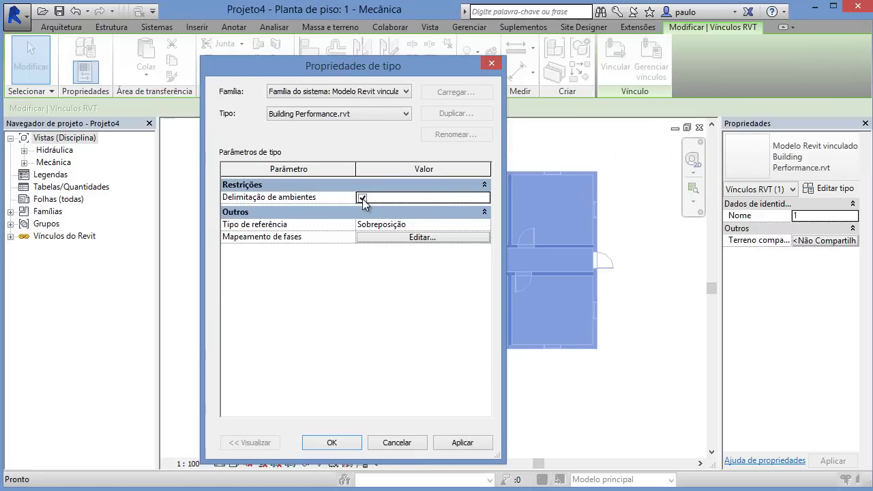
pyautogui.moveTo(384, 53); pyautogui.dragTo(423, 66)
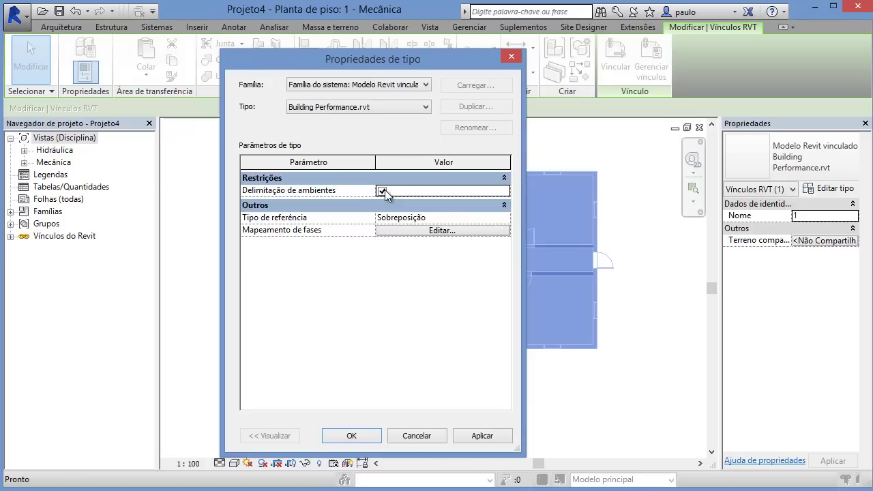
# Step: Map the project's Existente phase to the link's Existing phase and confirm the type changes
pyautogui.click(393, 229)
pyautogui.click(471, 219)
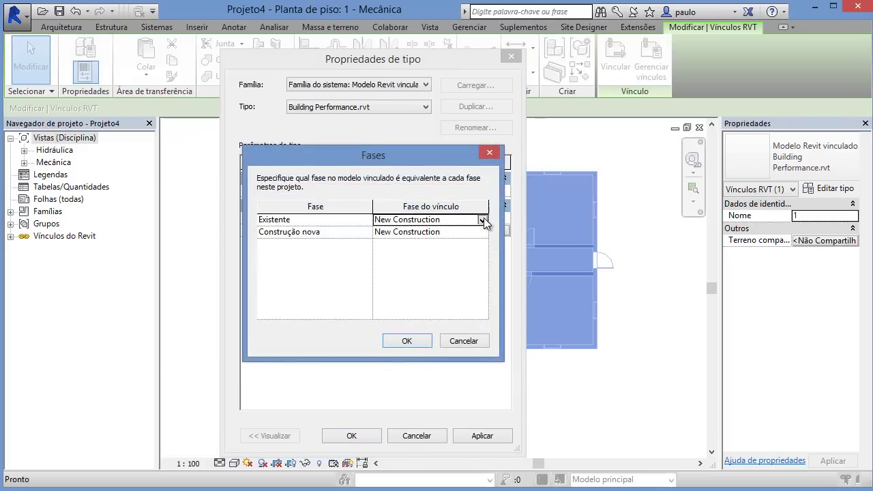
pyautogui.click(482, 220)
pyautogui.click(434, 231)
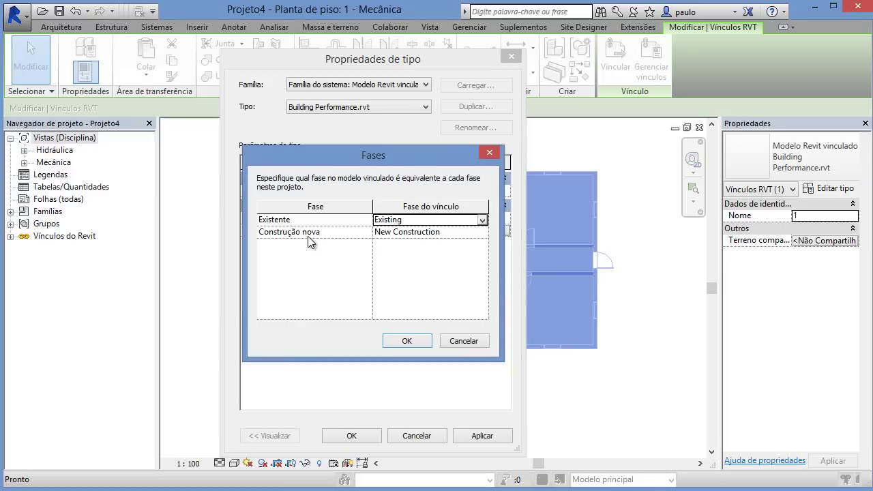
pyautogui.click(407, 343)
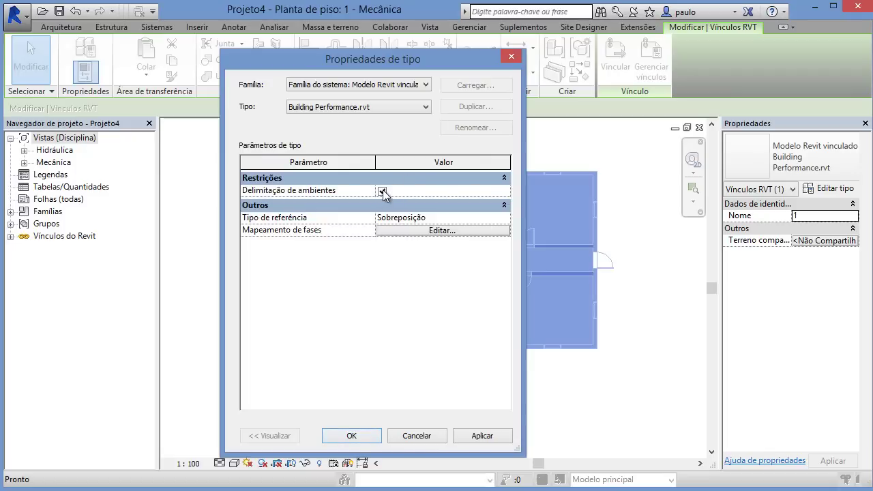
pyautogui.click(354, 436)
pyautogui.click(410, 396)
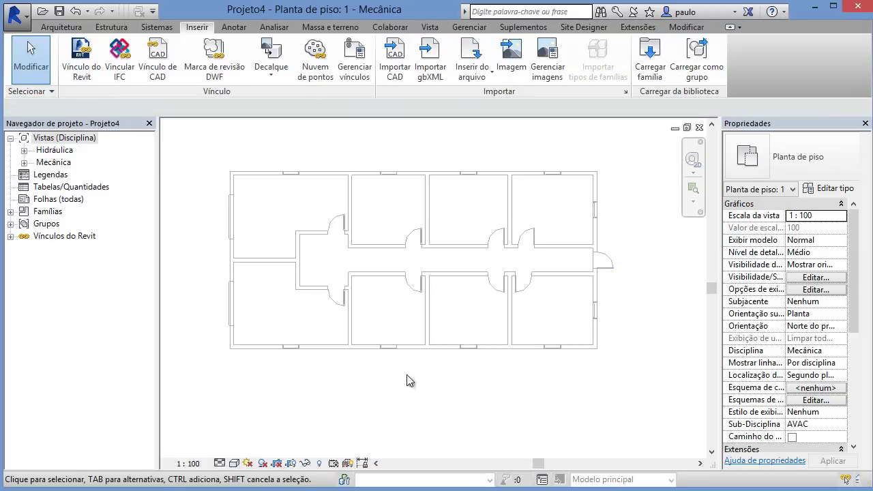
# Step: Start the Space tool with the upper limit set to Nível 2
pyautogui.scroll(-1, 305, 244)
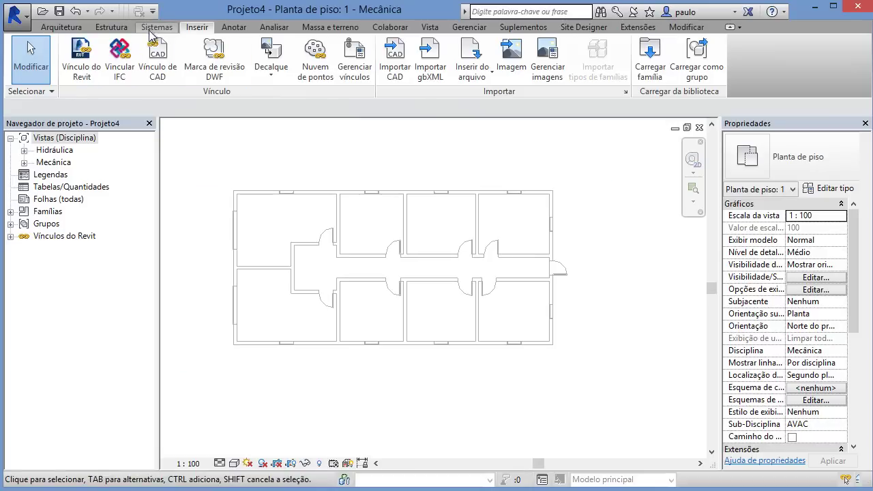
pyautogui.click(273, 26)
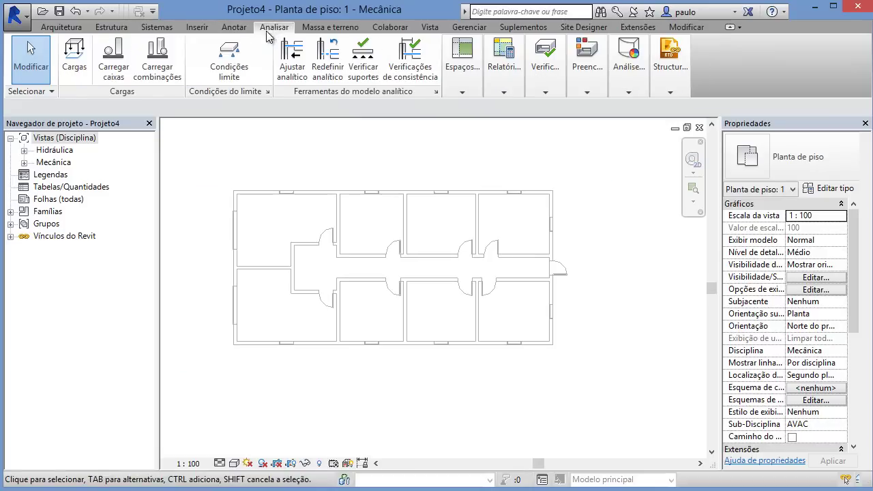
pyautogui.click(463, 93)
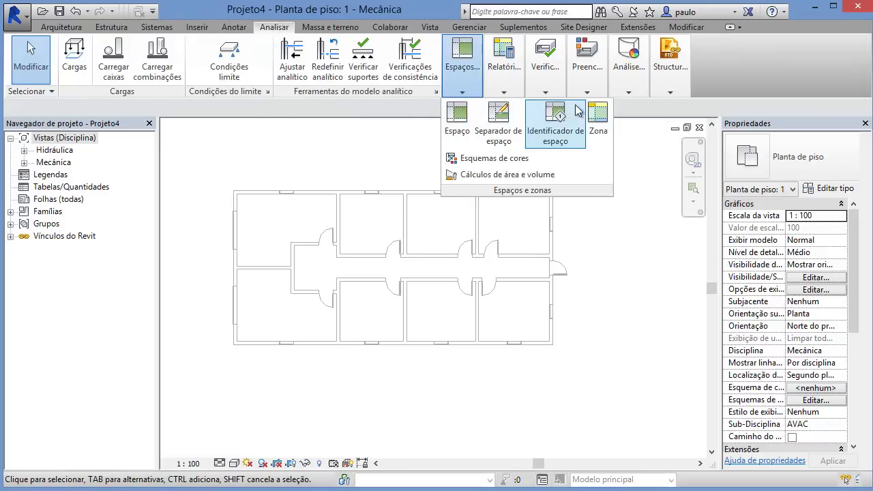
pyautogui.click(464, 93)
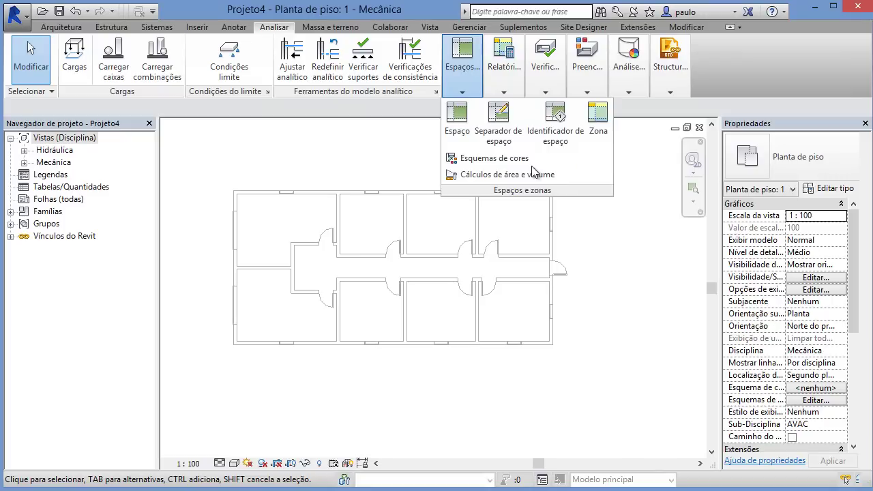
pyautogui.click(461, 125)
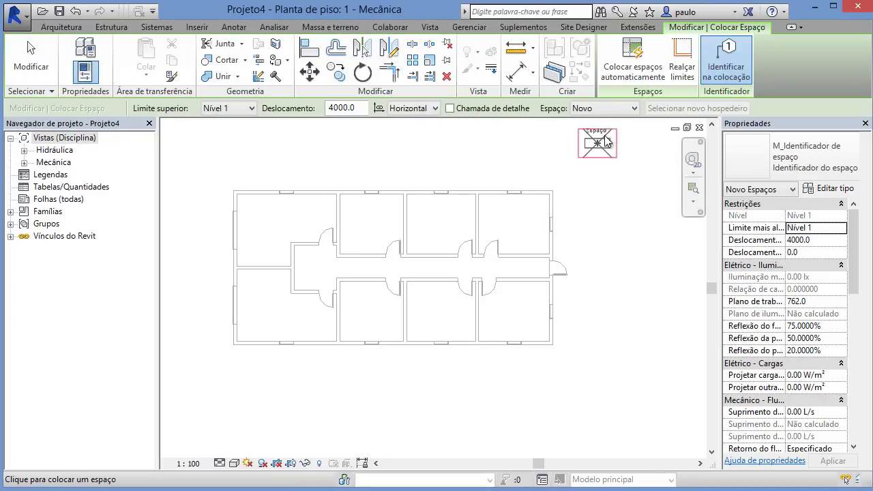
pyautogui.click(228, 108)
pyautogui.click(226, 131)
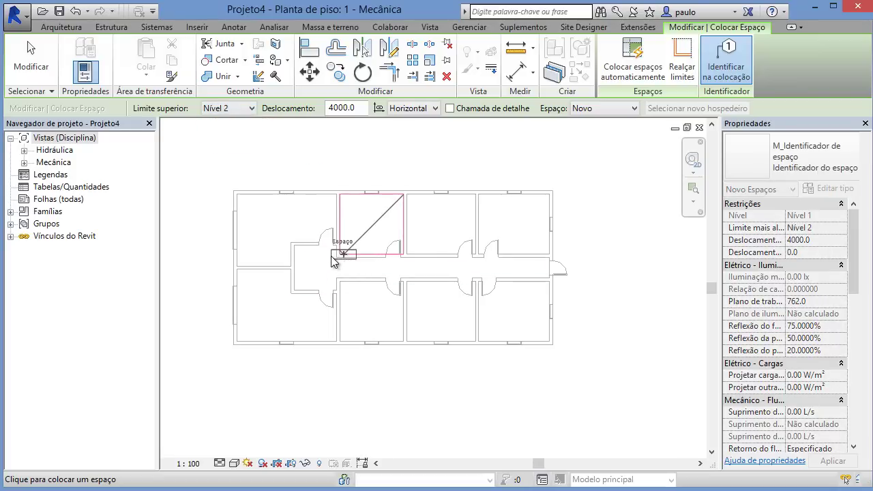
# Step: Place spaces automatically in every room and dismiss the nine-spaces confirmation
pyautogui.click(632, 69)
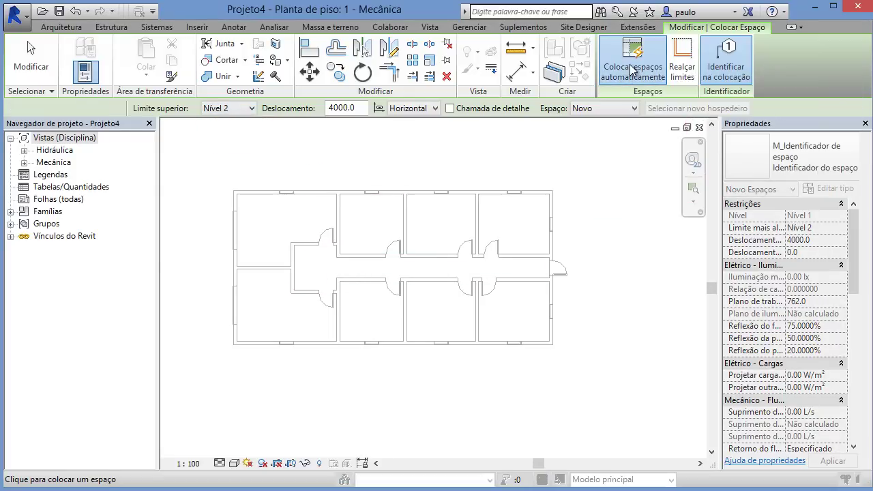
pyautogui.moveTo(191, 182); pyautogui.dragTo(355, 174)
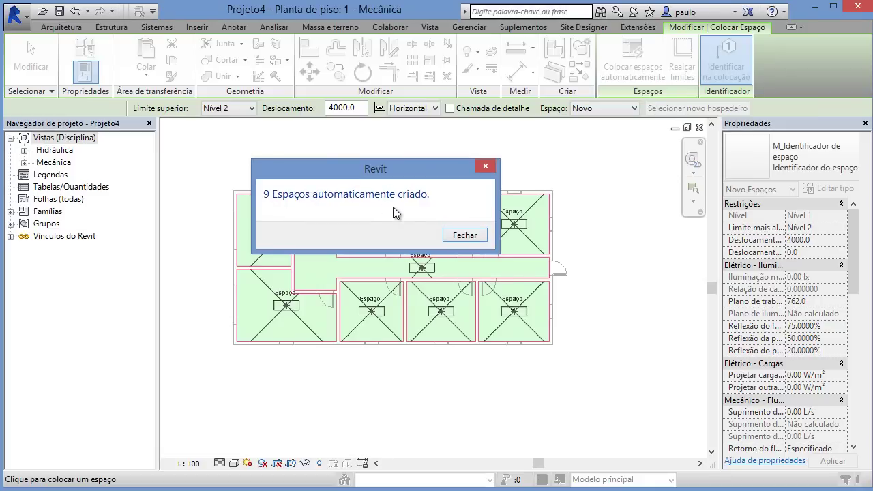
pyautogui.moveTo(438, 173); pyautogui.dragTo(320, 151)
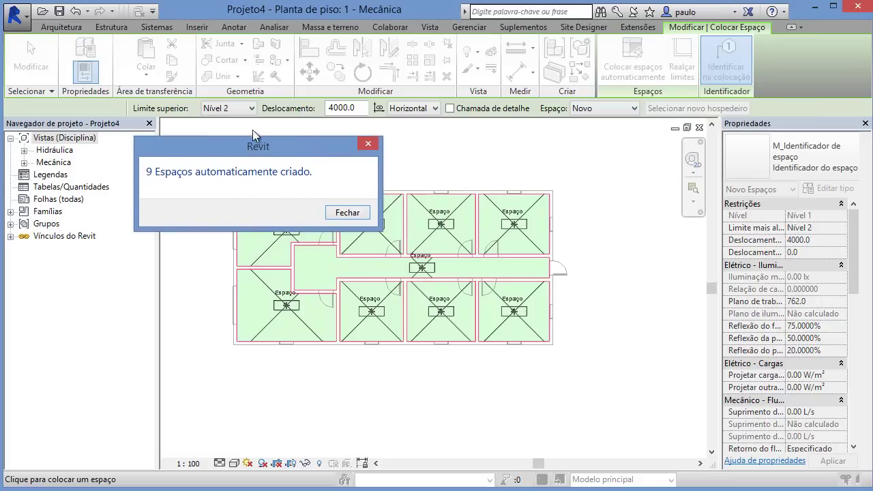
pyautogui.click(347, 212)
pyautogui.press('Escape')
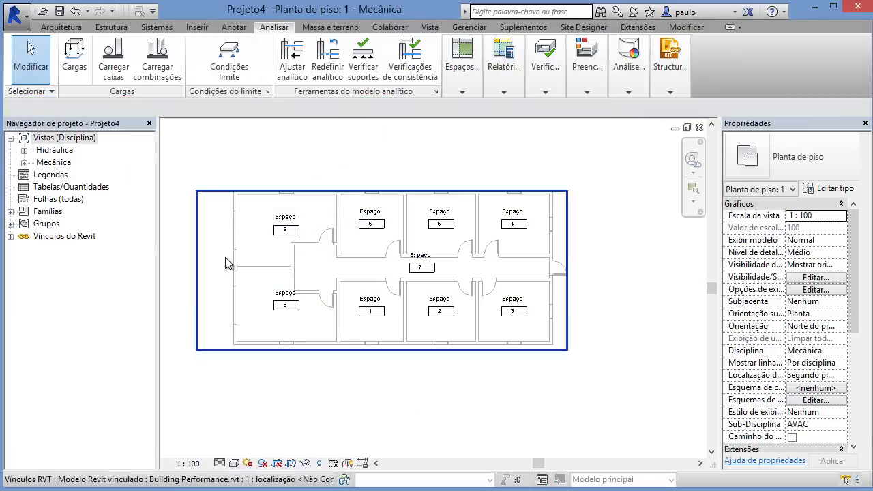
pyautogui.scroll(3, 429, 350)
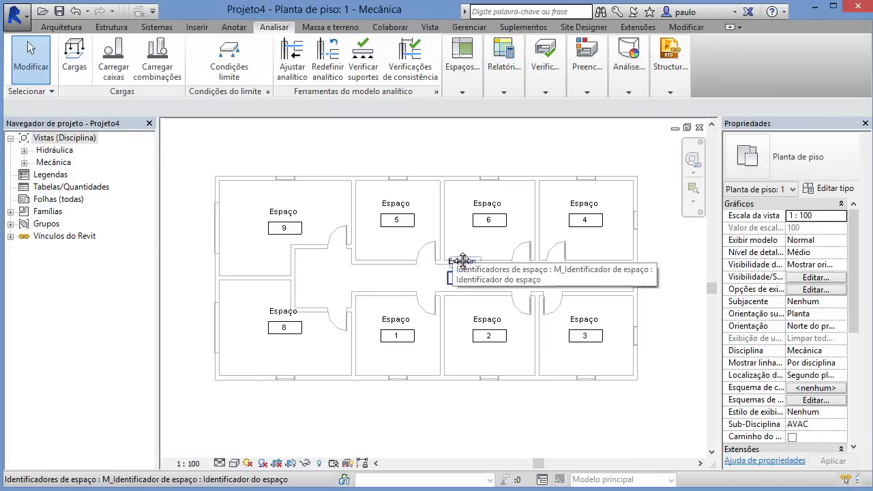
pyautogui.moveTo(453, 258); pyautogui.dragTo(386, 251, button='middle')
pyautogui.scroll(2, 384, 245)
pyautogui.click(349, 171)
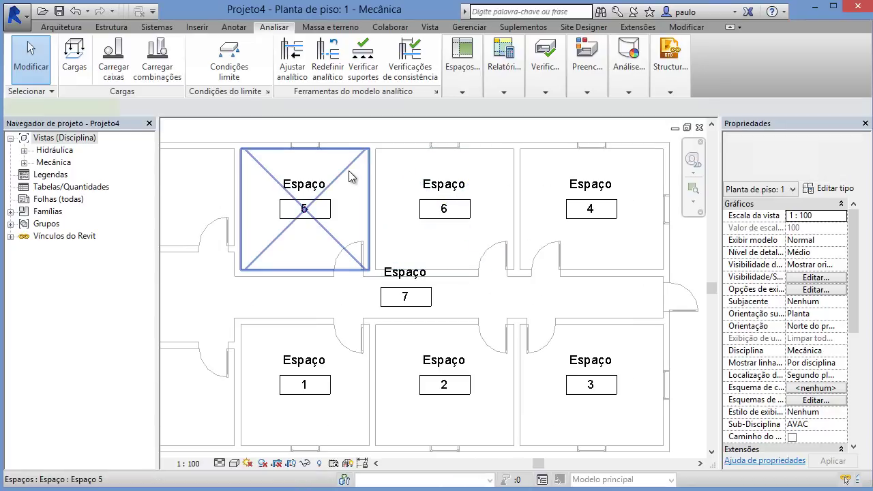
pyautogui.moveTo(721, 249); pyautogui.dragTo(580, 249)
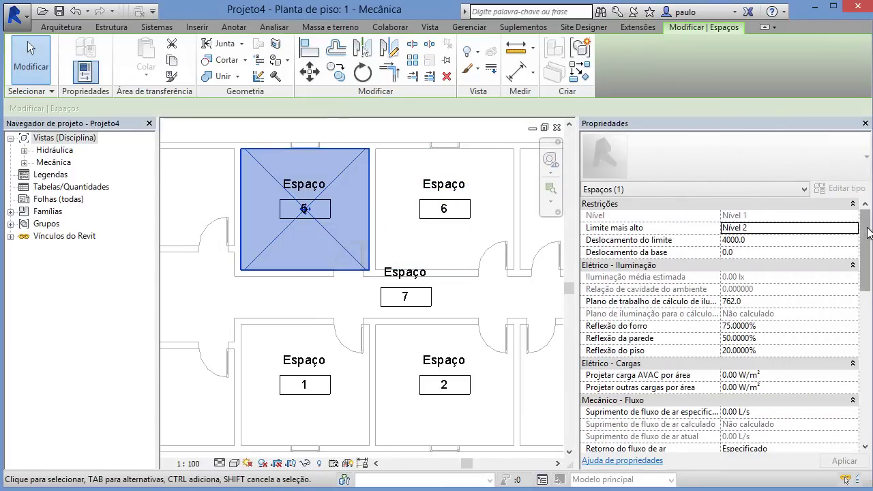
pyautogui.scroll(-1, 867, 239)
pyautogui.moveTo(868, 240); pyautogui.dragTo(870, 384)
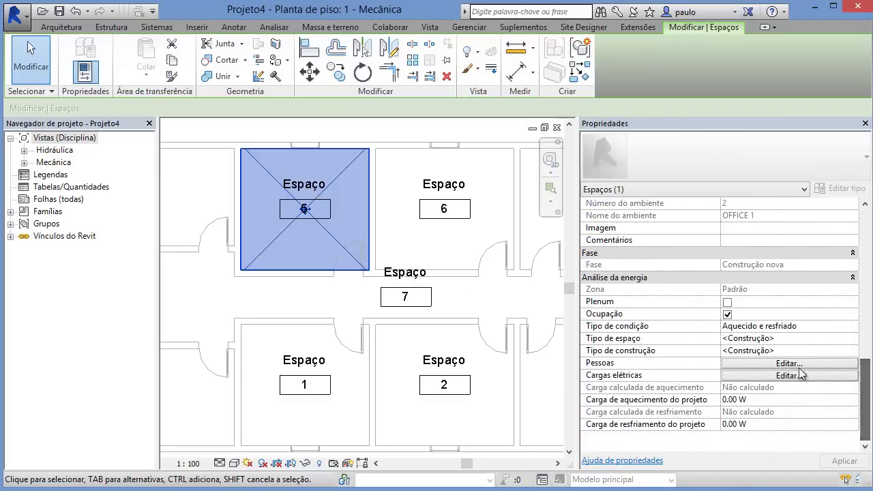
pyautogui.moveTo(870, 380); pyautogui.dragTo(862, 277)
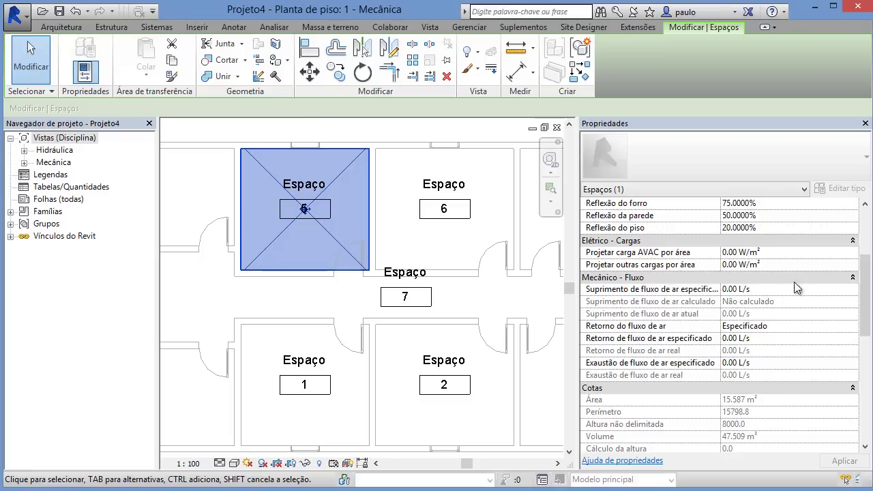
pyautogui.moveTo(867, 301); pyautogui.dragTo(867, 263)
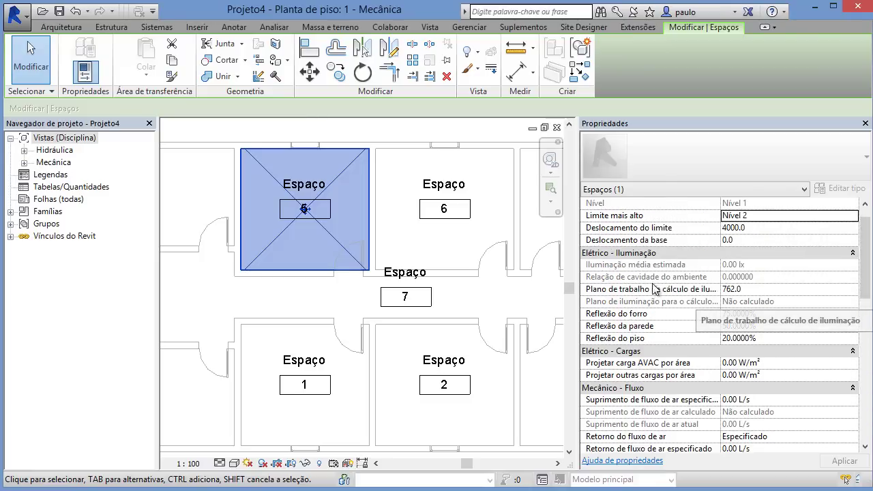
pyautogui.moveTo(578, 301); pyautogui.dragTo(669, 303)
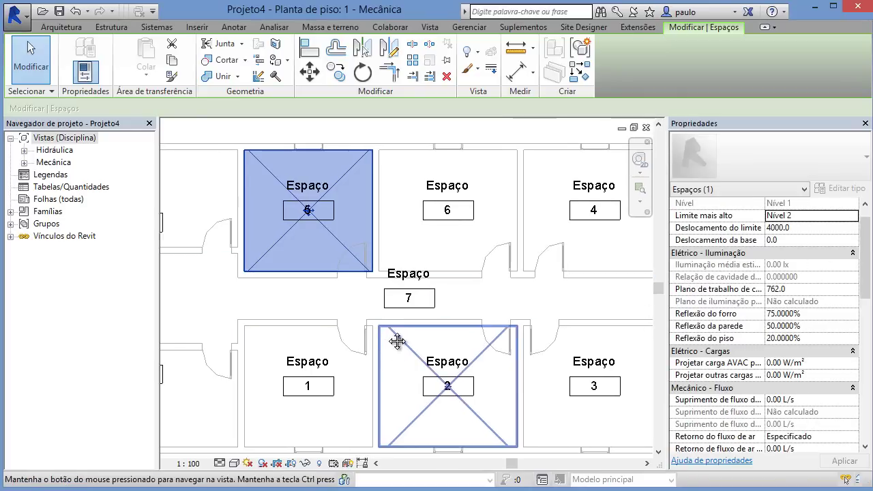
pyautogui.scroll(-2, 395, 335)
pyautogui.scroll(-1, 395, 328)
pyautogui.moveTo(411, 330); pyautogui.dragTo(442, 322, button='middle')
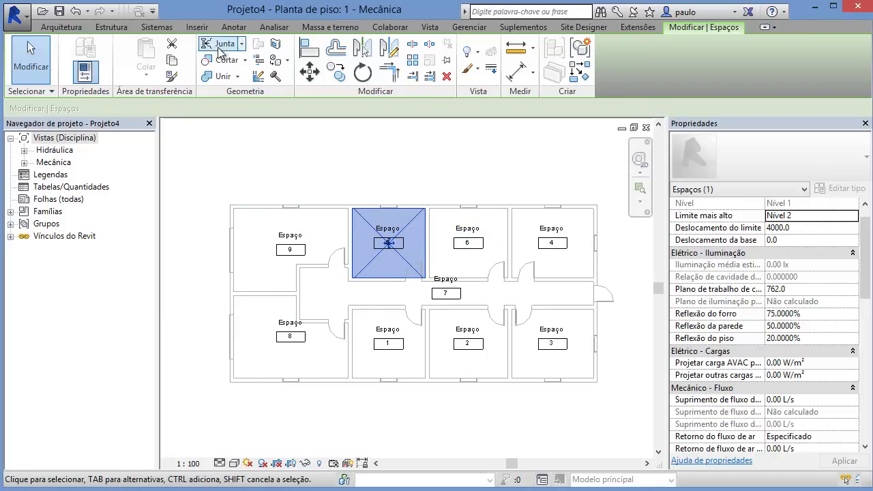
pyautogui.click(275, 29)
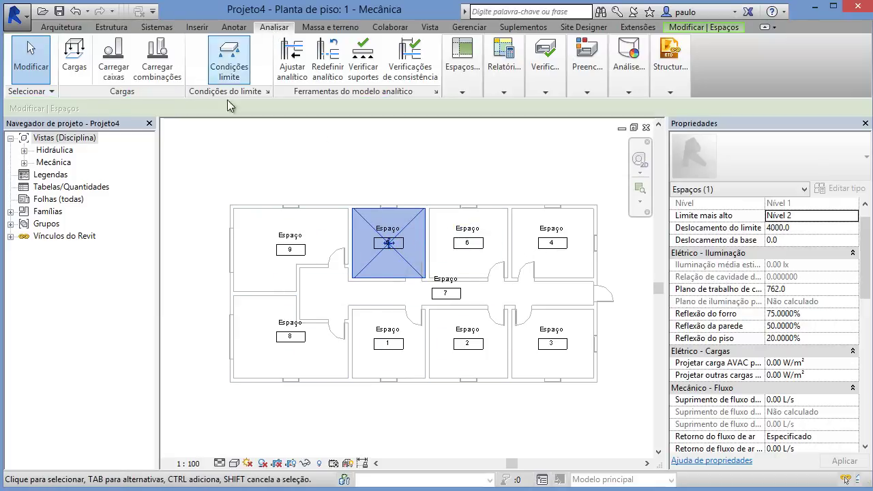
# Step: Create Zona 2 from space 5 and add spaces 6, 4 and corridor space 7
pyautogui.click(461, 91)
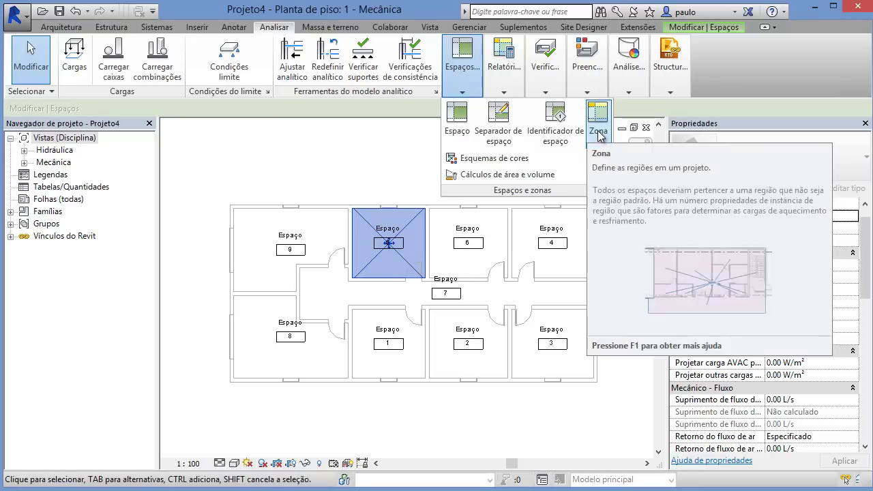
pyautogui.click(599, 131)
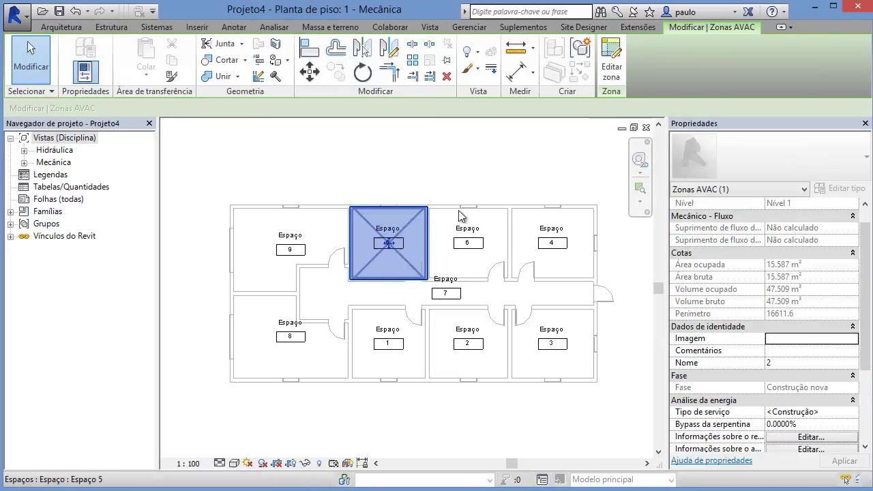
pyautogui.click(613, 68)
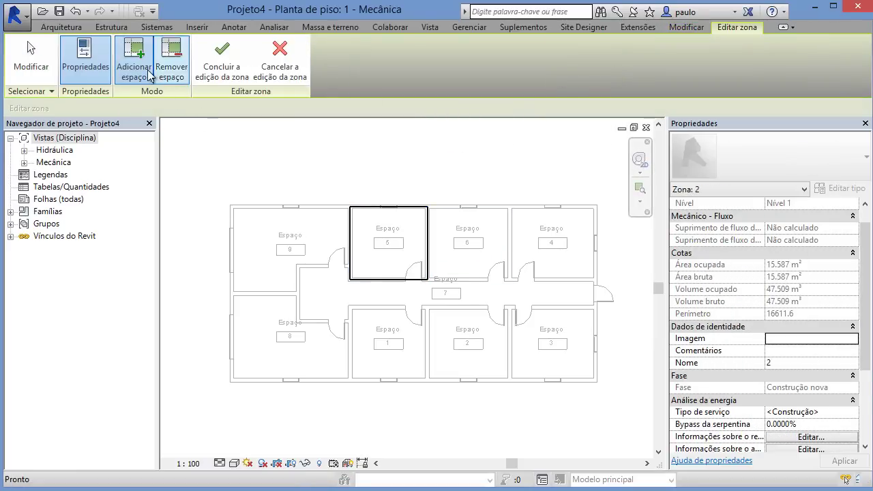
pyautogui.click(491, 225)
pyautogui.click(568, 239)
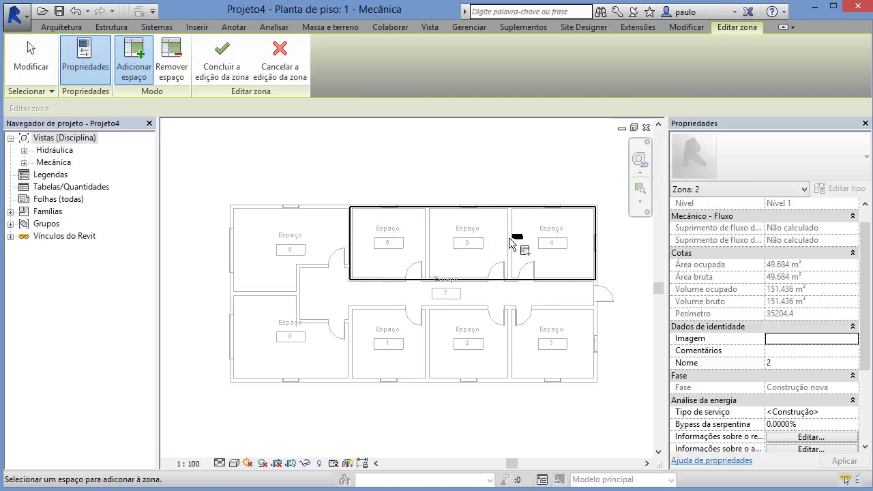
pyautogui.click(358, 290)
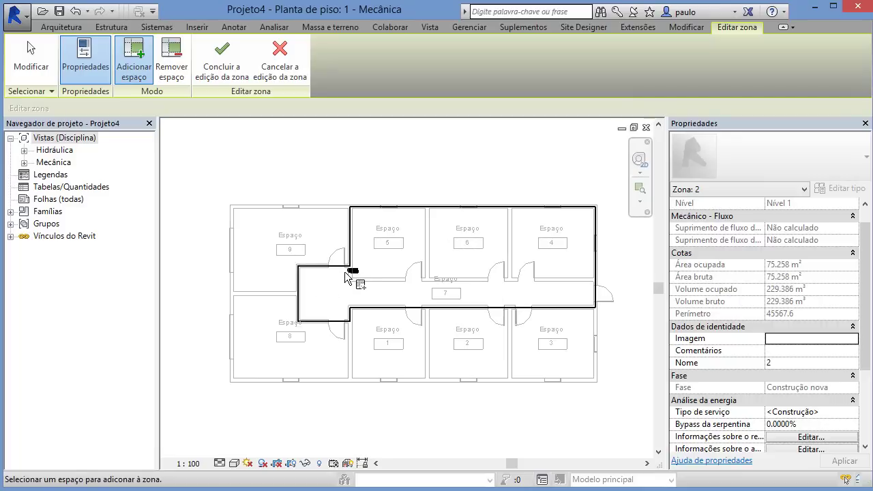
pyautogui.click(222, 63)
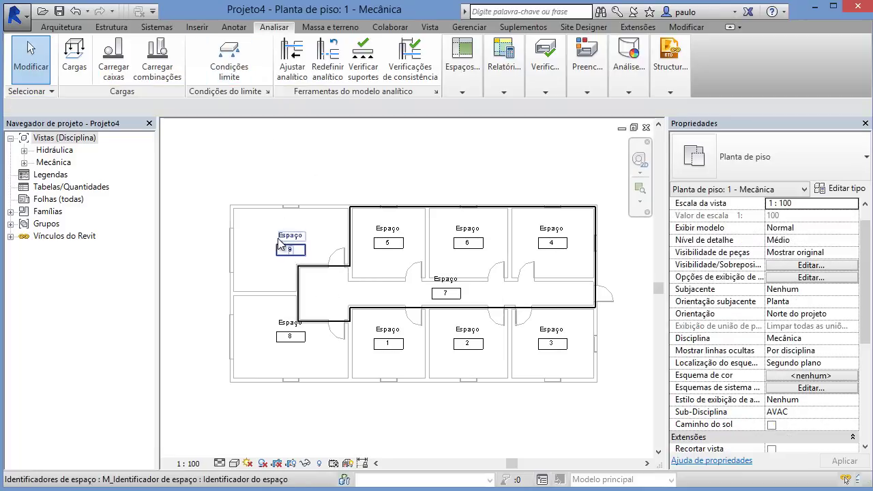
# Step: Create Zona 3 from space 9 and add space 8 to it
pyautogui.click(263, 221)
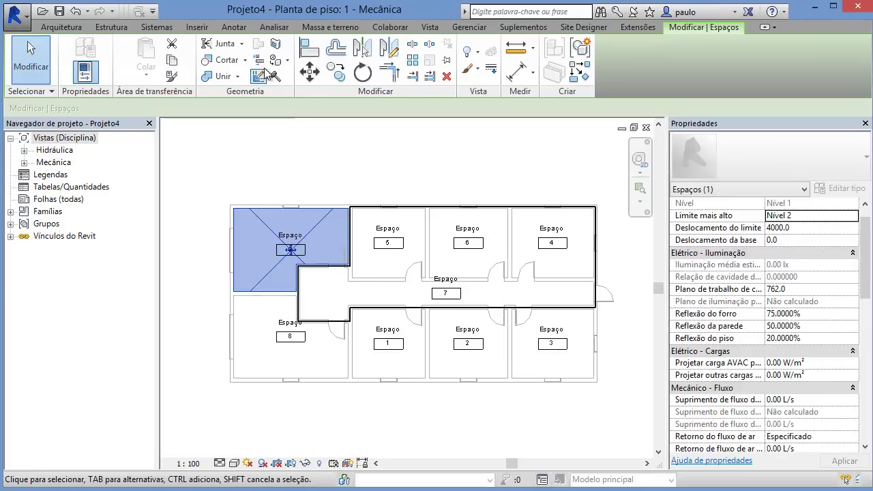
pyautogui.click(273, 26)
pyautogui.click(493, 91)
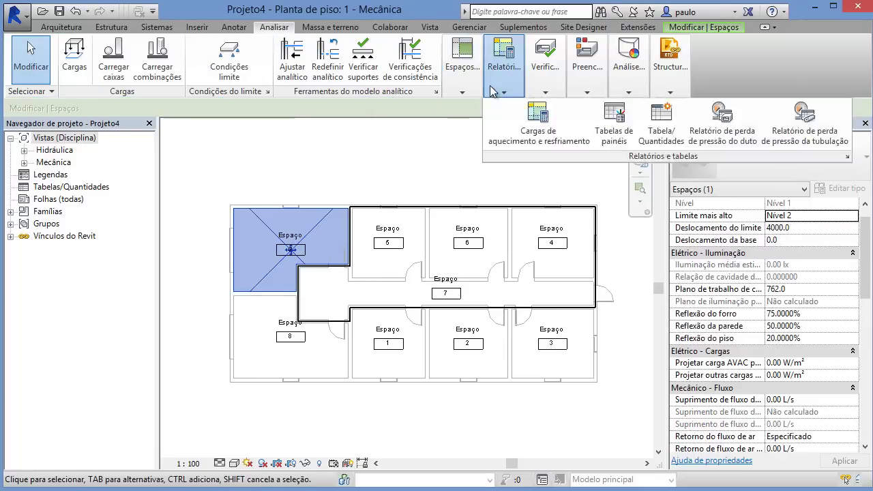
pyautogui.click(463, 92)
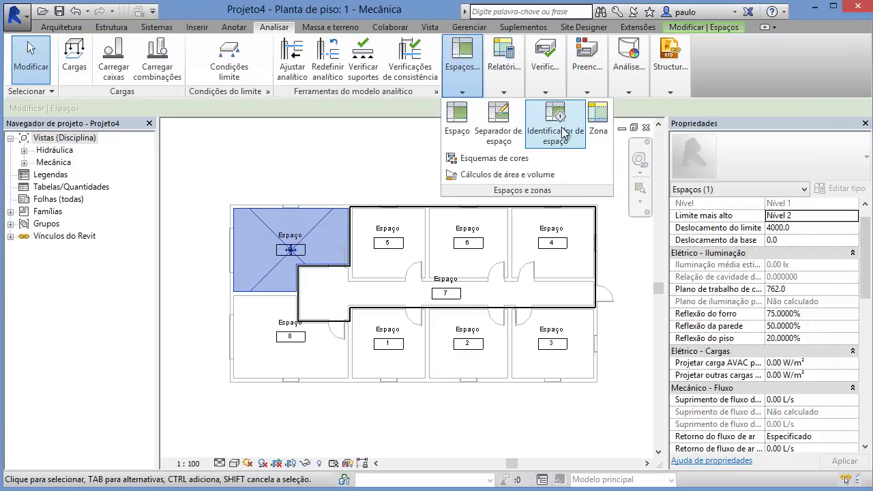
pyautogui.click(599, 123)
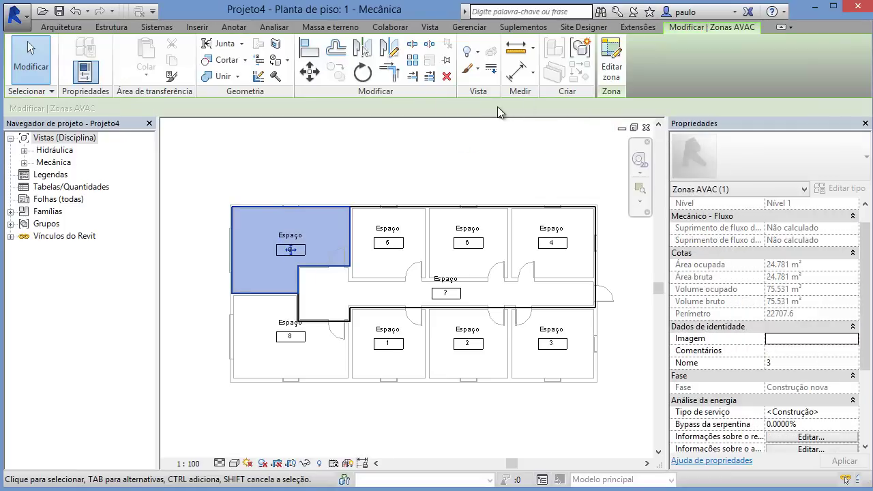
pyautogui.click(609, 77)
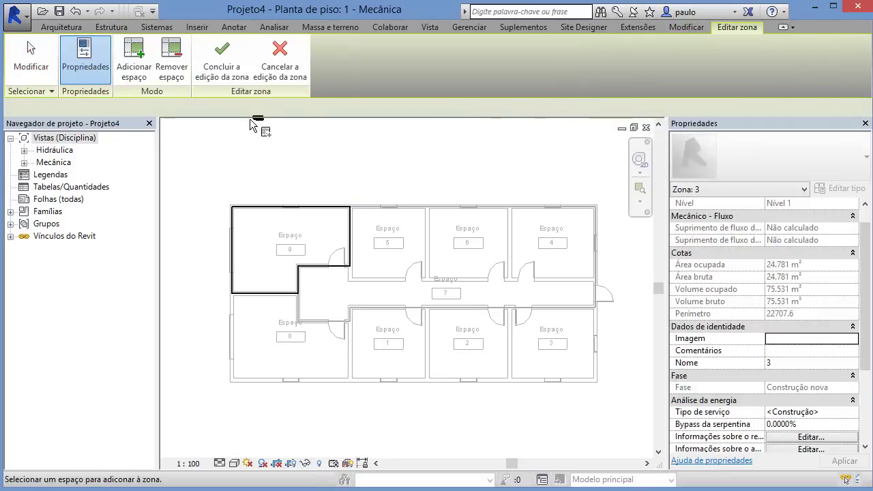
pyautogui.click(266, 323)
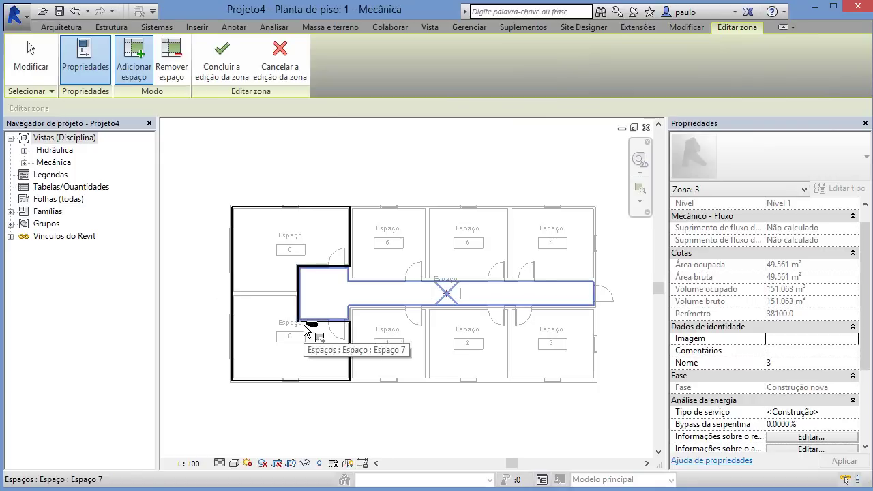
pyautogui.click(223, 56)
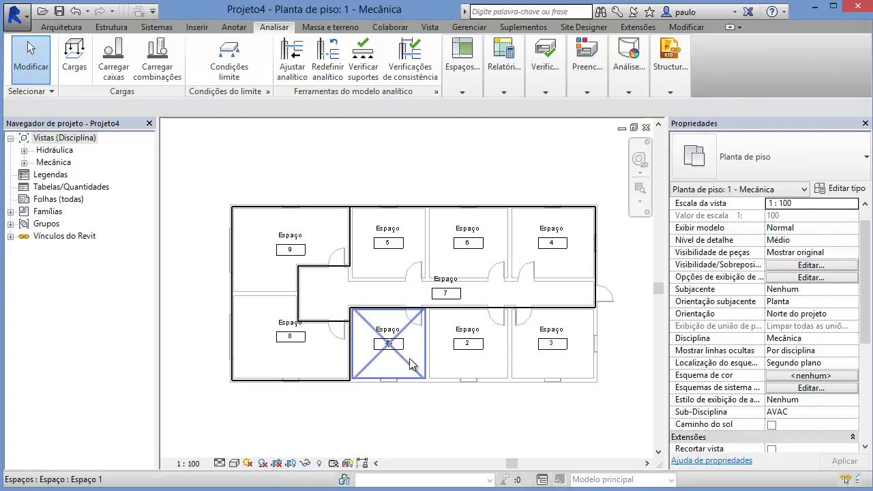
pyautogui.click(408, 360)
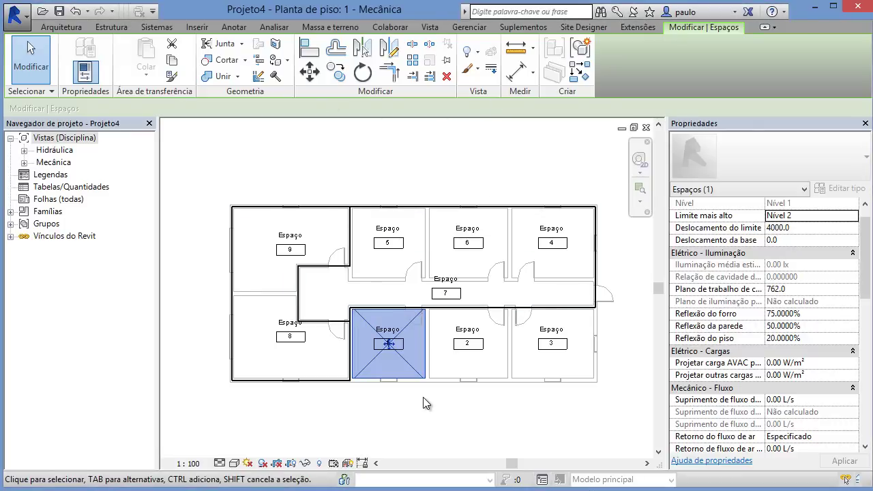
# Step: Create Zona 4 from space 1 and add spaces 2 and 3
pyautogui.click(269, 29)
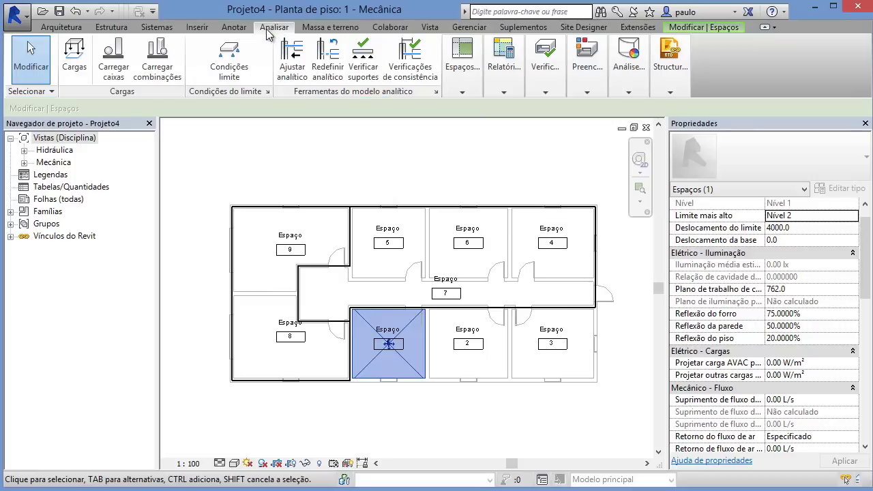
pyautogui.click(464, 91)
pyautogui.click(522, 121)
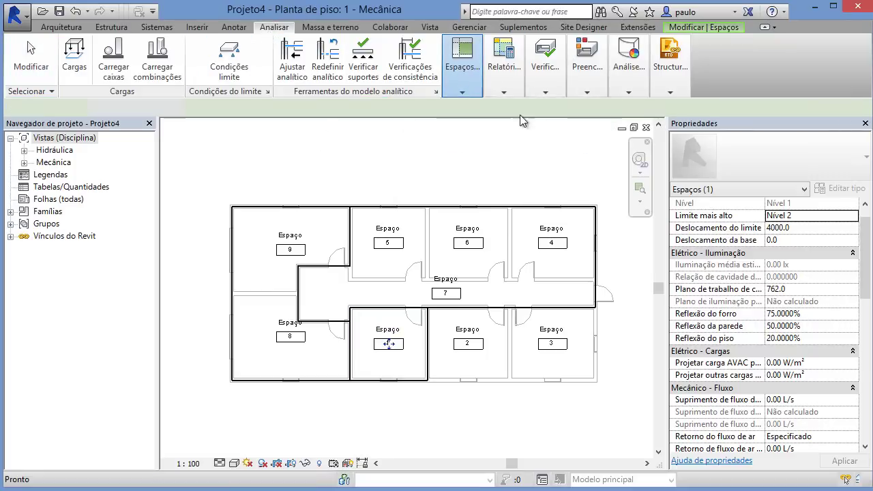
pyautogui.click(616, 69)
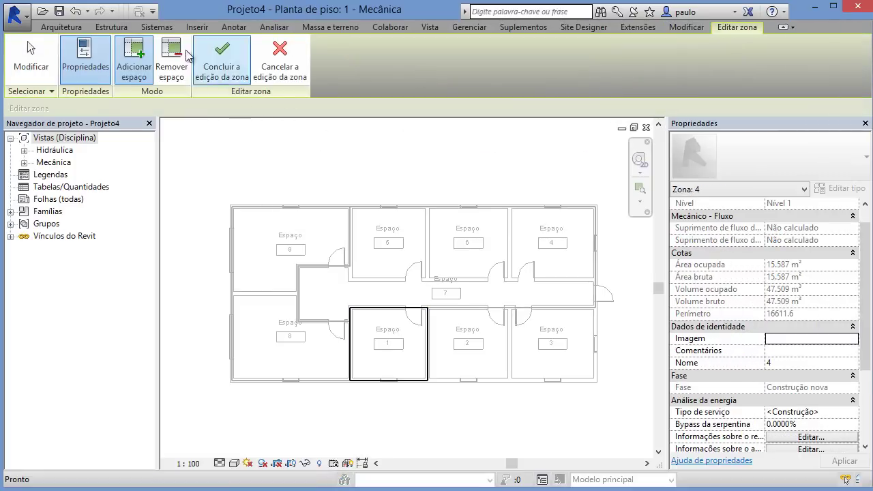
pyautogui.click(453, 358)
pyautogui.click(530, 365)
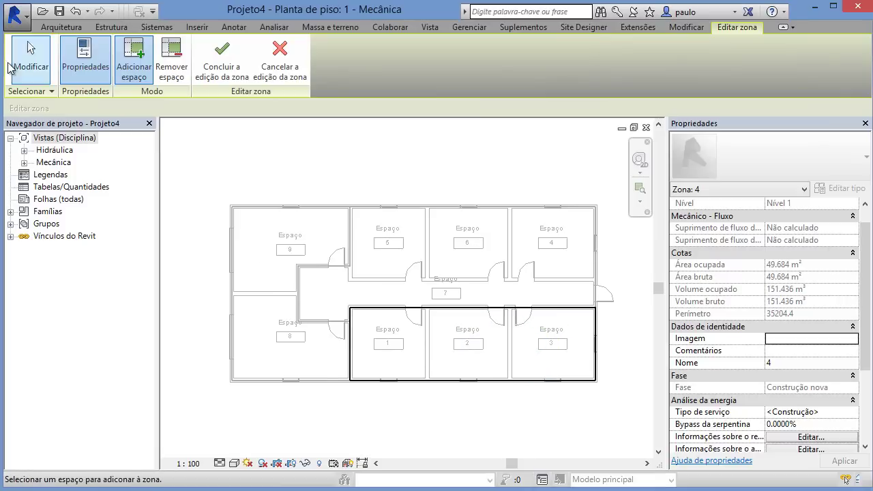
pyautogui.click(222, 60)
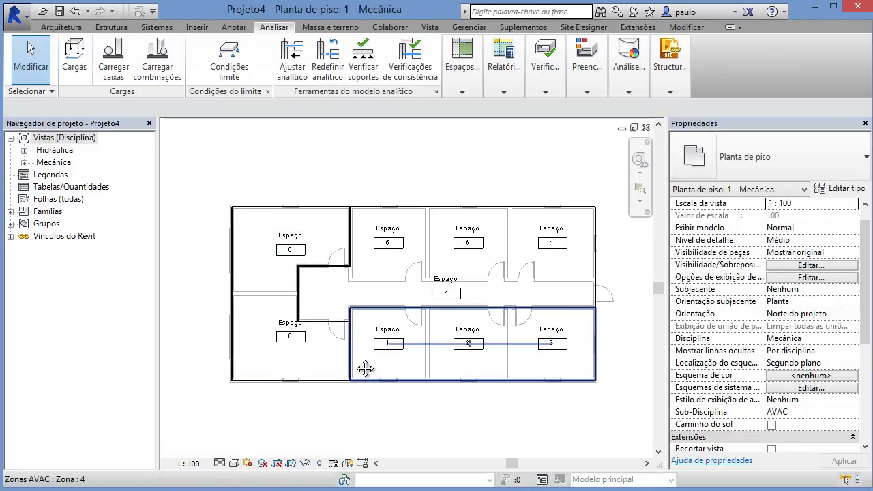
# Step: Zoom to the floor plan and inspect space 8's properties
pyautogui.scroll(-1, 357, 327)
pyautogui.scroll(-1, 357, 327)
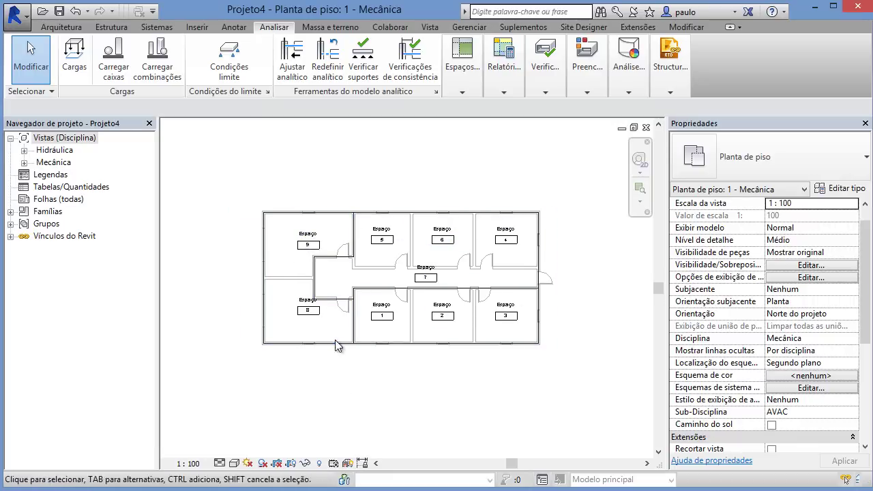
pyautogui.moveTo(277, 334); pyautogui.dragTo(289, 313, button='middle')
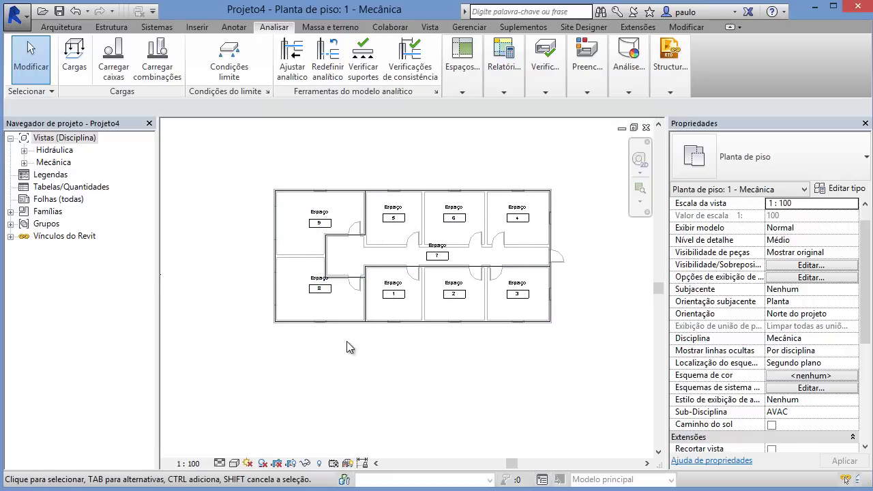
pyautogui.click(334, 304)
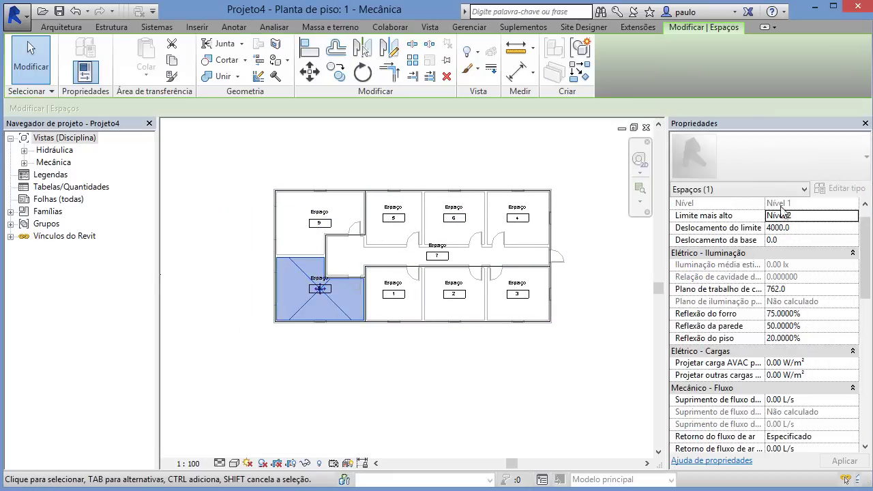
pyautogui.moveTo(865, 237)
pyautogui.mouseDown()
pyautogui.moveTo(865, 363)
pyautogui.moveTo(865, 233)
pyautogui.mouseUp()
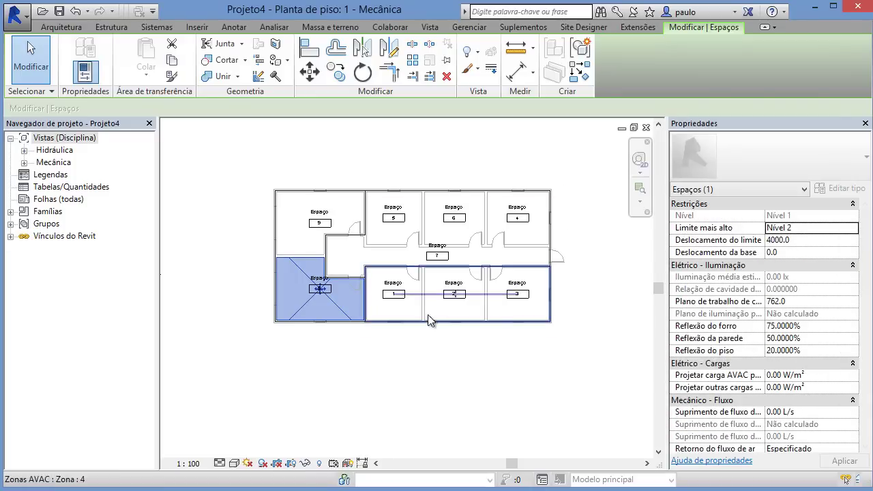
pyautogui.click(387, 379)
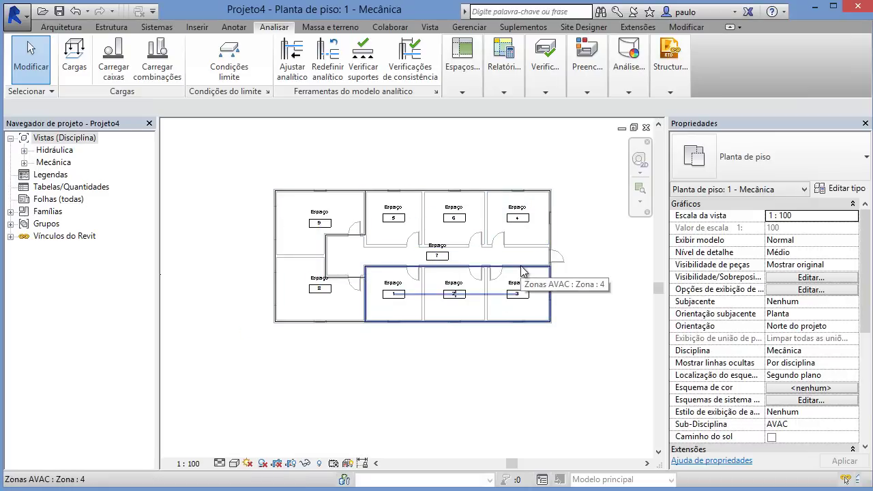
# Step: Bring up the Legenda de preenchimento de cor choice from the Analisar color fill options
pyautogui.moveTo(484, 265); pyautogui.dragTo(445, 260, button='middle')
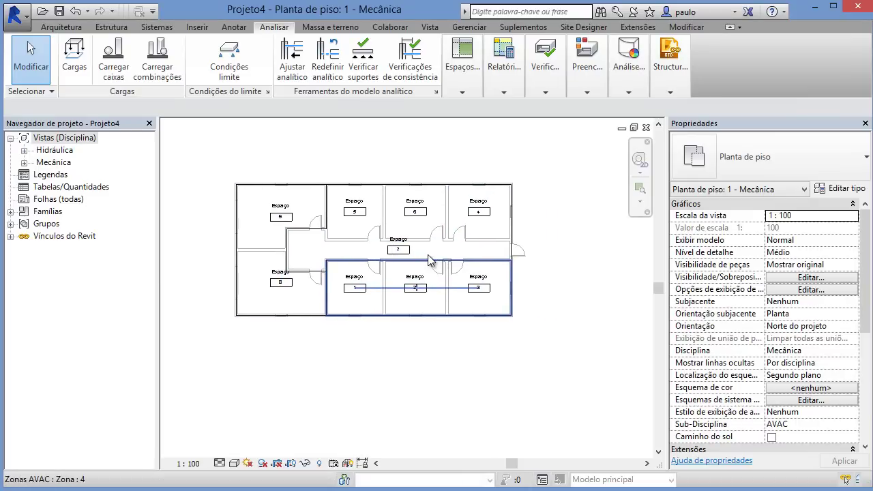
pyautogui.click(463, 90)
pyautogui.click(587, 90)
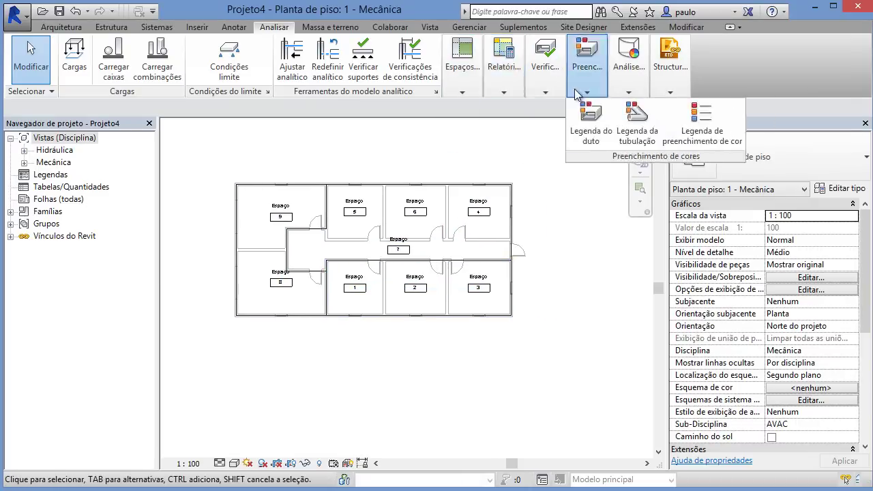
# Step: Place a Zonas AVAC colour fill legend and move it to the right of the plan
pyautogui.click(701, 122)
pyautogui.click(426, 143)
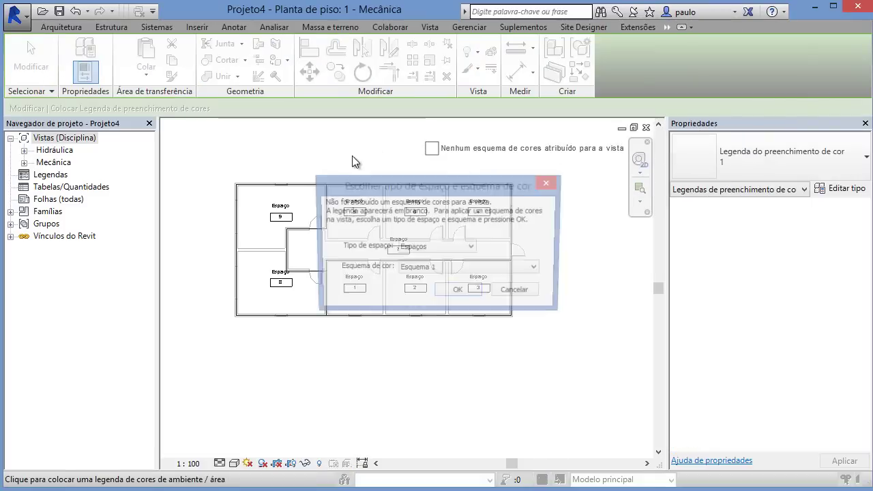
pyautogui.click(430, 248)
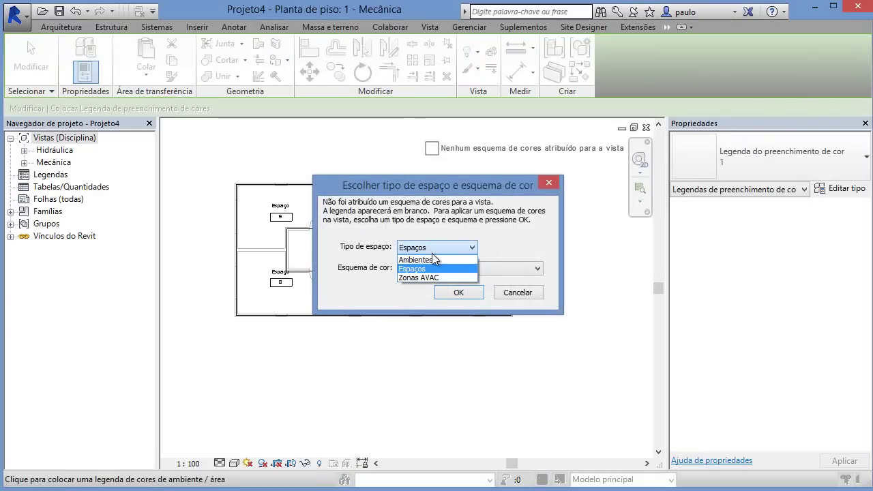
pyautogui.click(413, 279)
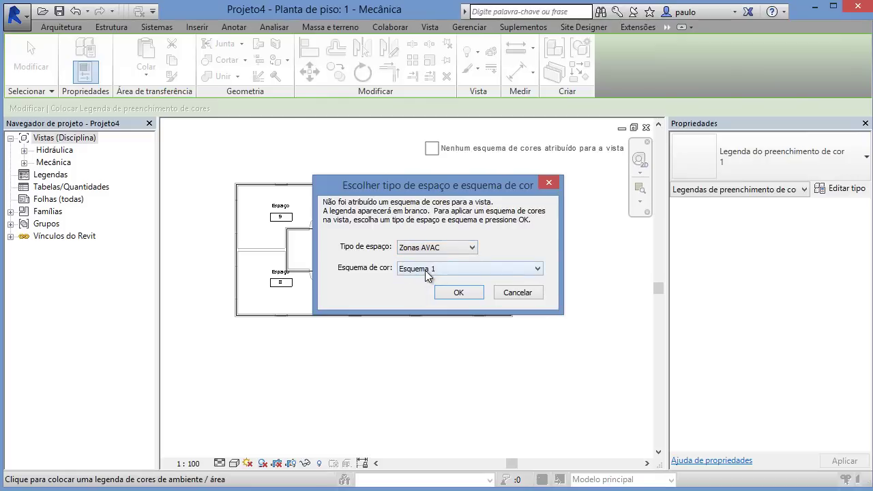
pyautogui.click(458, 293)
pyautogui.click(452, 155)
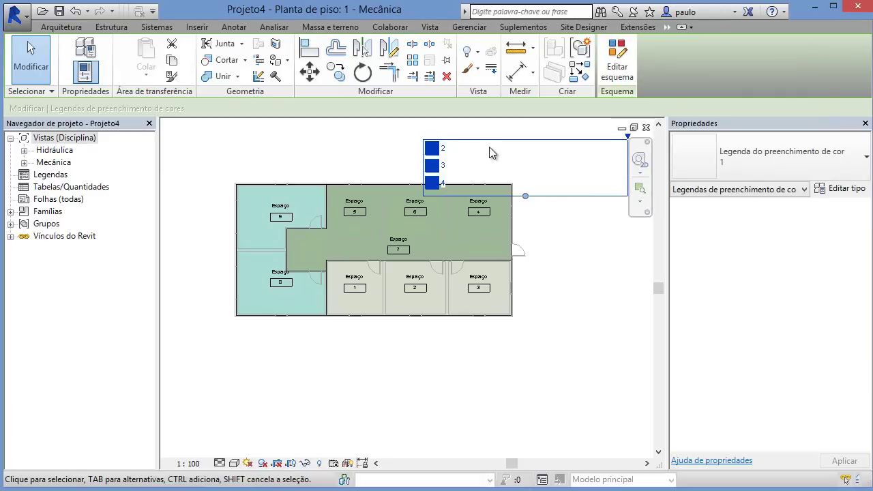
pyautogui.moveTo(505, 140); pyautogui.dragTo(620, 222)
pyautogui.click(552, 375)
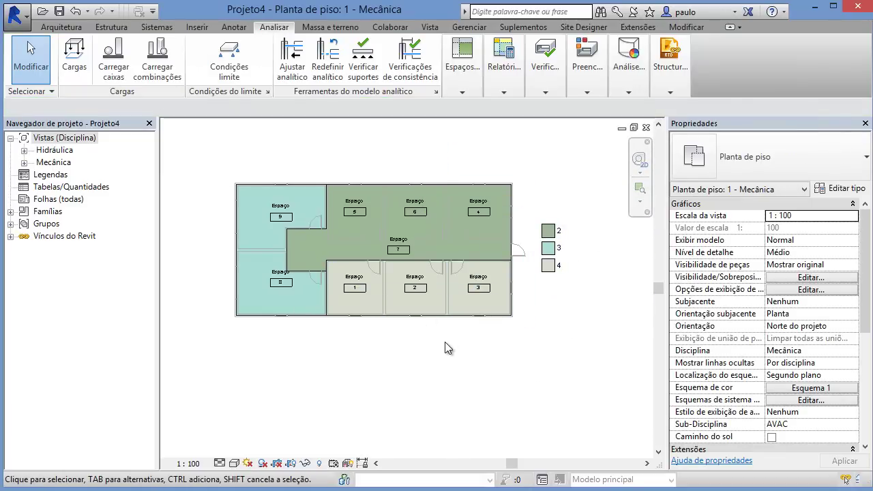
# Step: Centre the plan on Space 8 and inspect its load and airflow properties
pyautogui.scroll(5, 302, 306)
pyautogui.moveTo(231, 340); pyautogui.dragTo(313, 375, button='middle')
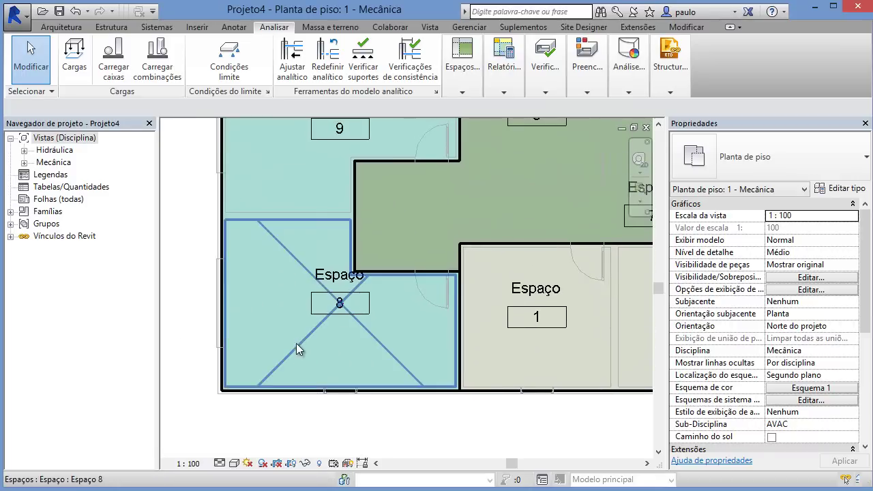
pyautogui.click(295, 341)
pyautogui.moveTo(870, 255); pyautogui.dragTo(870, 226)
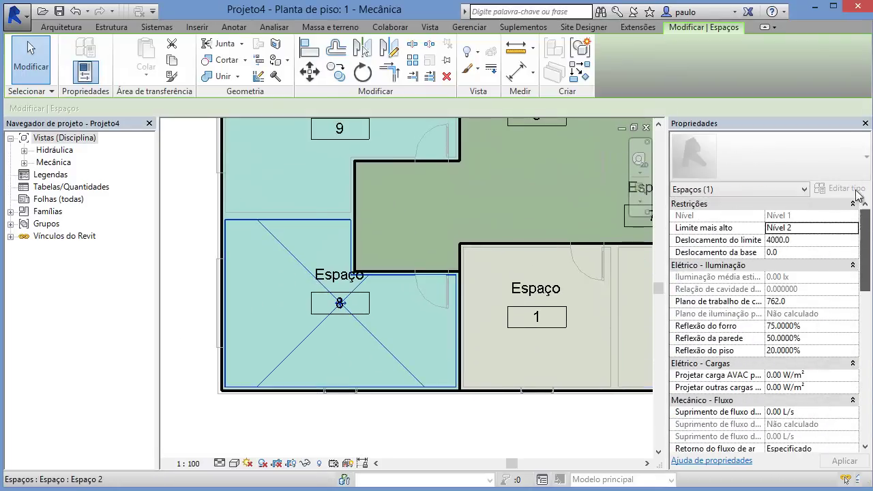
pyautogui.click(261, 423)
# Step: Recheck Space 8's properties, then bring up the Analisar Relatórios list
pyautogui.scroll(-2, 400, 347)
pyautogui.scroll(-2, 400, 347)
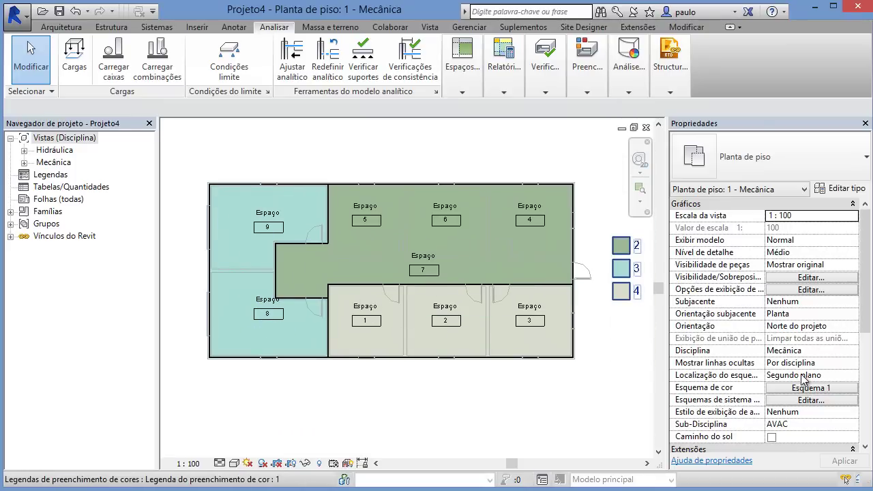
pyautogui.click(238, 340)
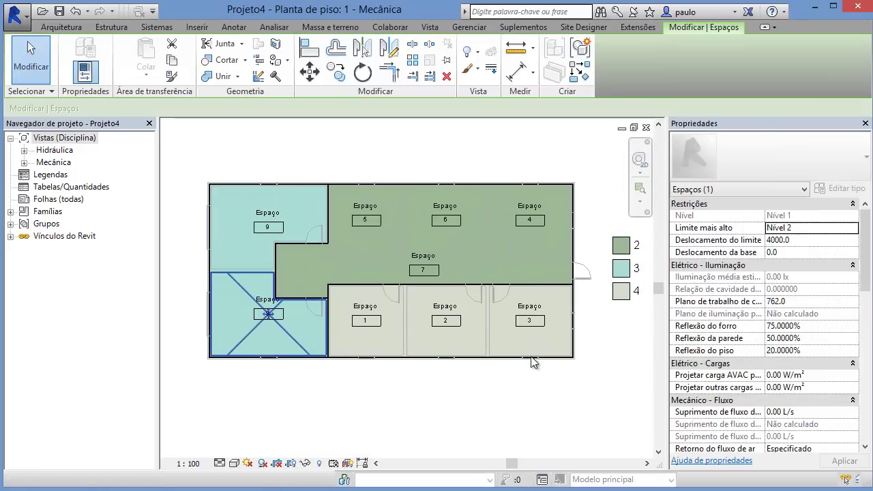
pyautogui.moveTo(870, 271); pyautogui.dragTo(871, 314)
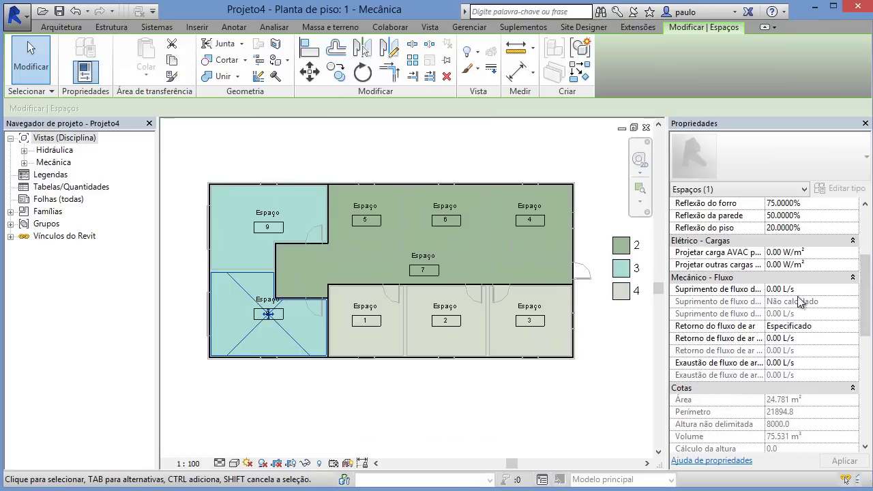
pyautogui.click(444, 411)
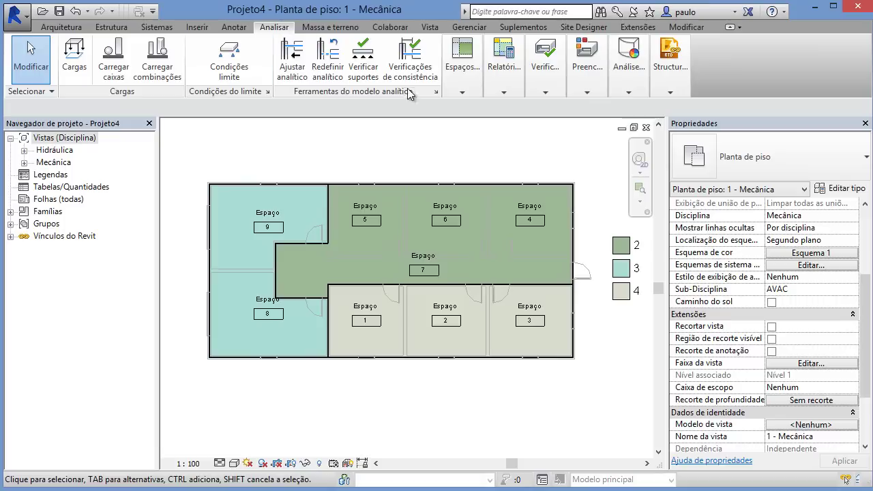
pyautogui.click(460, 93)
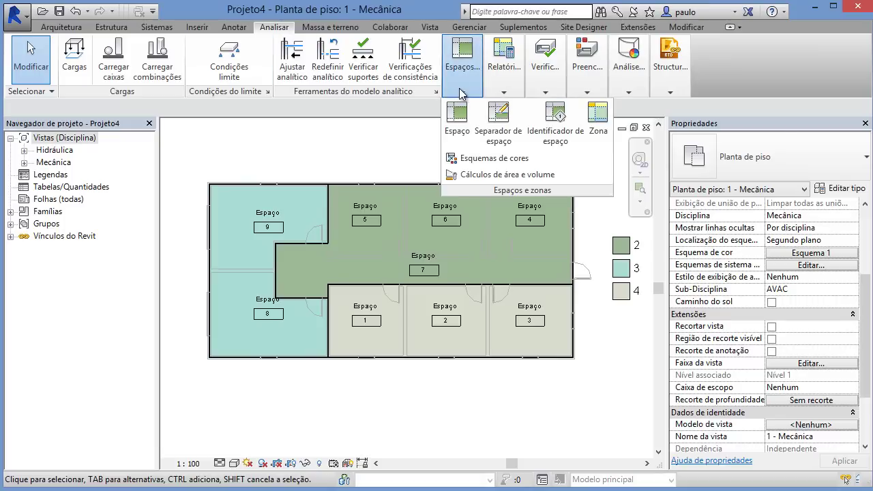
pyautogui.click(501, 88)
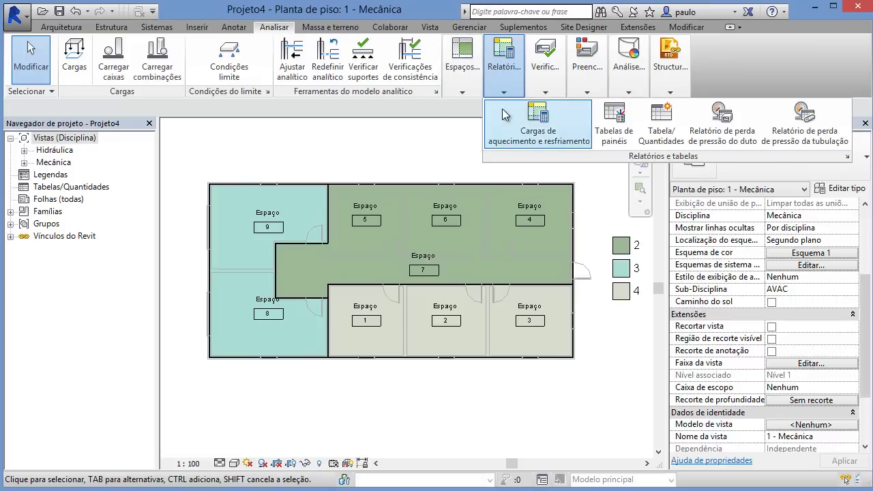
# Step: Start the heating and cooling loads analysis with Escritório building type and reference level Nível 2
pyautogui.click(537, 123)
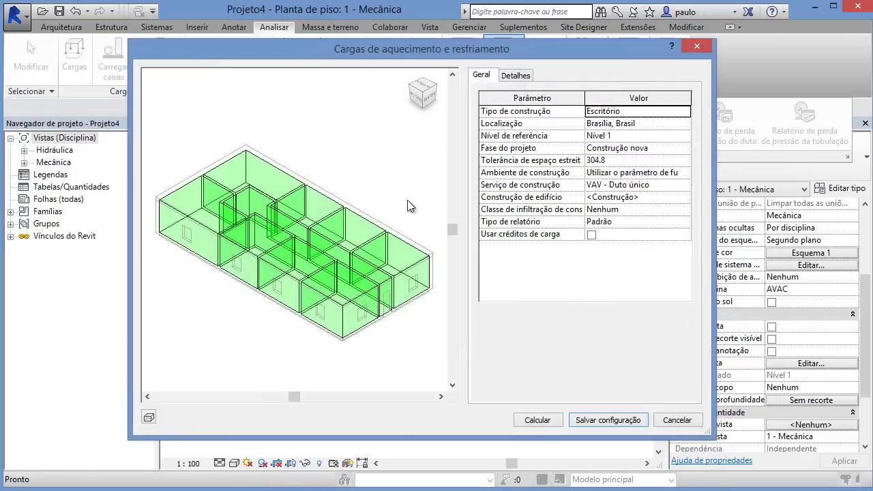
pyautogui.moveTo(495, 48); pyautogui.dragTo(430, 49)
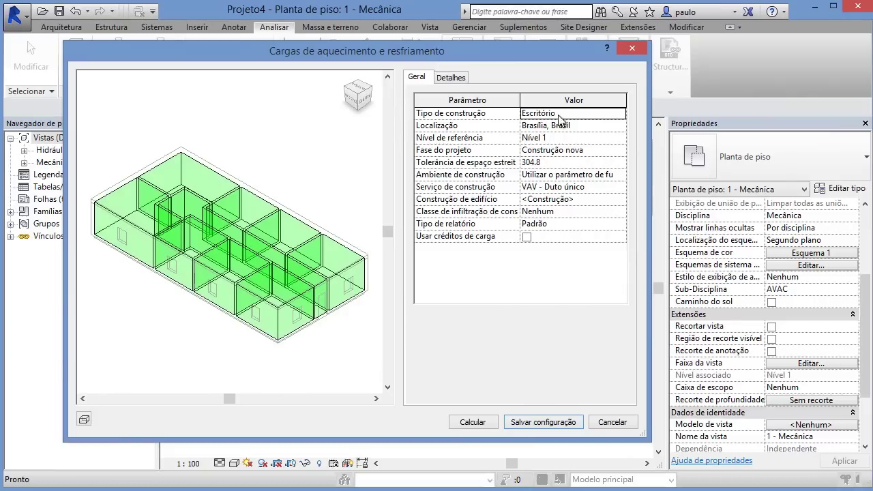
pyautogui.click(620, 114)
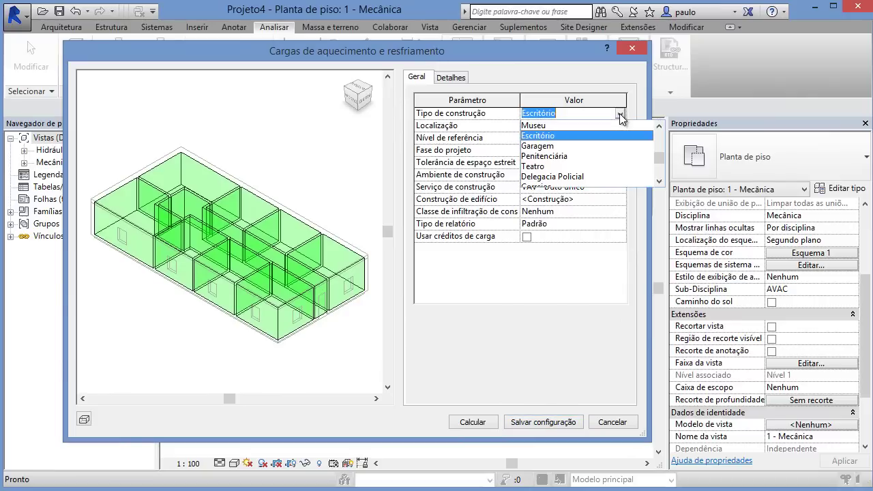
pyautogui.click(620, 113)
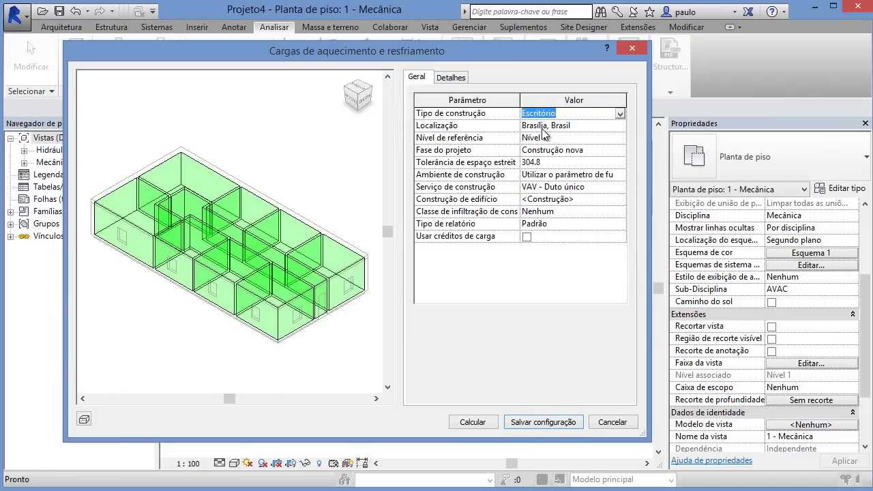
pyautogui.click(619, 139)
pyautogui.click(621, 139)
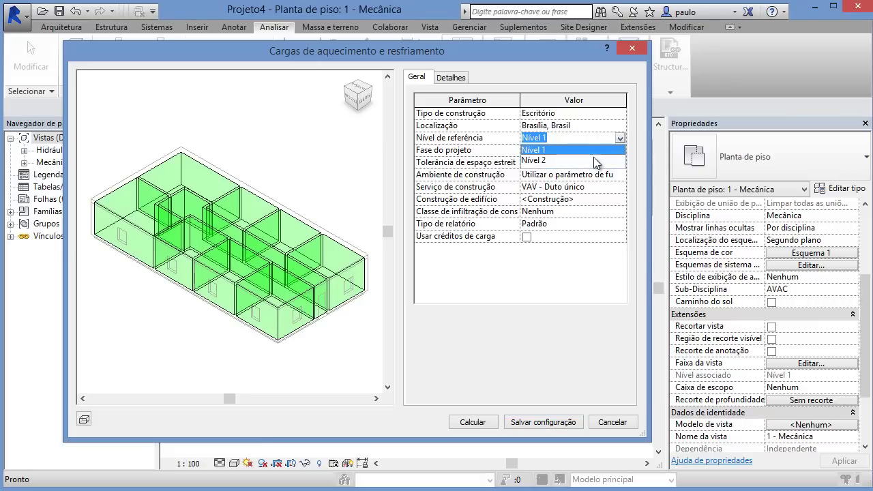
pyautogui.click(595, 161)
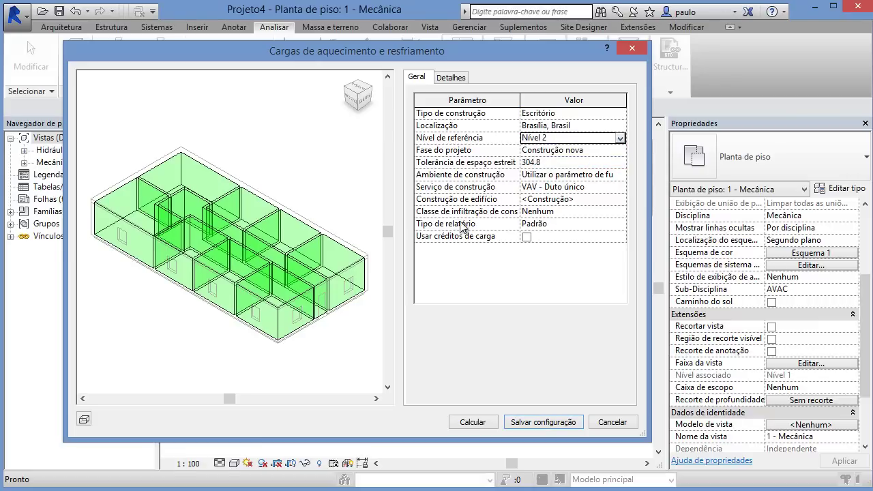
# Step: Set the report type to Detalhado and keep the infiltration class at Nenhum
pyautogui.click(620, 224)
pyautogui.click(620, 223)
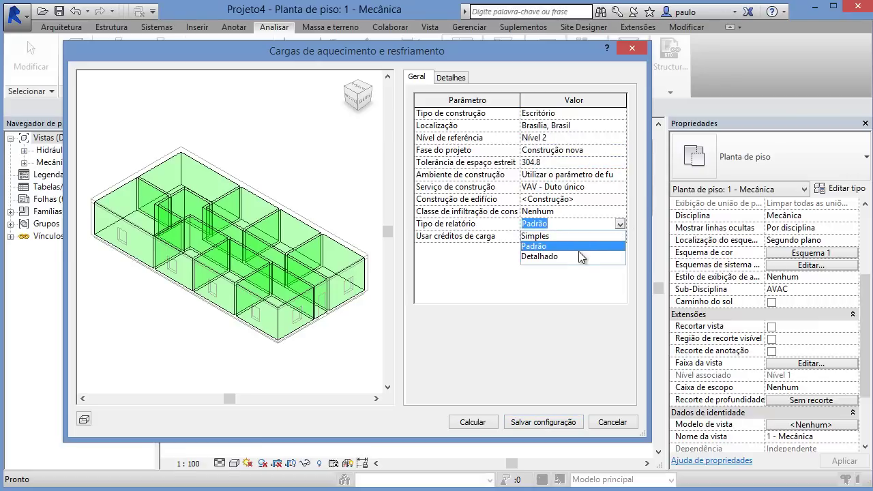
pyautogui.click(579, 254)
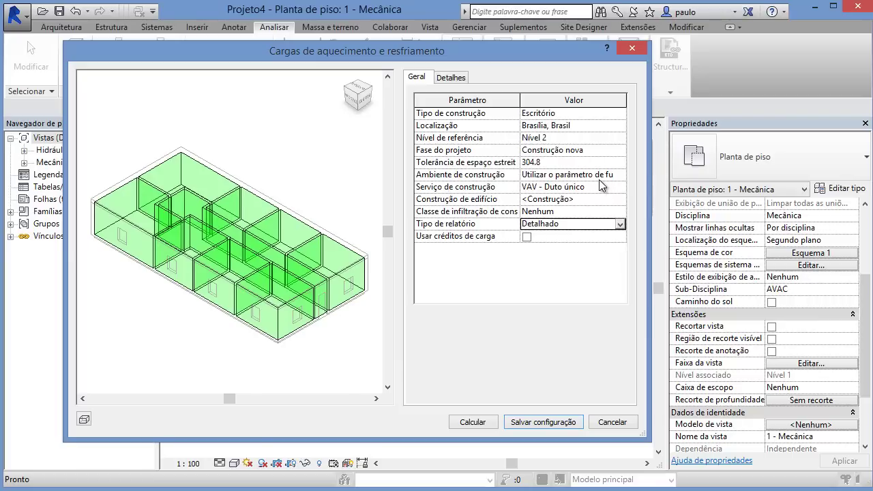
pyautogui.click(622, 212)
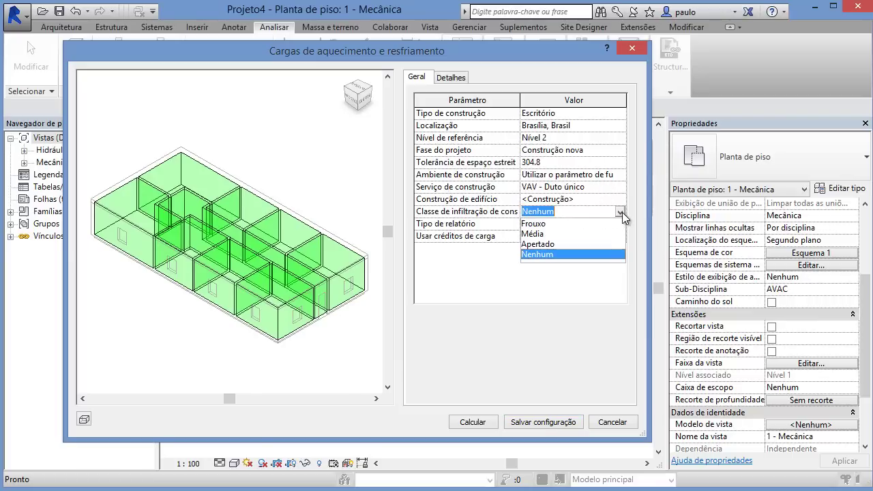
pyautogui.click(595, 253)
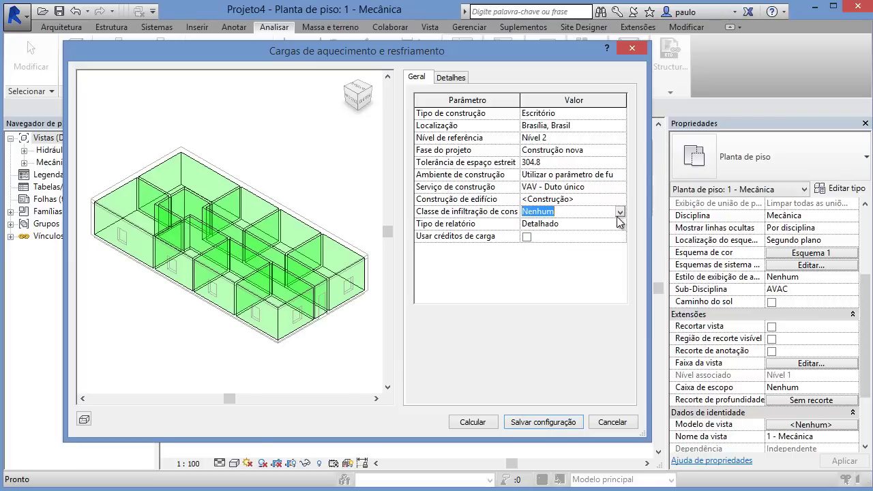
pyautogui.click(567, 298)
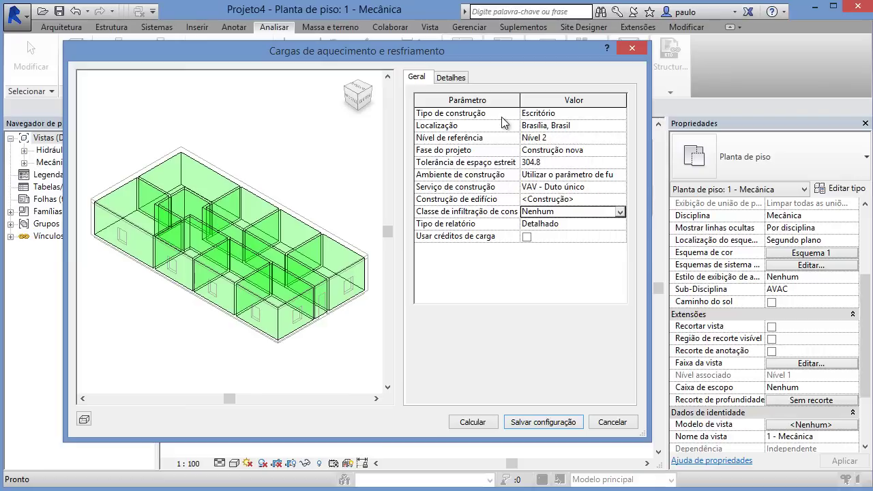
# Step: Calculate the Relatório de cargas (4,630 W peak cooling), review it, and reopen the loads settings
pyautogui.click(476, 422)
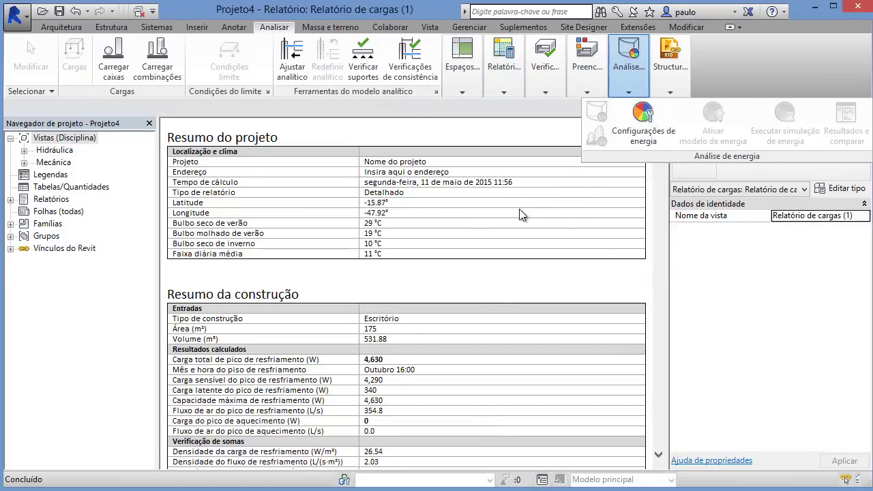
pyautogui.scroll(-5, 488, 203)
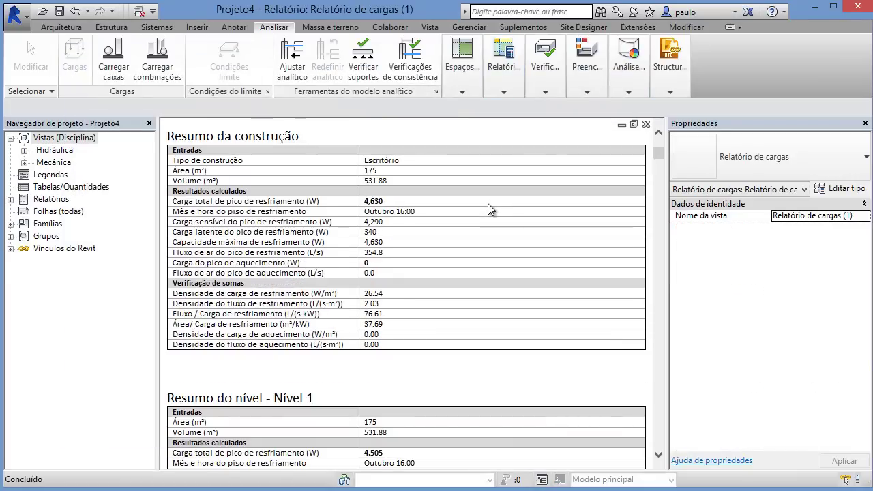
pyautogui.scroll(-14, 488, 203)
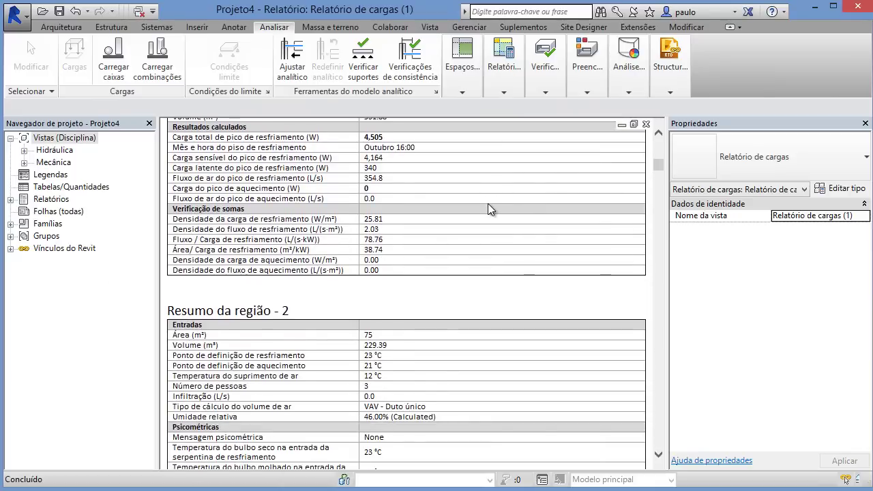
pyautogui.scroll(-18, 488, 203)
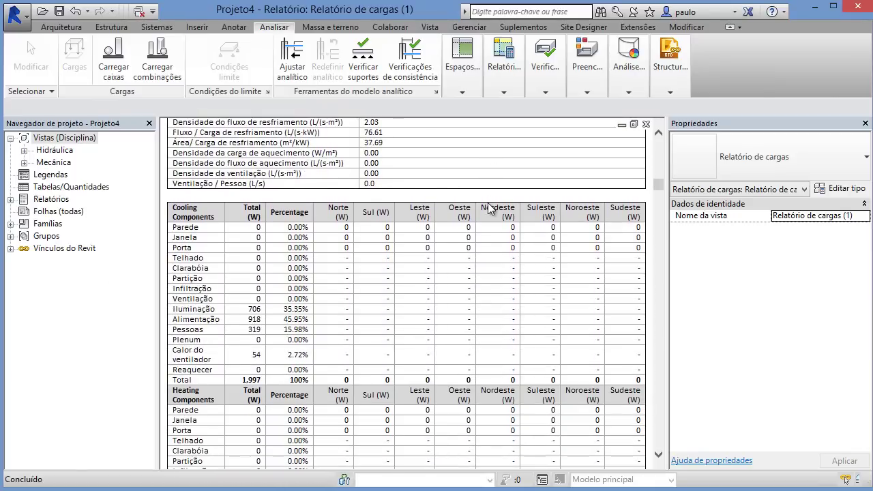
pyautogui.scroll(-3, 488, 203)
pyautogui.scroll(20, 487, 203)
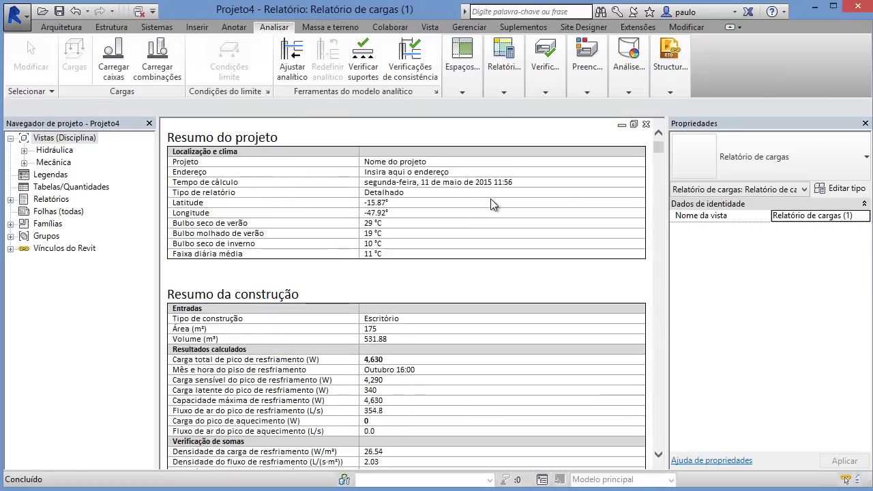
pyautogui.click(505, 87)
pyautogui.click(511, 130)
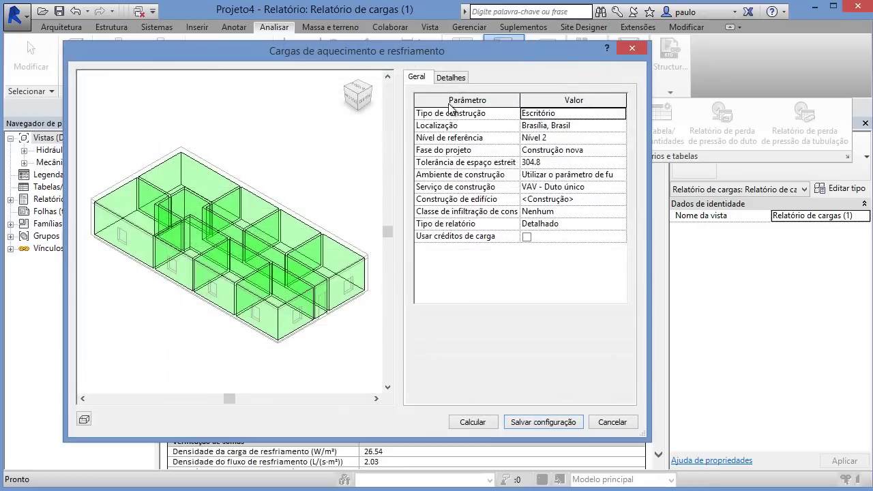
# Step: Expand zone 4 in the Detalhes tab, then close the loads dialog and report view
pyautogui.click(449, 78)
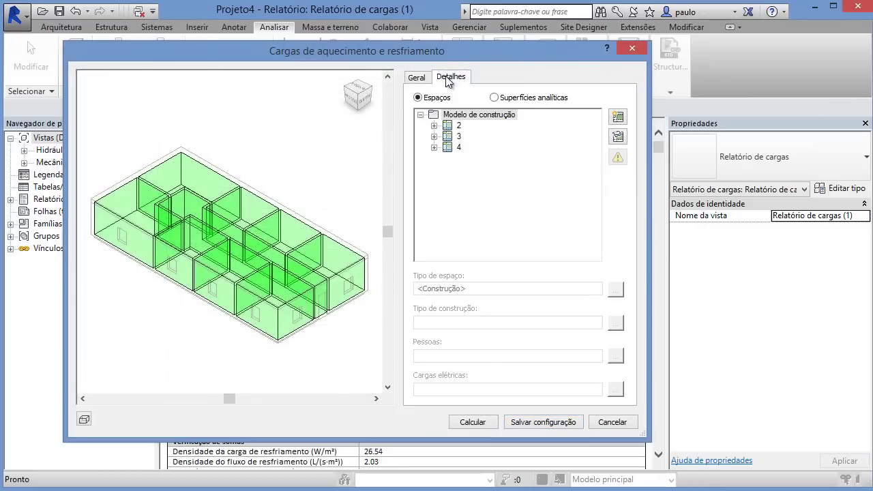
pyautogui.click(435, 149)
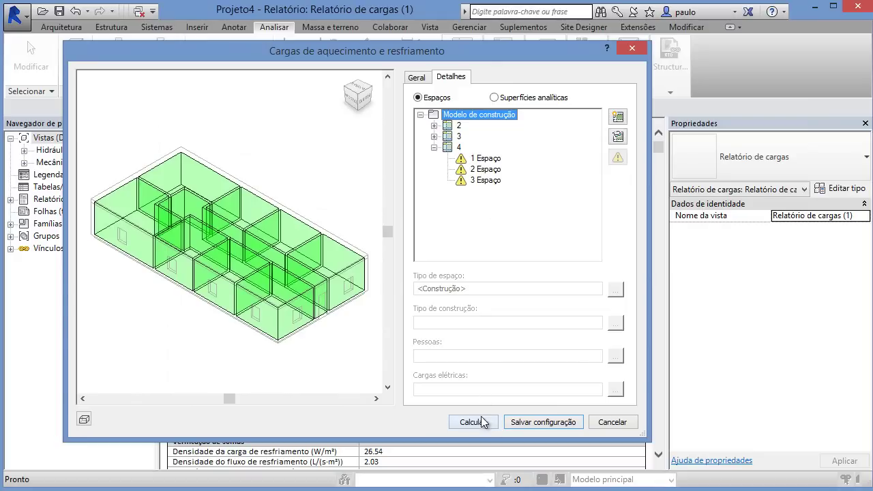
pyautogui.click(633, 49)
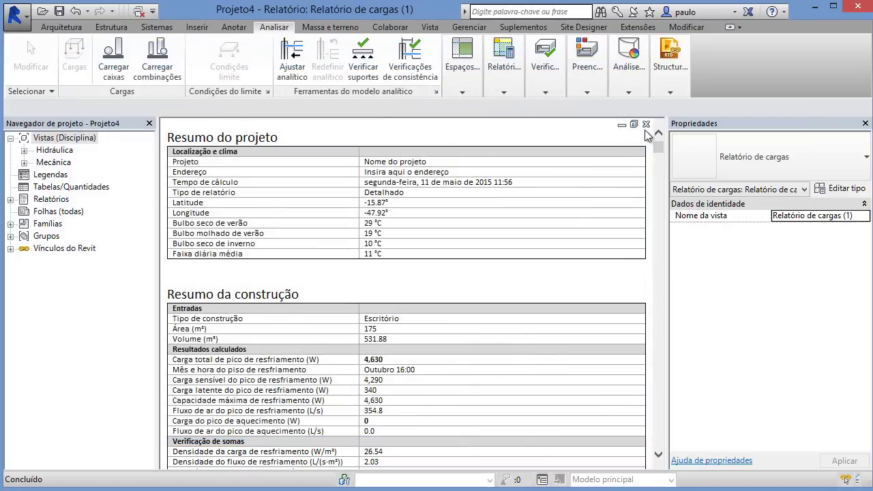
pyautogui.click(645, 126)
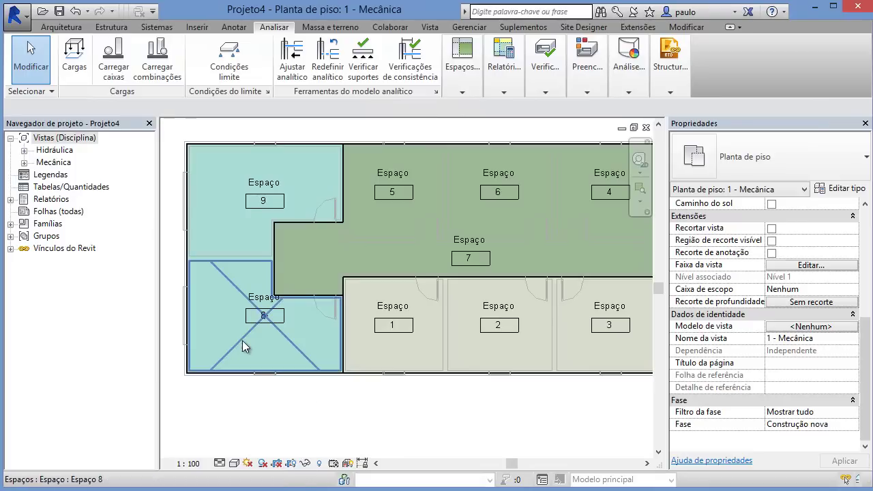
# Step: Name space 9 'Meeting Room' in Properties and verify the change
pyautogui.click(243, 341)
pyautogui.moveTo(867, 310); pyautogui.dragTo(869, 338)
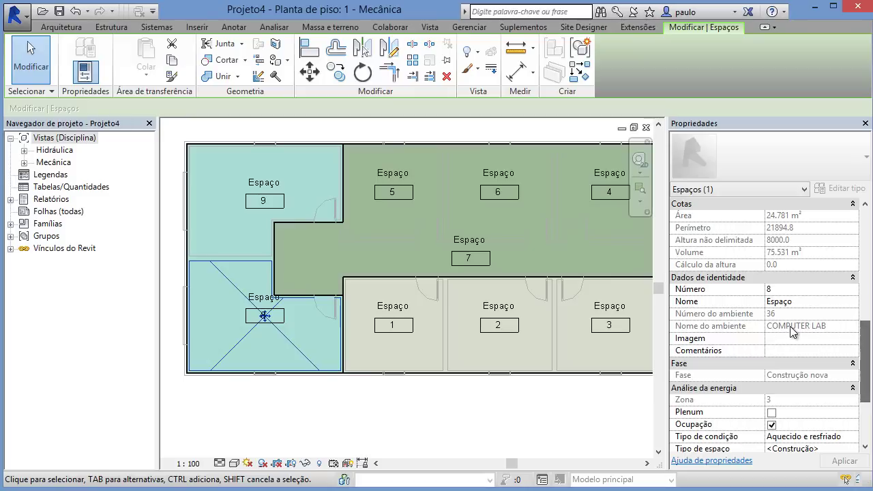
pyautogui.click(242, 223)
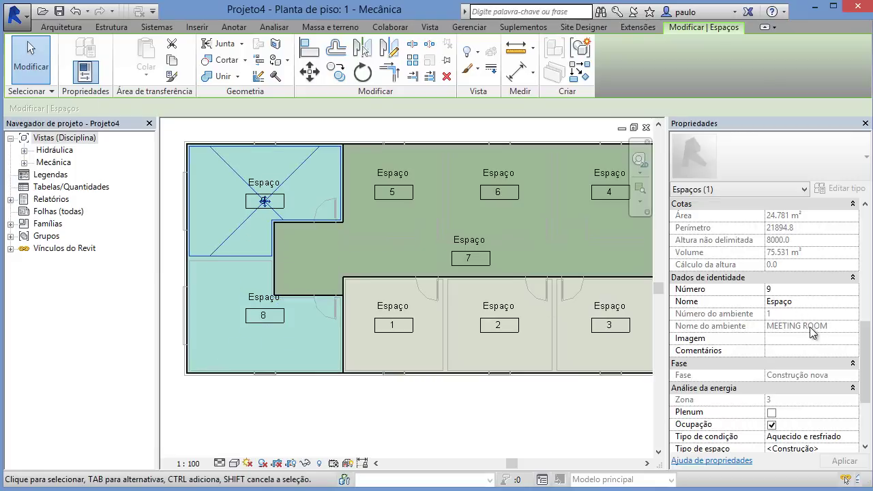
pyautogui.click(813, 300)
pyautogui.write('M')
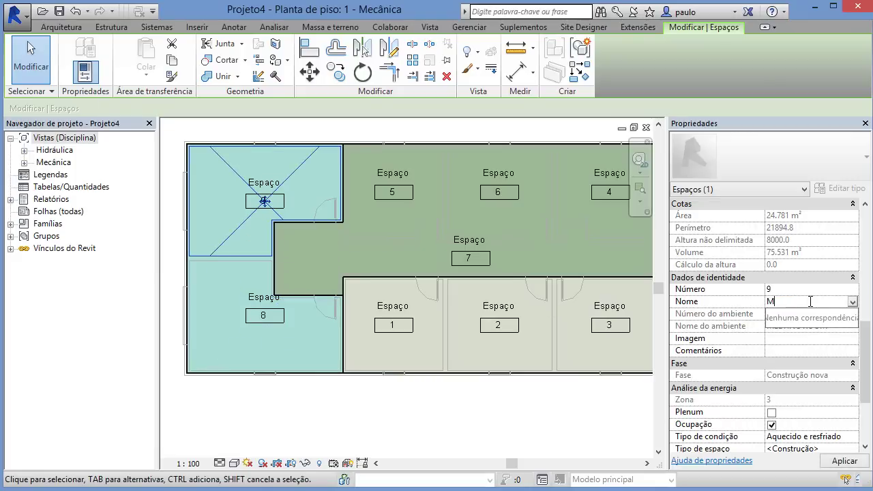
pyautogui.write('eeting Room')
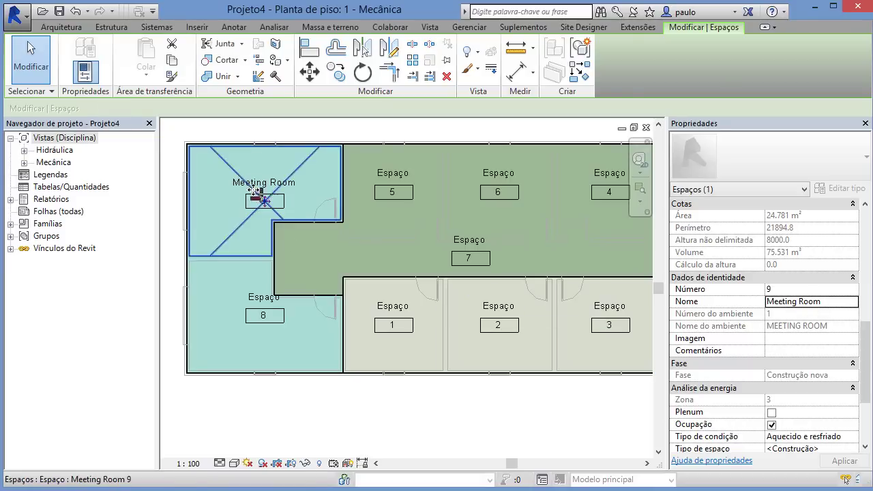
pyautogui.click(277, 410)
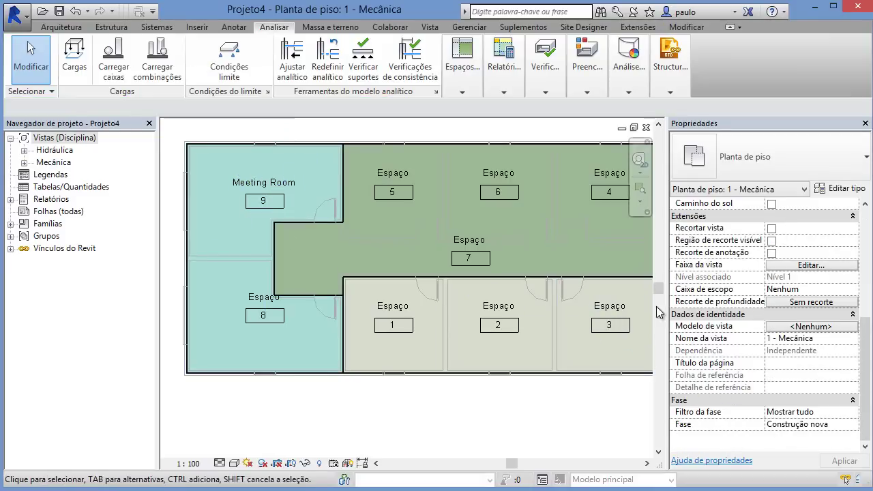
pyautogui.click(302, 160)
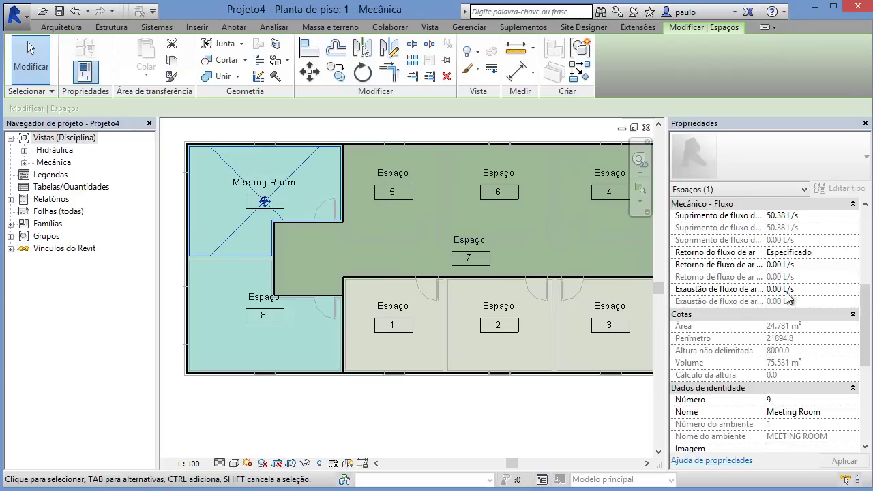
pyautogui.moveTo(865, 321)
pyautogui.mouseDown()
pyautogui.moveTo(866, 369)
pyautogui.moveTo(866, 337)
pyautogui.mouseUp()
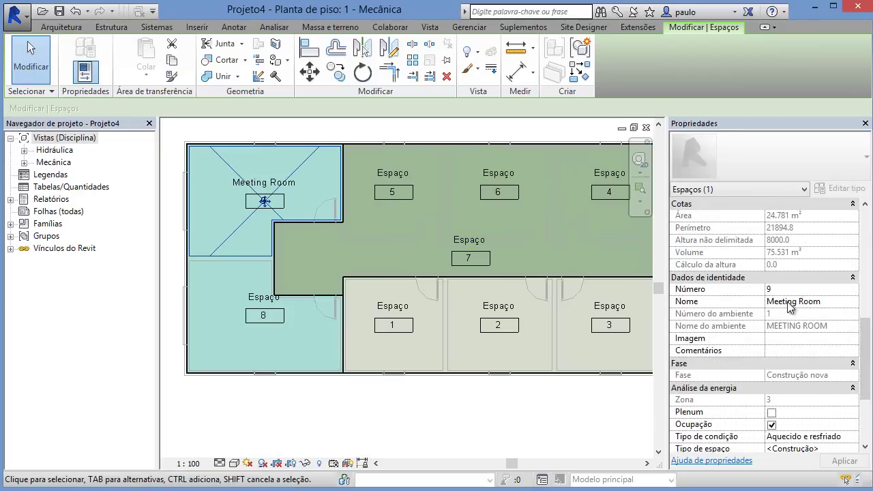
pyautogui.click(274, 29)
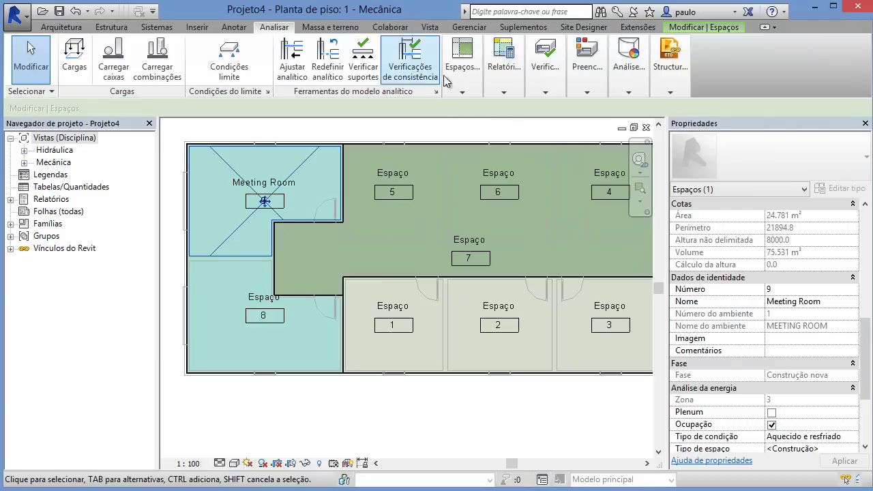
# Step: Reopen the heating and cooling loads analysis and review zone 3's Meeting Room settings in Detalhes
pyautogui.click(504, 68)
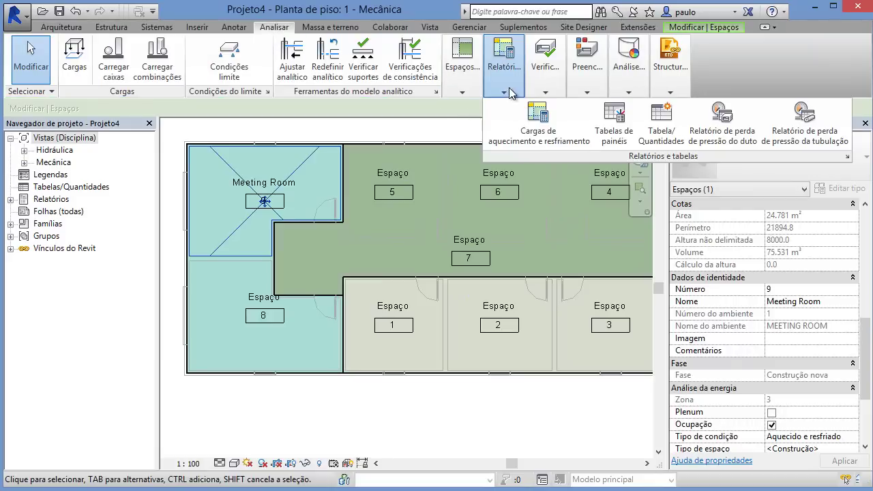
pyautogui.click(539, 136)
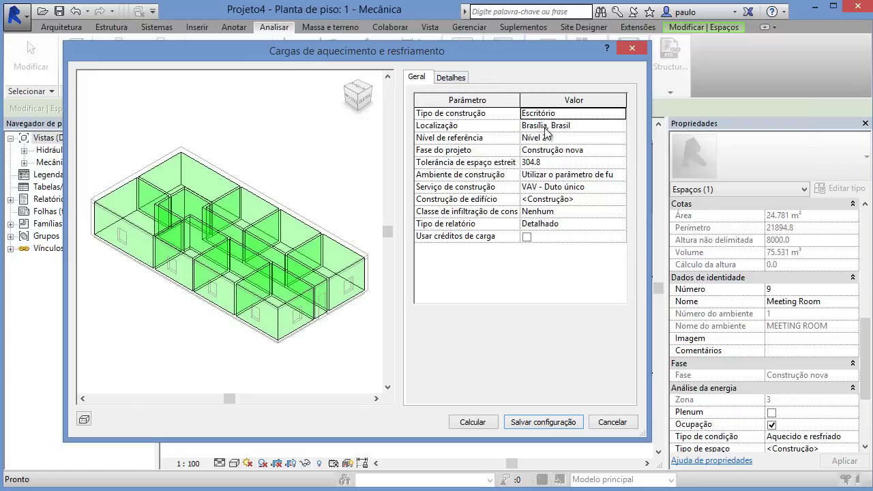
pyautogui.click(452, 77)
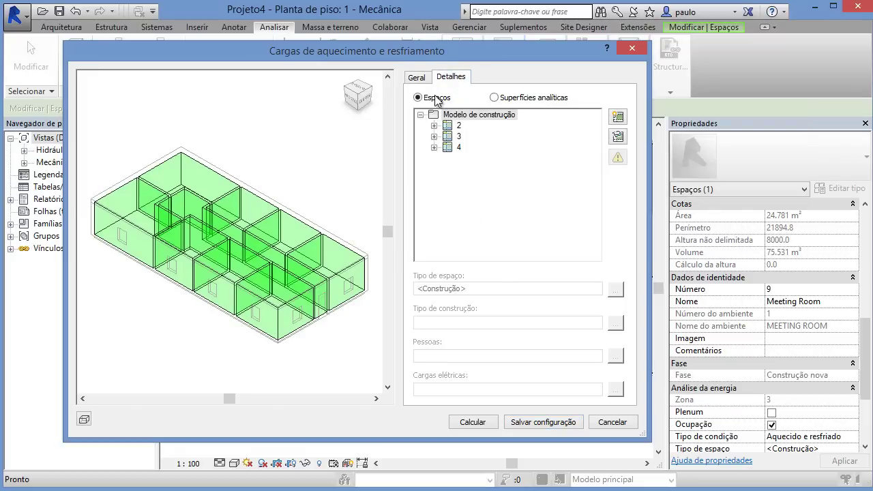
pyautogui.click(434, 138)
pyautogui.click(487, 161)
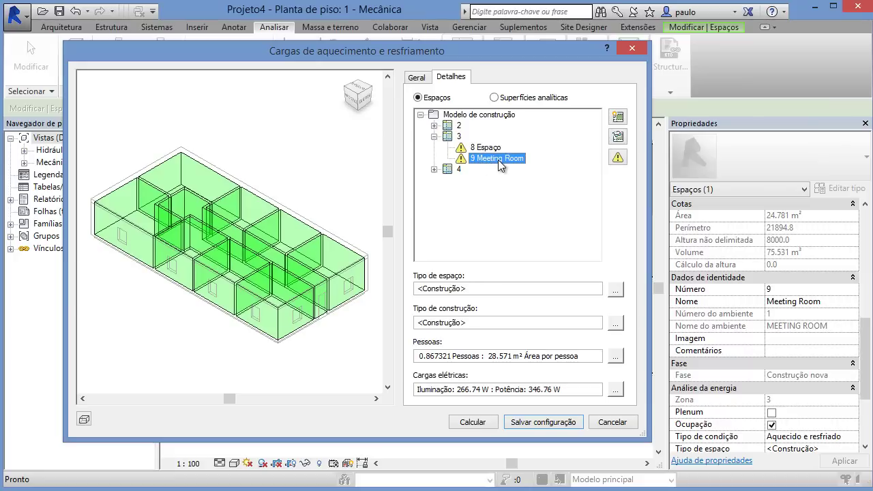
pyautogui.click(449, 136)
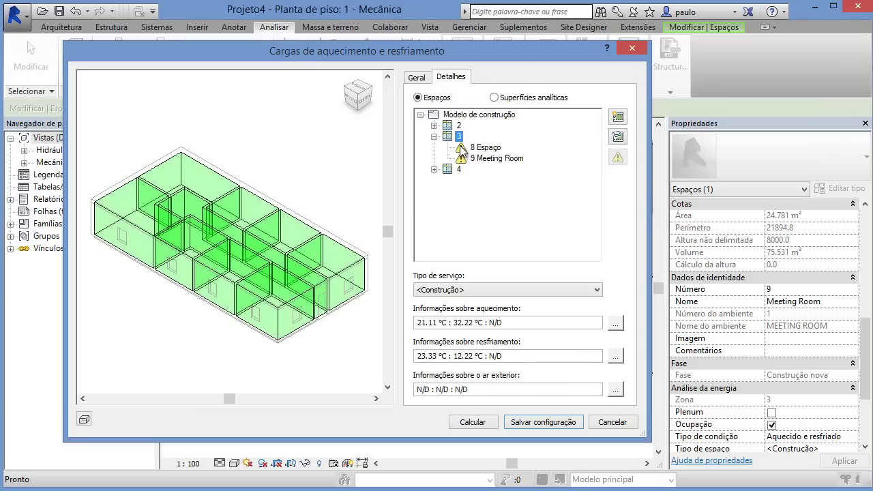
pyautogui.click(491, 158)
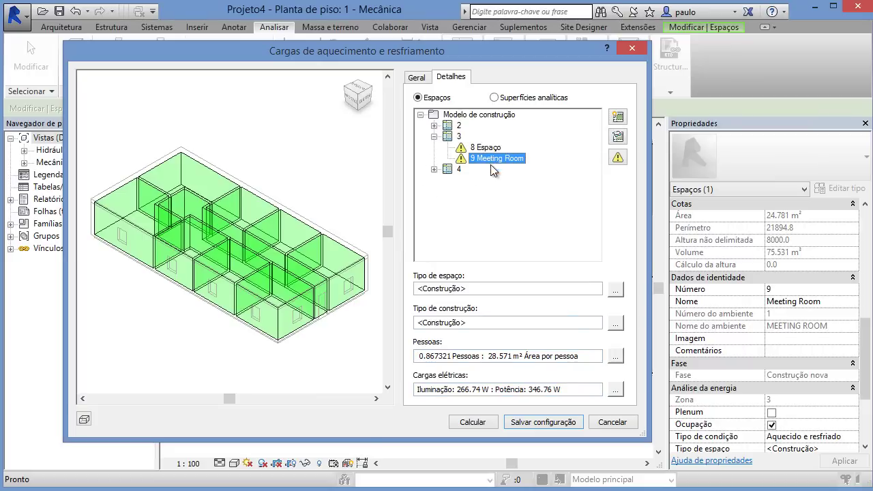
# Step: Calculate Relatório de cargas (2), scroll through it, and close the report
pyautogui.click(472, 421)
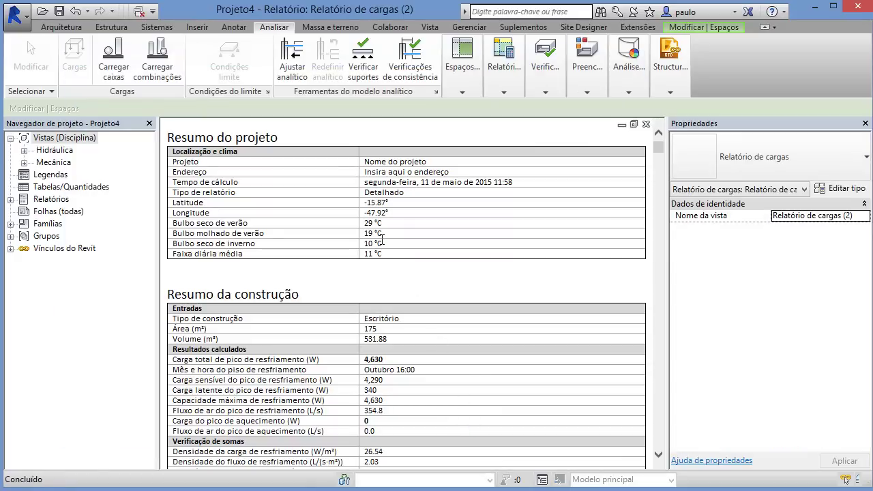
pyautogui.scroll(-10, 394, 289)
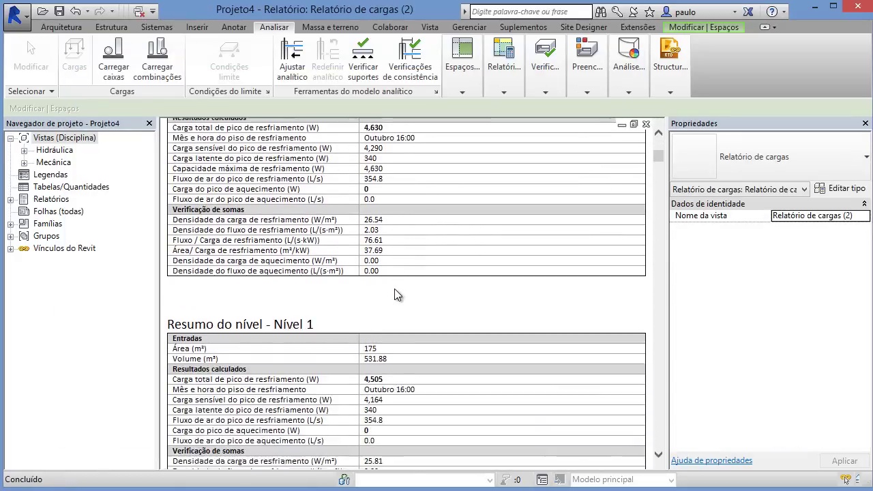
pyautogui.scroll(-12, 394, 288)
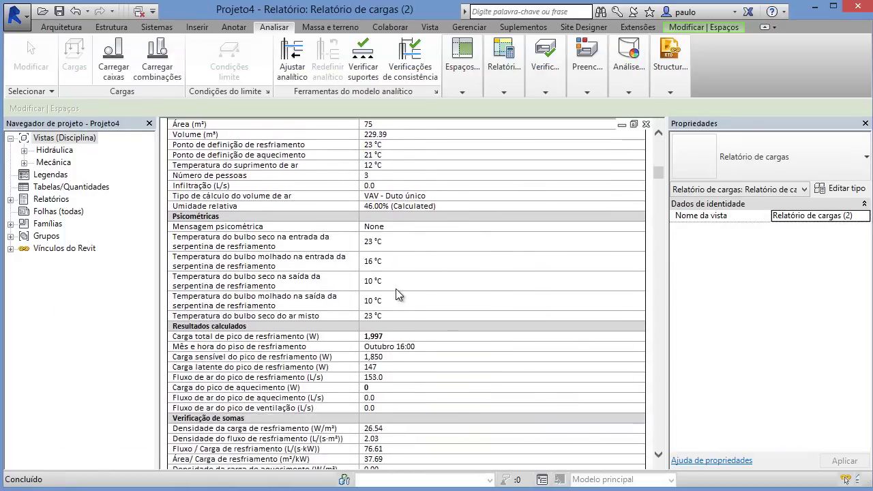
pyautogui.scroll(-3, 396, 289)
pyautogui.scroll(20, 399, 273)
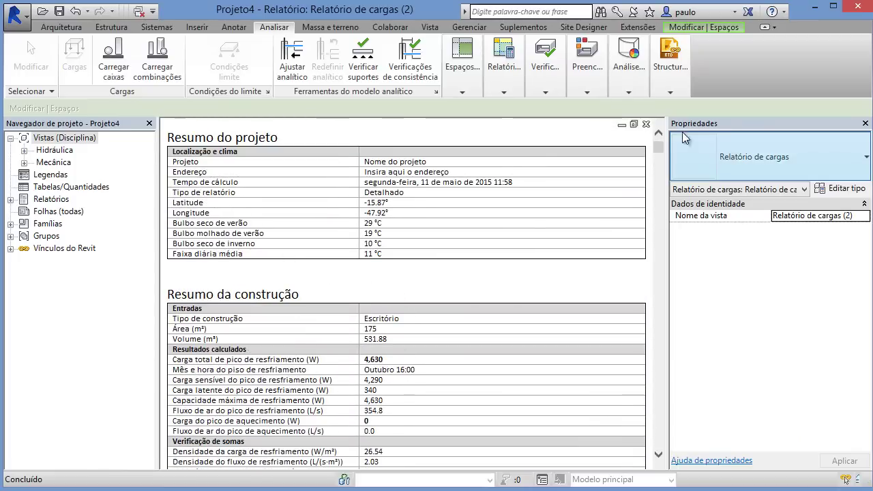
pyautogui.click(647, 124)
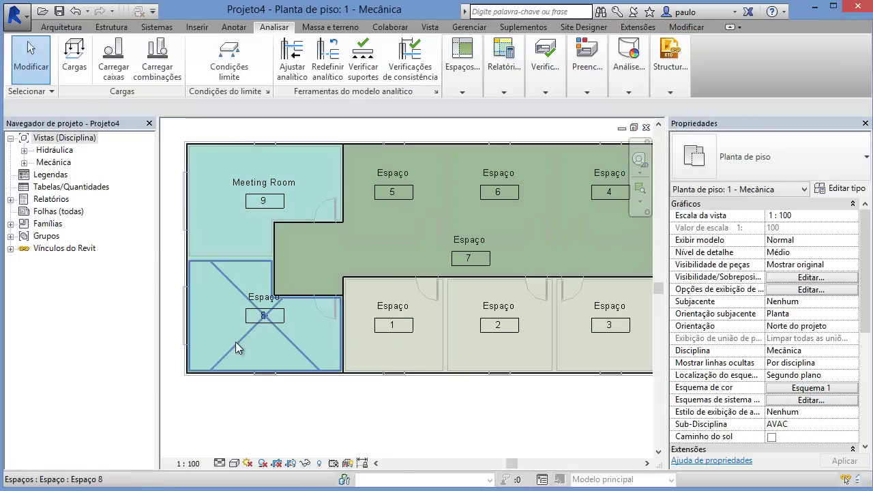
# Step: Select Space 8 and open its Tipo de espaço setting under Análise da energia
pyautogui.click(236, 342)
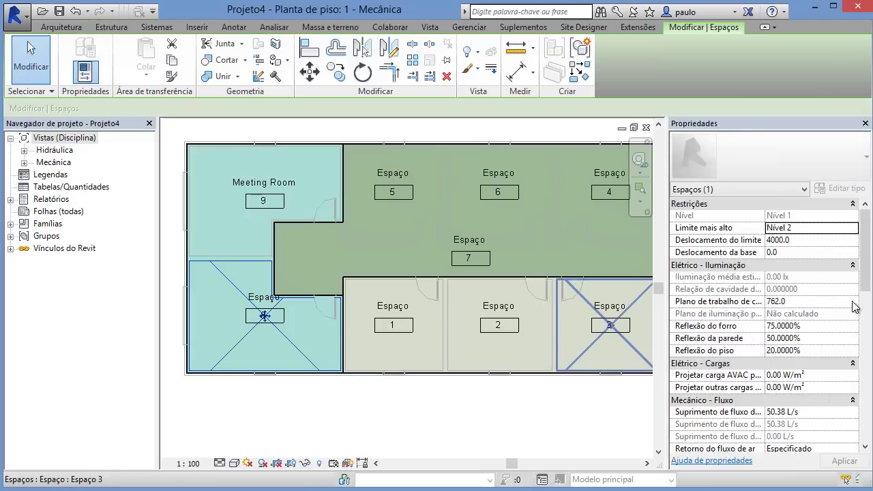
pyautogui.moveTo(867, 287); pyautogui.dragTo(867, 335)
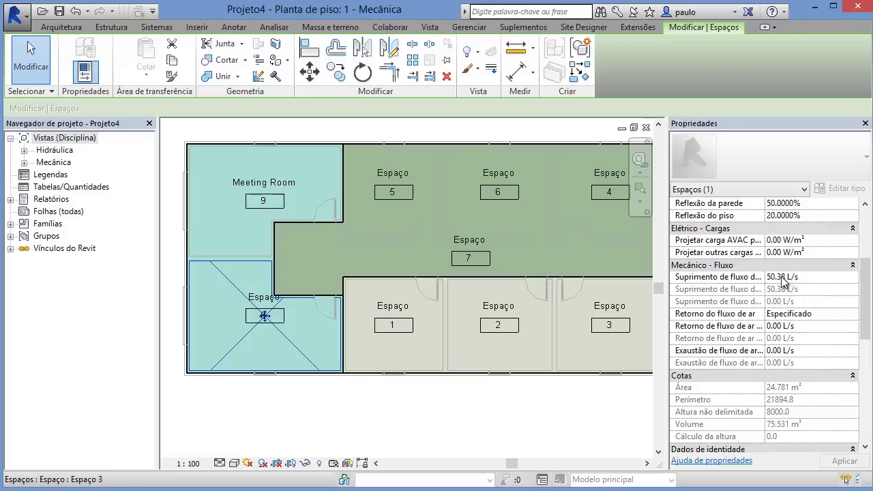
pyautogui.moveTo(865, 280); pyautogui.dragTo(865, 381)
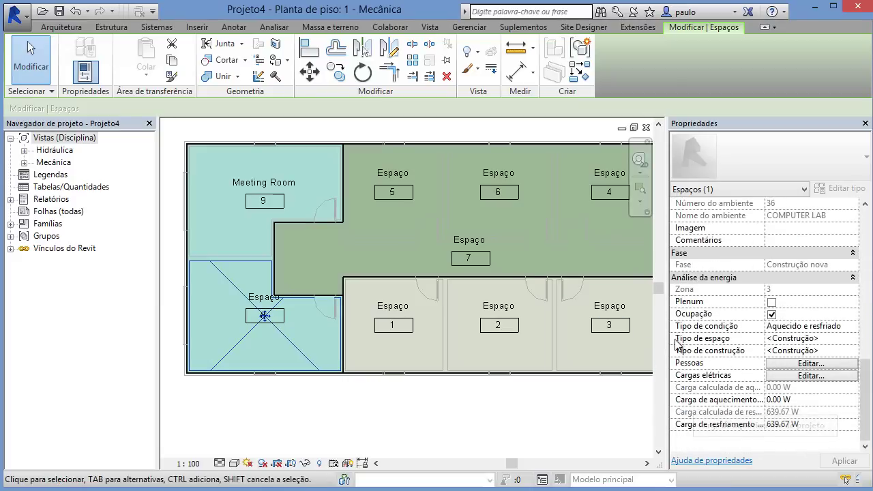
pyautogui.click(855, 339)
pyautogui.click(853, 338)
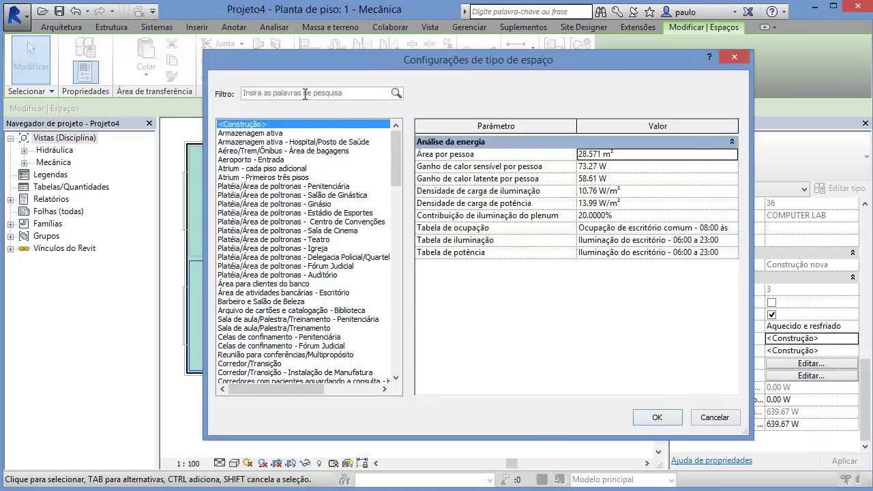
# Step: Filter the space types for 'sala' and choose Sala de aula/Palestra/Treinamento
pyautogui.moveTo(398, 151); pyautogui.dragTo(398, 127)
pyautogui.click(349, 92)
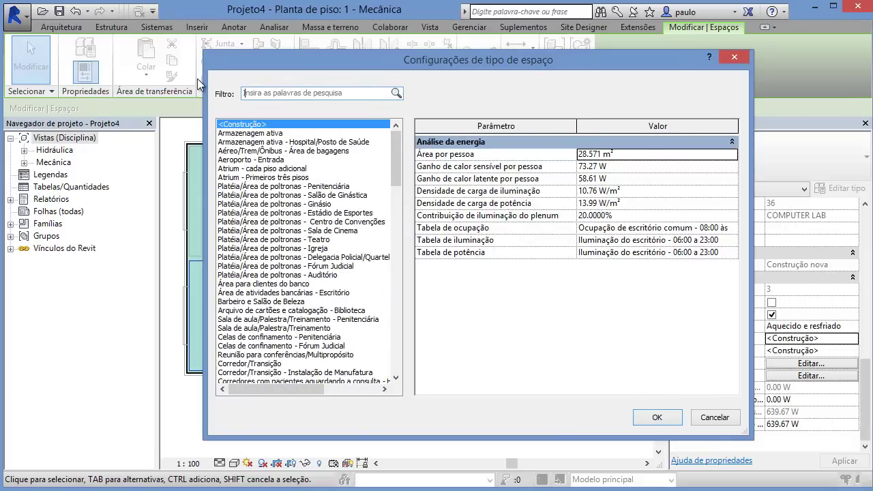
pyautogui.write('ves')
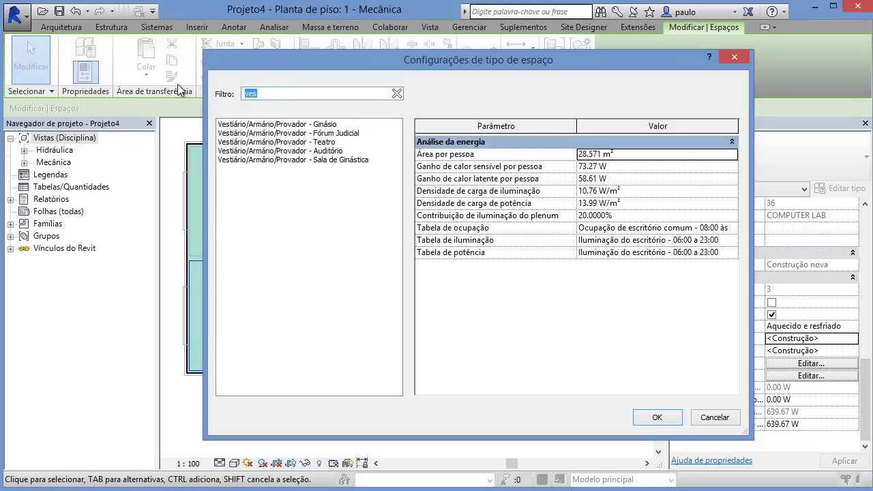
pyautogui.write('h')
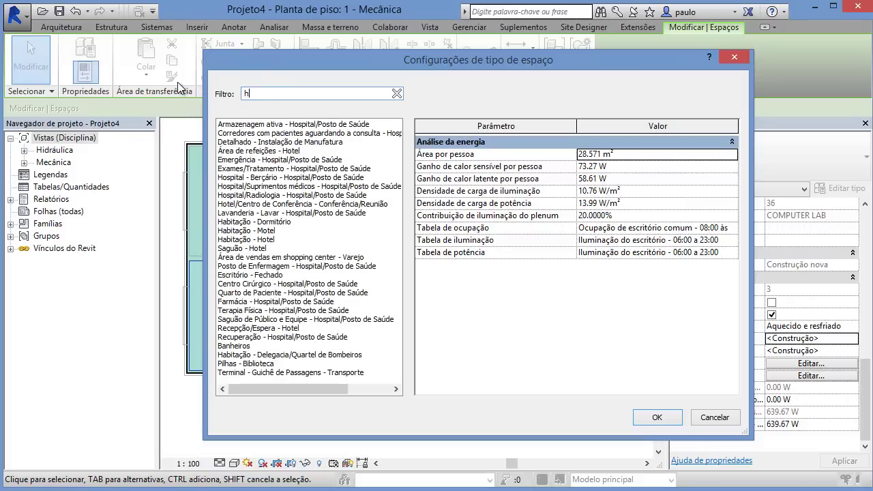
pyautogui.write('o')
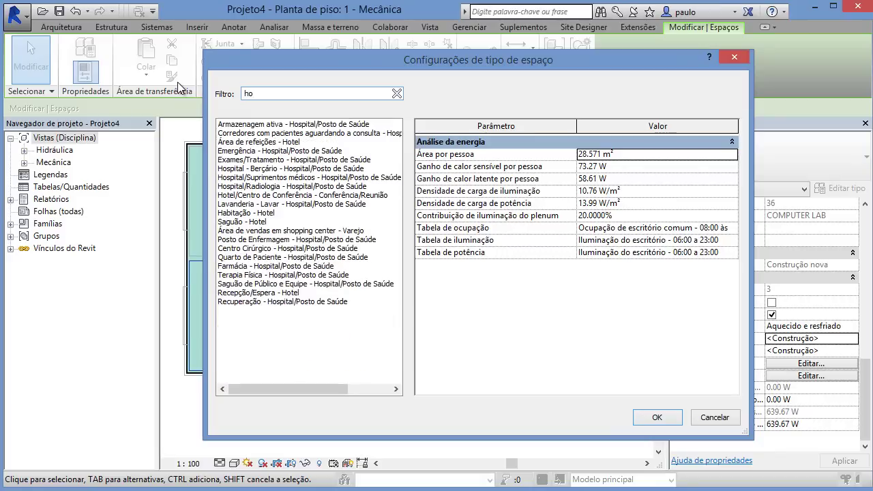
pyautogui.write('sp')
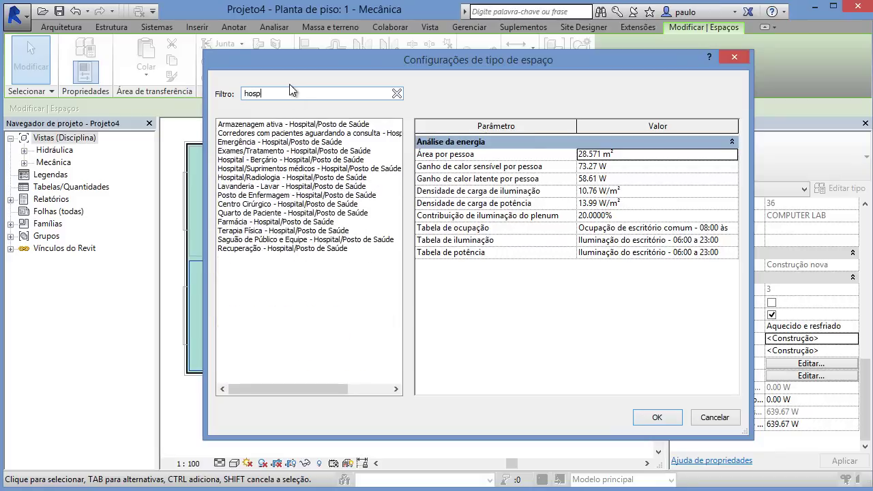
pyautogui.write('sala')
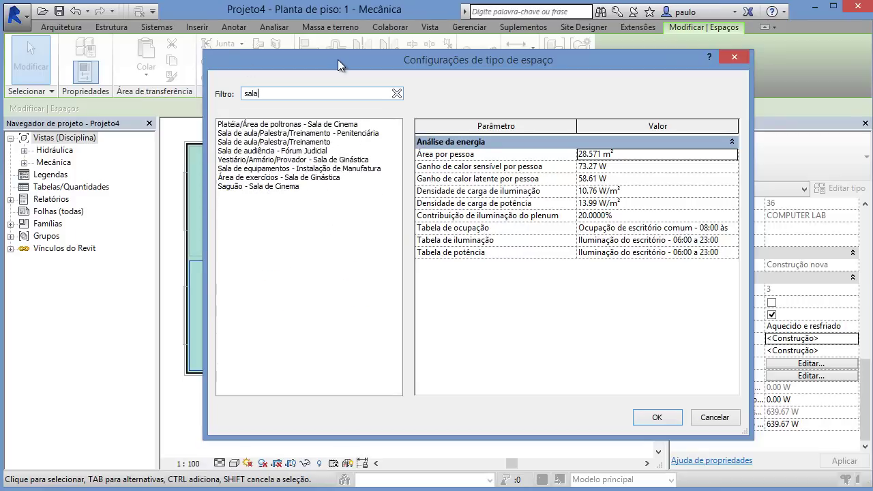
pyautogui.moveTo(338, 59); pyautogui.dragTo(209, 314)
pyautogui.moveTo(243, 360); pyautogui.dragTo(313, 27)
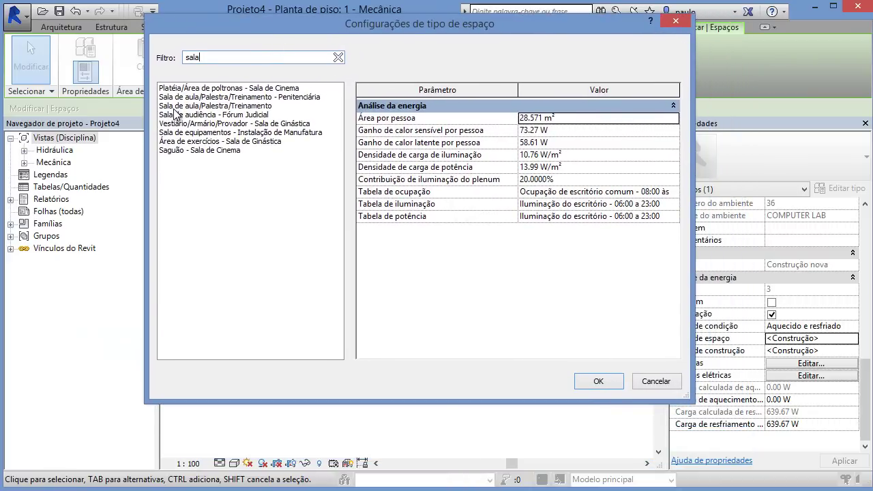
pyautogui.click(198, 107)
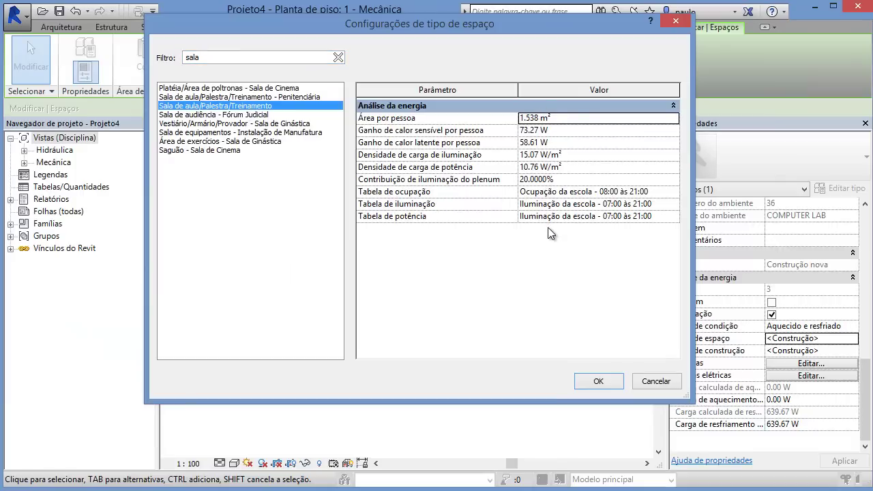
# Step: Review the classroom type's occupancy, lighting and power schedules, then apply it with OK
pyautogui.click(675, 194)
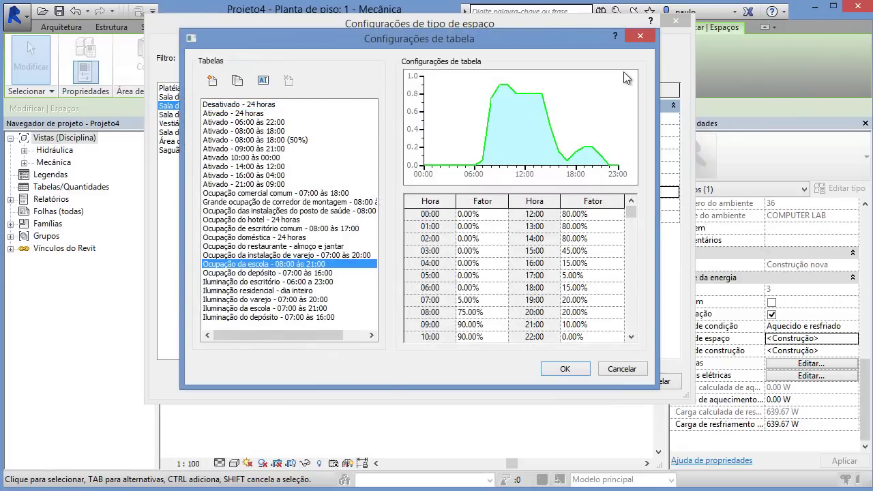
pyautogui.click(641, 37)
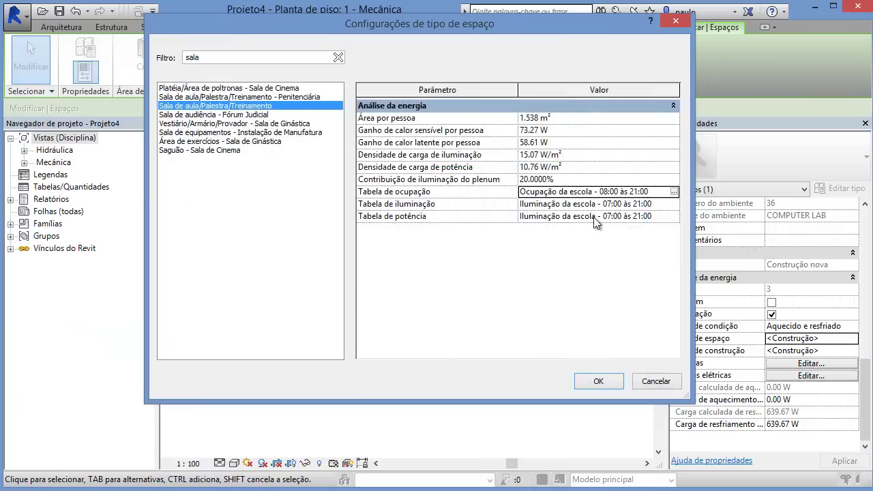
pyautogui.click(674, 206)
pyautogui.click(674, 206)
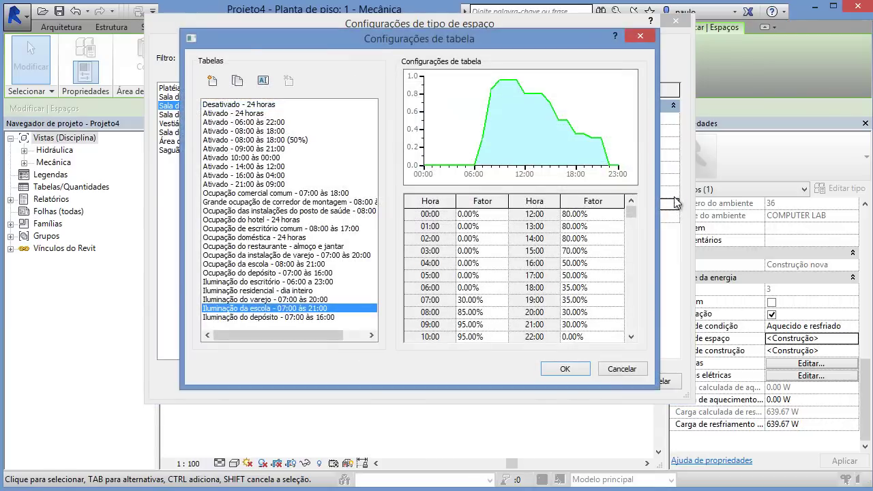
pyautogui.click(641, 36)
pyautogui.click(674, 218)
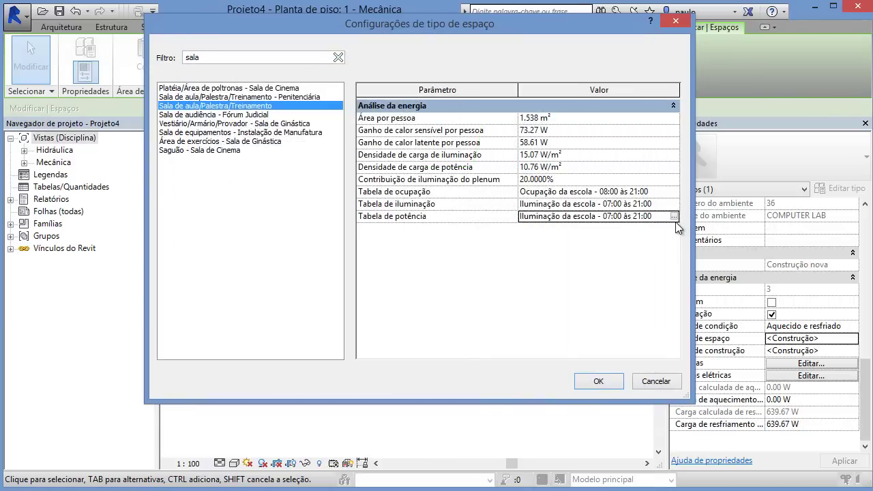
pyautogui.click(674, 216)
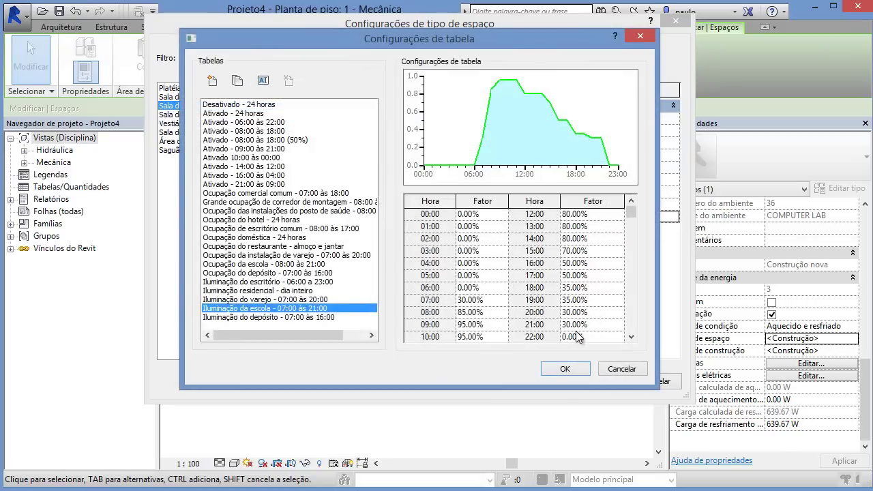
pyautogui.click(564, 369)
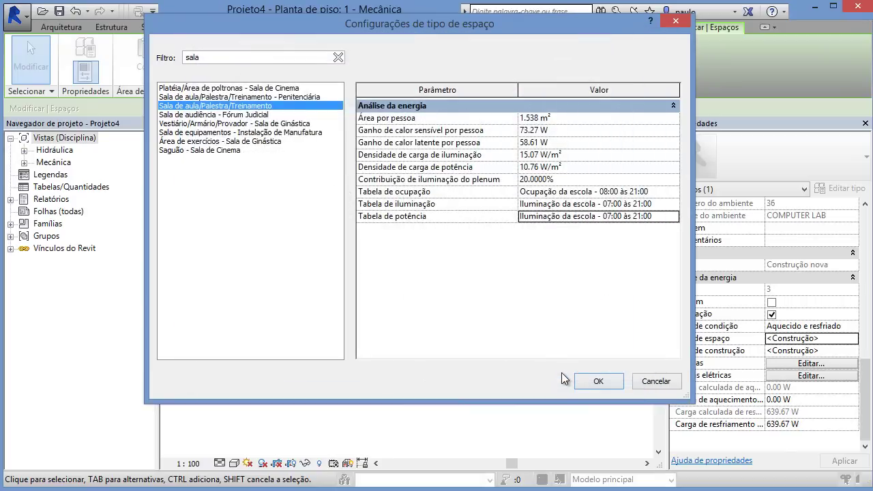
pyautogui.click(596, 382)
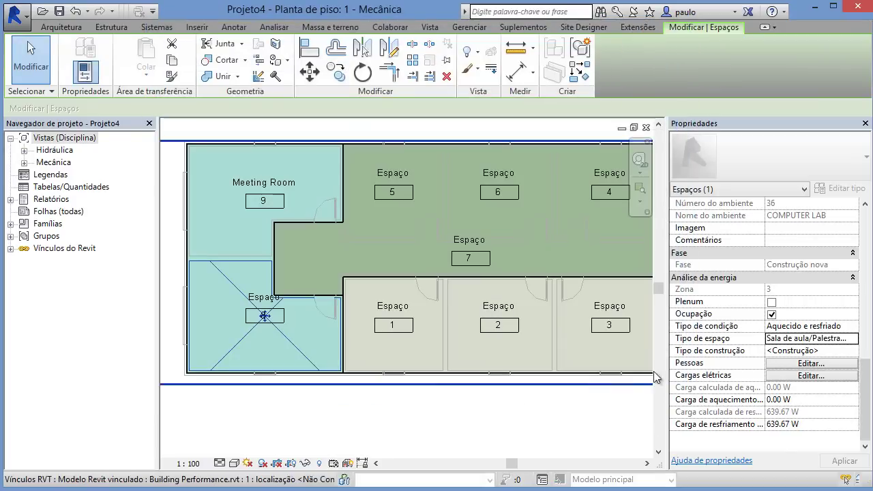
# Step: Set Space 8's occupancy to Especificado with 5 people
pyautogui.click(812, 365)
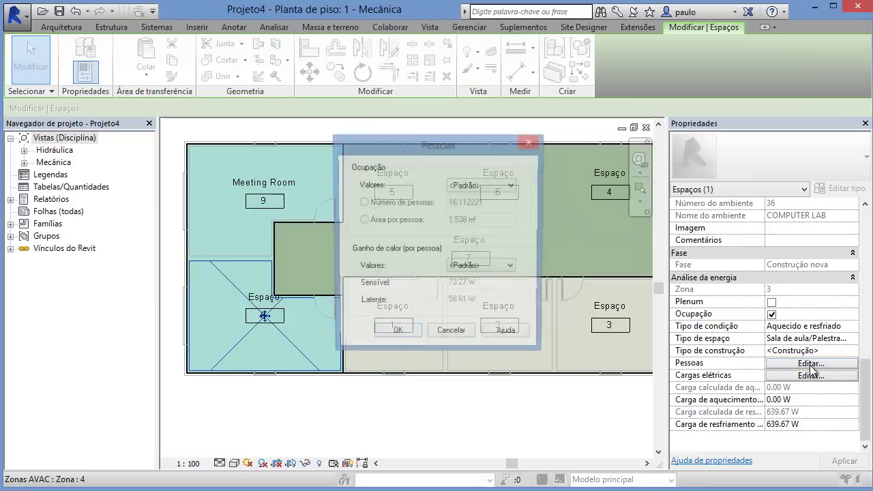
pyautogui.click(465, 185)
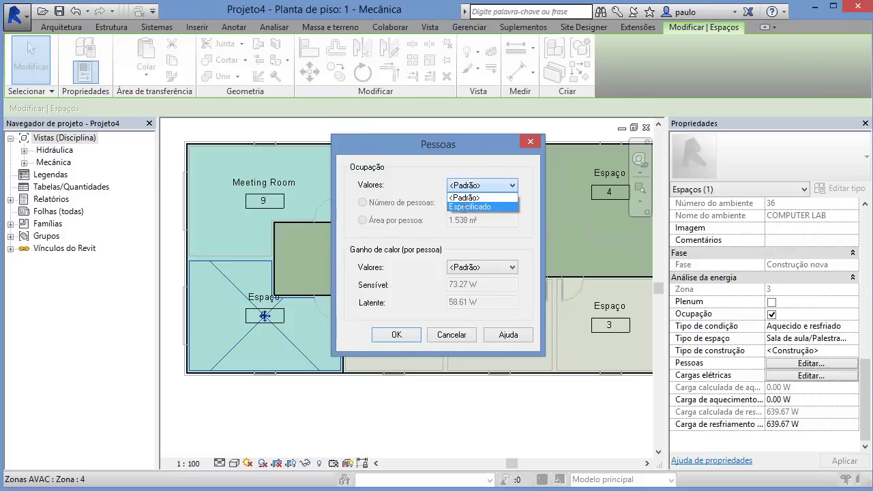
pyautogui.click(477, 202)
pyautogui.moveTo(504, 205); pyautogui.dragTo(394, 208)
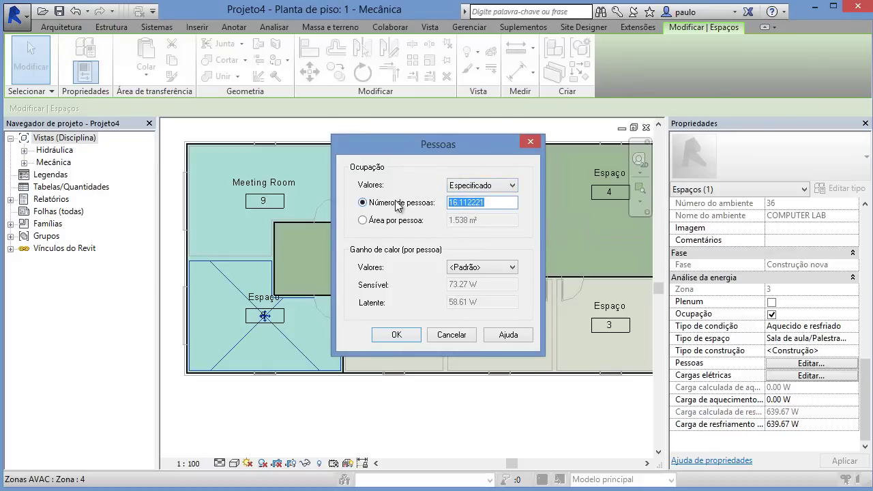
pyautogui.write('9')
pyautogui.press('BackSpace')
pyautogui.write('5')
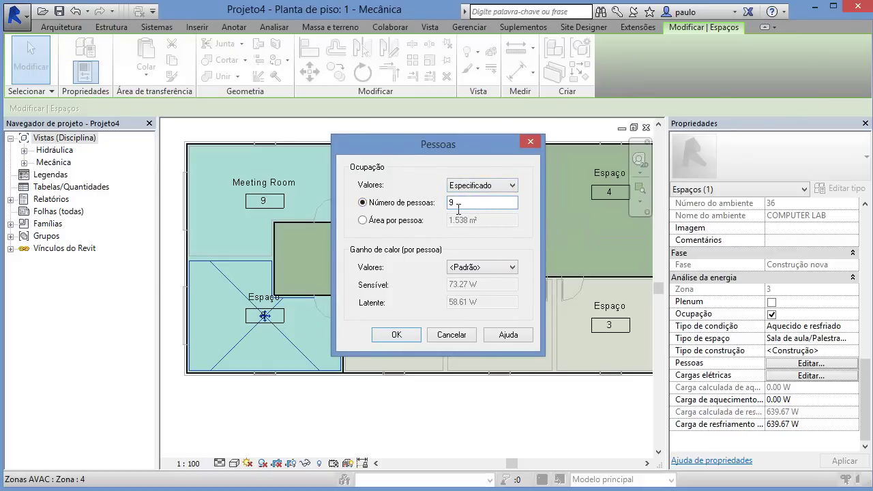
pyautogui.click(396, 335)
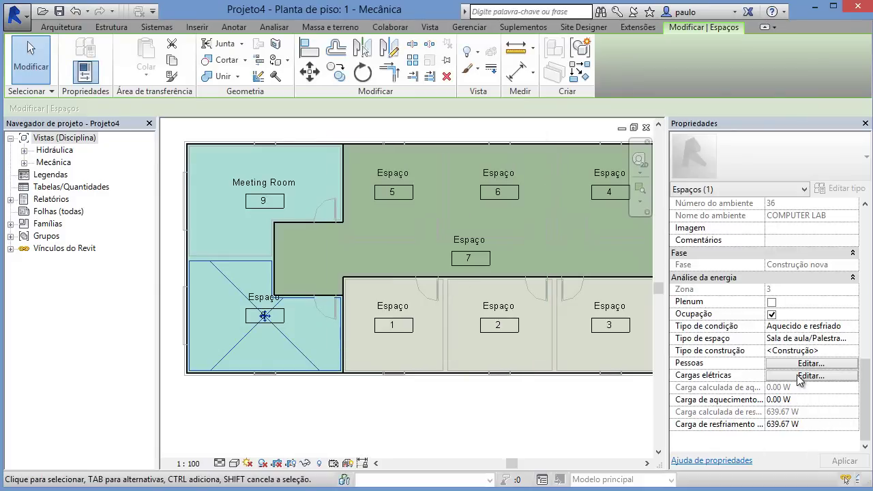
# Step: Set the electrical power load to Especificado at 10.76 W/m²
pyautogui.click(803, 376)
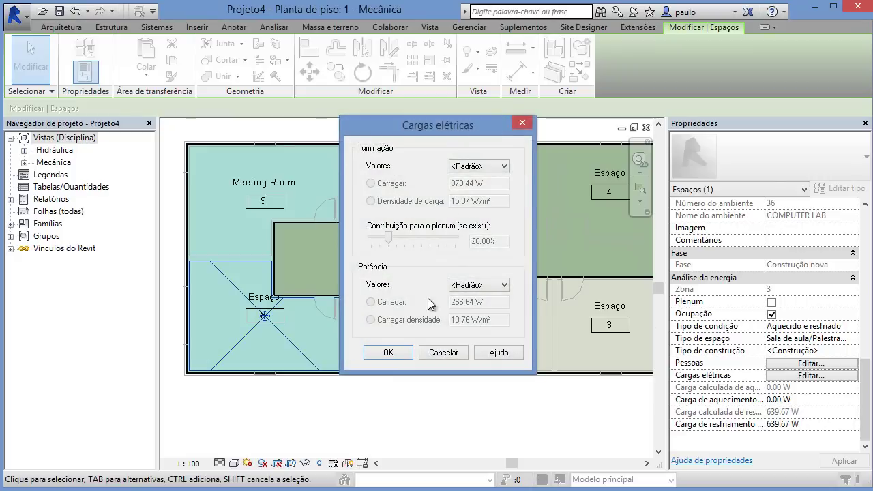
pyautogui.click(498, 287)
pyautogui.click(472, 306)
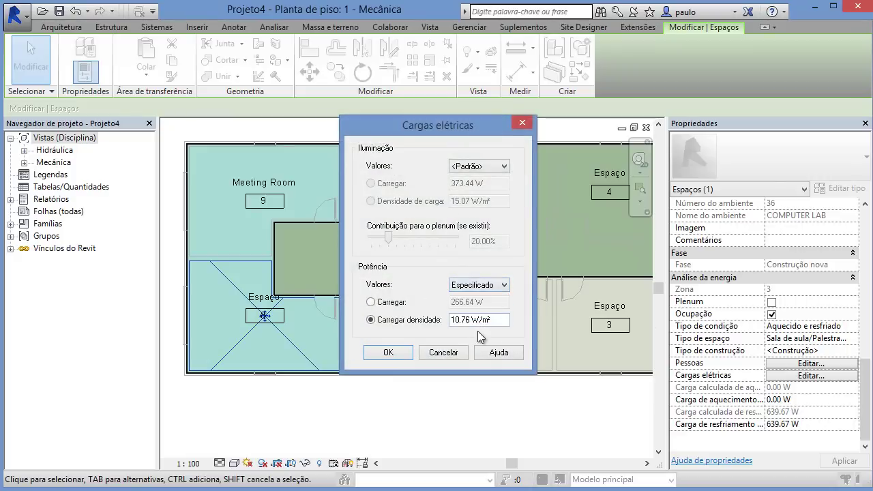
pyautogui.click(410, 321)
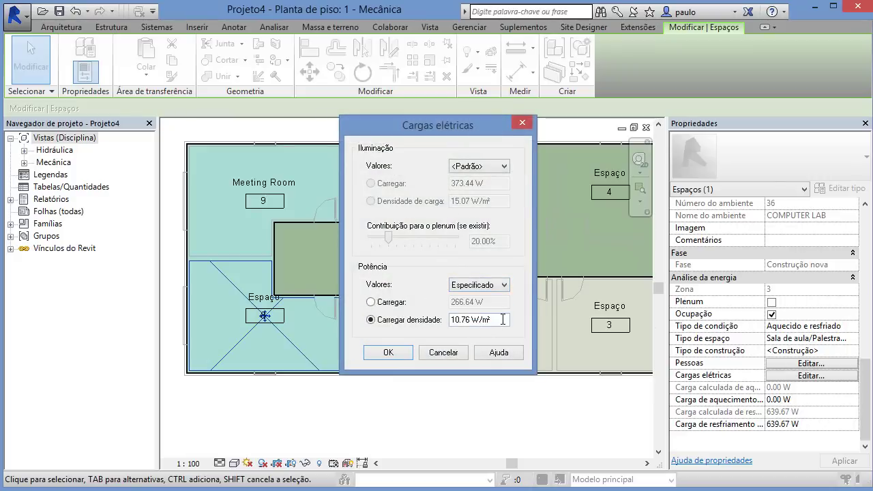
pyautogui.click(387, 353)
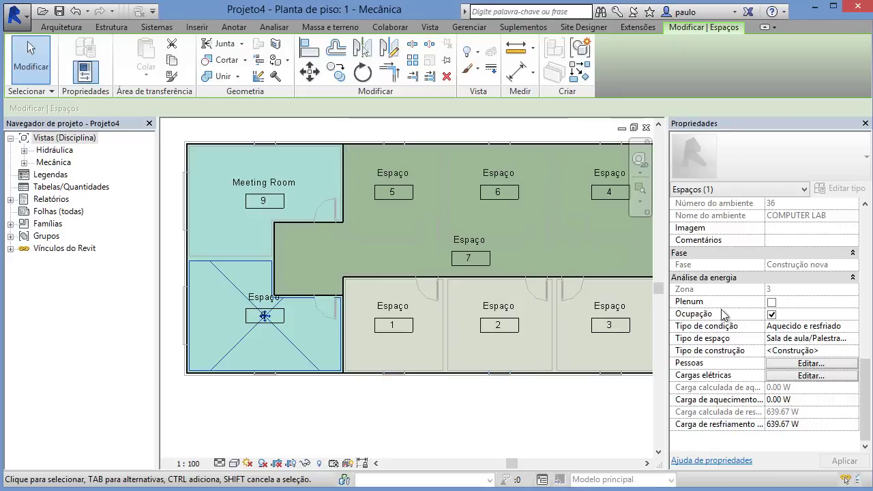
pyautogui.scroll(5, 855, 410)
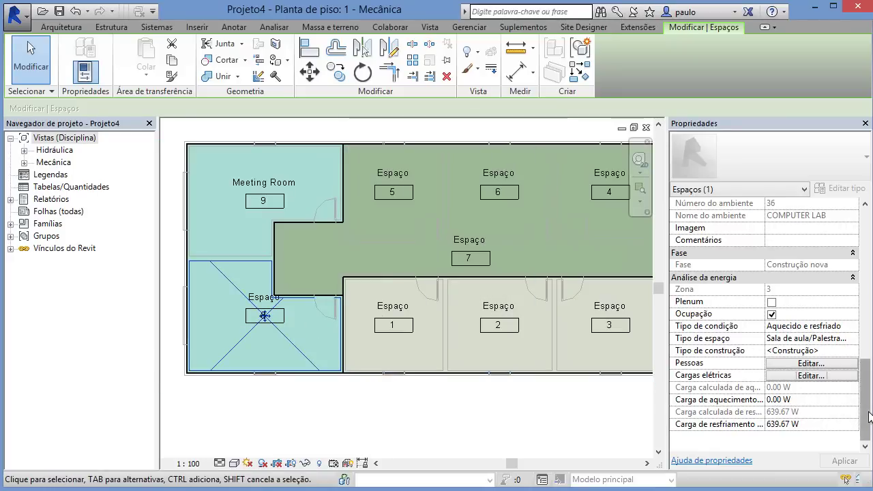
pyautogui.moveTo(871, 351); pyautogui.dragTo(871, 424)
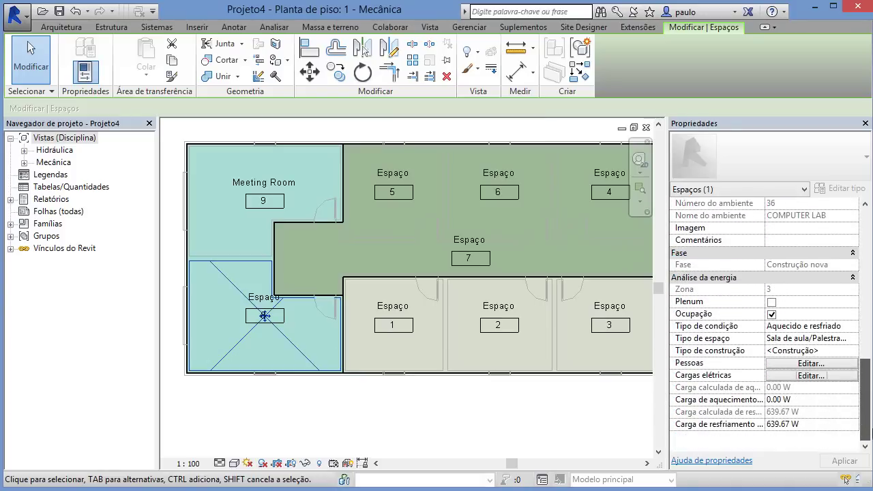
# Step: Run Heating and Cooling Loads with Space 8 in zone 3 reviewed, producing Relatório de cargas (3), then close it
pyautogui.click(365, 423)
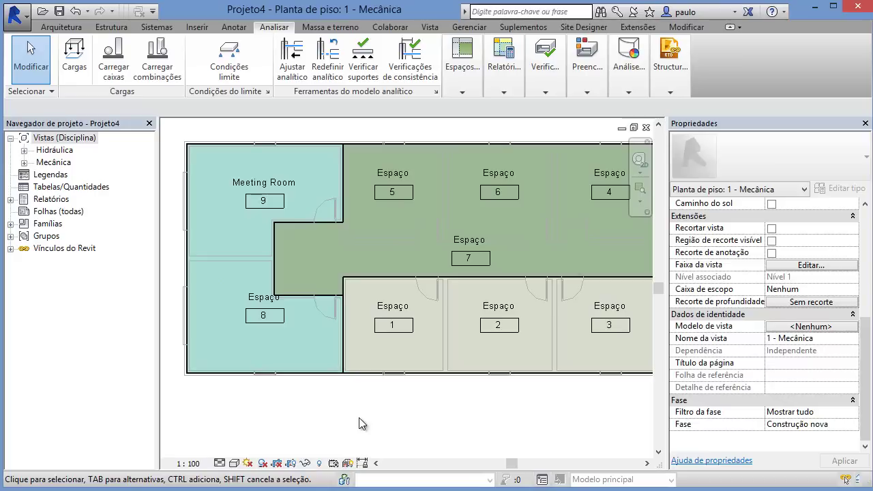
pyautogui.moveTo(505, 90)
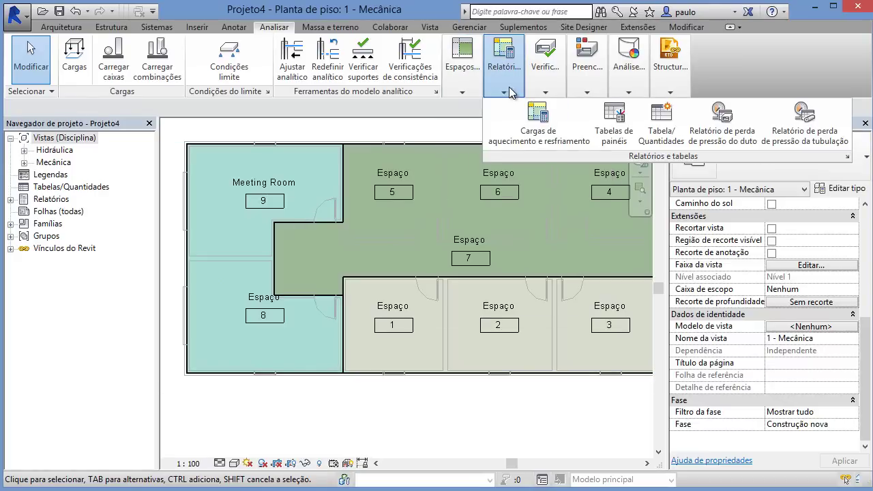
pyautogui.click(535, 136)
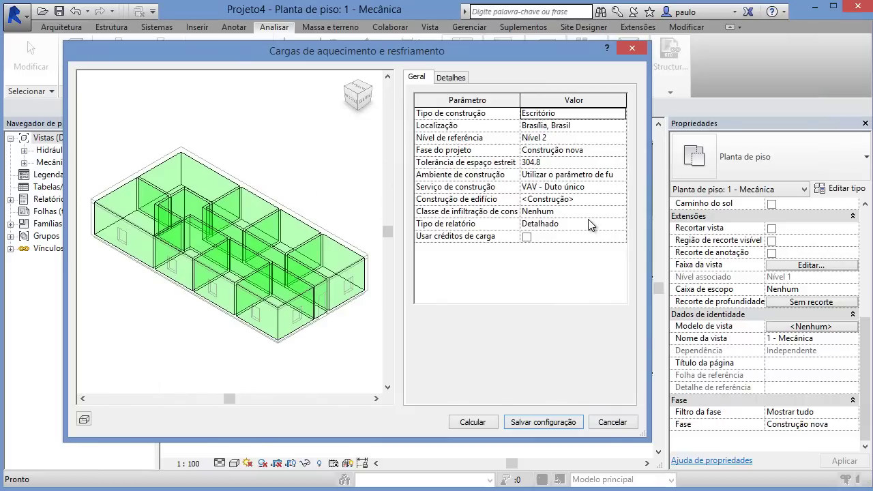
pyautogui.click(453, 77)
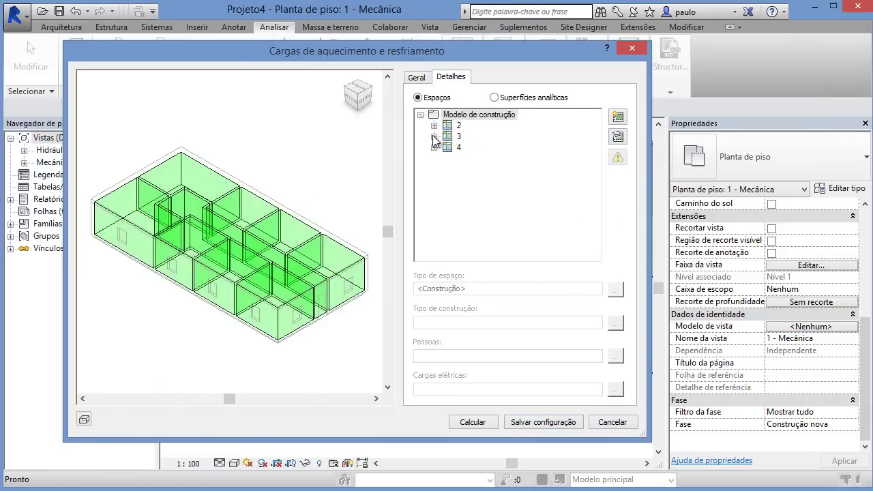
pyautogui.click(434, 136)
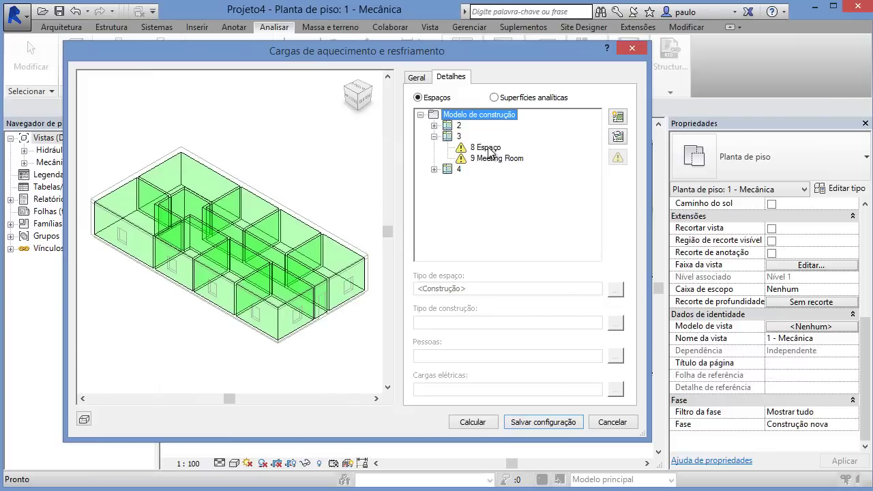
pyautogui.click(488, 149)
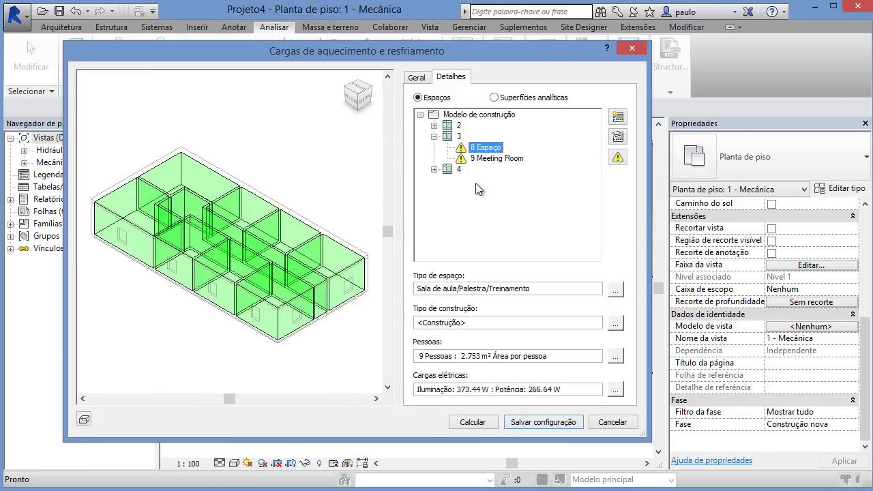
pyautogui.click(472, 421)
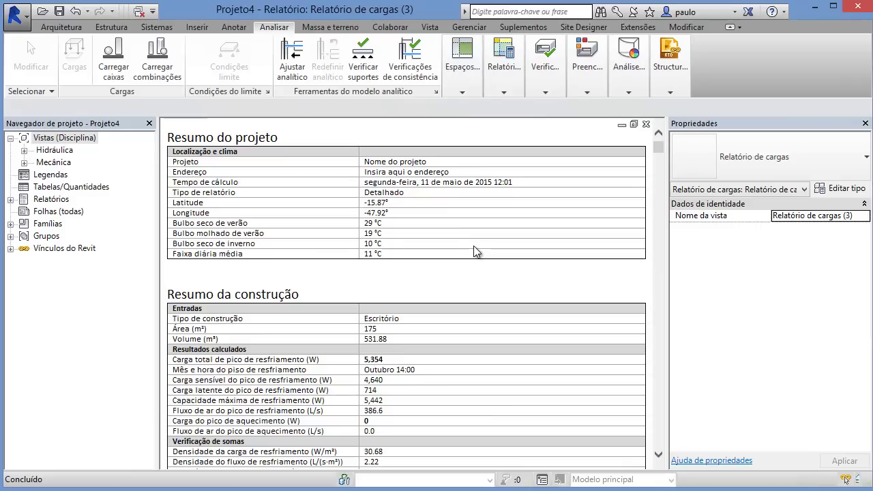
pyautogui.click(647, 126)
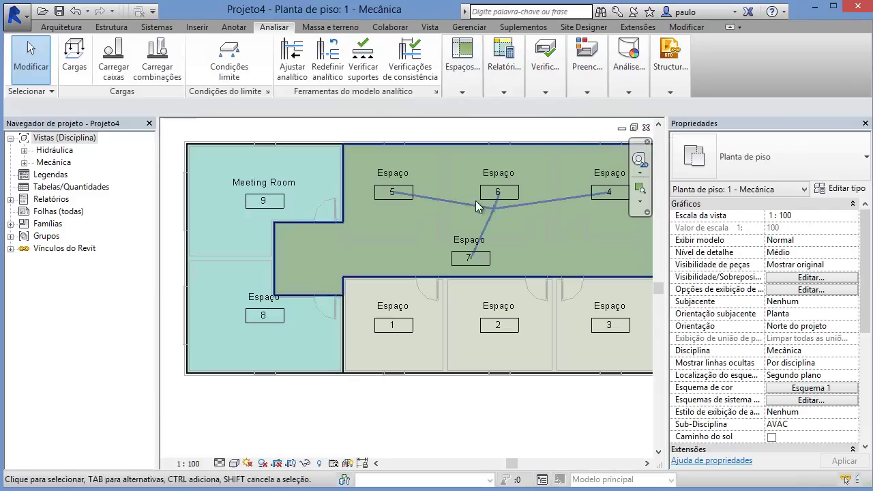
# Step: Select Space 8 and review its properties
pyautogui.click(225, 350)
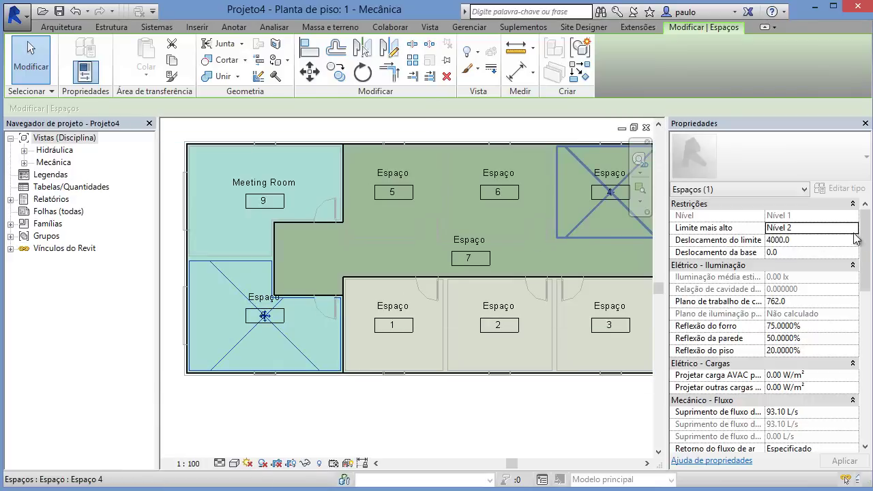
pyautogui.scroll(-3, 864, 270)
pyautogui.scroll(-2, 864, 270)
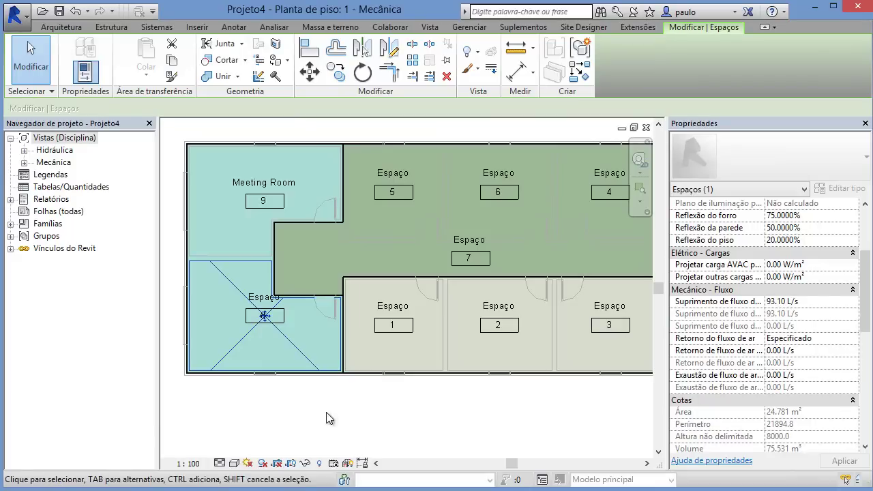
# Step: Zoom in on Space 8, reselect it, and widen the Properties palette to show full property names
pyautogui.click(261, 406)
pyautogui.moveTo(243, 390); pyautogui.dragTo(308, 382, button='middle')
pyautogui.scroll(5, 299, 374)
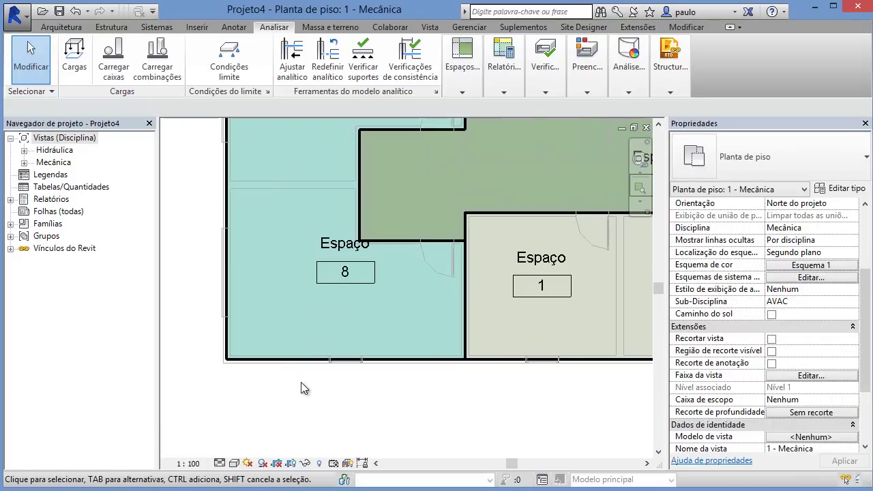
pyautogui.scroll(-1, 299, 382)
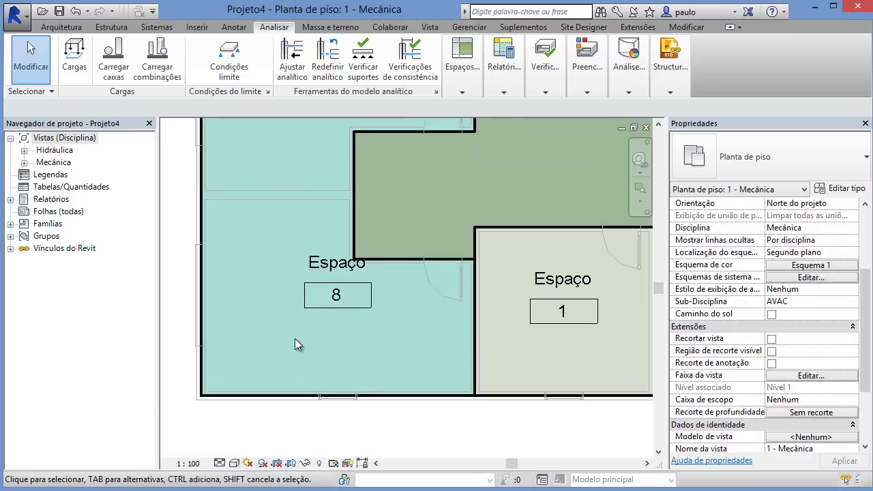
pyautogui.click(294, 336)
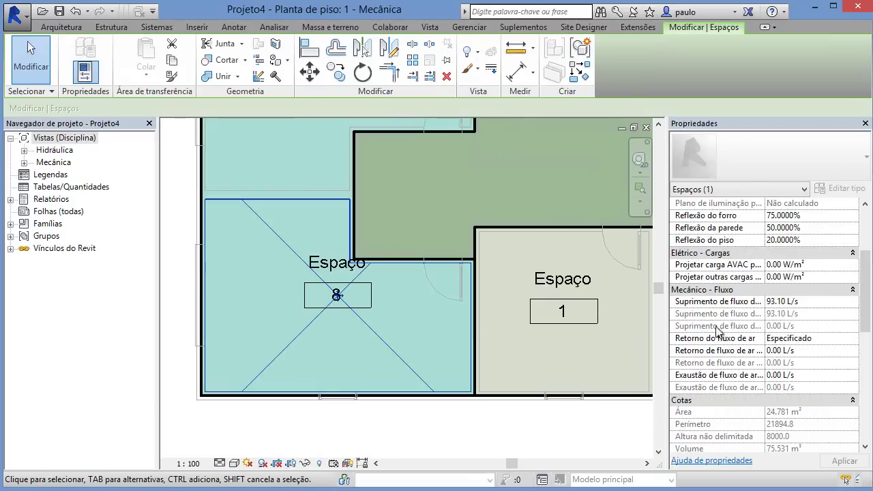
pyautogui.moveTo(667, 312); pyautogui.dragTo(575, 314)
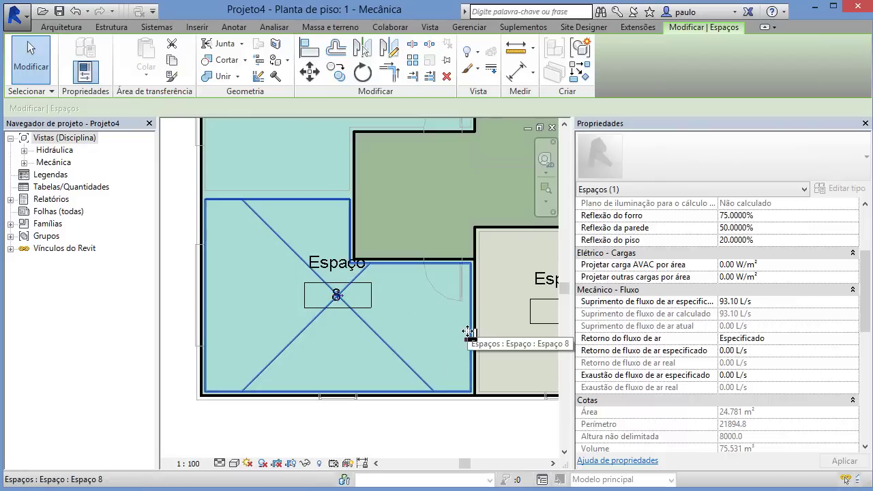
# Step: Place a supply air terminal diffuser in Space 8's upper left corner
pyautogui.click(154, 27)
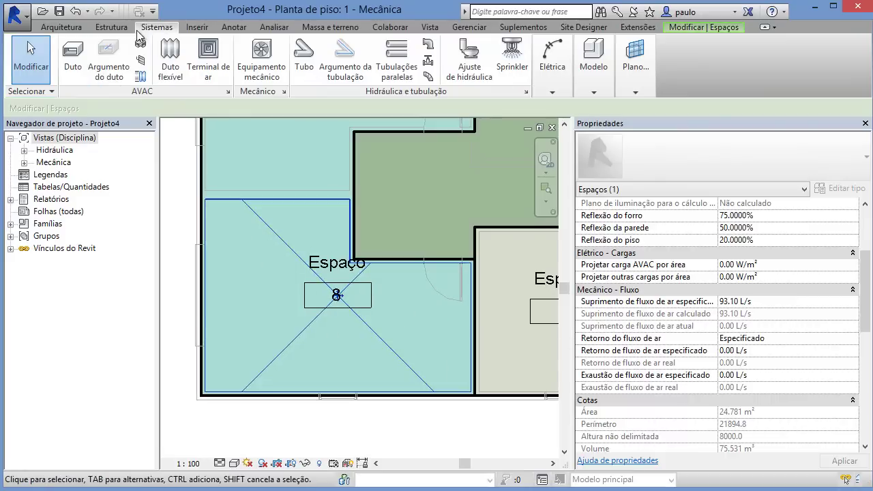
pyautogui.click(564, 90)
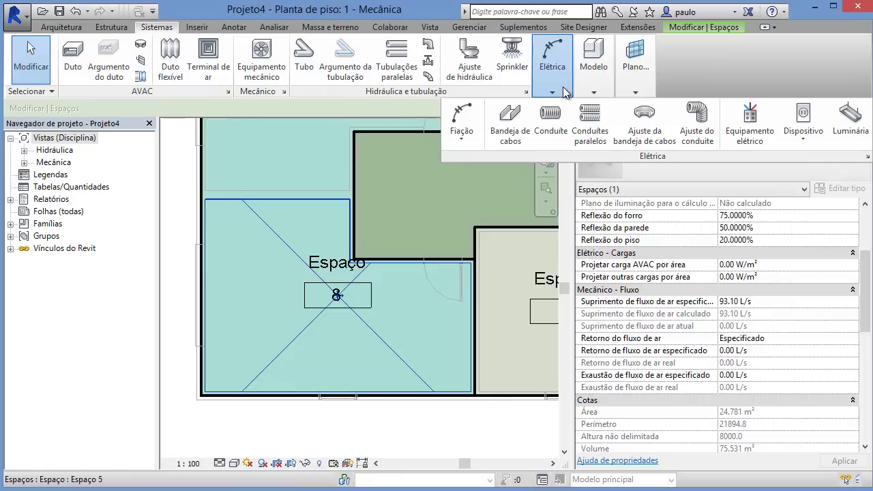
pyautogui.click(207, 62)
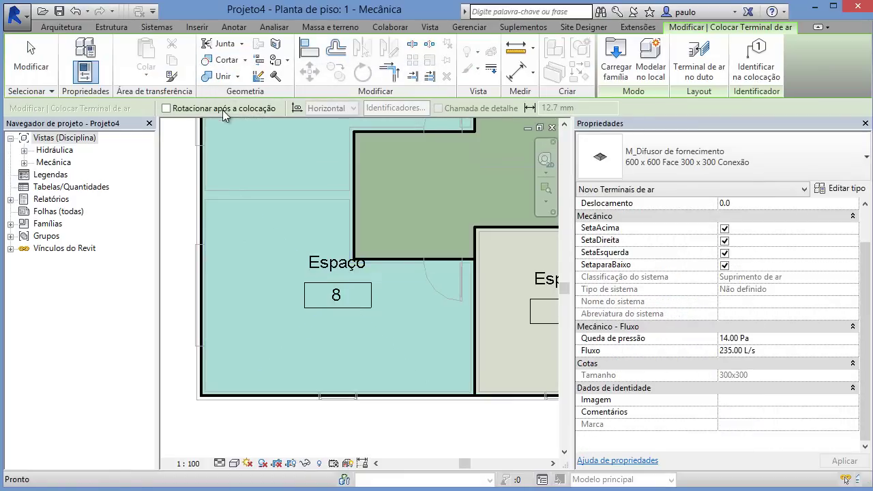
pyautogui.click(265, 246)
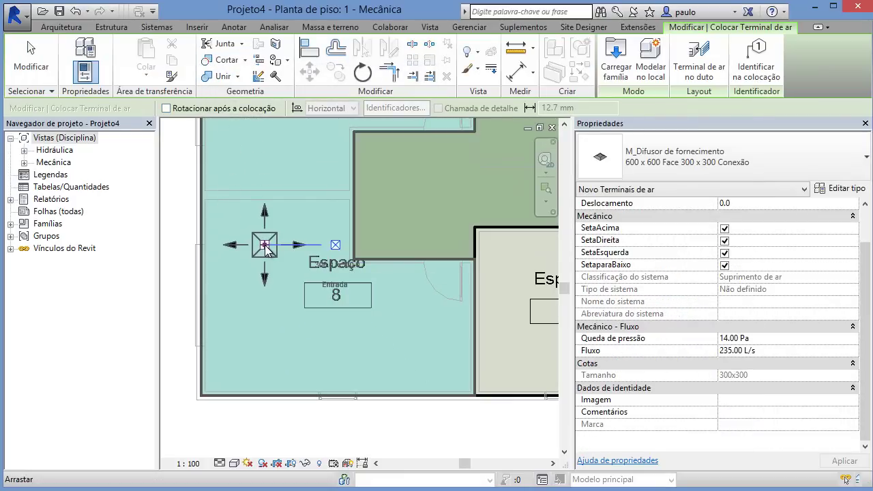
pyautogui.click(31, 61)
# Step: Set the diffuser's flow to 40 L/s and check Space 8's airflow
pyautogui.click(258, 247)
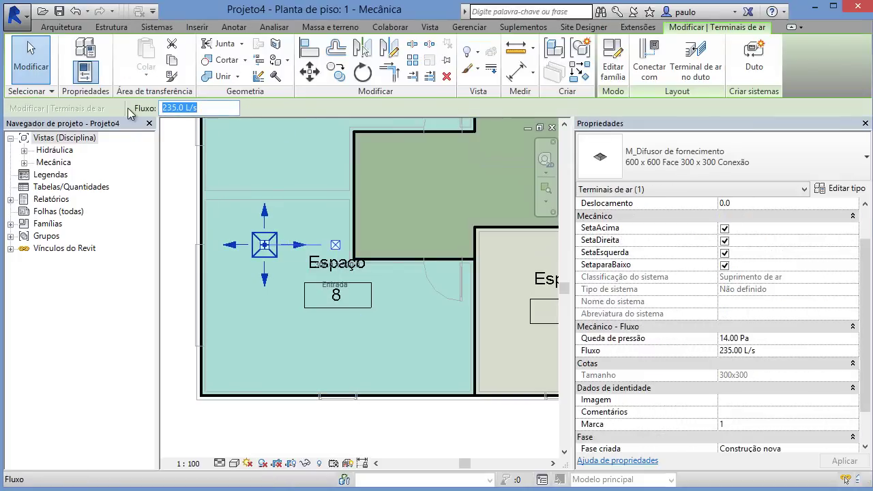
pyautogui.write('40')
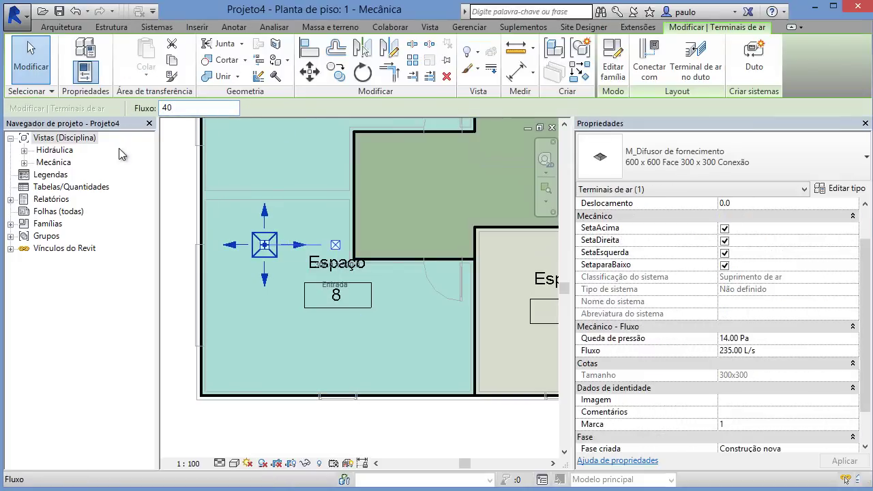
pyautogui.press('Return')
pyautogui.click(180, 258)
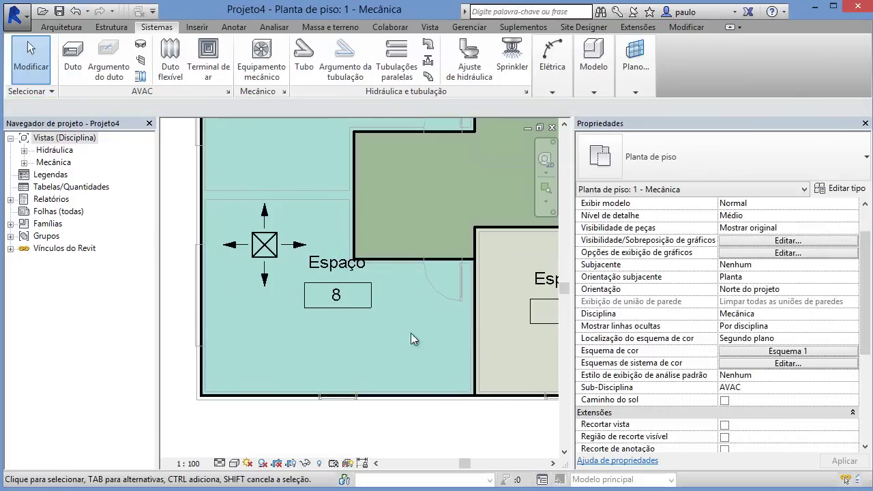
pyautogui.click(363, 326)
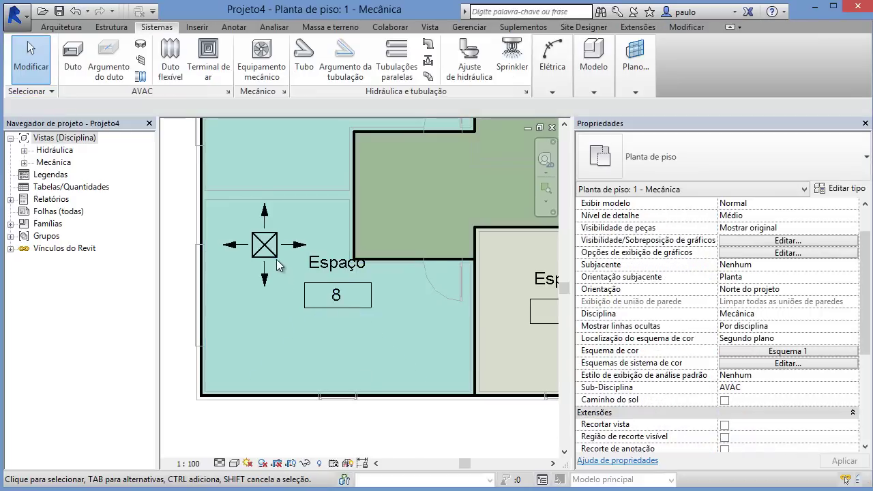
# Step: Copy the diffuser twice, into Space 8's lower left and lower right
pyautogui.click(264, 244)
pyautogui.press('Escape')
pyautogui.click(336, 71)
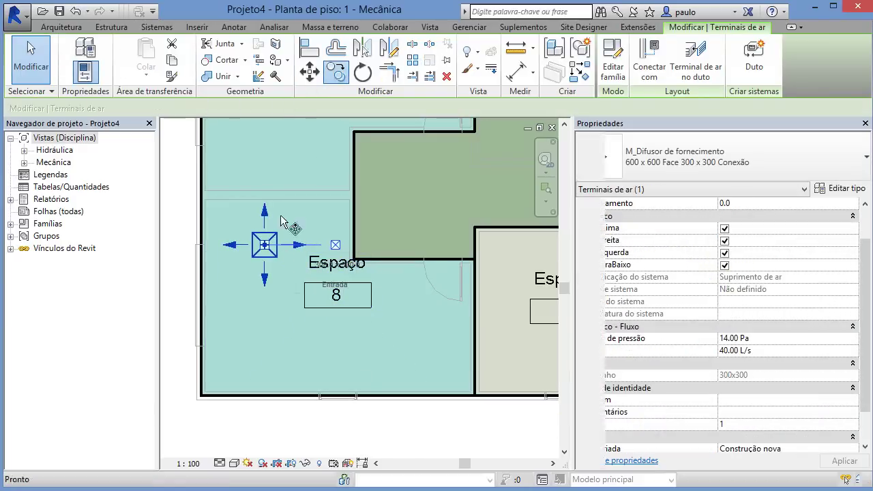
pyautogui.click(265, 349)
pyautogui.click(303, 353)
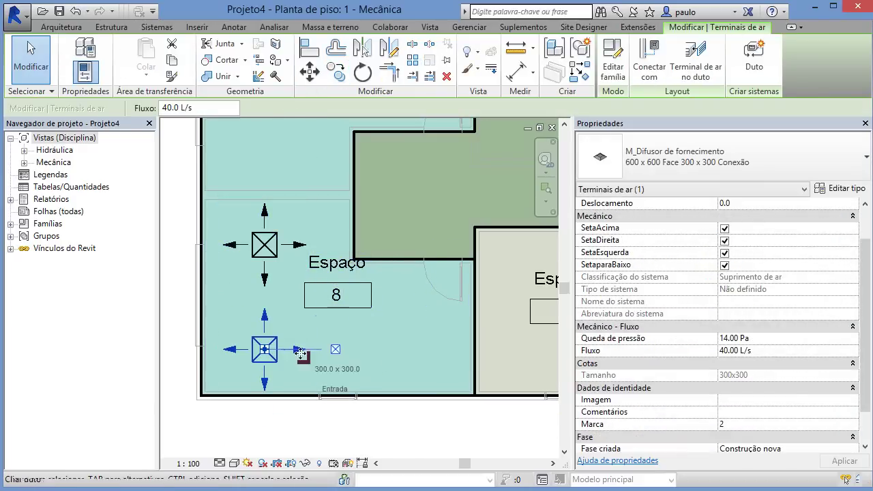
pyautogui.press('c')
pyautogui.press('o')
pyautogui.click(267, 352)
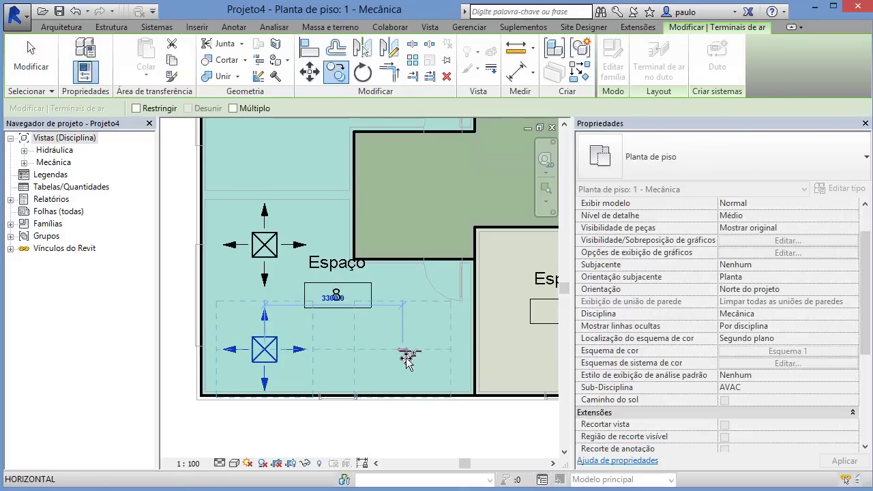
pyautogui.click(408, 359)
pyautogui.press('Escape')
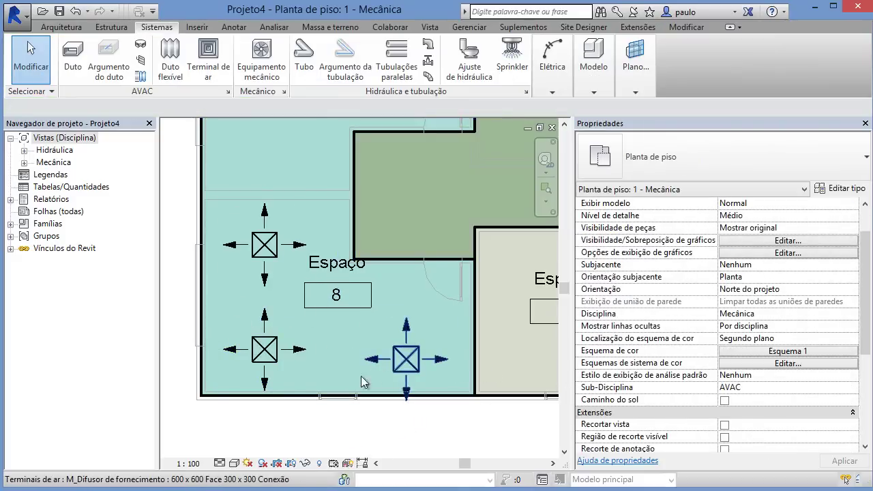
# Step: Check Space 8's actual supply airflow with the three diffusers in place
pyautogui.click(364, 320)
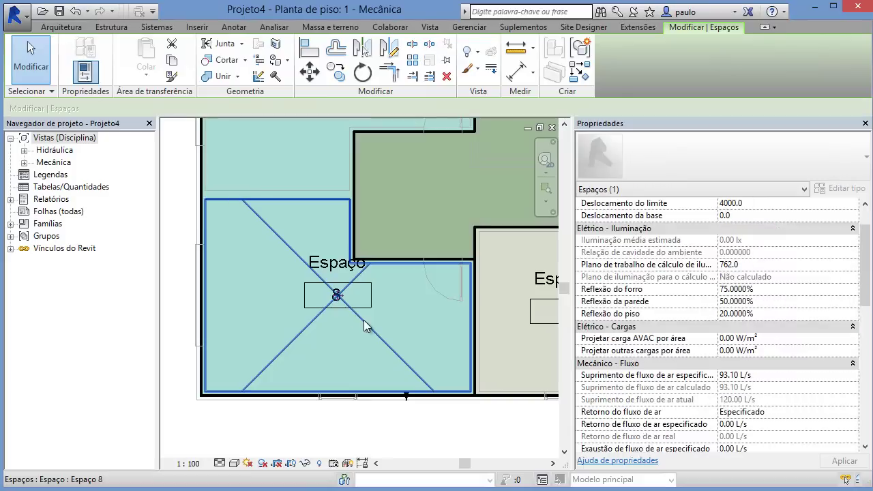
pyautogui.click(173, 308)
pyautogui.click(278, 254)
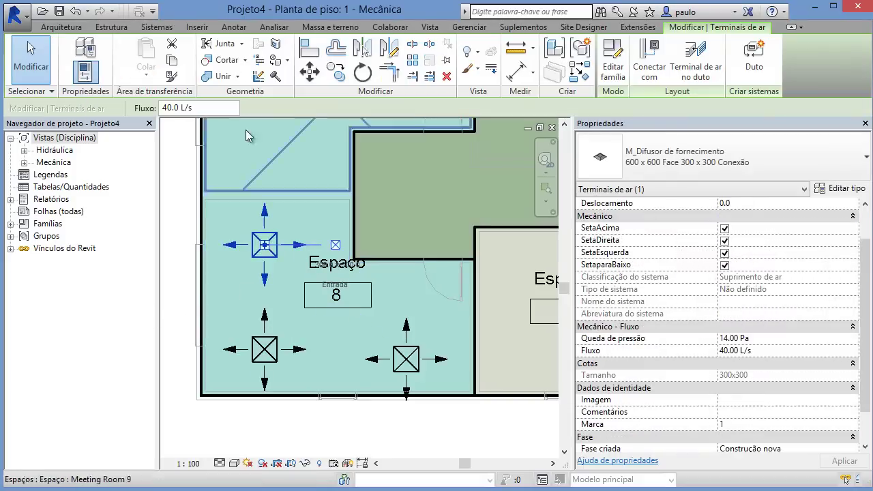
pyautogui.click(365, 321)
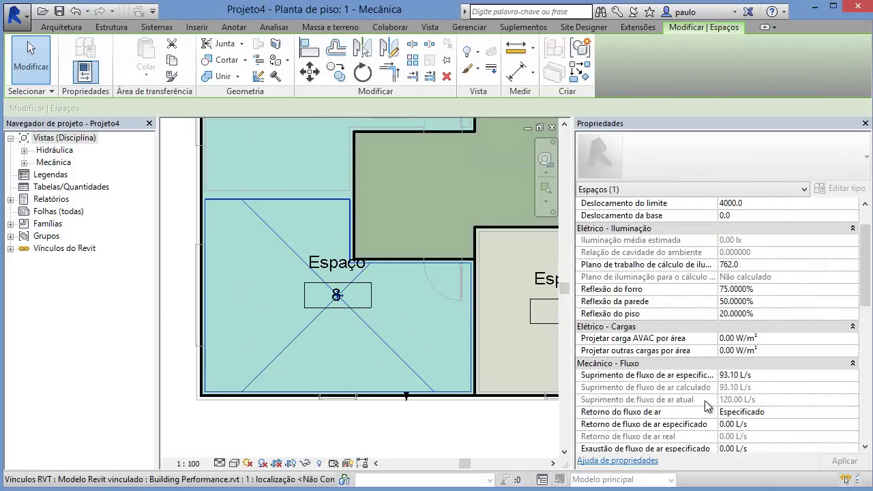
pyautogui.click(546, 412)
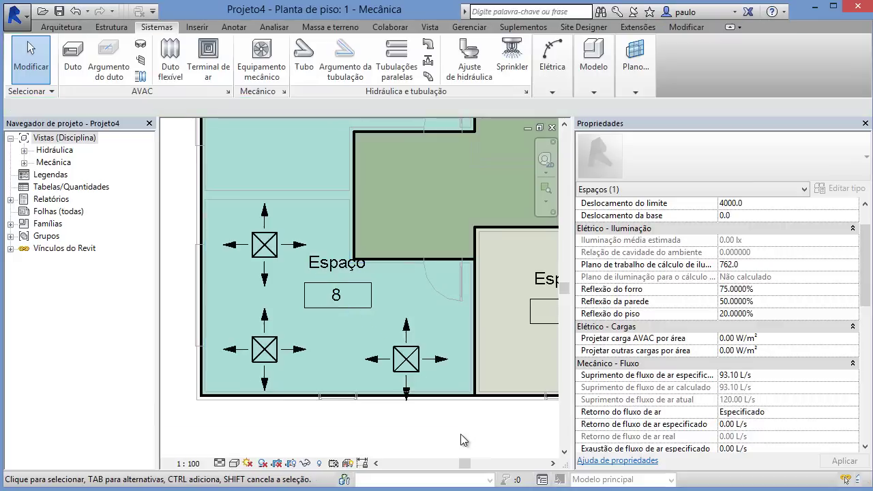
# Step: Zoom out to the whole zoned plan and briefly open the Analyze spaces and zones tools
pyautogui.moveTo(573, 379); pyautogui.dragTo(748, 348)
pyautogui.scroll(-5, 393, 348)
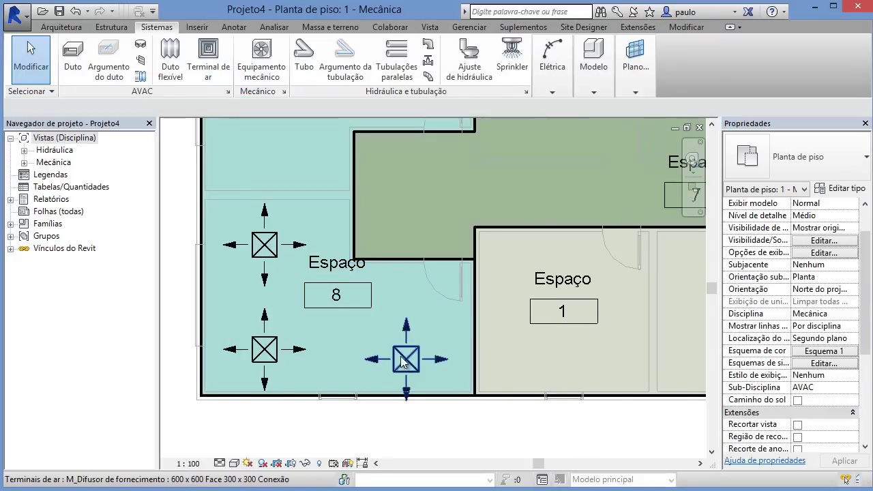
pyautogui.moveTo(392, 348); pyautogui.dragTo(401, 346, button='middle')
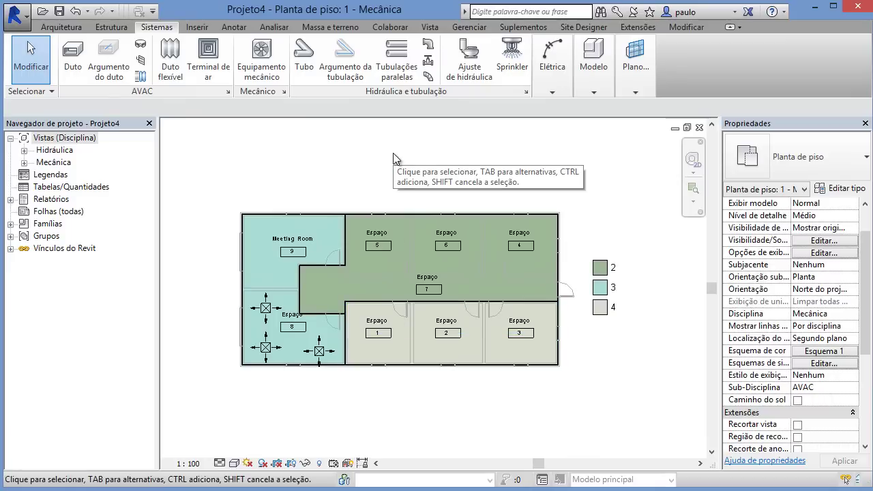
pyautogui.click(275, 28)
pyautogui.click(450, 95)
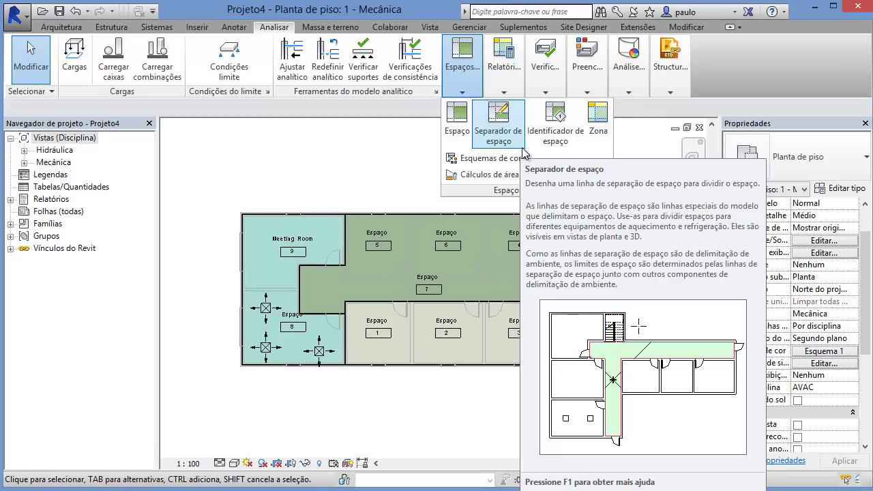
pyautogui.click(356, 152)
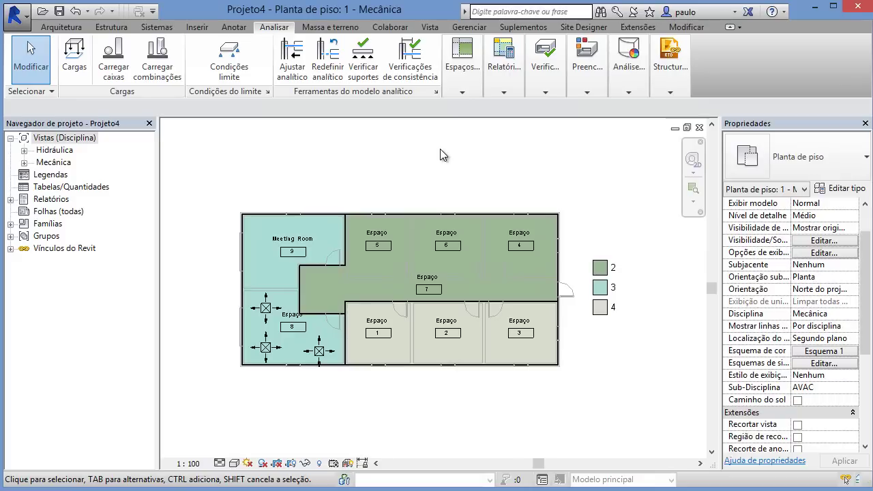
pyautogui.click(464, 96)
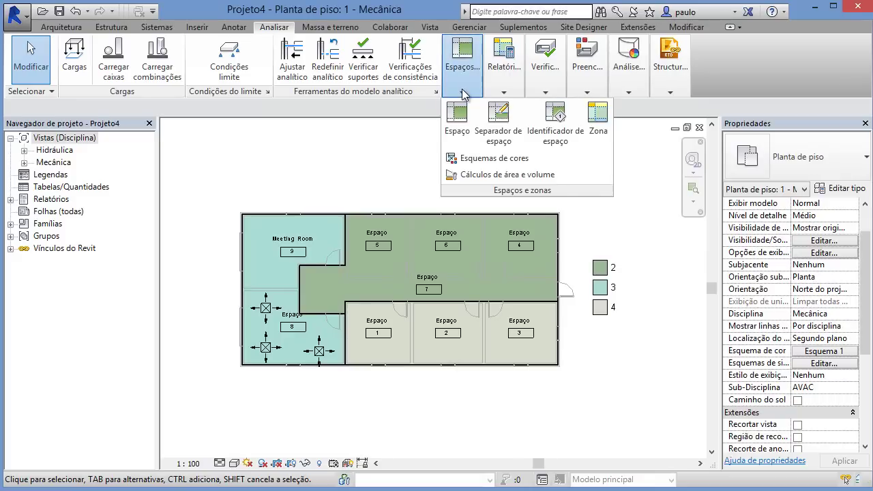
pyautogui.click(246, 129)
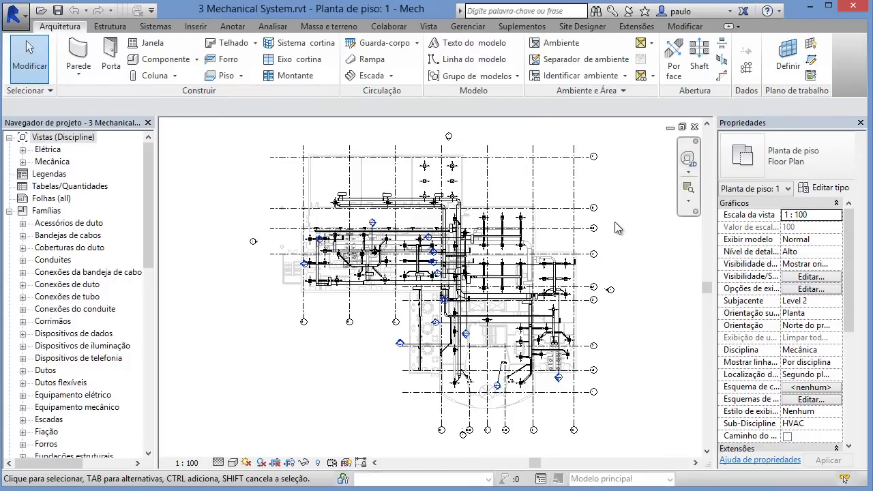
# Step: Pan and zoom in on the supply diffusers above the main duct
pyautogui.moveTo(409, 307); pyautogui.dragTo(382, 394, button='middle')
pyautogui.scroll(7, 417, 270)
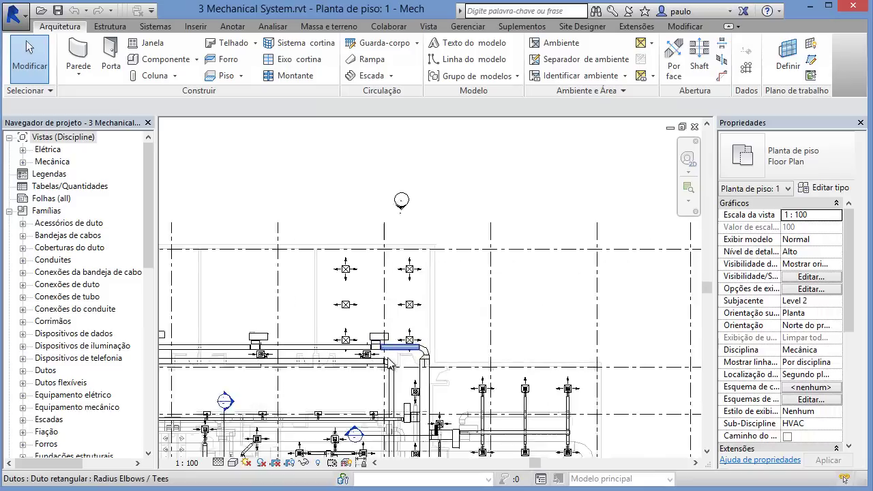
pyautogui.scroll(2, 352, 318)
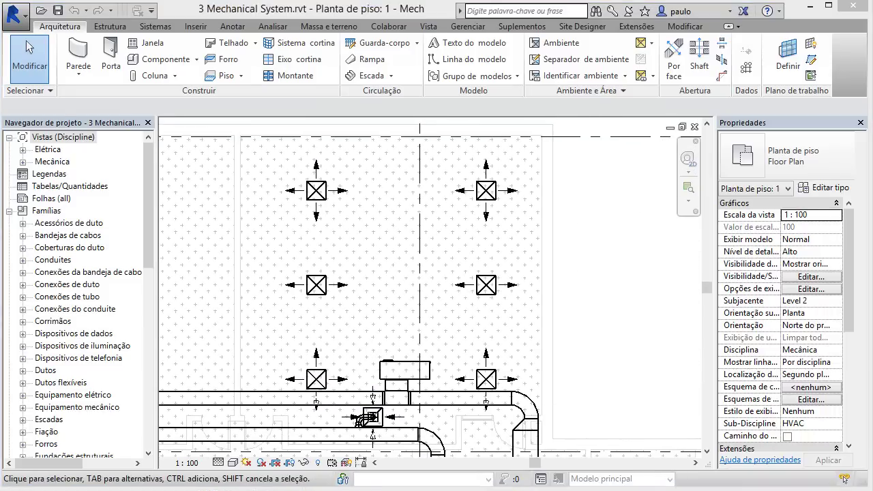
pyautogui.click(155, 25)
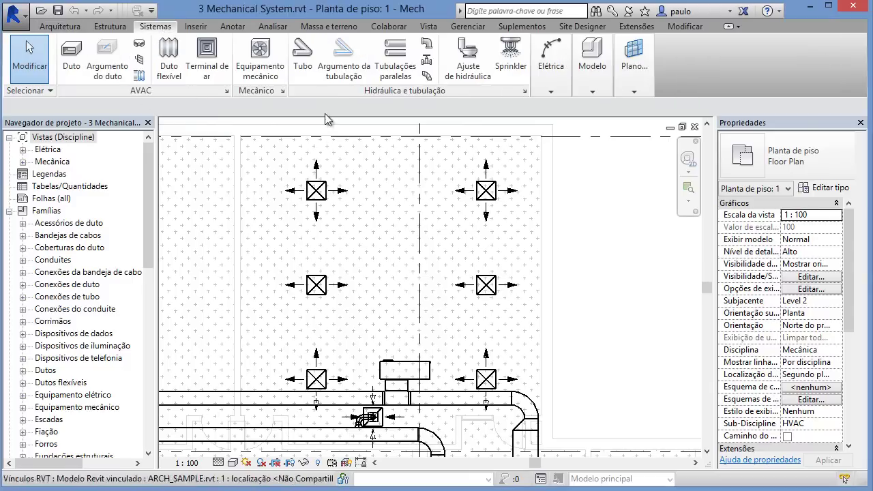
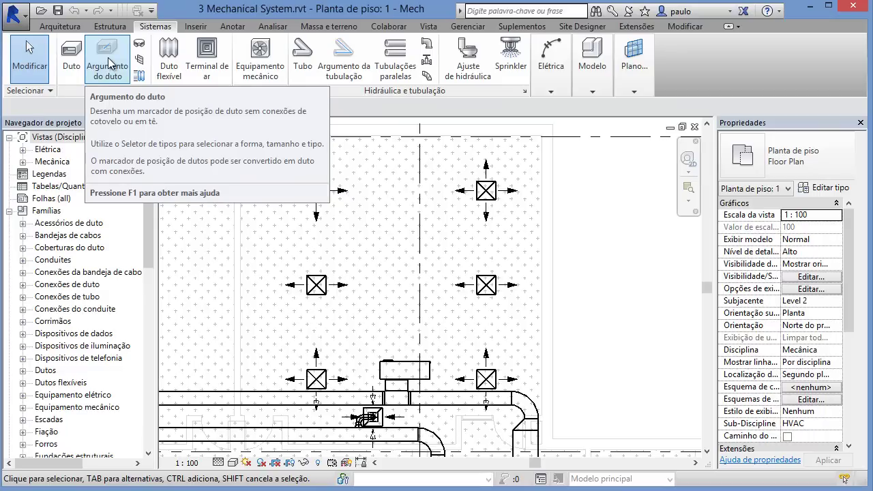
# Step: Set up a duct placeholder with 318 mm diameter and 3700 mm offset
pyautogui.click(108, 63)
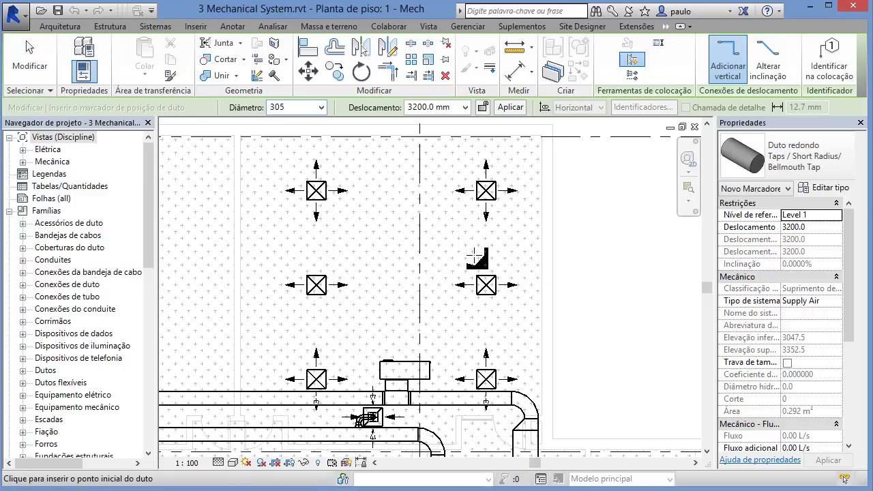
pyautogui.click(320, 108)
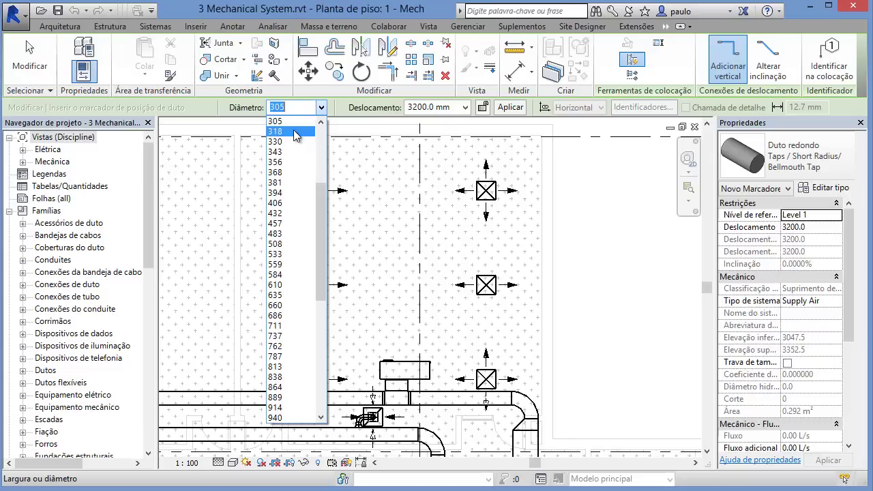
pyautogui.click(295, 131)
pyautogui.moveTo(457, 108); pyautogui.dragTo(368, 110)
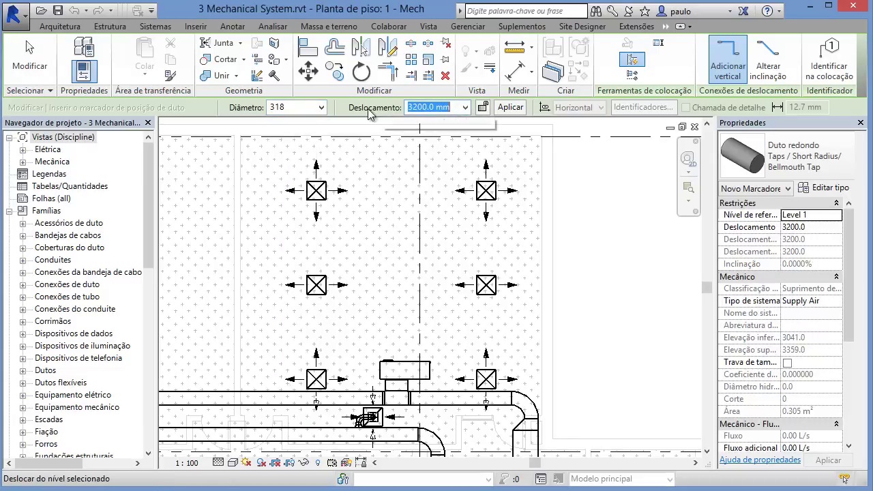
pyautogui.write('3')
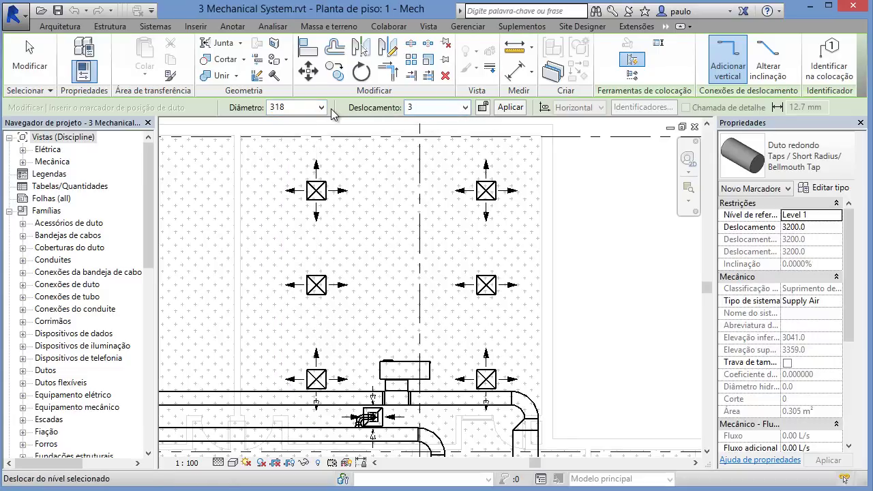
pyautogui.write('7-')
pyautogui.write('00')
pyautogui.press('Return')
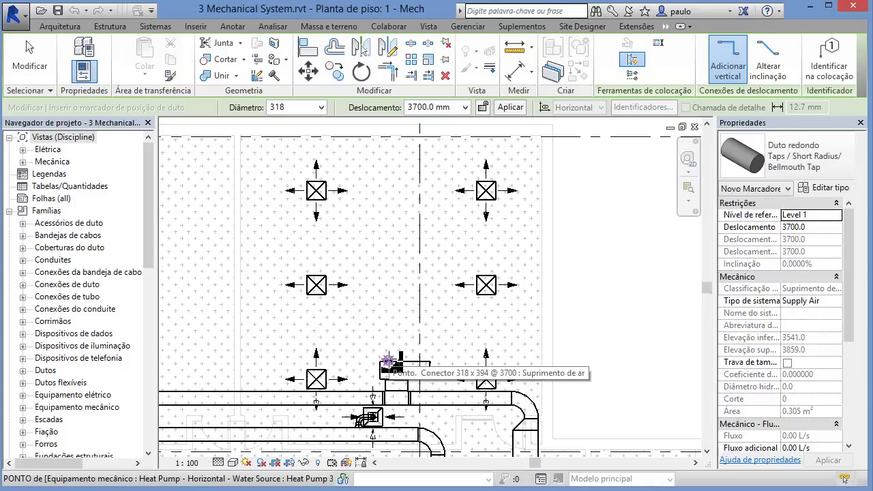
# Step: Draw the duct north from the heat pump's supply connector in a straight vertical run
pyautogui.click(387, 360)
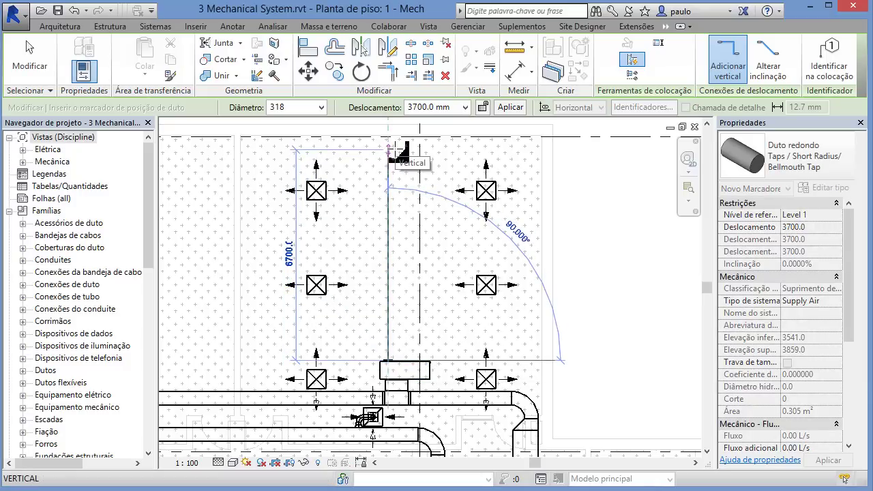
pyautogui.click(390, 150)
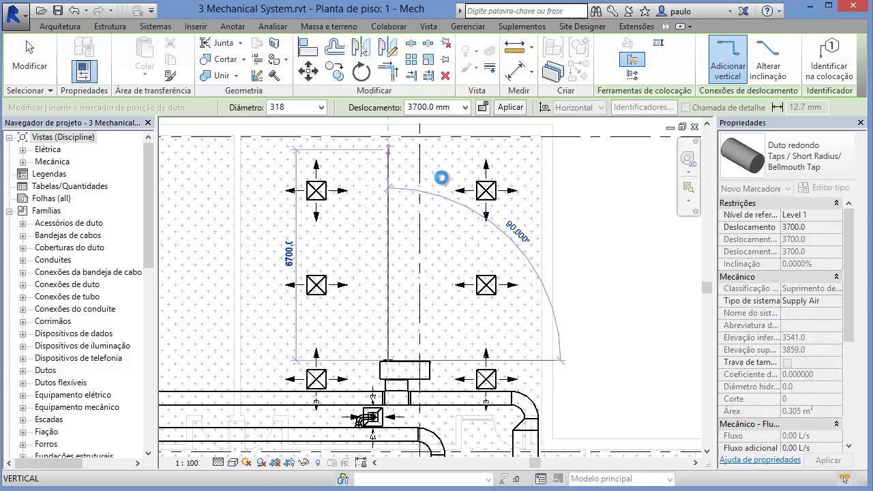
pyautogui.press('Escape')
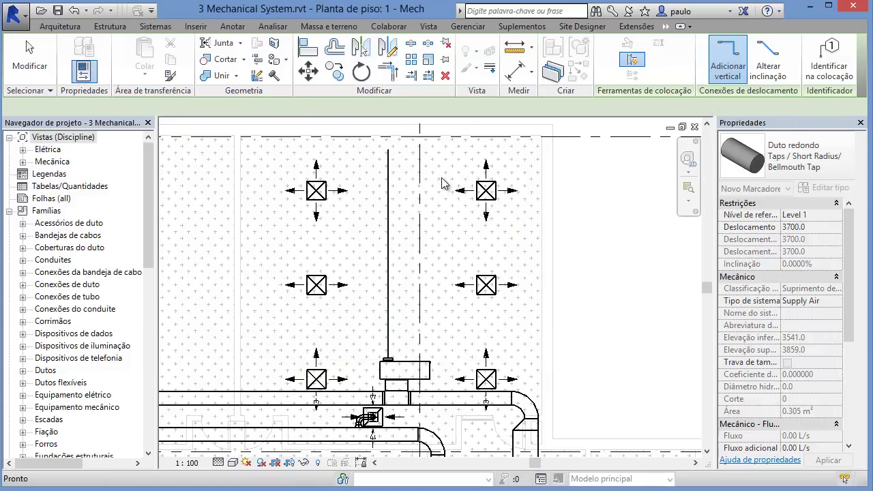
pyautogui.scroll(1, 396, 312)
pyautogui.moveTo(398, 343); pyautogui.dragTo(353, 376, button='middle')
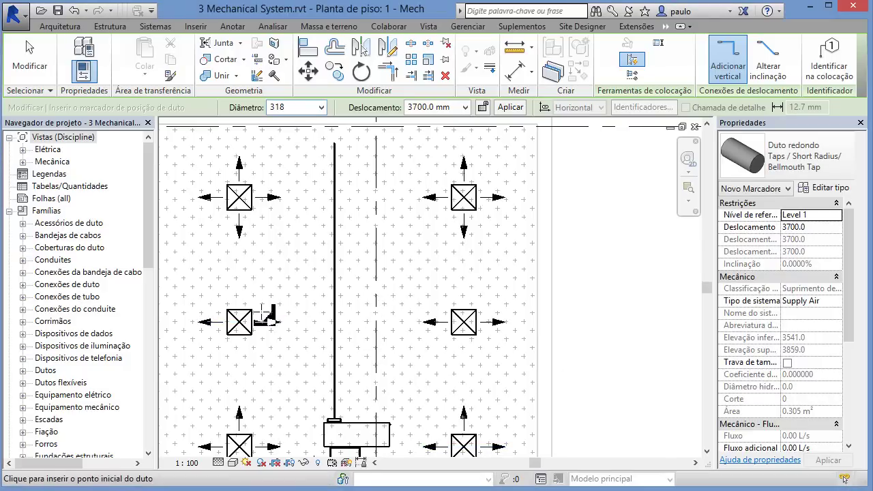
# Step: Open the Mecânica > HVAC {3D} view and tile it beside the floor plan
pyautogui.click(23, 162)
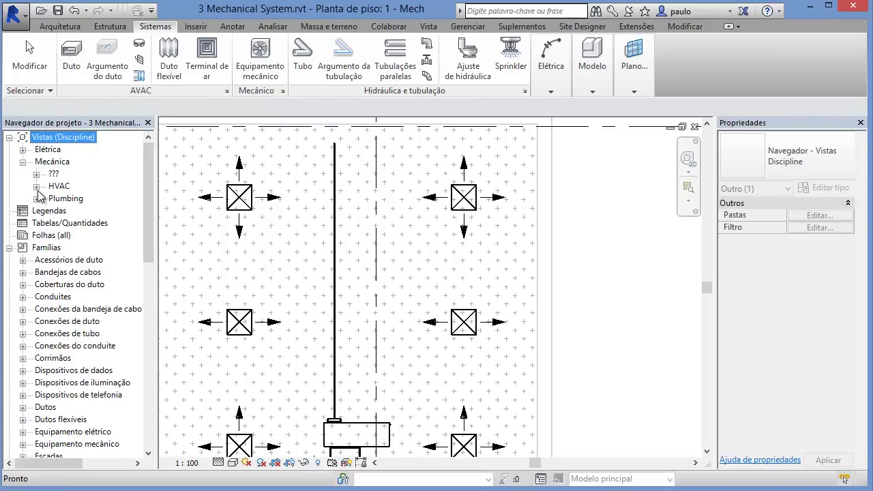
pyautogui.click(36, 186)
pyautogui.click(50, 224)
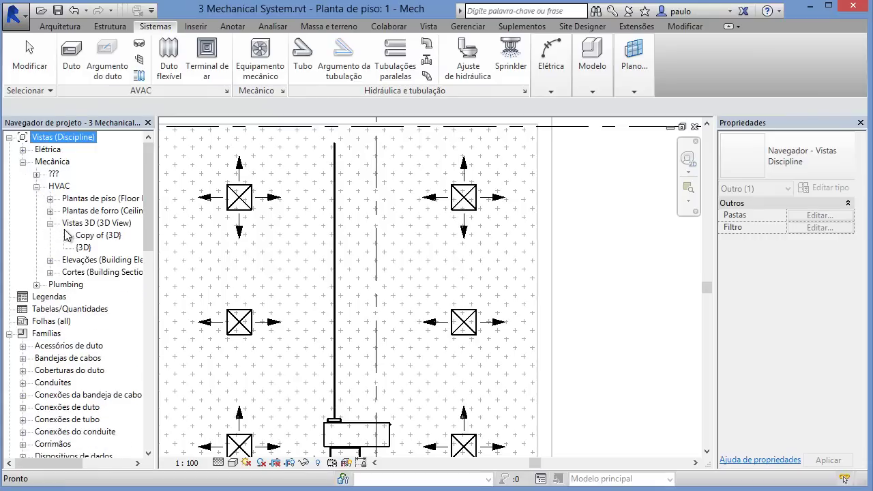
pyautogui.doubleClick(82, 249)
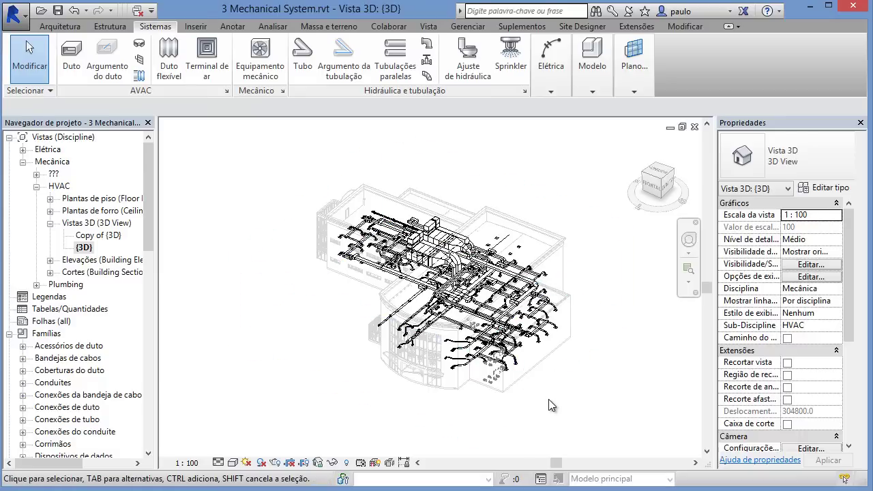
pyautogui.press('w')
pyautogui.press('t')
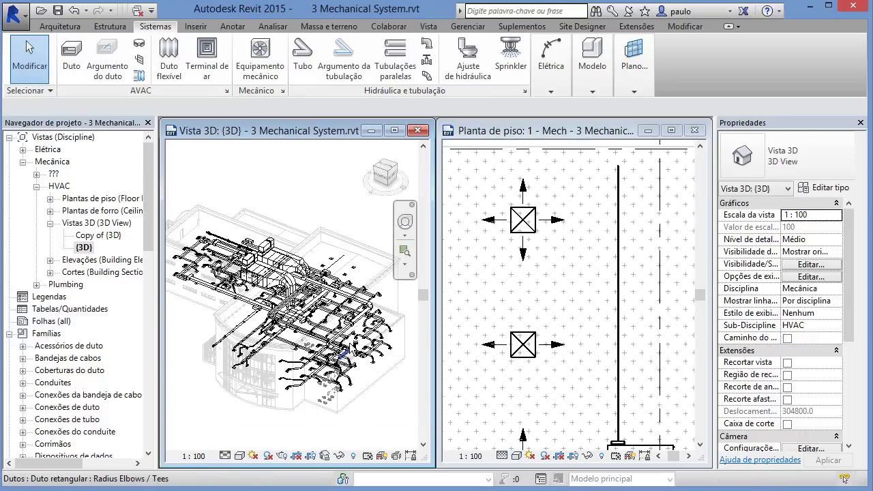
# Step: Orbit the 3D view and pan the floor plan to show more diffusers
pyautogui.keyDown('shift'); pyautogui.moveTo(294, 327); pyautogui.dragTo(315, 374, button='middle'); pyautogui.keyUp('shift')
pyautogui.scroll(4, 324, 390)
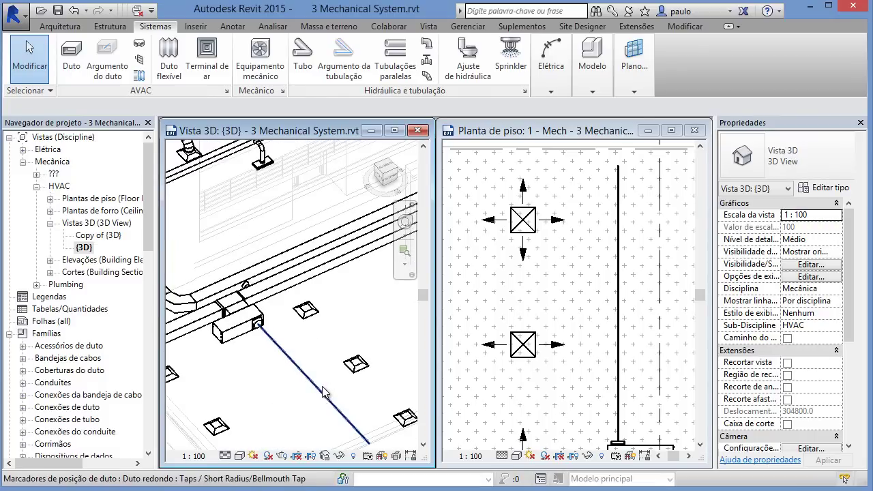
pyautogui.click(591, 339)
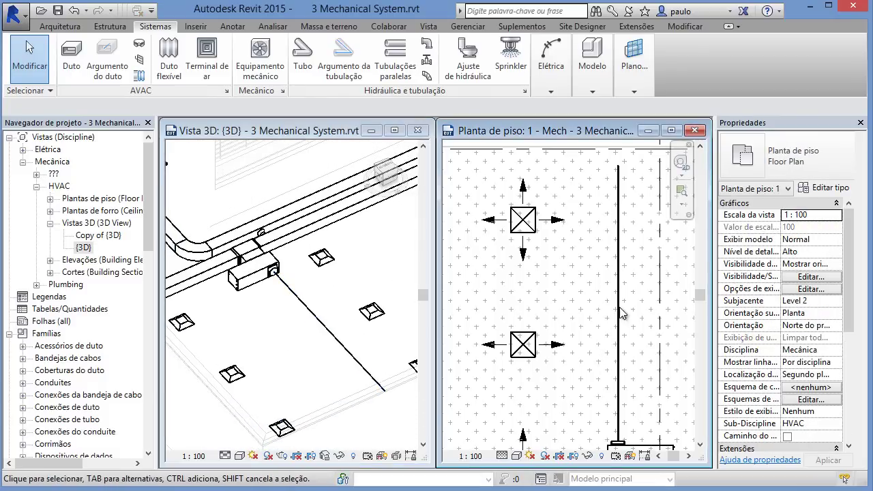
pyautogui.scroll(-2, 540, 321)
pyautogui.moveTo(540, 321); pyautogui.dragTo(522, 322, button='middle')
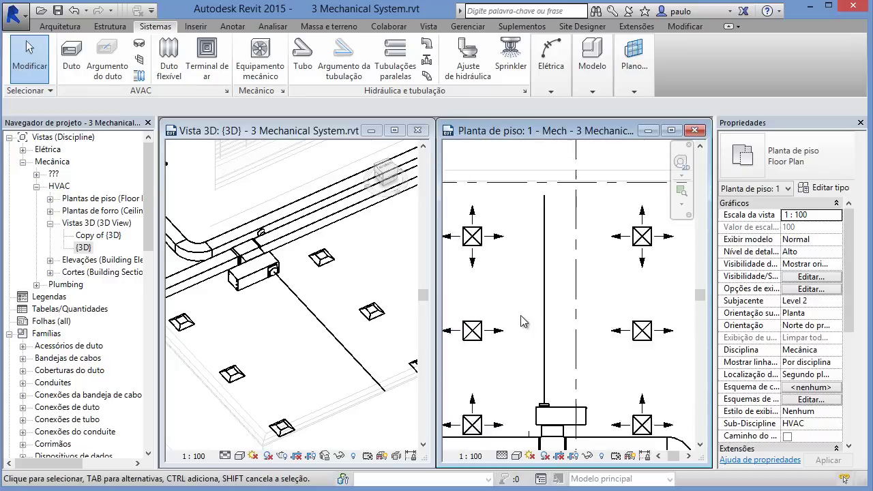
pyautogui.scroll(-1, 521, 322)
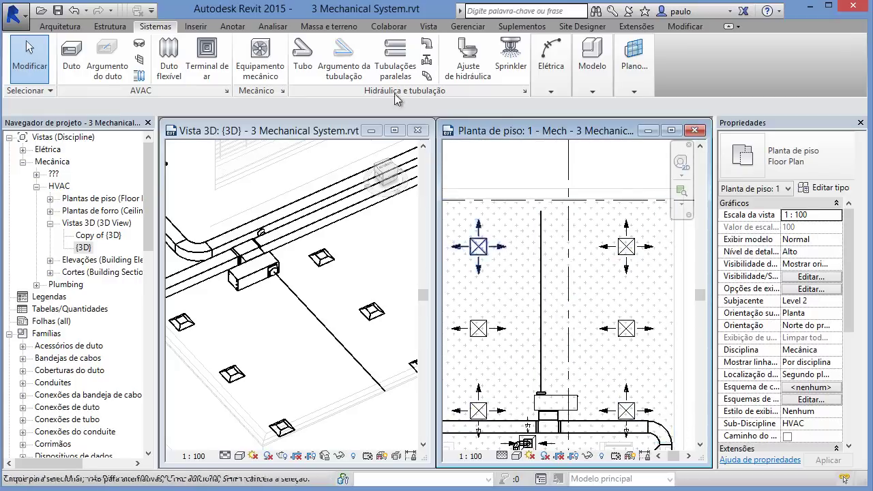
# Step: Draw a duct branch from the upper-left diffuser to the main duct and check it in 3D
pyautogui.click(106, 54)
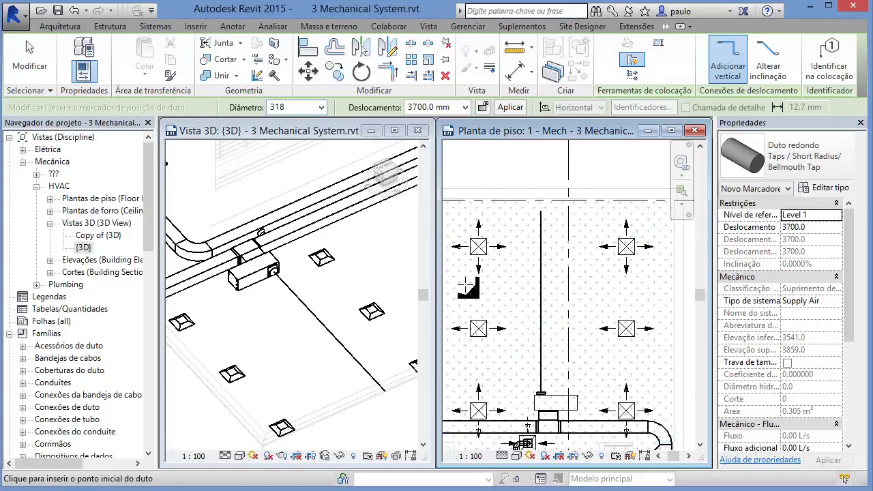
pyautogui.click(478, 247)
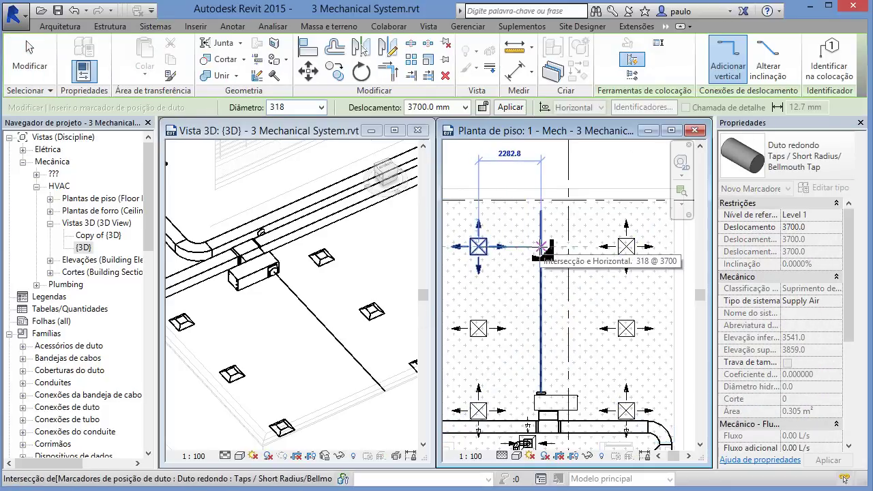
pyautogui.click(541, 247)
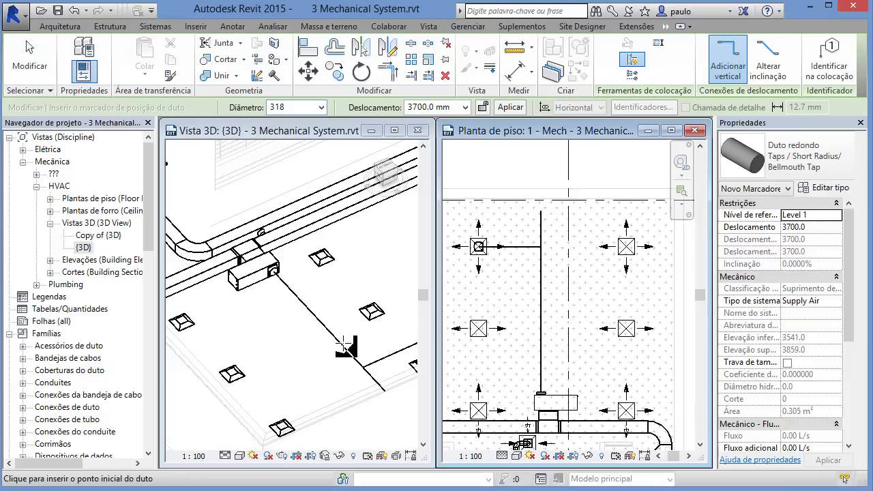
pyautogui.click(321, 363)
pyautogui.moveTo(289, 331); pyautogui.dragTo(256, 312, button='middle')
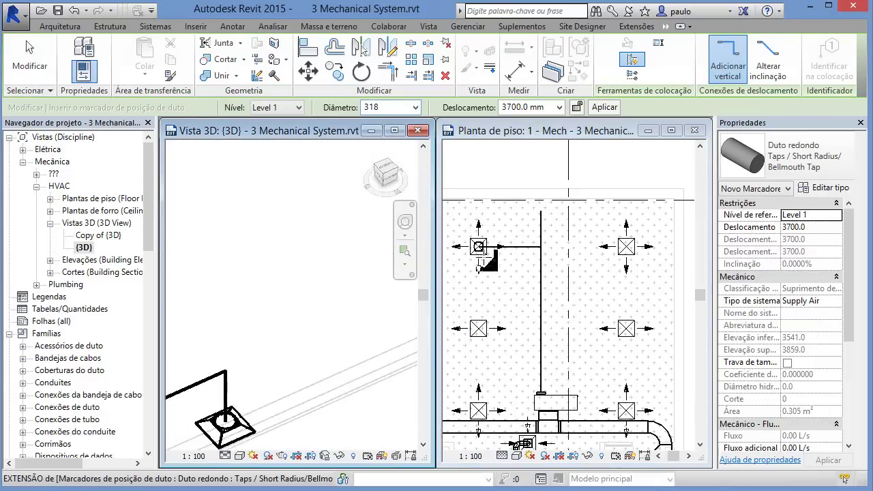
pyautogui.click(499, 265)
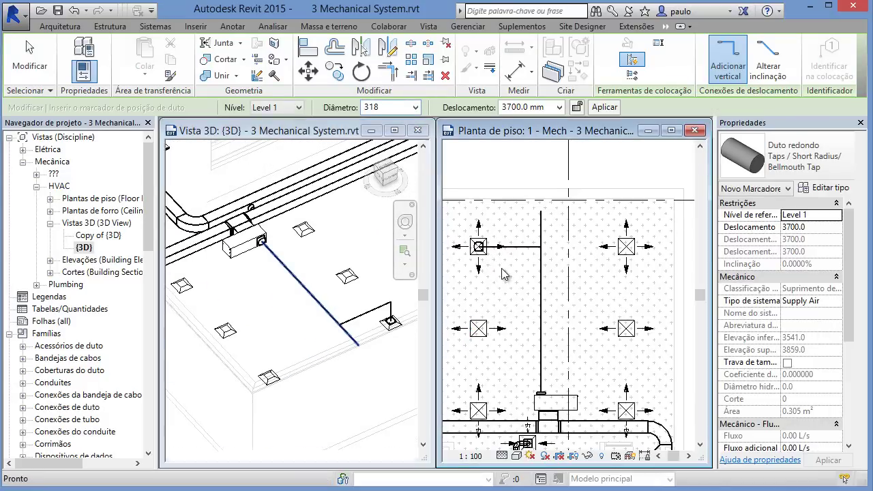
pyautogui.scroll(3, 505, 268)
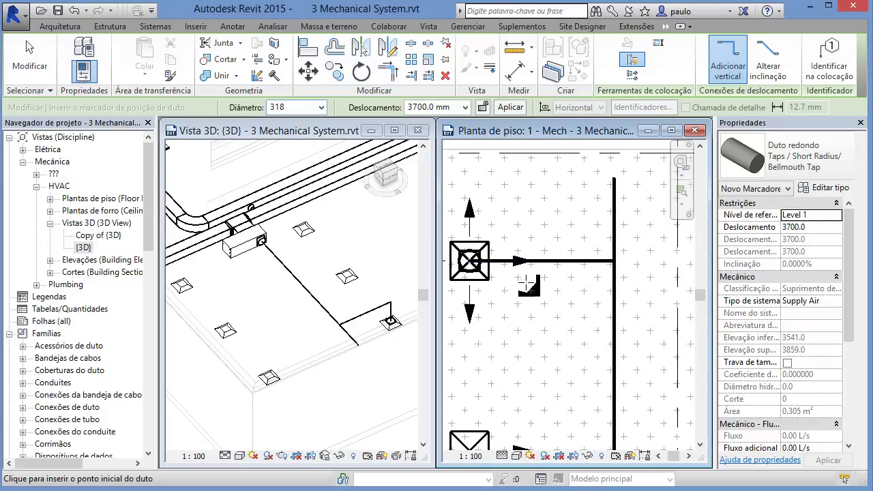
pyautogui.moveTo(544, 292)
pyautogui.mouseDown(button='middle')
pyautogui.moveTo(497, 309)
pyautogui.moveTo(532, 311)
pyautogui.mouseUp(button='middle')
pyautogui.scroll(-2, 605, 301)
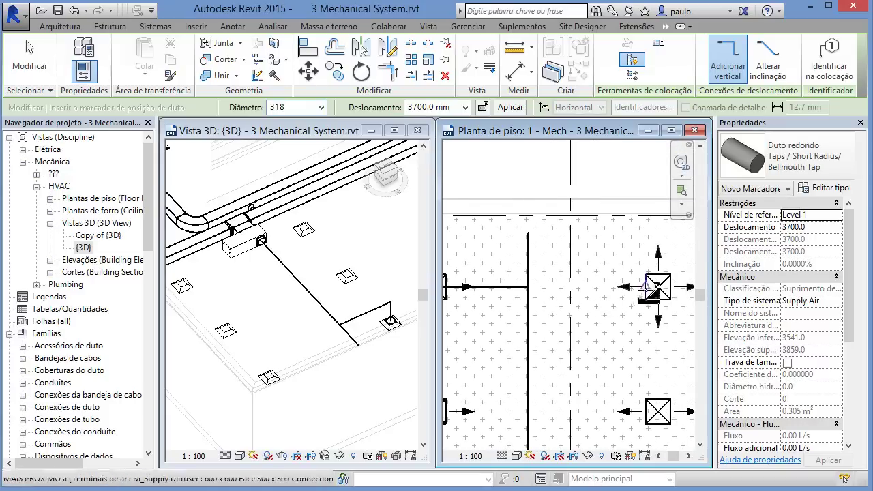
# Step: Add duct branches from the right diffuser and the left diffuser to the main duct
pyautogui.click(665, 287)
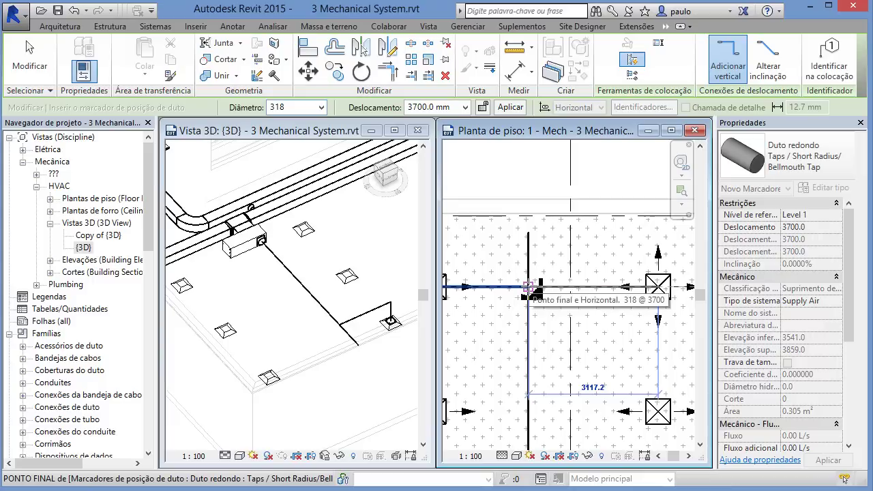
pyautogui.click(529, 287)
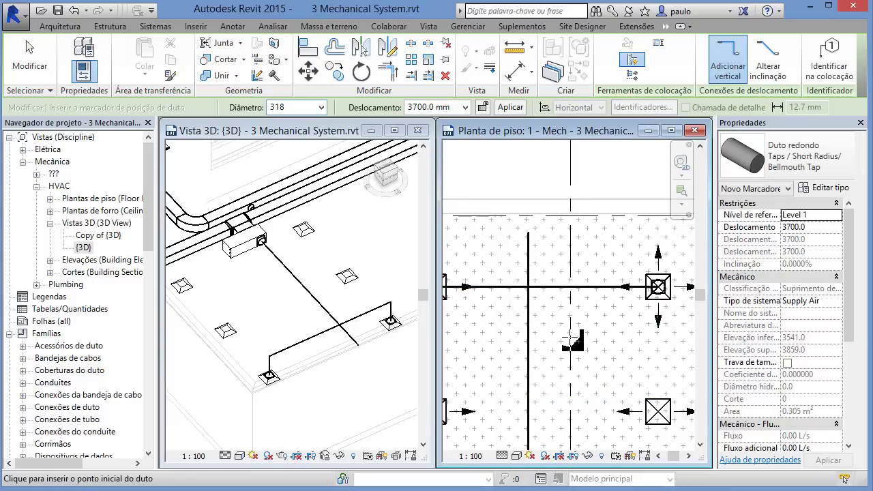
pyautogui.scroll(-1, 556, 358)
pyautogui.moveTo(557, 358); pyautogui.dragTo(679, 288, button='middle')
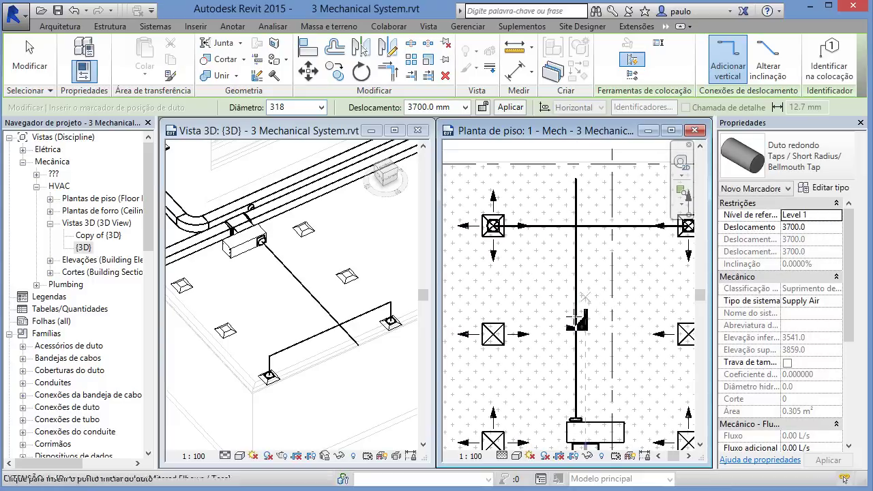
pyautogui.click(486, 335)
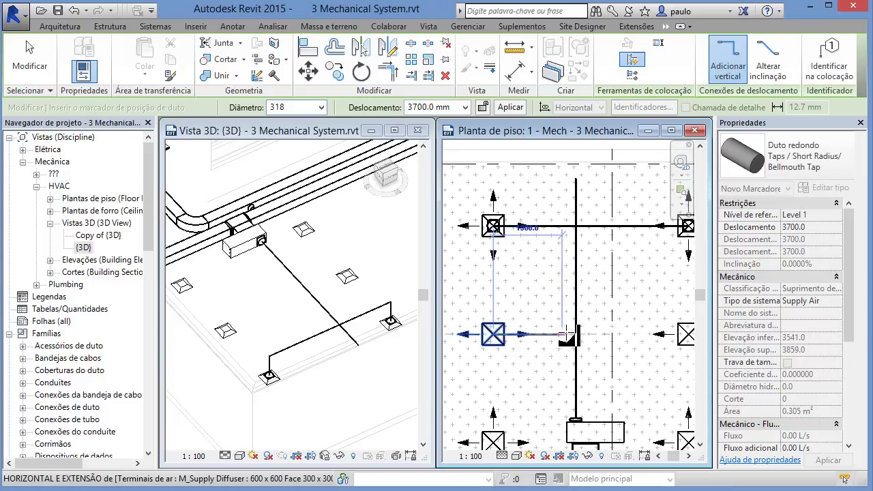
pyautogui.click(576, 335)
# Step: Connect two more supply diffusers to the main duct with branch ducts
pyautogui.moveTo(655, 359); pyautogui.dragTo(605, 349, button='middle')
pyautogui.click(638, 326)
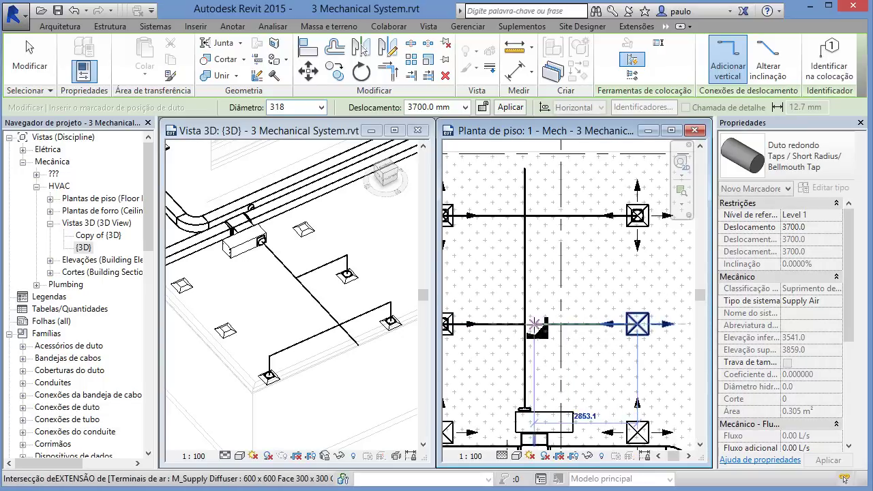
pyautogui.click(513, 355)
pyautogui.moveTo(518, 357); pyautogui.dragTo(573, 316, button='middle')
pyautogui.click(499, 393)
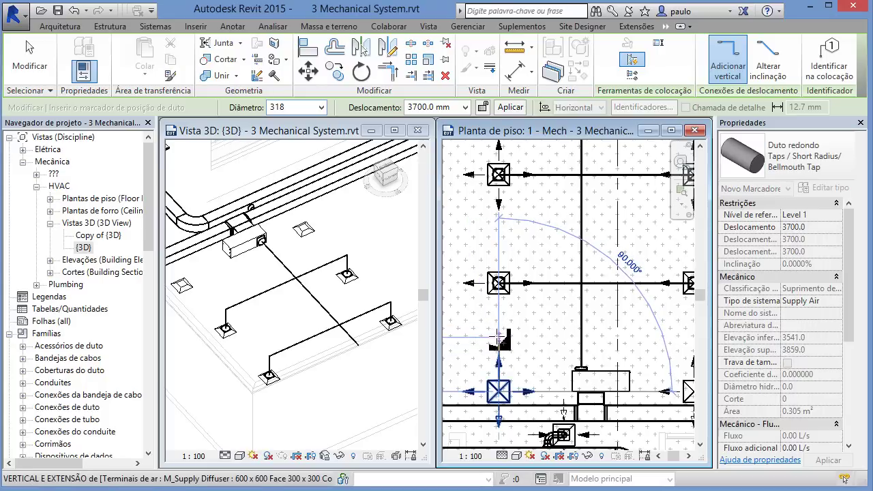
pyautogui.click(580, 339)
# Step: Start a bent branch from the lower diffuser, then cancel it and leave duct drawing
pyautogui.moveTo(654, 348); pyautogui.dragTo(595, 345, button='middle')
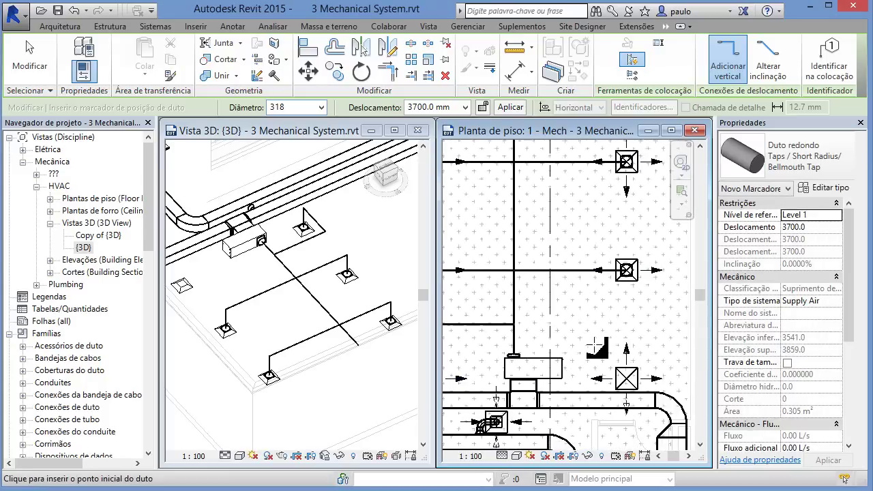
pyautogui.scroll(1, 595, 343)
pyautogui.click(634, 384)
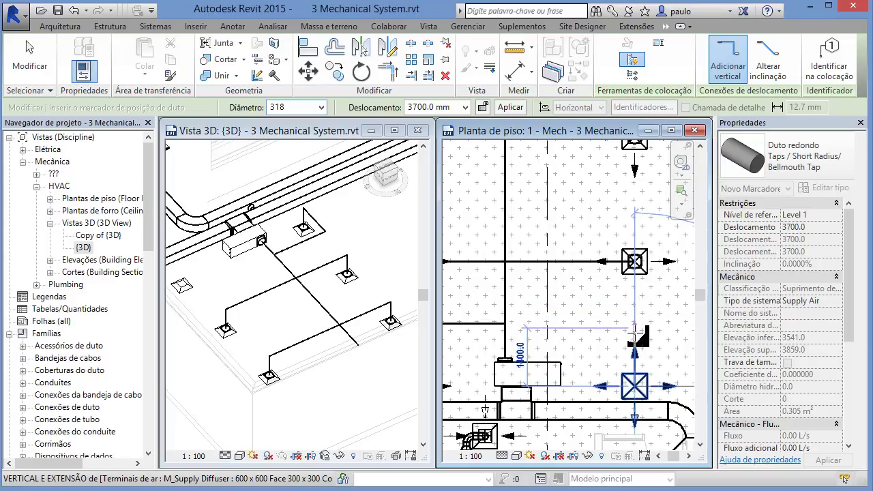
pyautogui.click(636, 334)
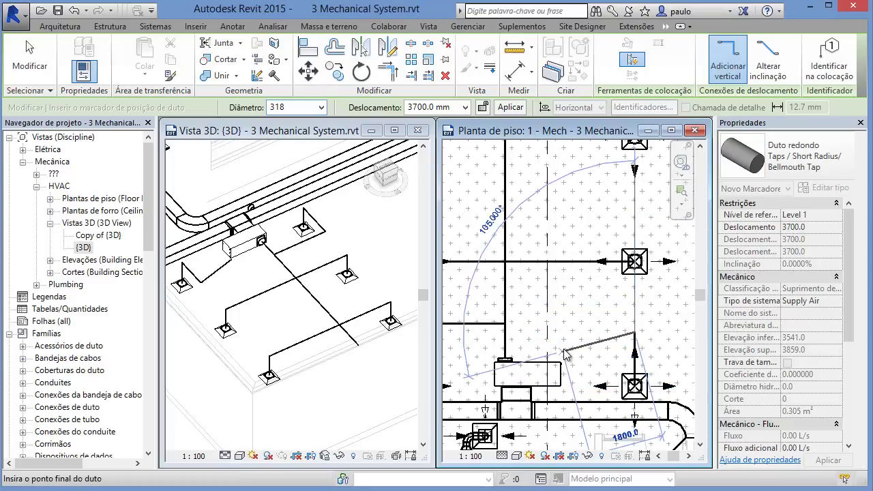
pyautogui.press('Escape')
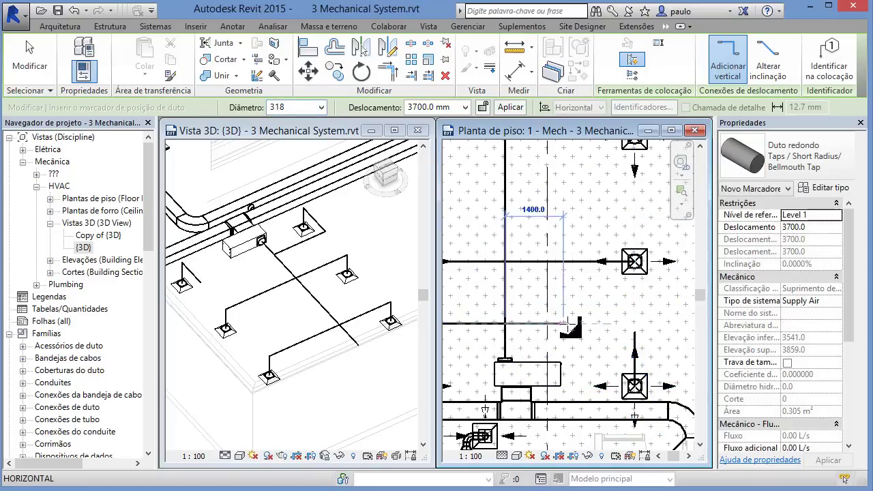
pyautogui.click(583, 323)
pyautogui.press('Escape')
pyautogui.press('Escape')
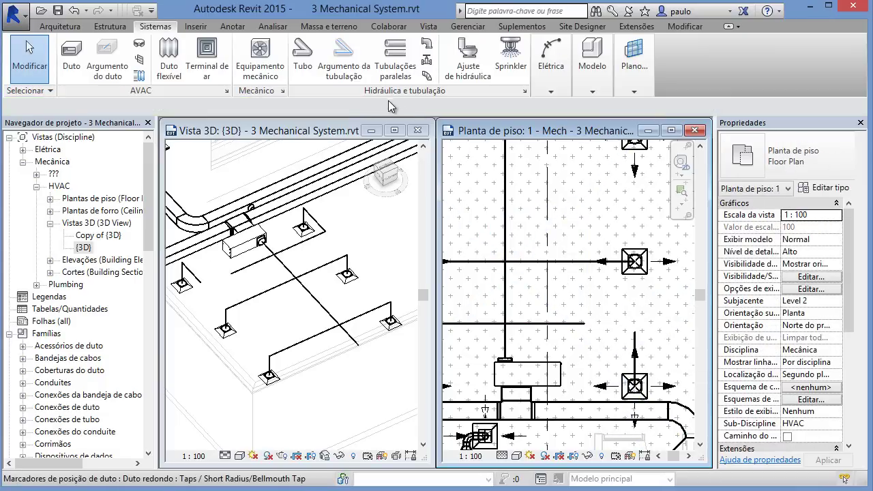
# Step: Join the lower branch ducts into a corner with Trim/Extend to Corner
pyautogui.click(695, 26)
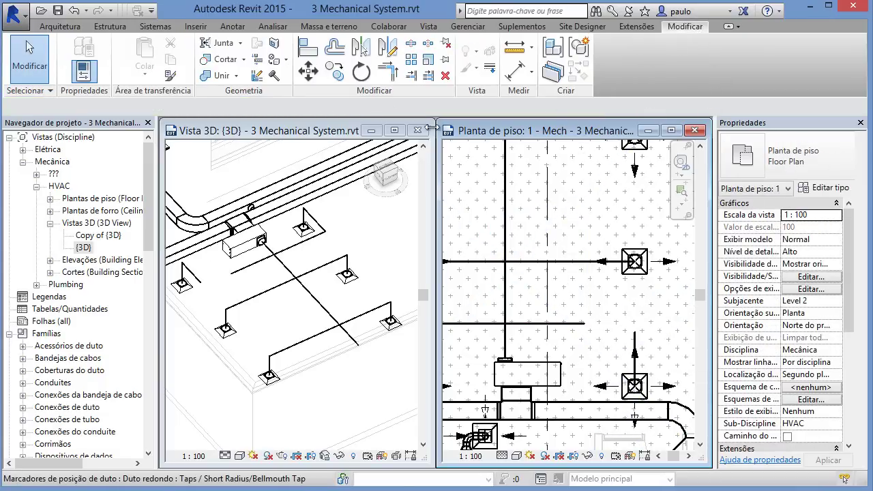
pyautogui.click(394, 74)
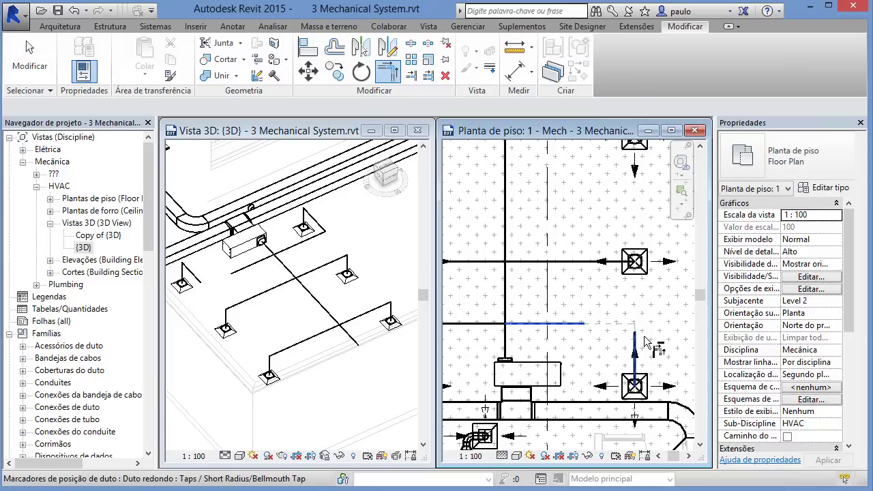
pyautogui.click(445, 323)
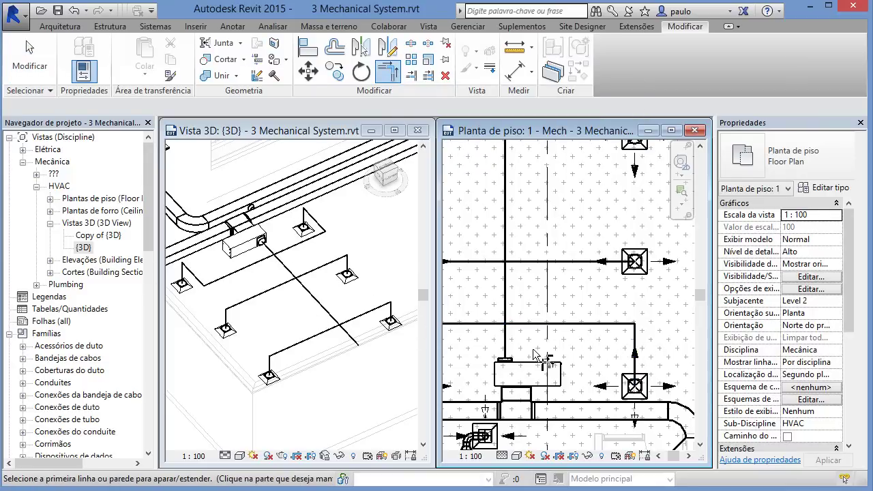
pyautogui.moveTo(539, 344); pyautogui.dragTo(566, 356, button='middle')
pyautogui.scroll(-1, 588, 377)
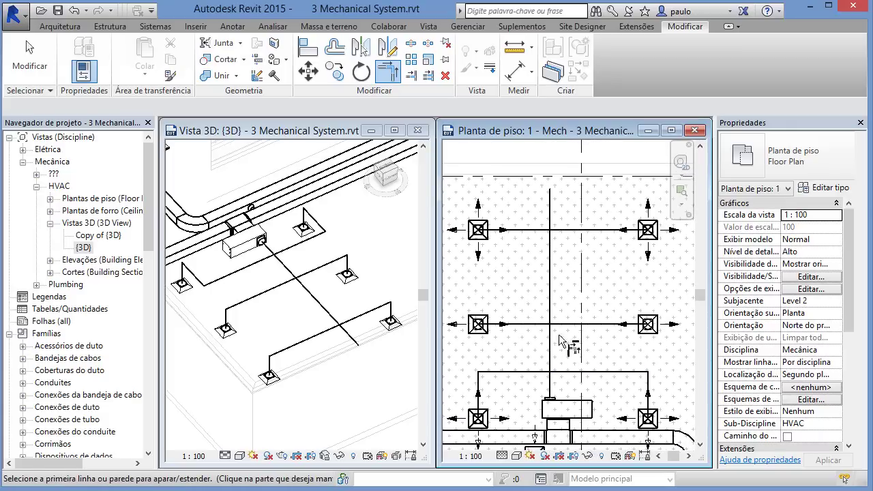
pyautogui.press('Escape')
# Step: Stretch the central supply duct's top end north past the top row of diffusers
pyautogui.click(551, 218)
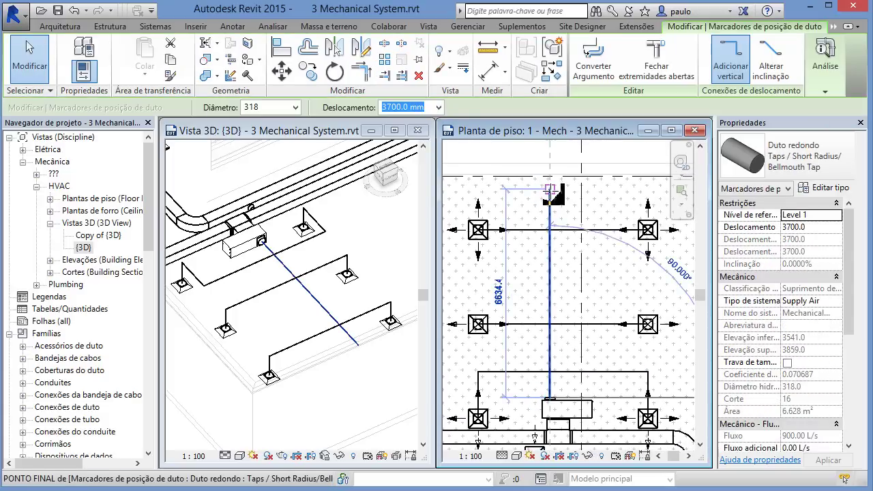
pyautogui.moveTo(550, 191); pyautogui.dragTo(565, 220)
pyautogui.click(572, 269)
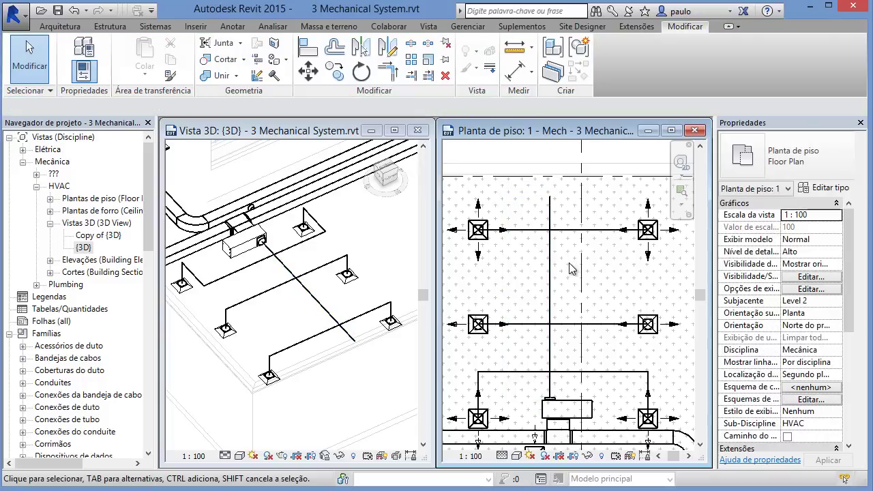
pyautogui.click(348, 392)
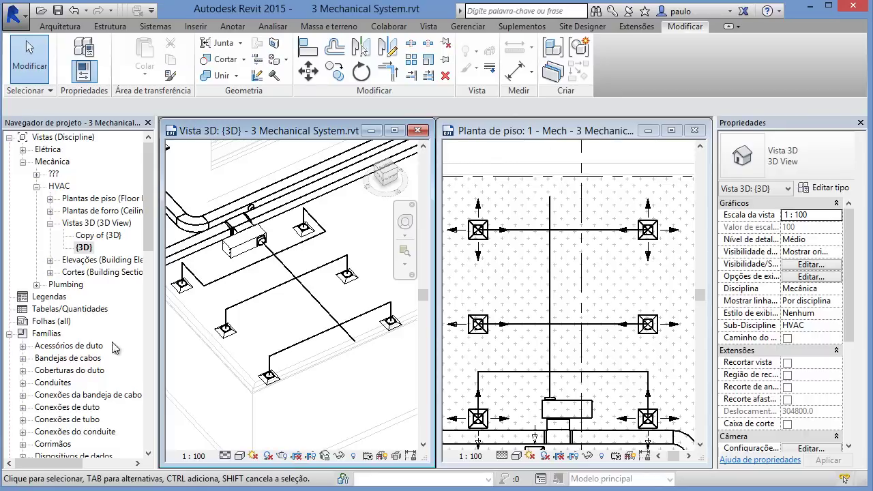
pyautogui.click(325, 456)
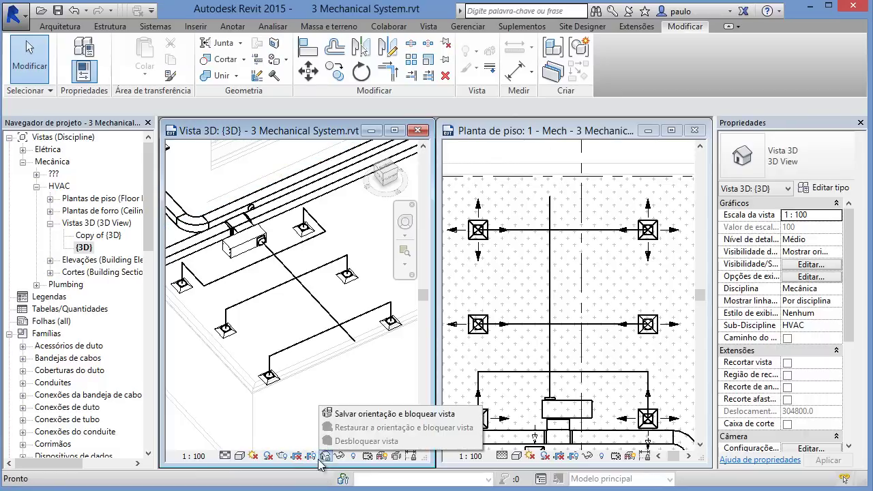
# Step: Save and lock the 3D view's orientation as a view named '3D AC'
pyautogui.click(356, 414)
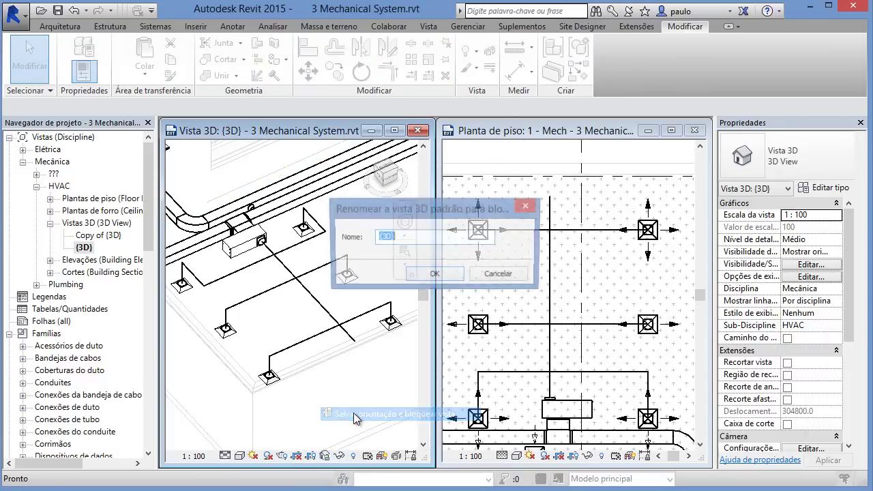
pyautogui.click(434, 275)
pyautogui.click(302, 264)
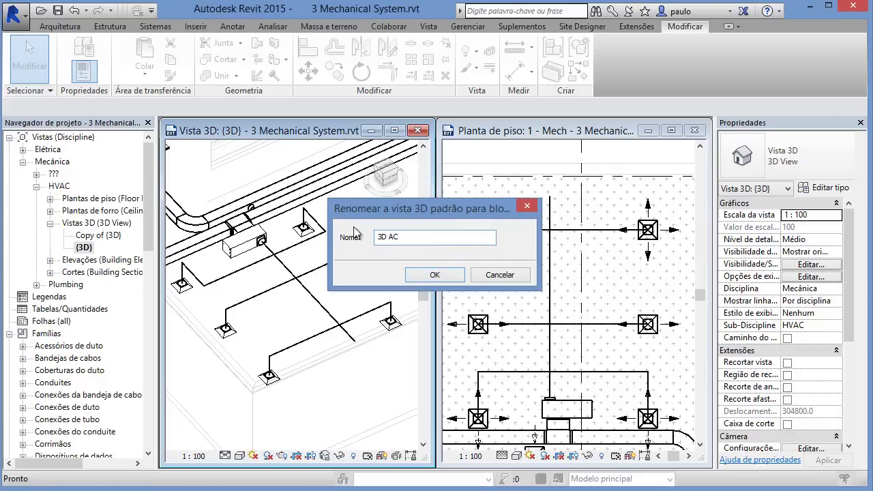
pyautogui.click(437, 276)
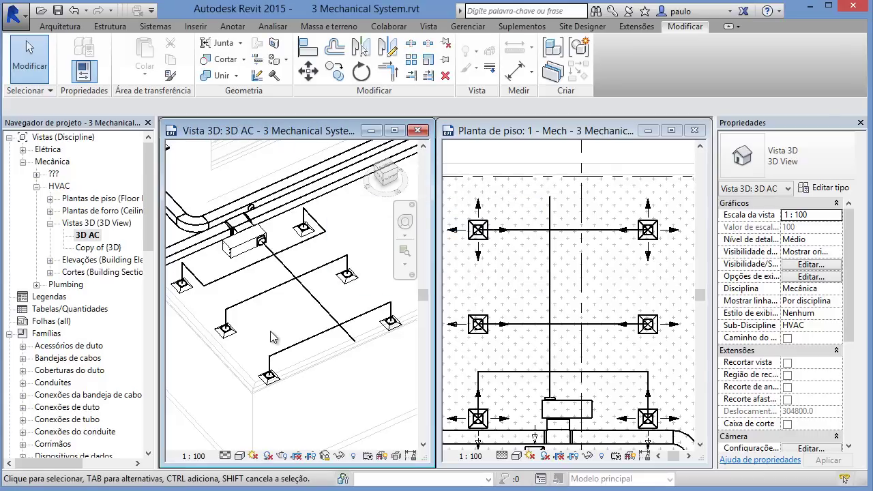
pyautogui.press('t')
pyautogui.press('g')
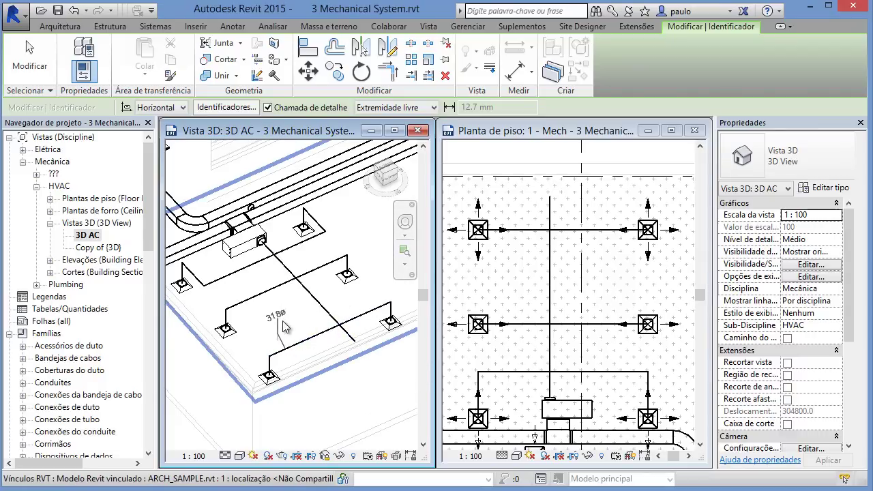
# Step: Tag the ducts in the 3D view with 318ø size tags, leaders turned off
pyautogui.scroll(5, 292, 333)
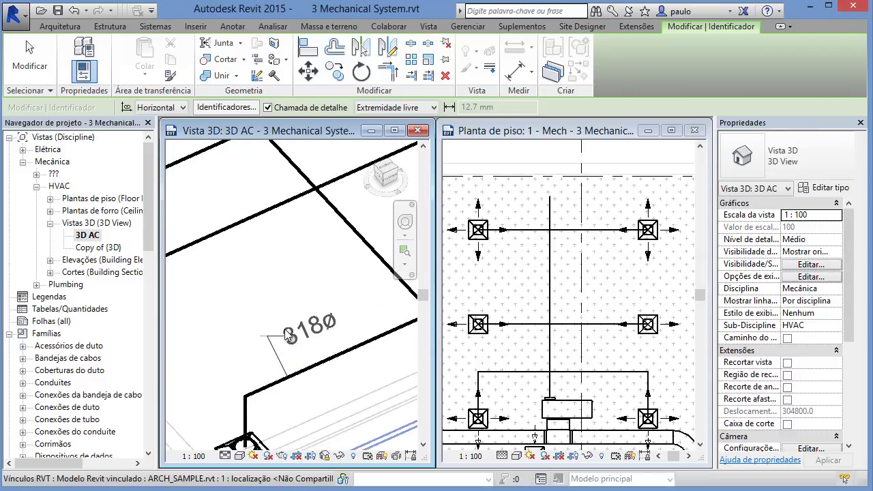
pyautogui.click(280, 324)
pyautogui.scroll(-5, 273, 348)
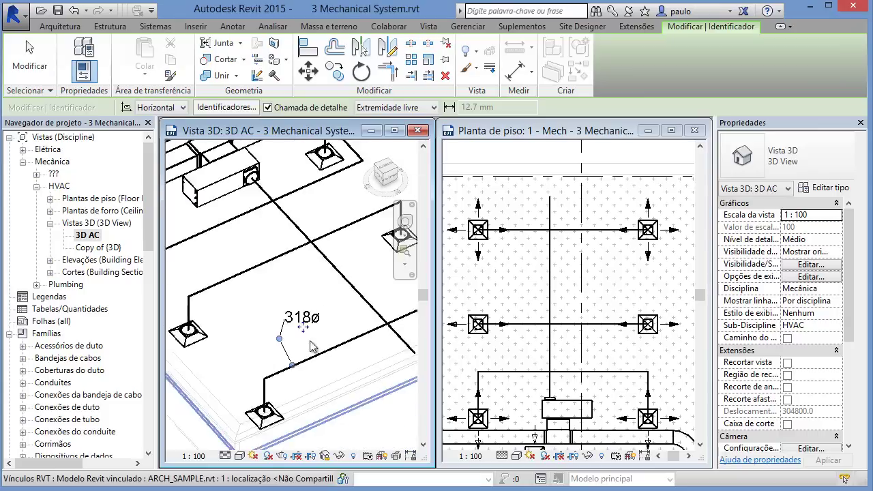
pyautogui.moveTo(266, 371); pyautogui.dragTo(293, 372, button='middle')
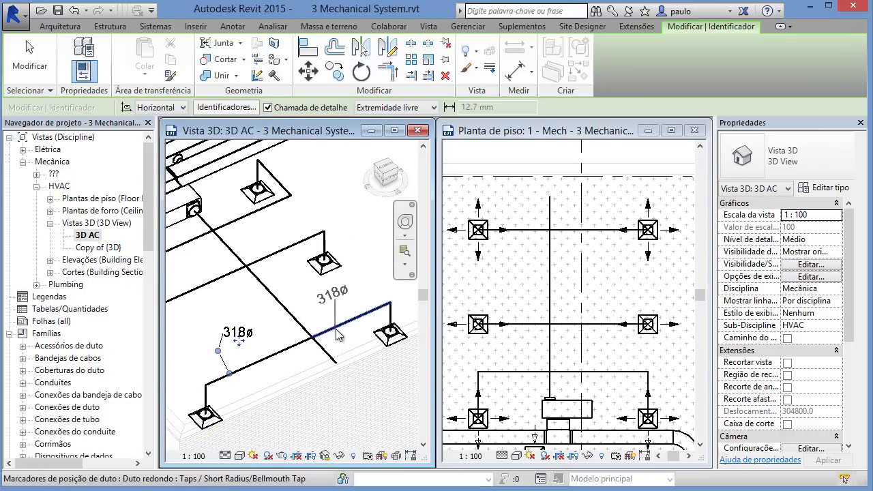
pyautogui.click(268, 107)
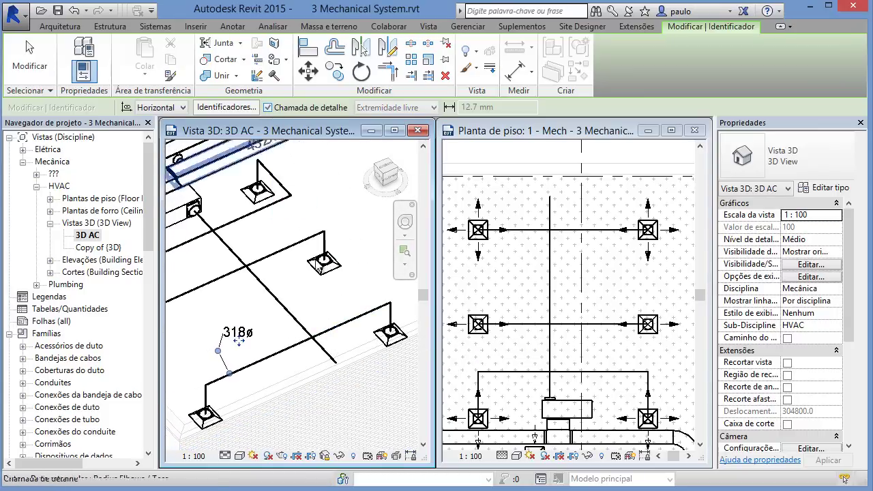
pyautogui.click(348, 321)
pyautogui.click(277, 306)
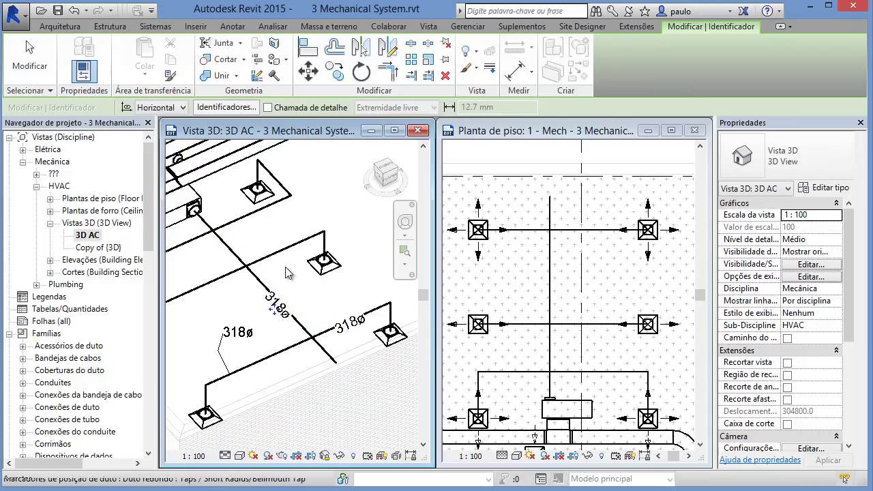
pyautogui.click(279, 253)
pyautogui.moveTo(195, 293); pyautogui.dragTo(221, 292, button='middle')
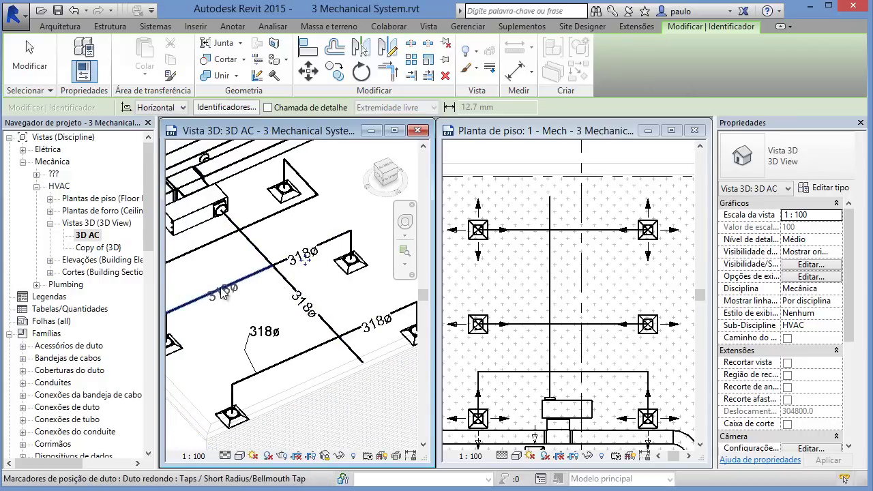
pyautogui.click(221, 293)
pyautogui.scroll(-2, 296, 303)
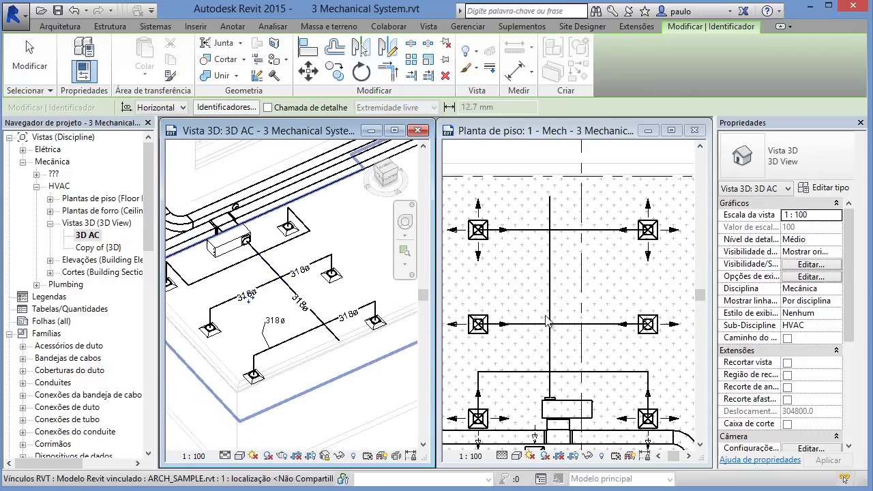
# Step: Tag the horizontal and lower ducts in the floor plan with 318ø size tags
pyautogui.click(539, 270)
pyautogui.scroll(3, 542, 277)
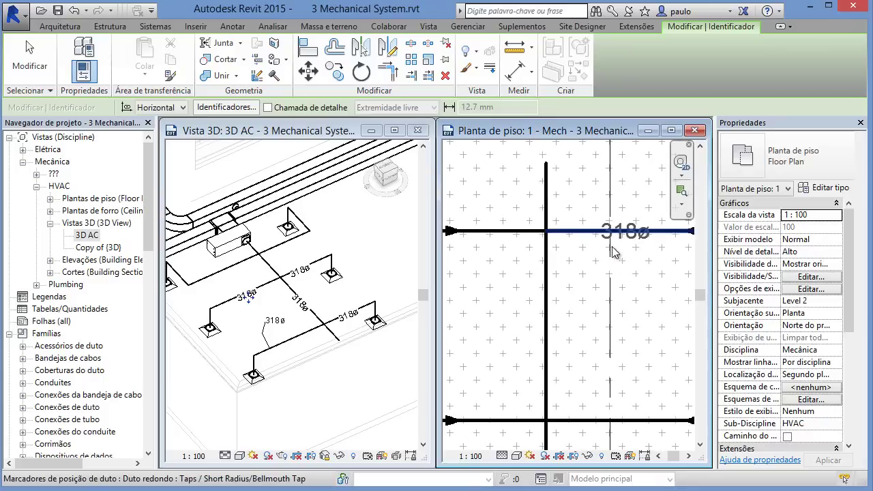
pyautogui.scroll(-1, 552, 285)
pyautogui.click(539, 269)
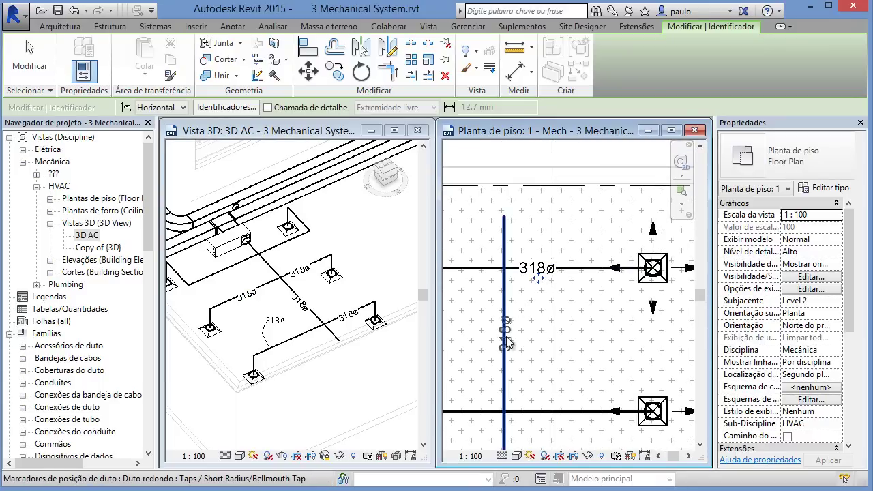
pyautogui.moveTo(590, 391); pyautogui.dragTo(674, 332, button='middle')
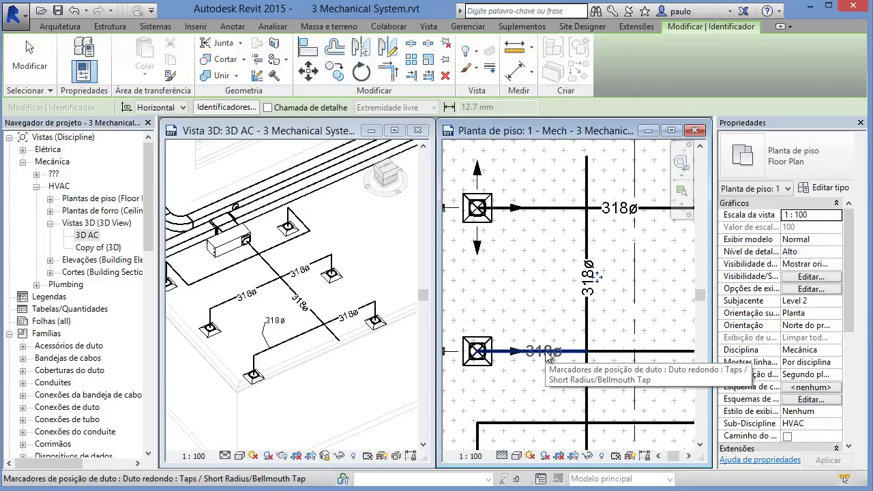
pyautogui.click(545, 355)
pyautogui.scroll(-1, 543, 358)
pyautogui.scroll(-2, 543, 364)
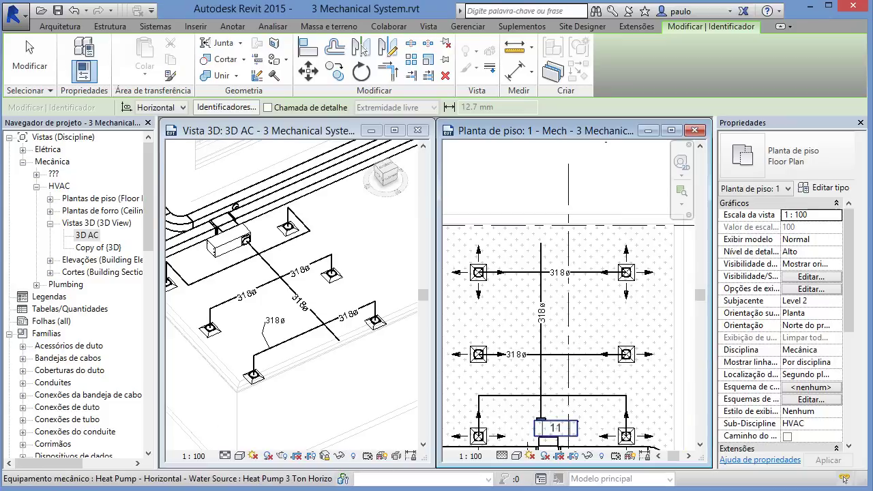
pyautogui.click(355, 380)
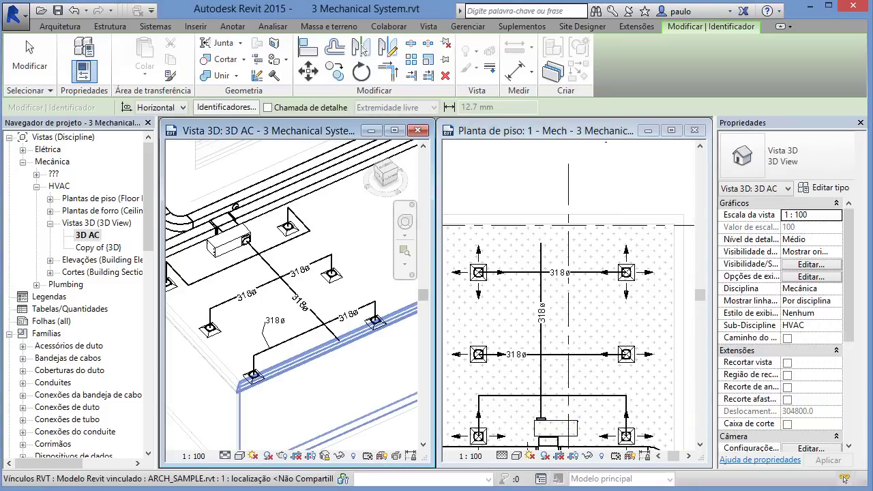
# Step: End tagging, review Space 17's airflow in Properties, and open the Heating and Cooling Loads settings
pyautogui.click(580, 311)
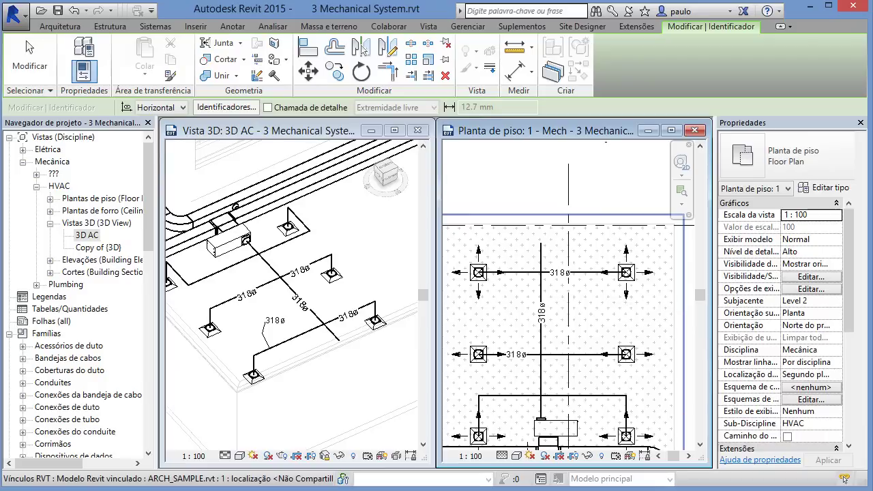
pyautogui.scroll(-3, 603, 191)
pyautogui.moveTo(569, 240); pyautogui.dragTo(548, 241, button='middle')
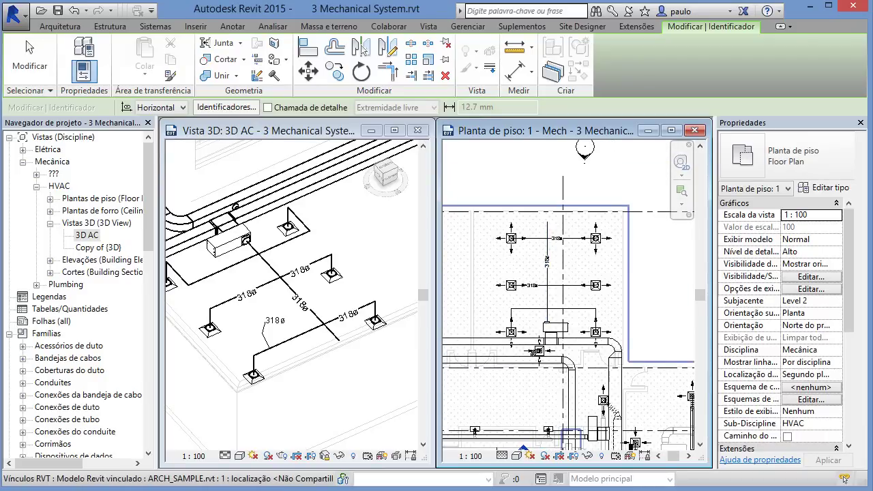
pyautogui.press('Escape')
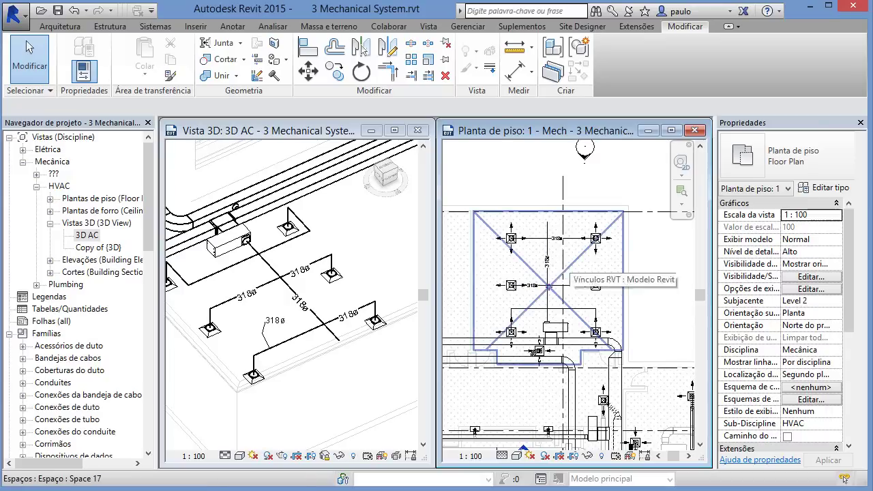
pyautogui.click(565, 266)
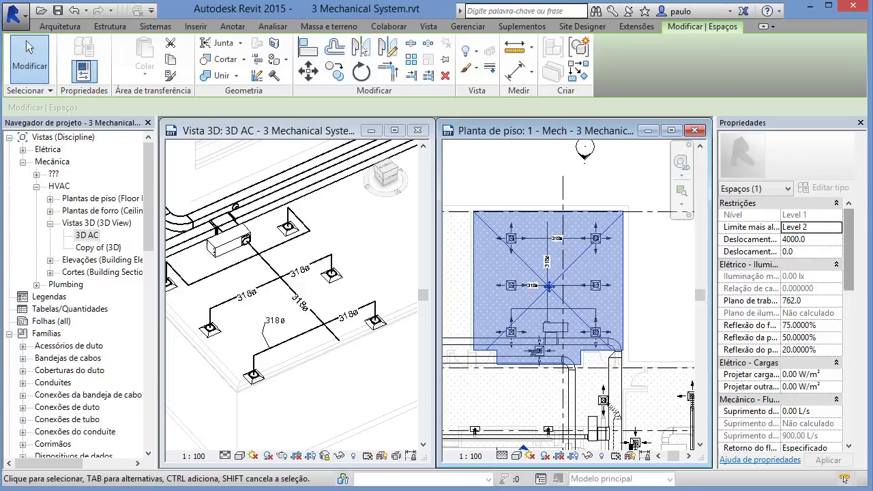
pyautogui.moveTo(849, 250); pyautogui.dragTo(849, 304)
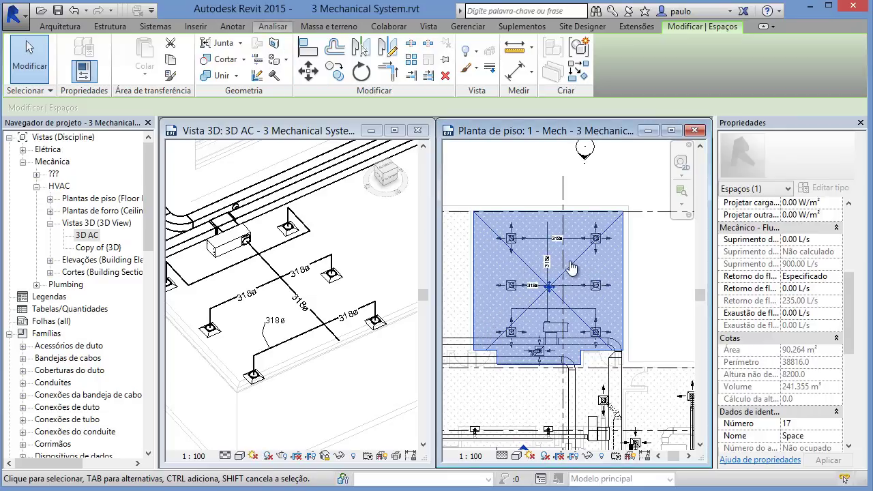
pyautogui.click(273, 26)
pyautogui.click(502, 64)
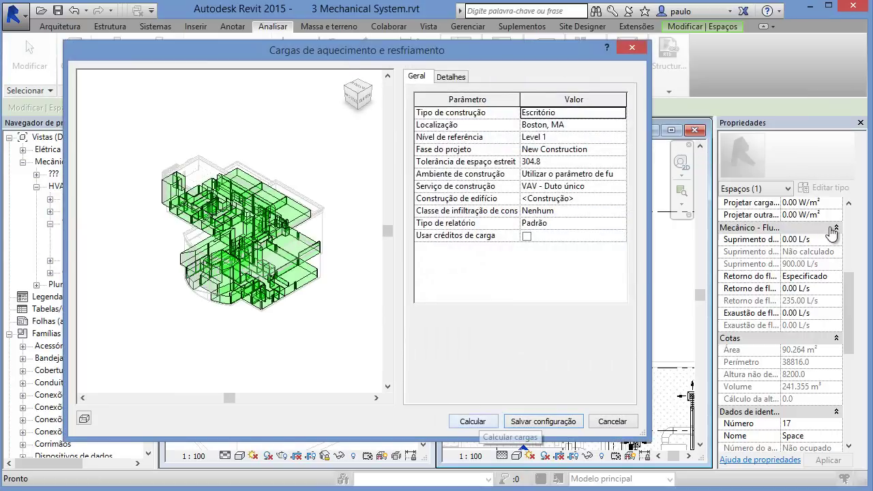
# Step: Run the loads calculation and confirm Space 17's specified supply airflow is 611.27 L/s
pyautogui.press('Return')
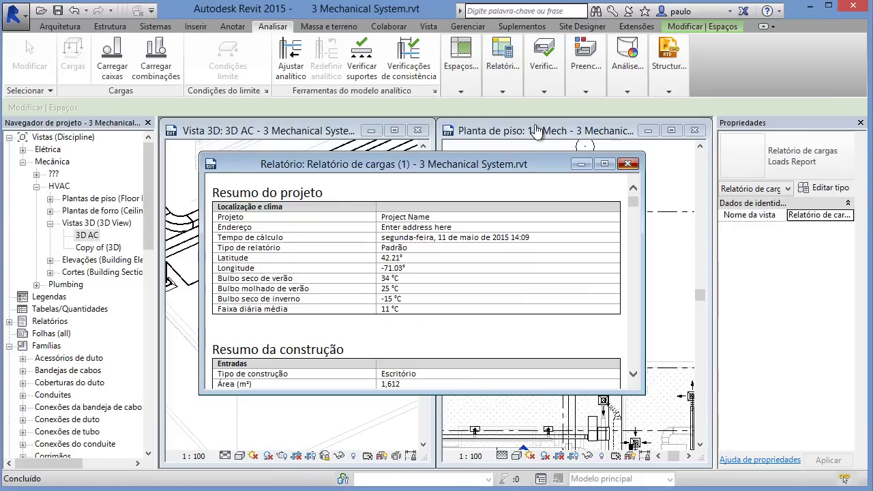
pyautogui.click(536, 131)
pyautogui.click(591, 227)
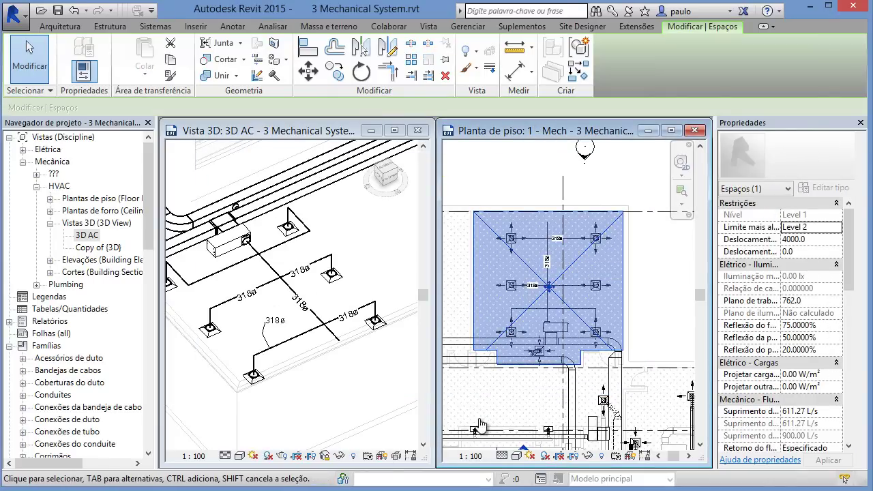
# Step: Maximize the Mech floor plan, widen the Properties palette, and zoom in on Space 17
pyautogui.moveTo(848, 250); pyautogui.dragTo(849, 303)
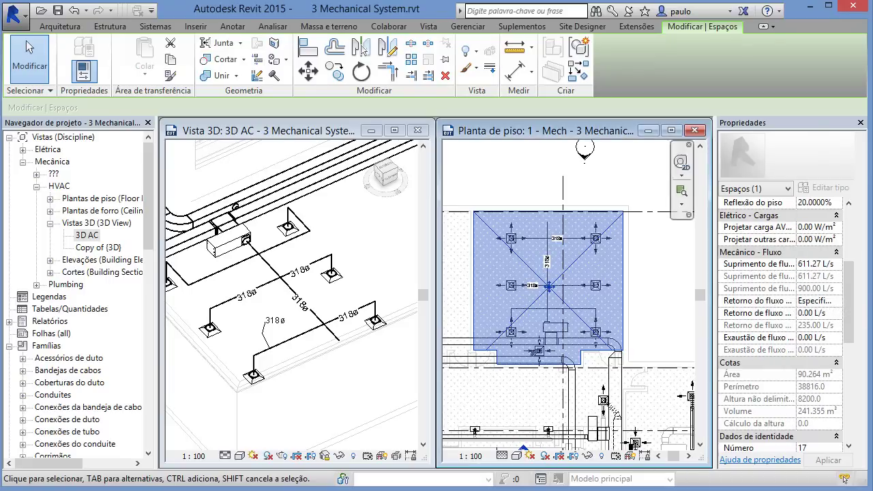
pyautogui.click(671, 130)
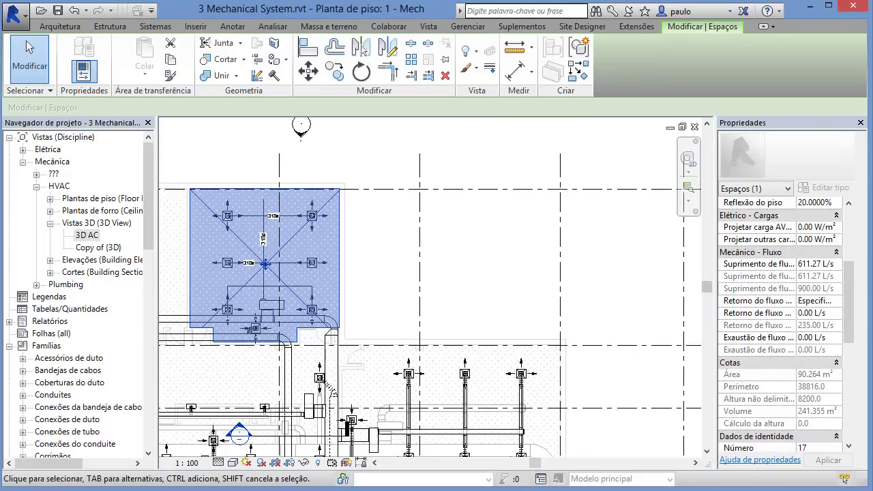
pyautogui.moveTo(715, 269); pyautogui.dragTo(554, 269)
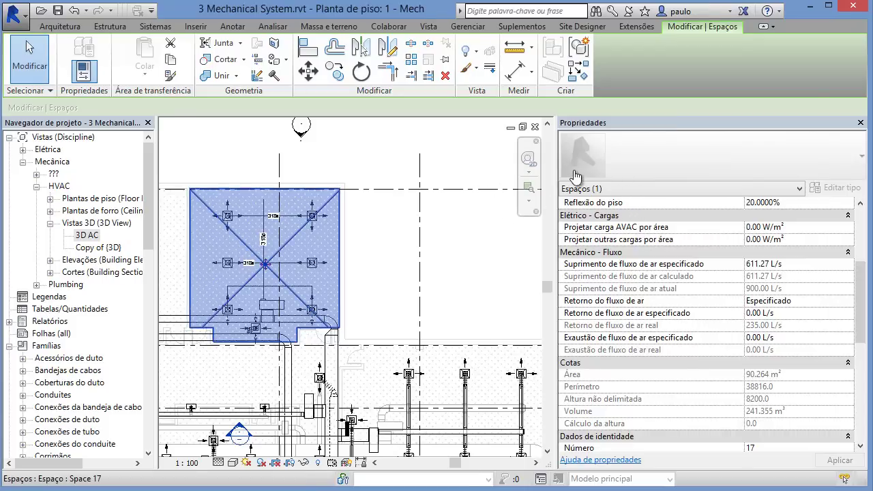
pyautogui.moveTo(220, 223); pyautogui.dragTo(305, 256, button='middle')
pyautogui.scroll(3, 305, 256)
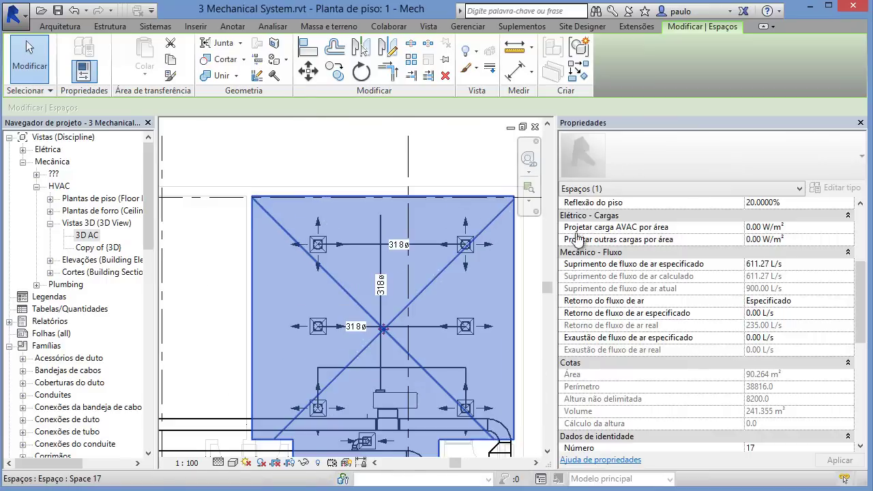
pyautogui.press('Escape')
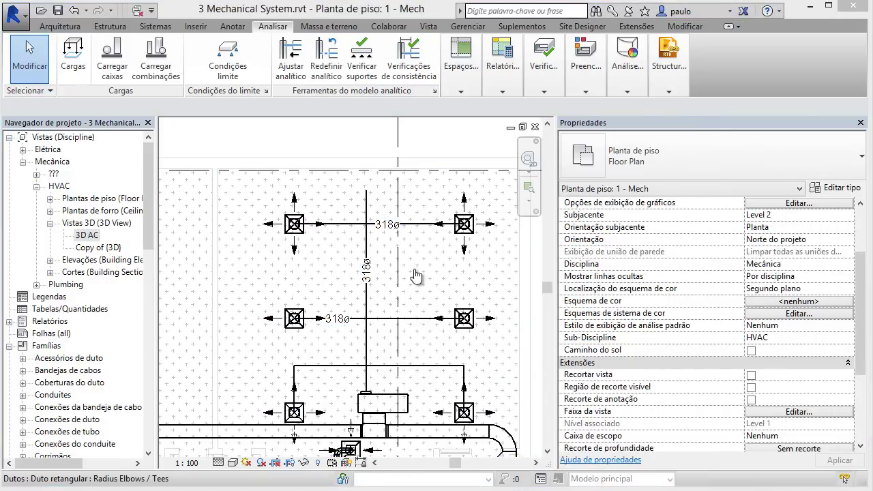
# Step: Set the top-left, top-right and left-middle diffusers to 102 L/s flow
pyautogui.click(295, 224)
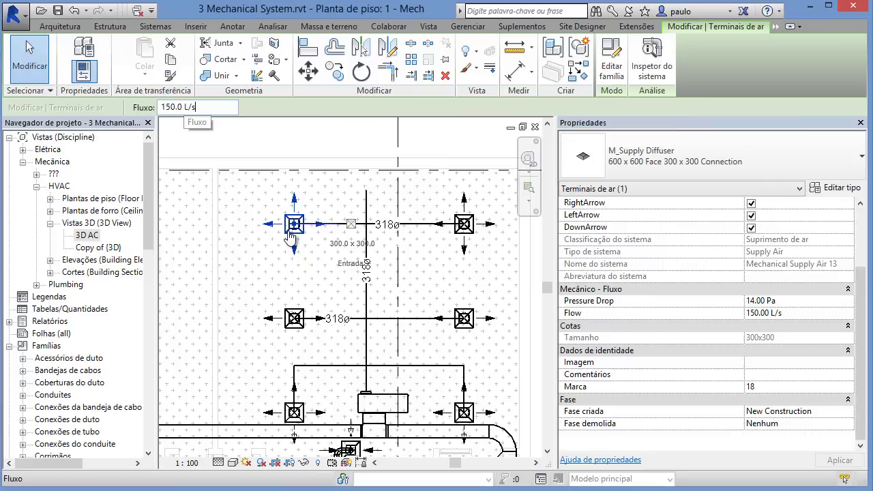
pyautogui.write('102')
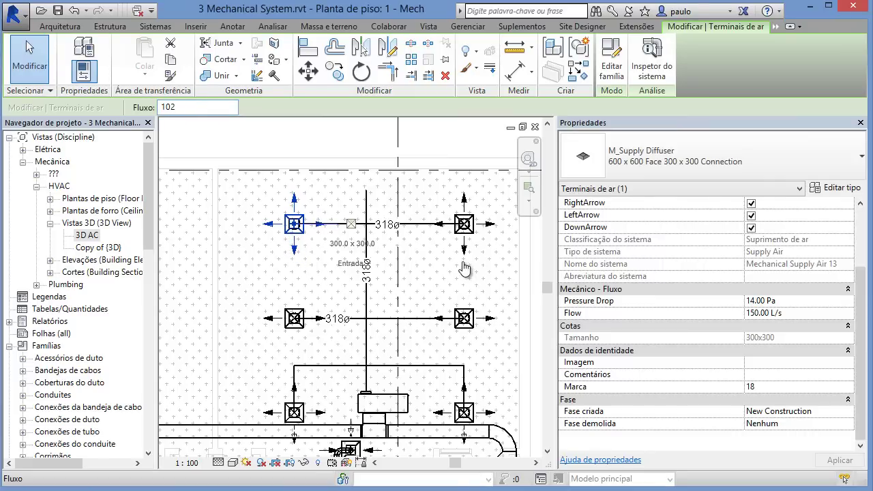
pyautogui.press('Return')
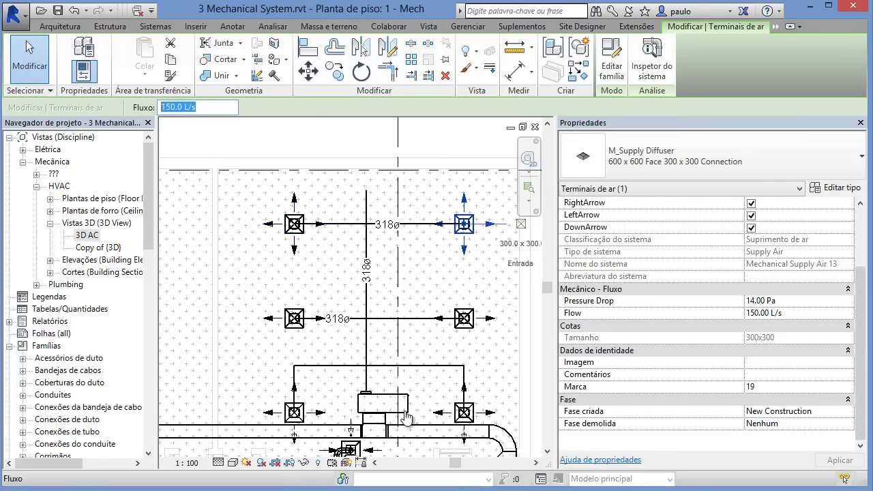
pyautogui.write('102')
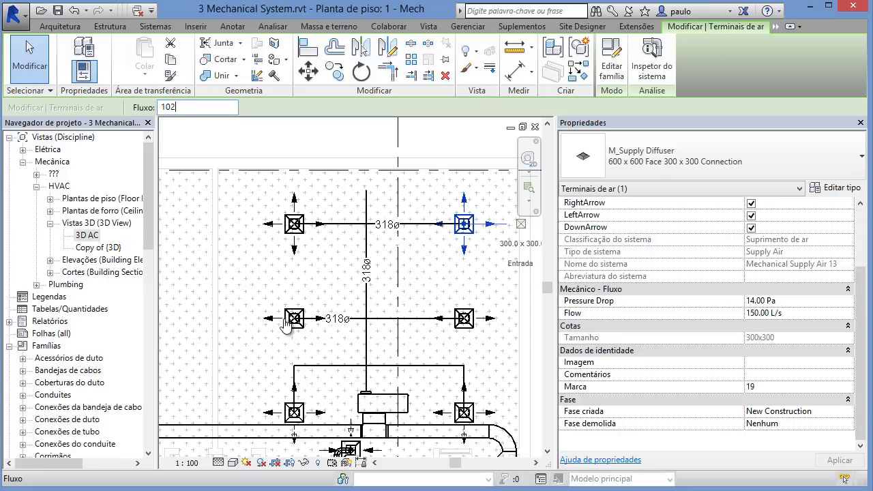
pyautogui.press('Return')
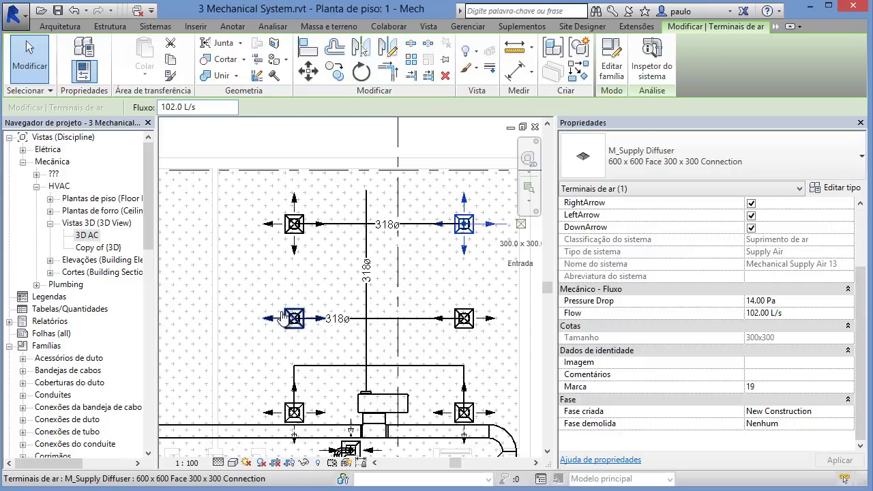
pyautogui.click(292, 318)
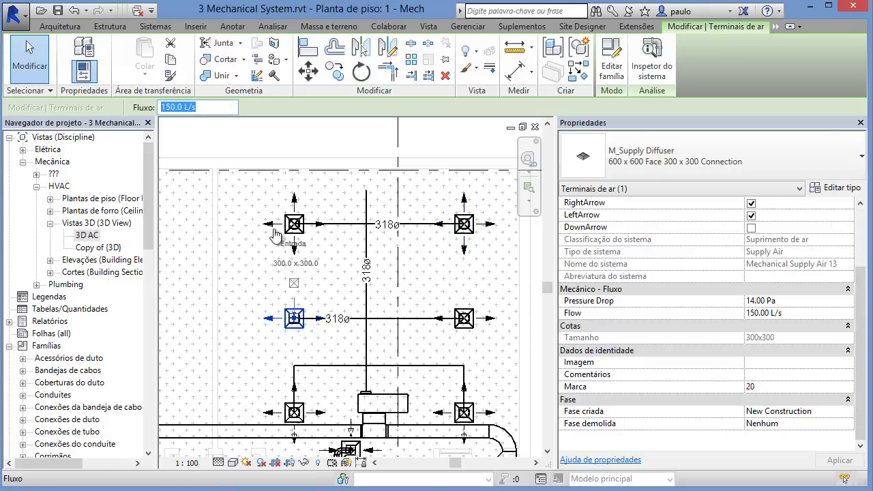
pyautogui.write('102')
pyautogui.press('Return')
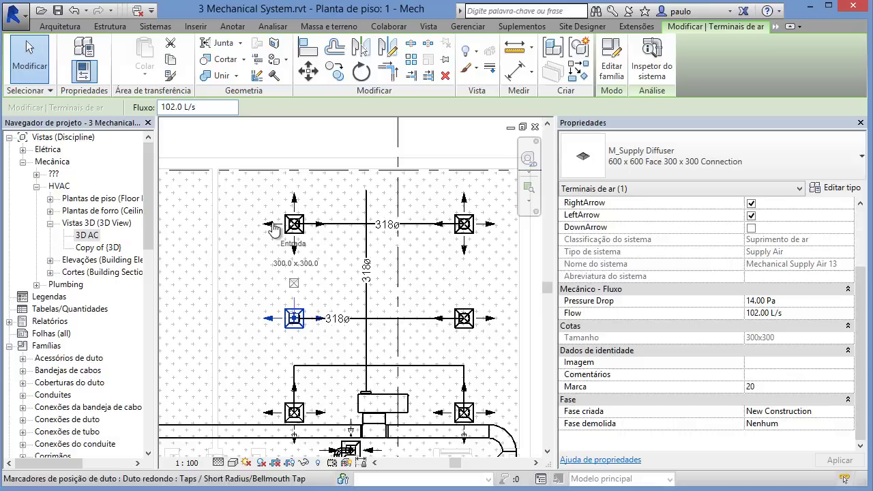
# Step: Set the right-middle and both lower diffusers to 102 L/s, then check Space 17 shows 612 L/s
pyautogui.click(464, 319)
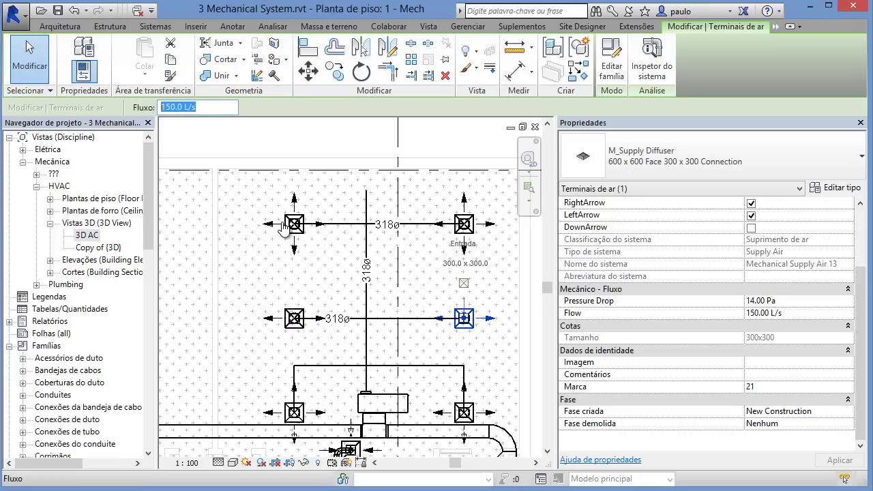
pyautogui.write('102')
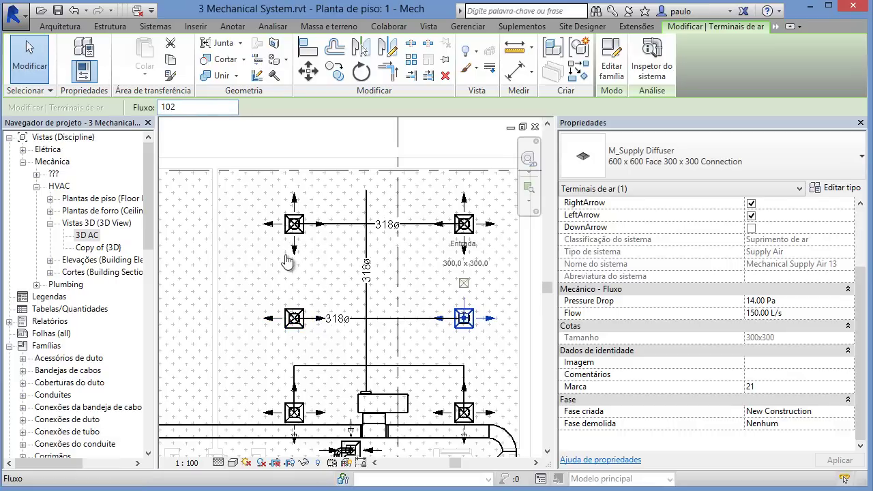
pyautogui.press('Return')
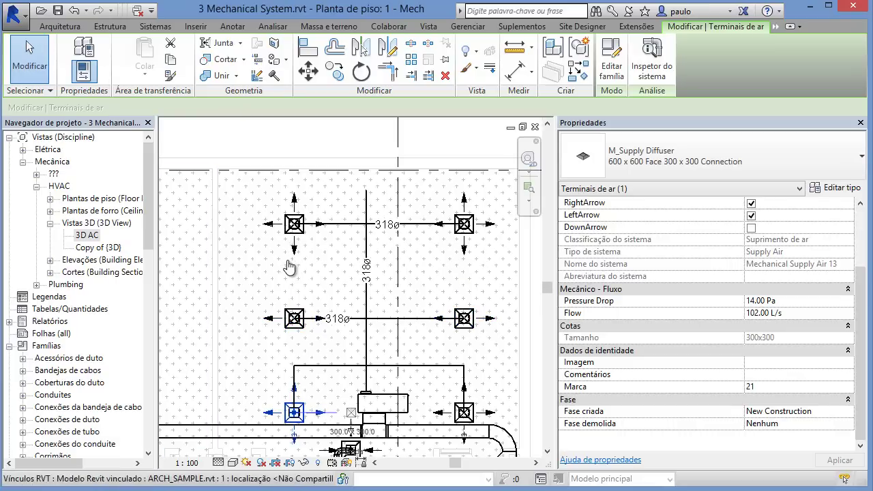
pyautogui.write('102')
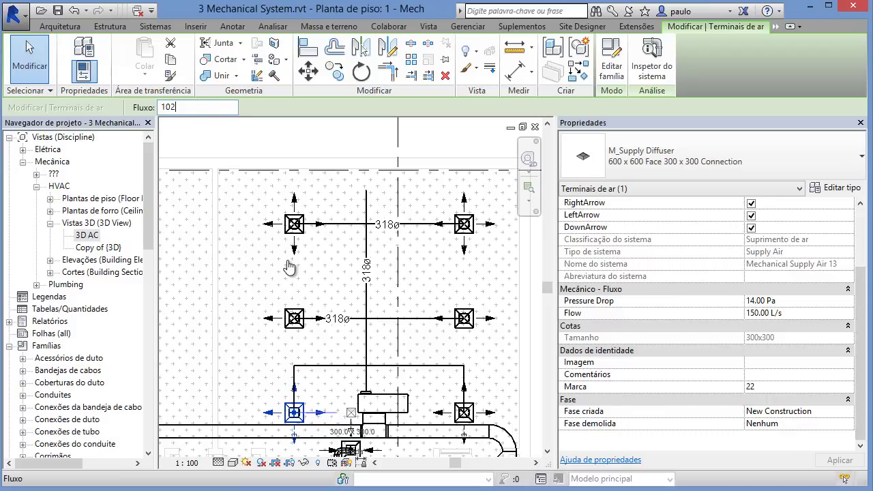
pyautogui.press('Return')
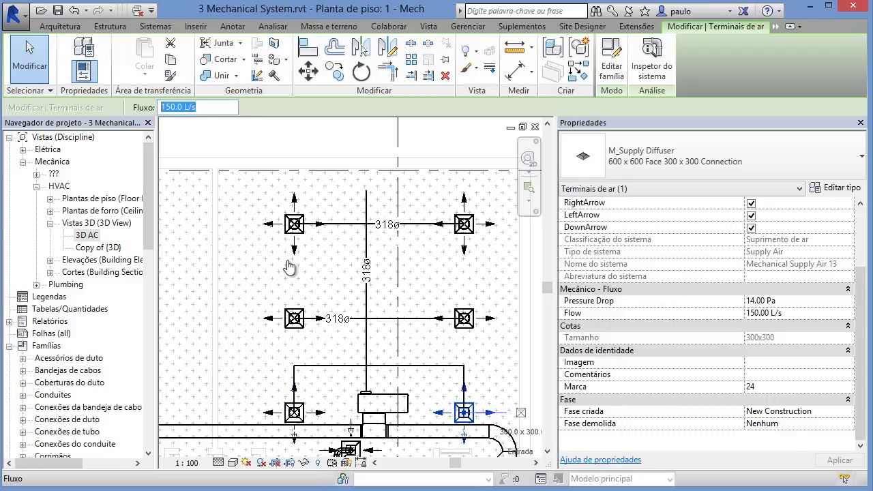
pyautogui.write('102')
pyautogui.press('Return')
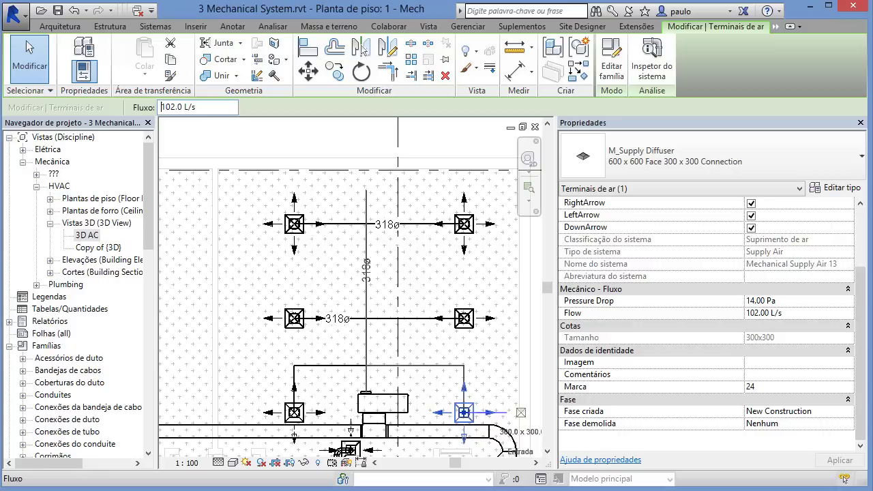
pyautogui.press('Escape')
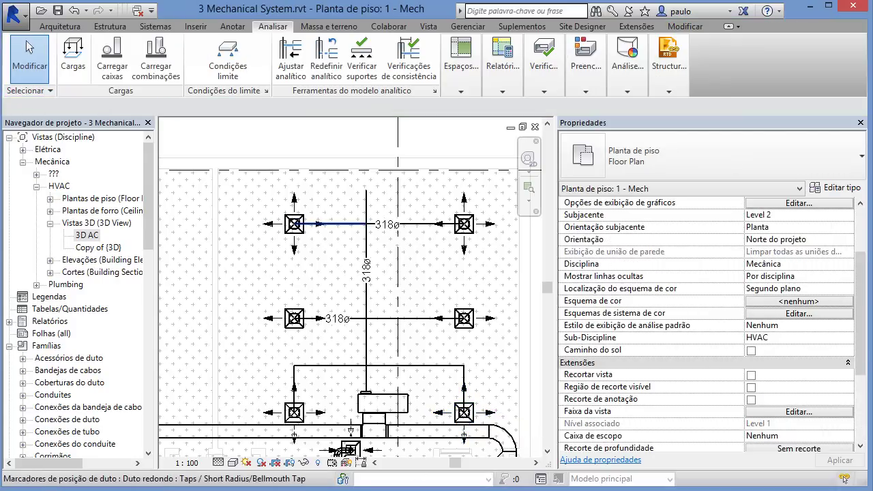
pyautogui.click(369, 320)
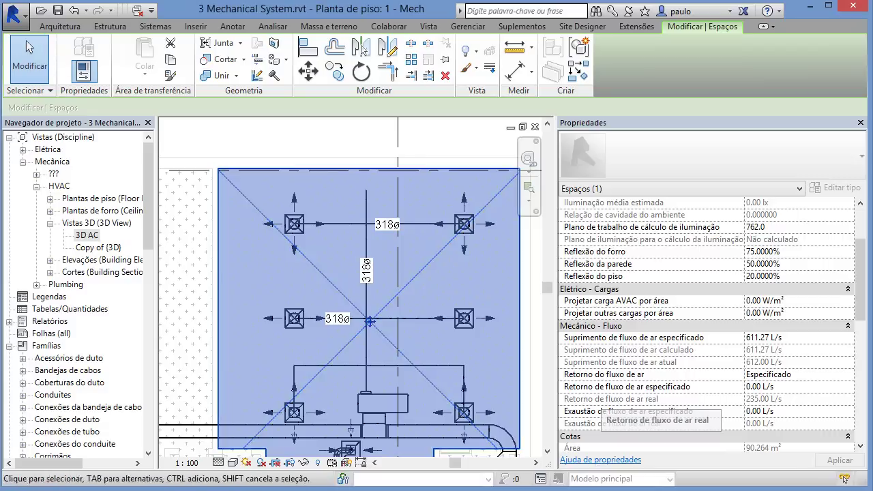
# Step: Set the return diffuser's airflow to 550 L/s
pyautogui.moveTo(337, 433); pyautogui.dragTo(309, 338, button='middle')
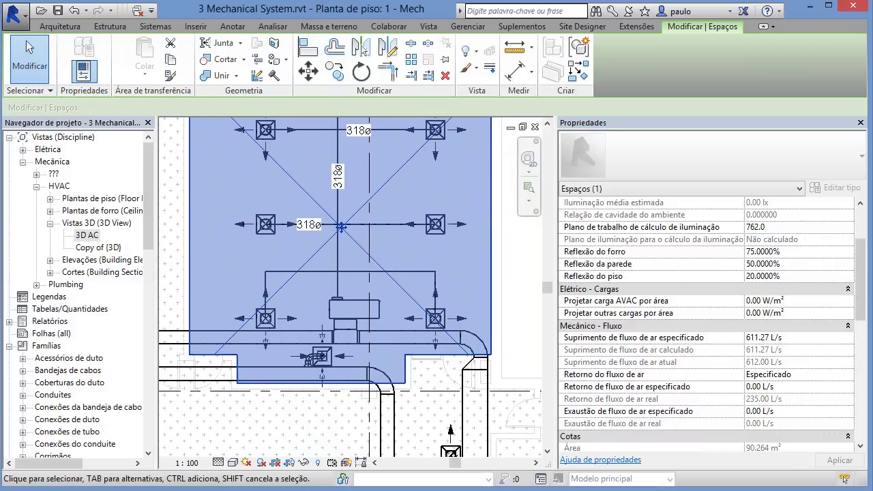
pyautogui.press('Escape')
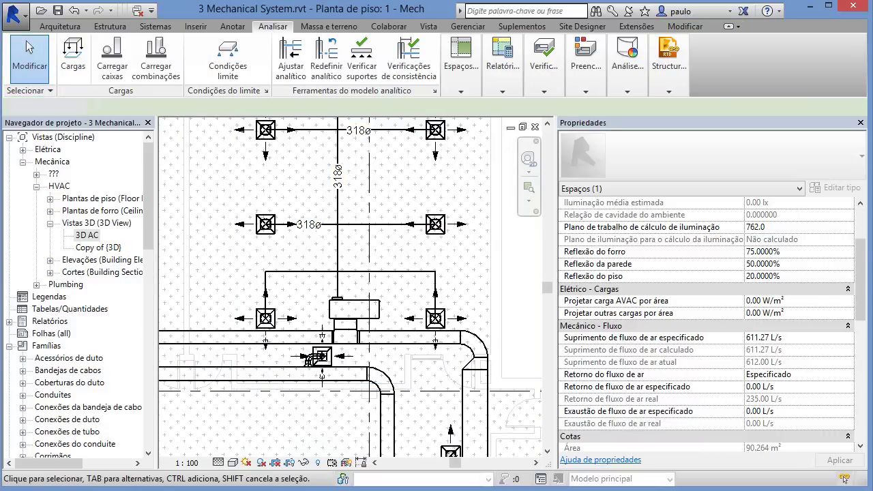
pyautogui.click(308, 361)
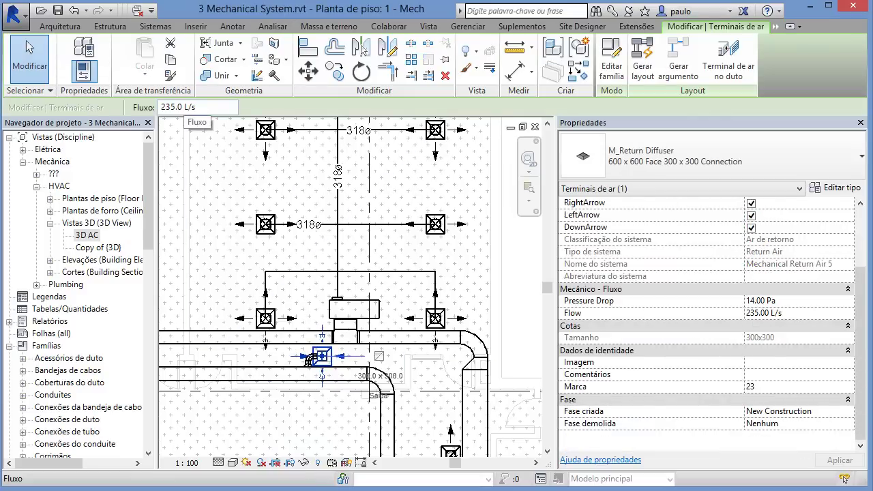
pyautogui.click(196, 108)
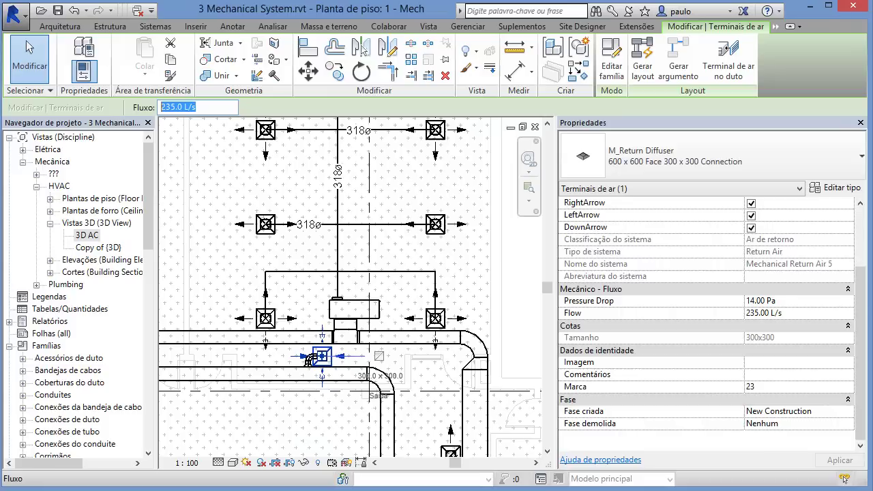
pyautogui.write('550')
pyautogui.press('Return')
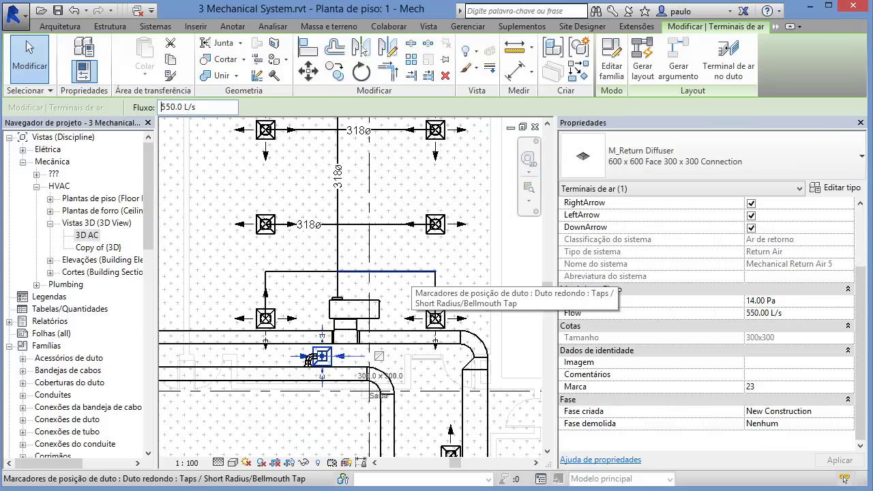
# Step: Select Space 17 to confirm its actual return airflow now reads 550 L/s
pyautogui.click(235, 273)
pyautogui.moveTo(235, 272); pyautogui.dragTo(247, 330, button='middle')
pyautogui.click(292, 241)
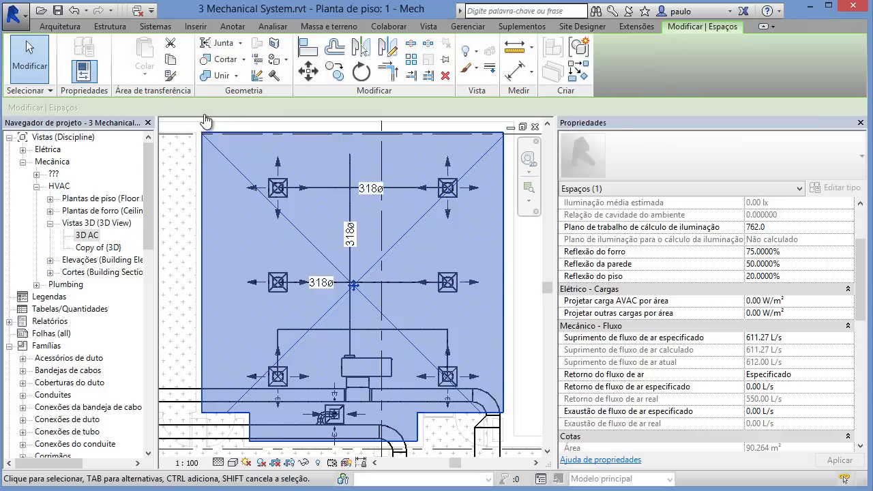
pyautogui.press('Escape')
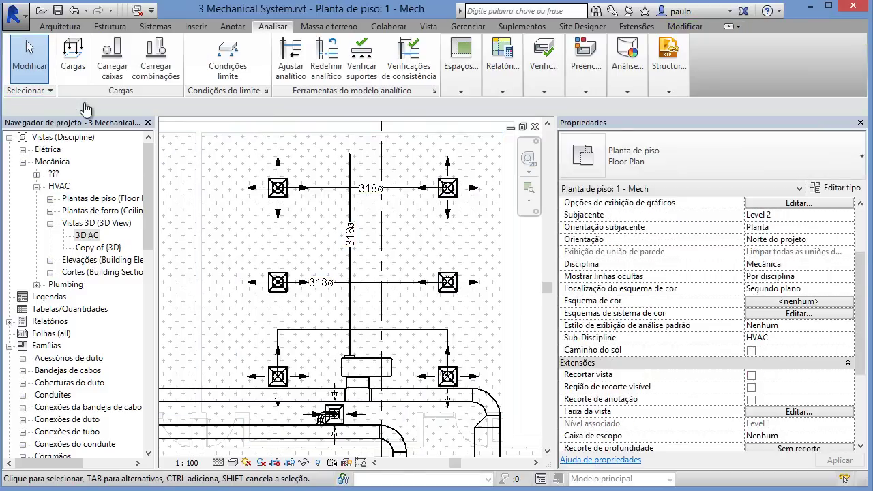
pyautogui.scroll(-2, 273, 305)
pyautogui.moveTo(273, 304); pyautogui.dragTo(268, 322, button='middle')
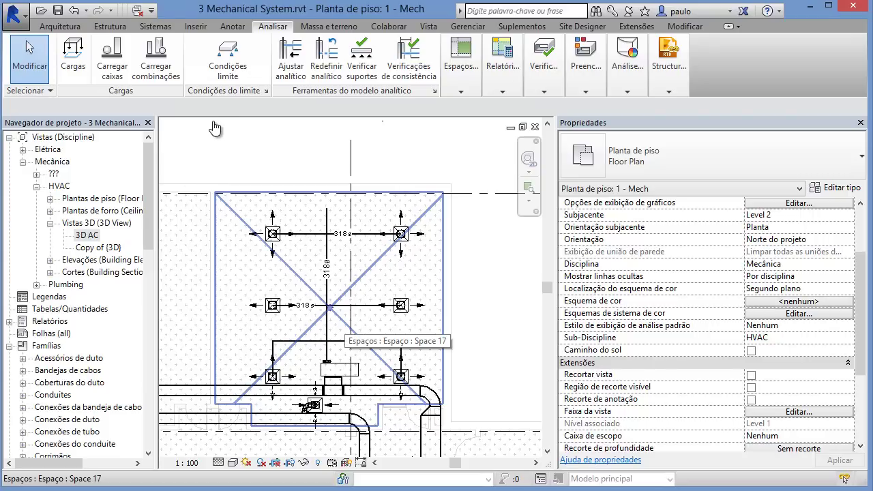
pyautogui.click(462, 67)
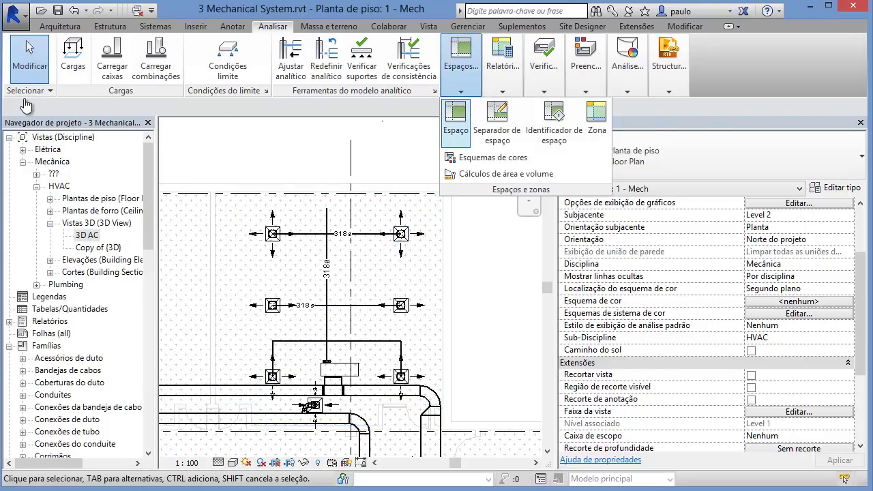
pyautogui.click(503, 67)
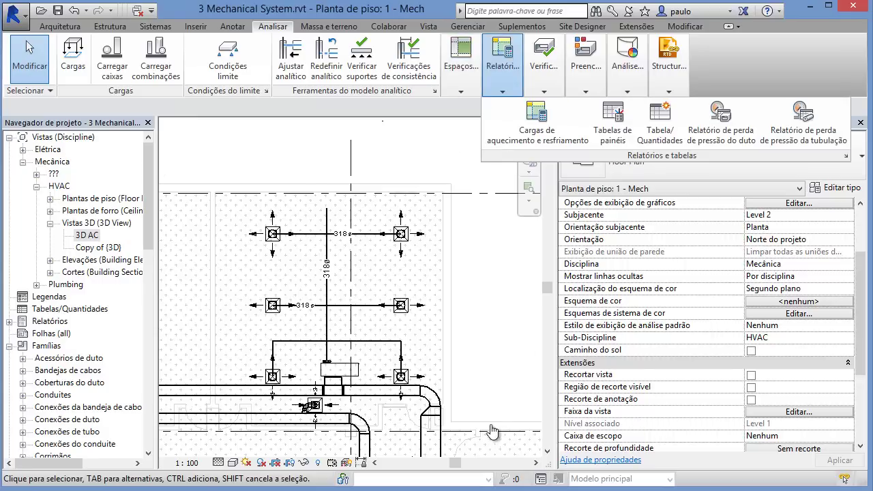
pyautogui.click(233, 107)
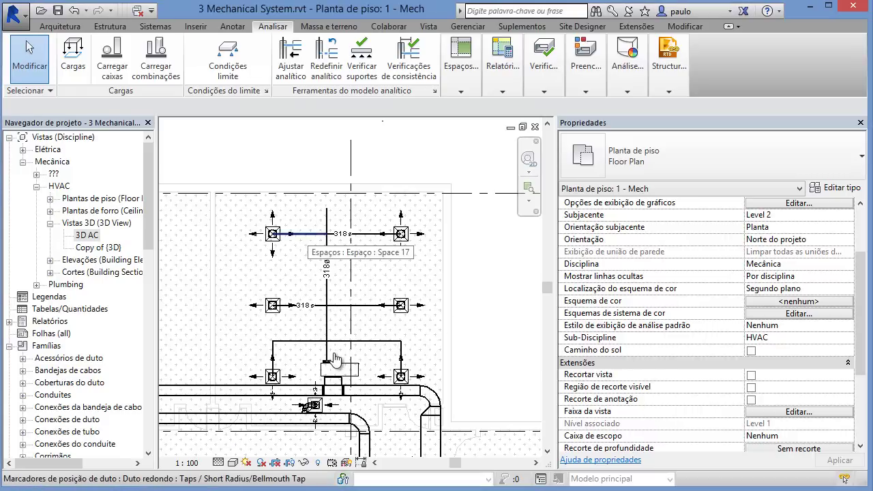
pyautogui.press('Tab')
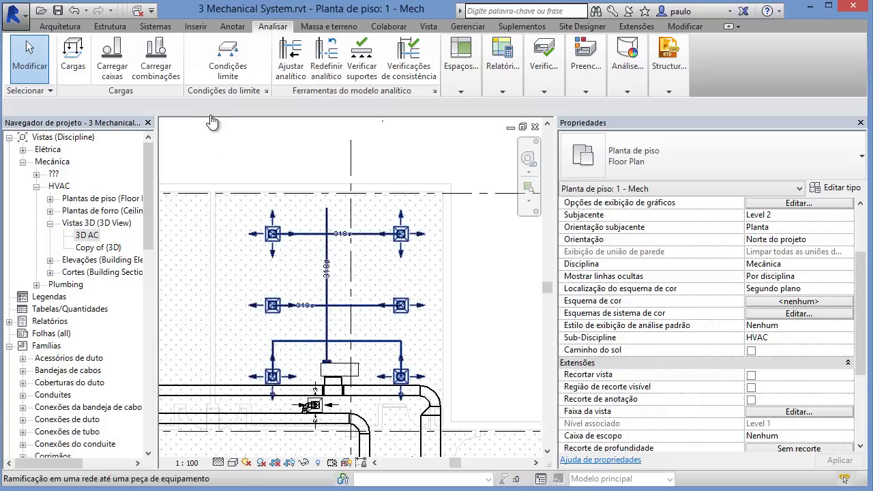
# Step: Size the selected supply duct branch by equal friction at 0.82 Pa/m, giving 89ø and 152ø runs
pyautogui.click(212, 121)
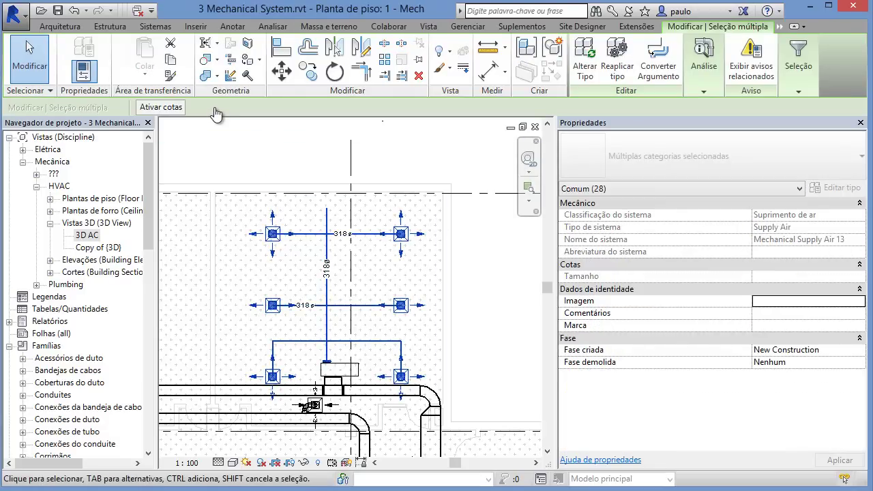
pyautogui.click(705, 67)
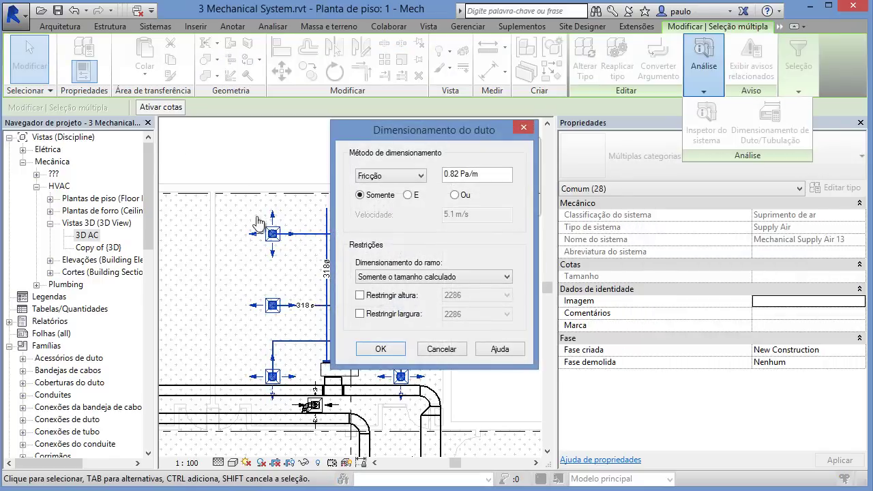
pyautogui.moveTo(382, 129); pyautogui.dragTo(296, 134)
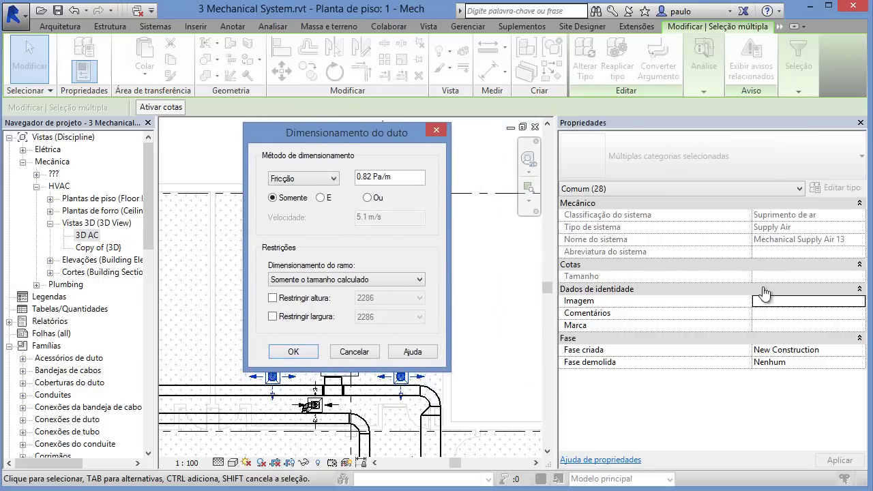
pyautogui.hotkey('alt', 'Down')
pyautogui.press('Down')
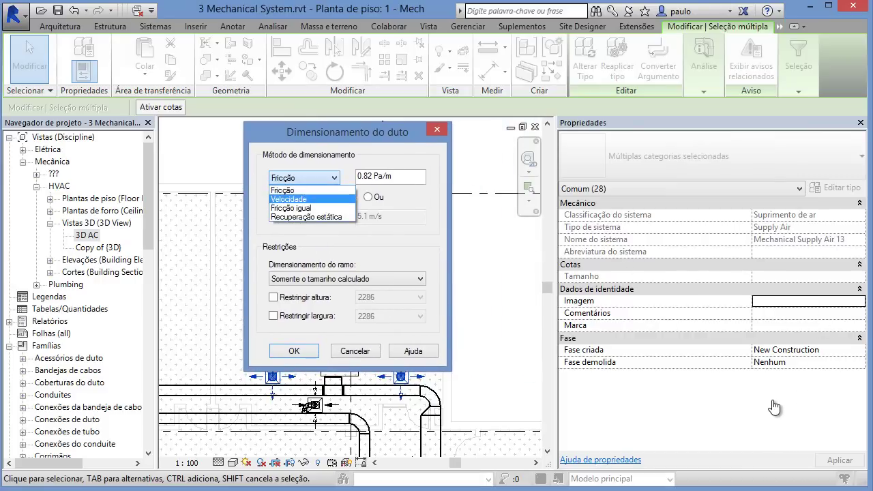
pyautogui.press('Down')
pyautogui.press('Down')
pyautogui.press('Up')
pyautogui.press('Up')
pyautogui.press('Up')
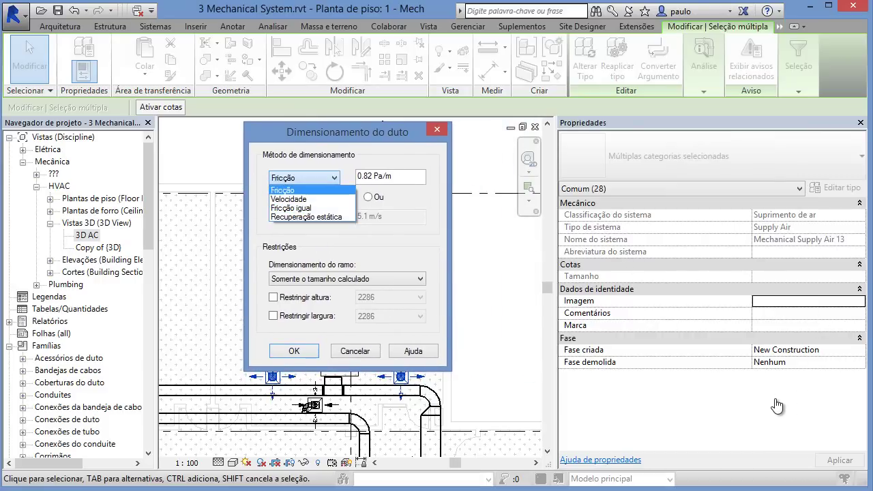
pyautogui.press('Down')
pyautogui.press('Down')
pyautogui.press('Down')
pyautogui.press('Up')
pyautogui.press('Up')
pyautogui.press('Up')
pyautogui.press('Down')
pyautogui.press('Down')
pyautogui.press('Down')
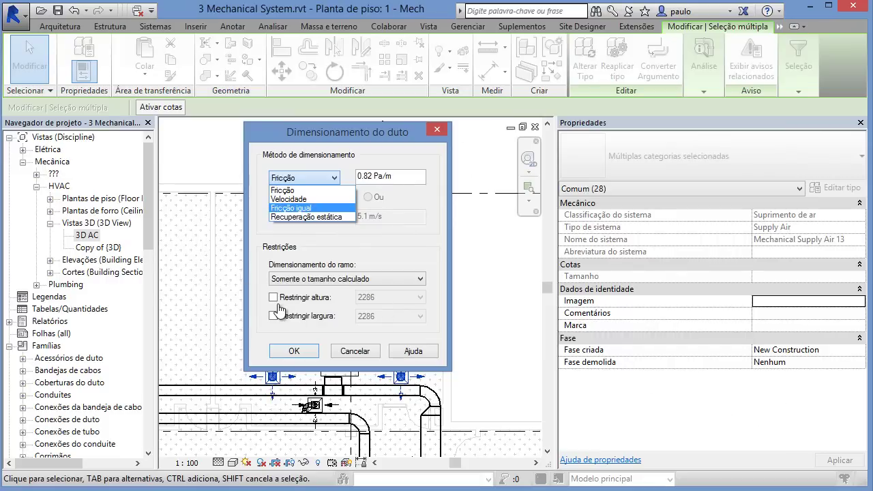
pyautogui.click(274, 329)
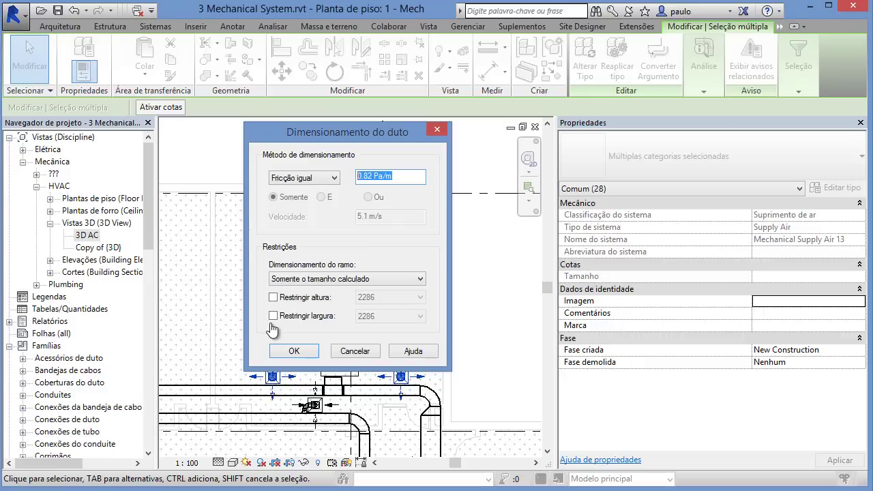
pyautogui.moveTo(328, 131); pyautogui.dragTo(633, 89)
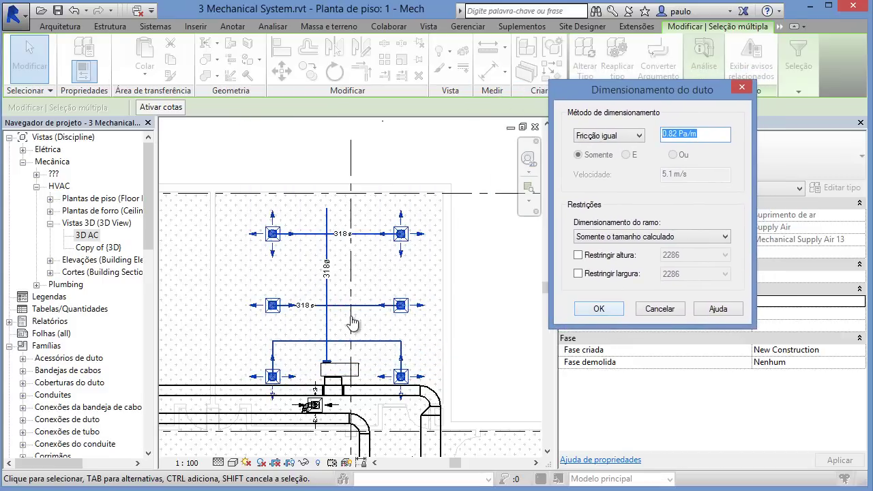
pyautogui.press('Return')
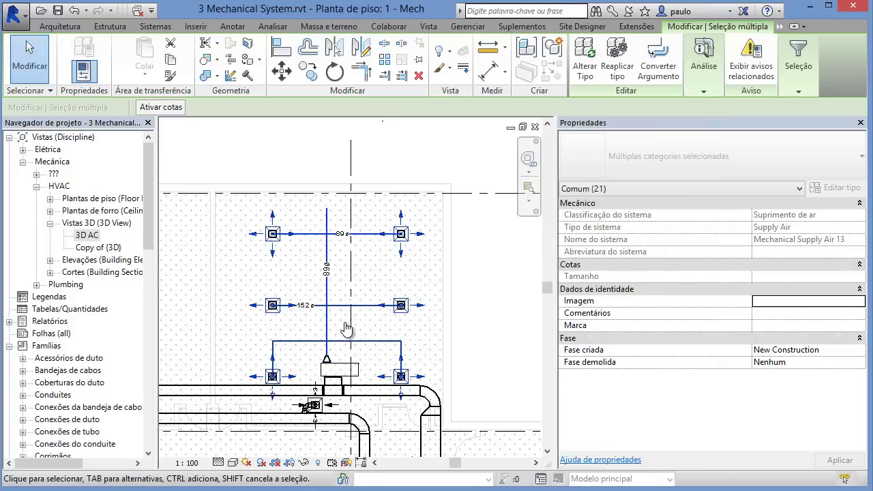
pyautogui.scroll(6, 346, 328)
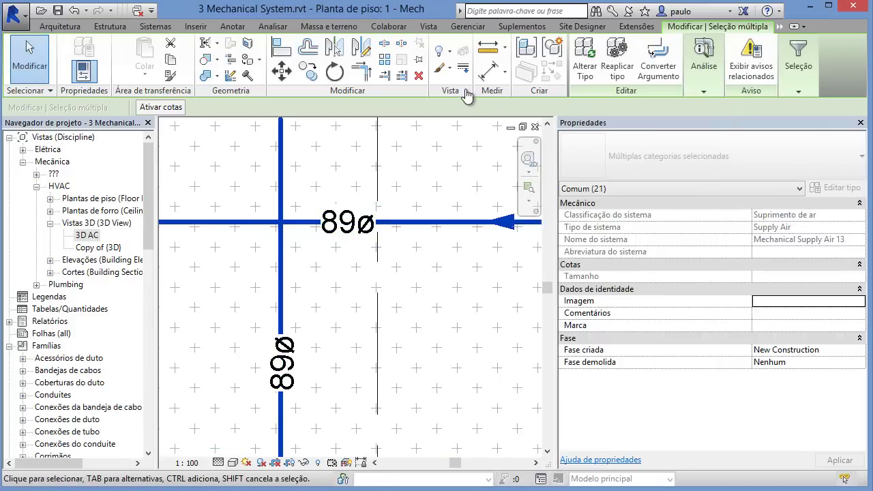
pyautogui.scroll(-3, 474, 93)
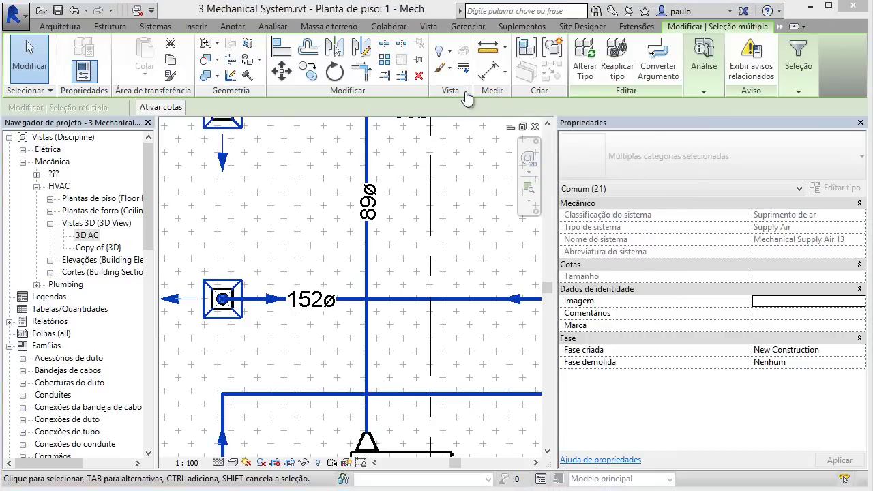
pyautogui.scroll(-5, 503, 152)
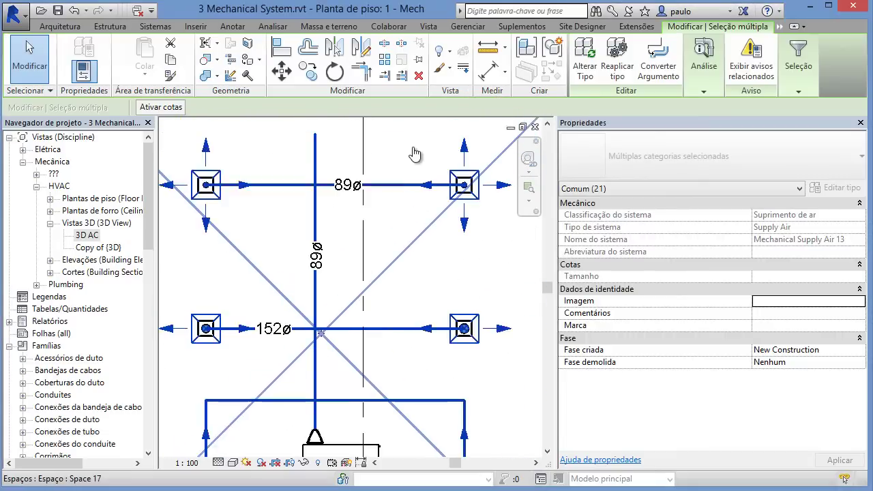
pyautogui.scroll(-1, 412, 161)
pyautogui.scroll(1, 412, 161)
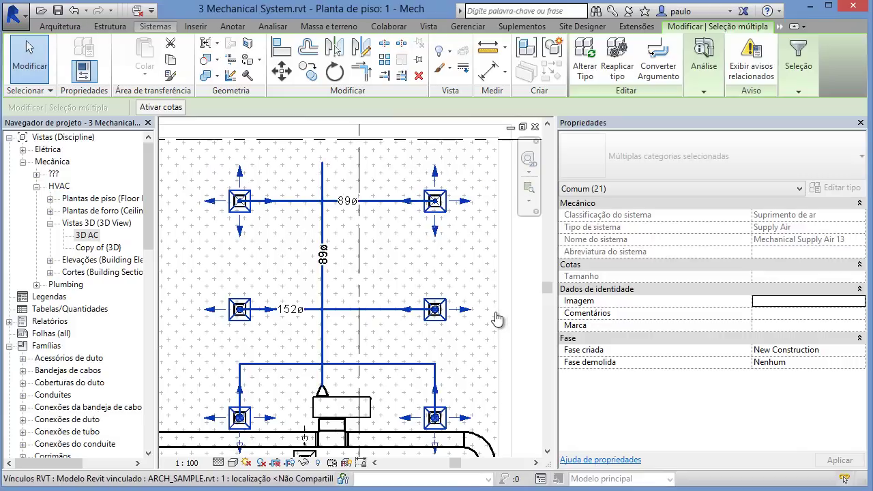
# Step: Place an M_Round Endcap fitting on the open top end of the vertical supply duct
pyautogui.click(156, 27)
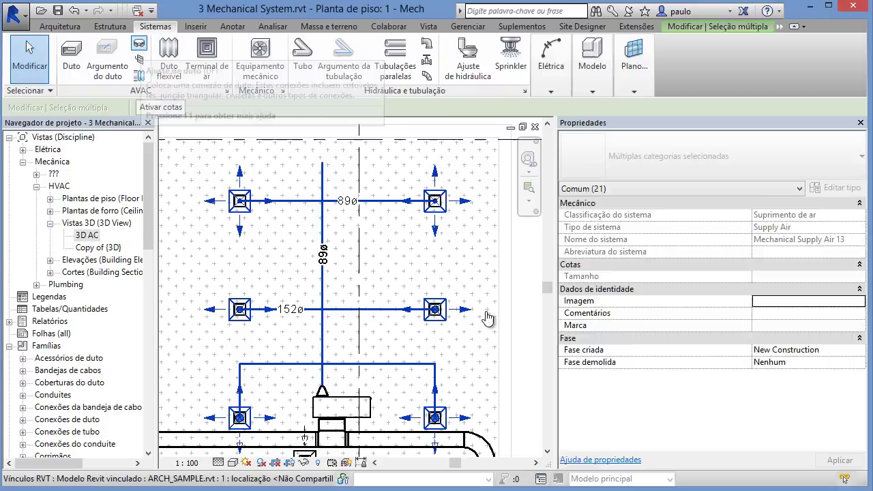
pyautogui.click(139, 45)
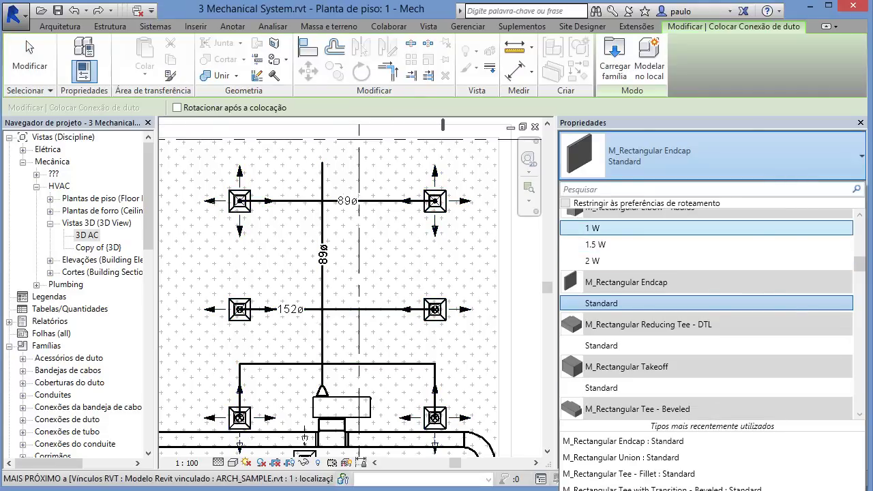
pyautogui.write('end')
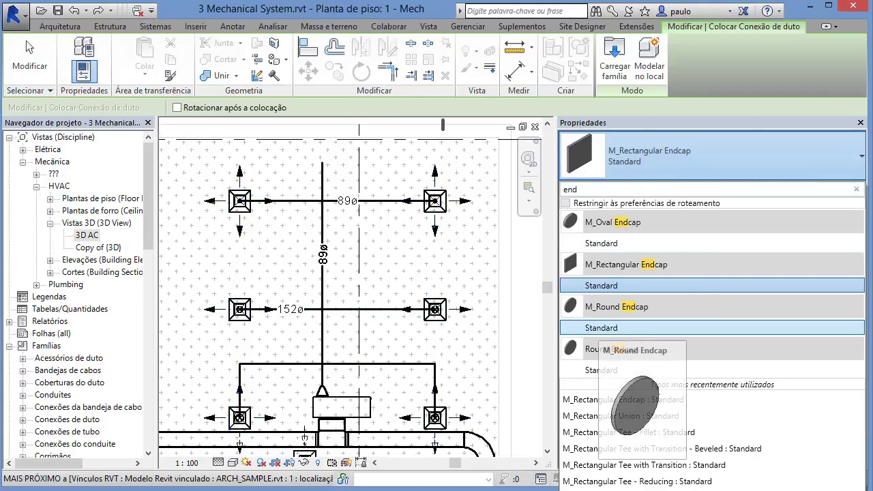
pyautogui.click(604, 328)
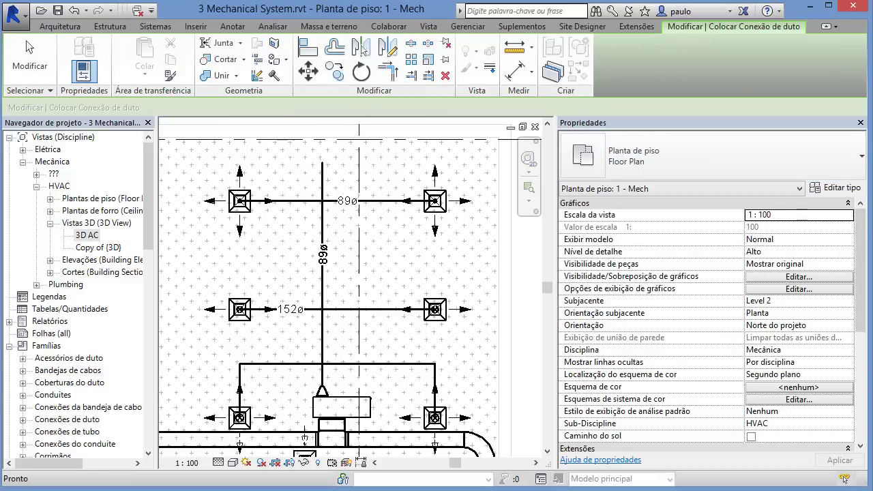
pyautogui.scroll(4, 322, 163)
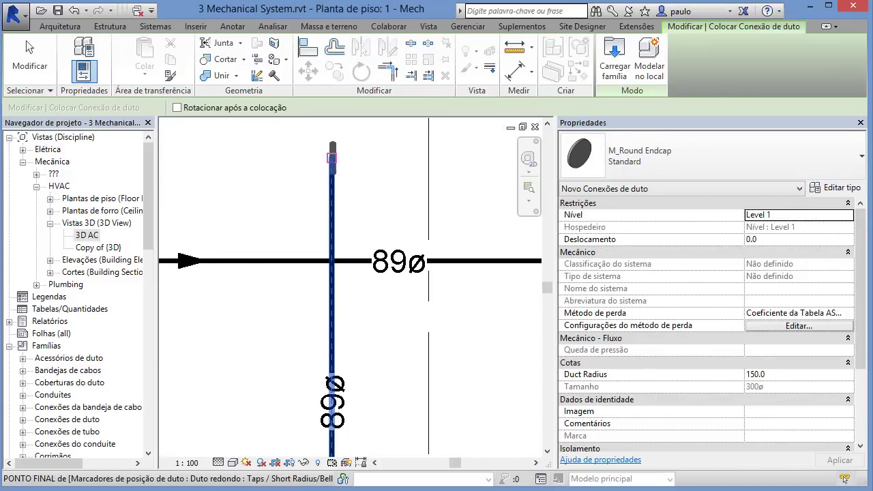
pyautogui.scroll(3, 331, 158)
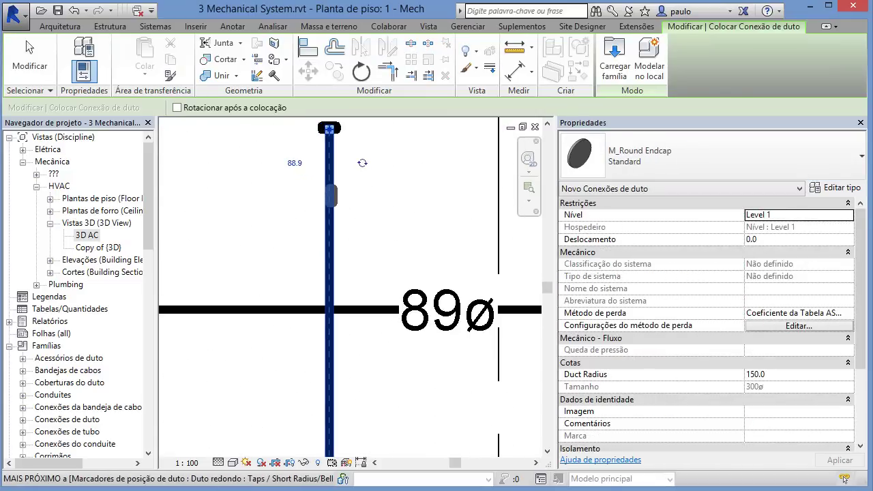
pyautogui.click(332, 158)
pyautogui.press('Escape')
pyautogui.scroll(-6, 330, 154)
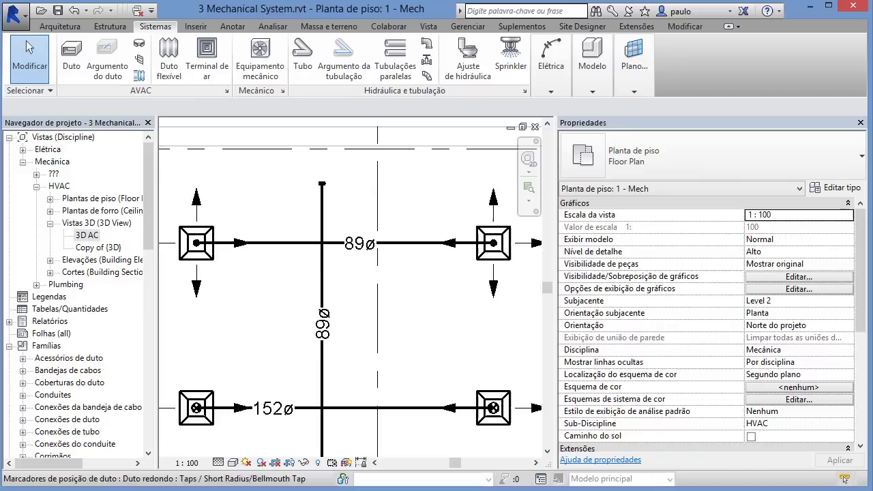
pyautogui.scroll(-1, 356, 270)
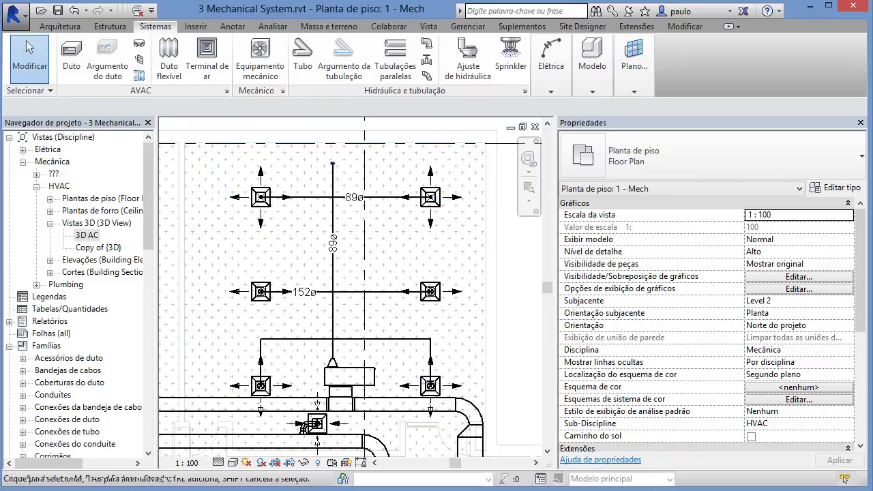
pyautogui.click(552, 65)
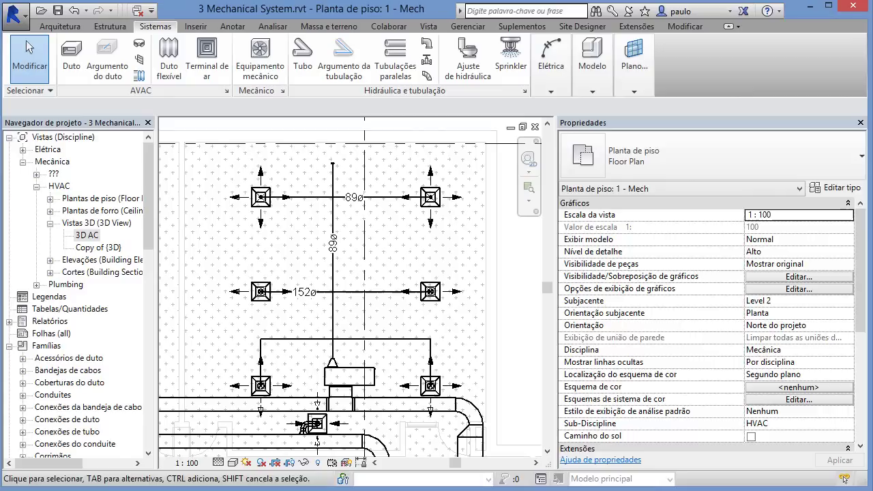
# Step: Resize the whole supply duct network at equal friction 0.82 Pa/m, giving a 394ø main and 203ø branches
pyautogui.press('Tab')
pyautogui.press('Tab')
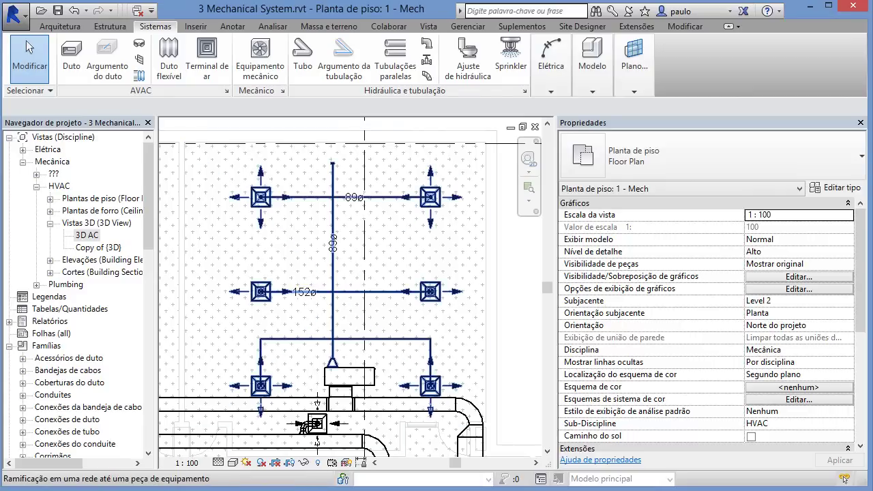
pyautogui.click(332, 360)
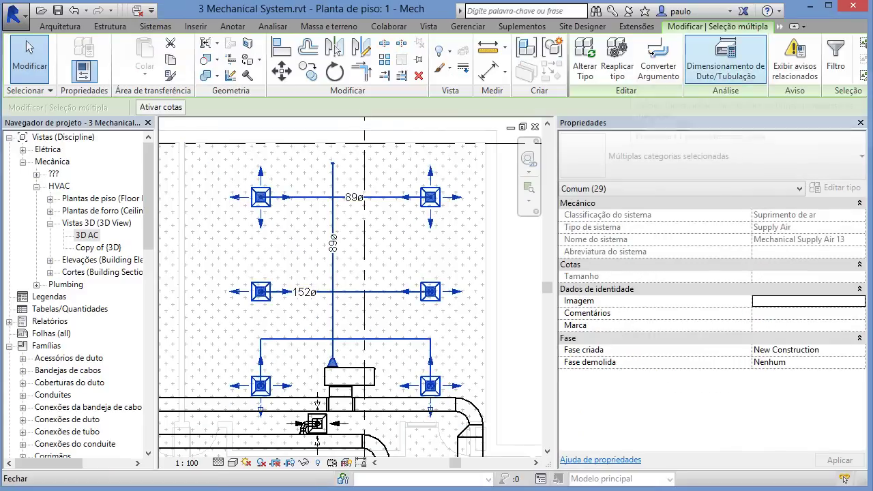
pyautogui.click(725, 61)
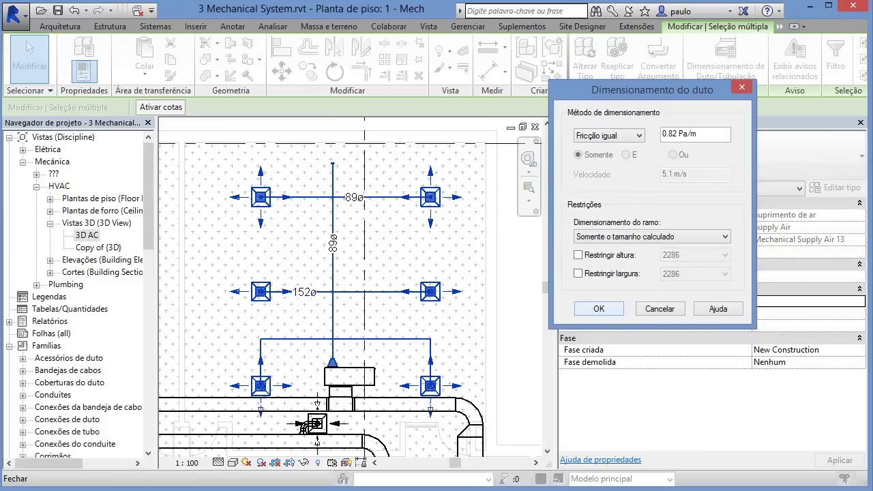
pyautogui.press('Return')
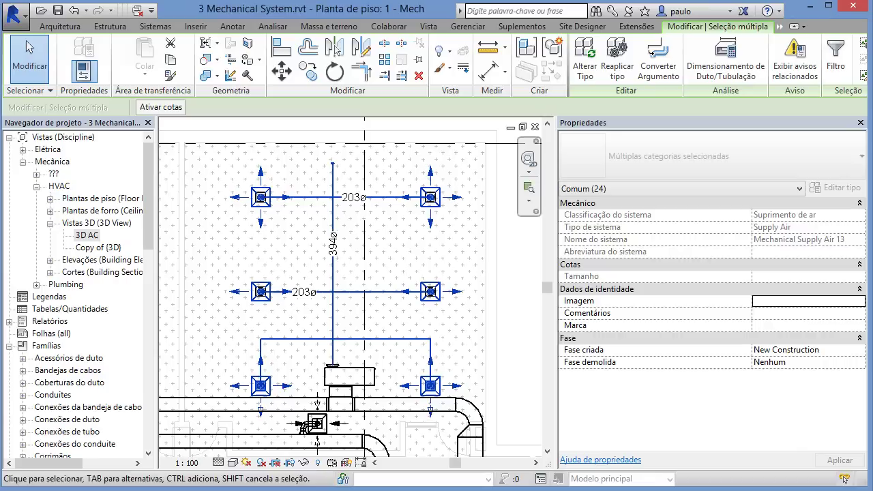
# Step: Convert the whole placeholder supply network into real round ducts with tap fittings
pyautogui.press('Tab')
pyautogui.press('Tab')
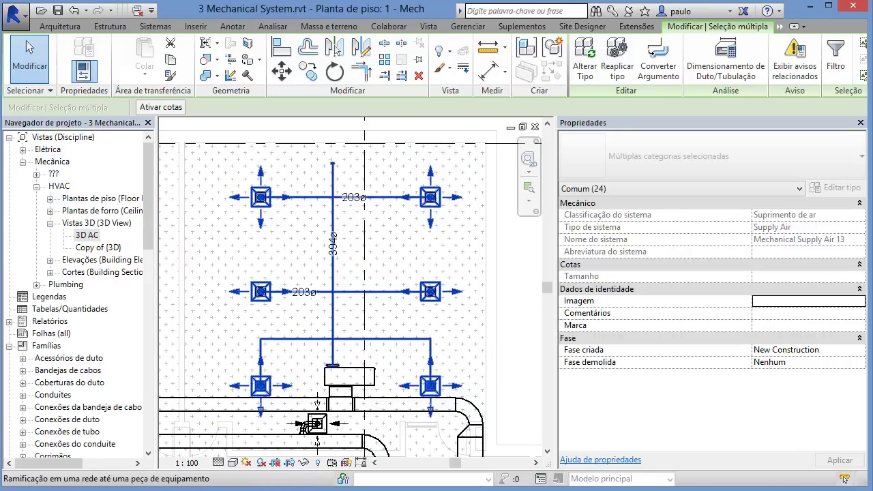
pyautogui.click(290, 339)
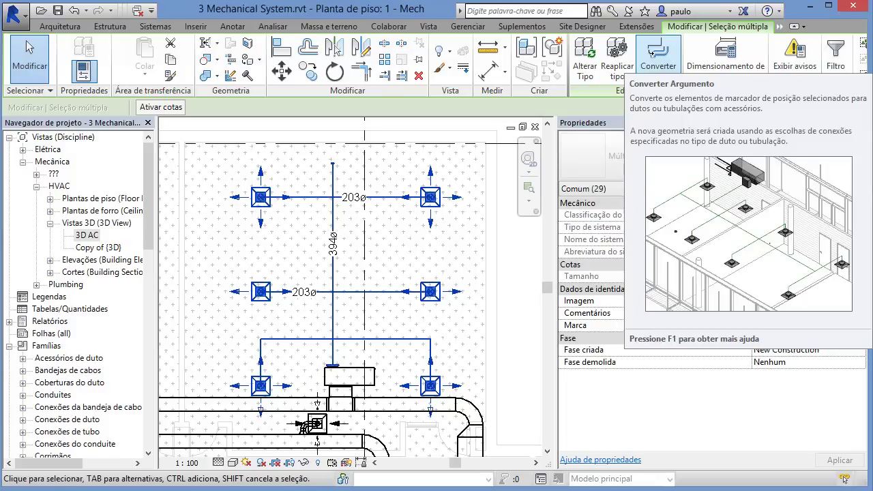
pyautogui.click(652, 53)
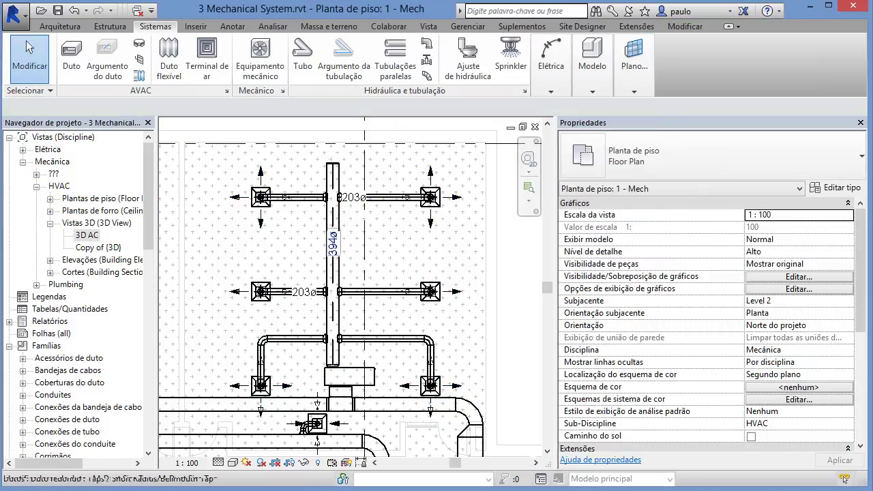
pyautogui.scroll(5, 332, 292)
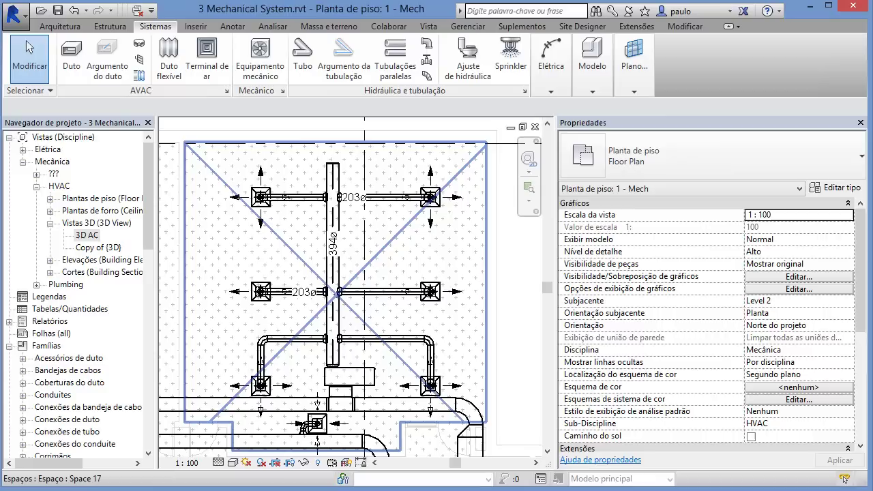
pyautogui.moveTo(370, 333); pyautogui.dragTo(377, 372, button='middle')
# Step: Move the 394ø main tag and upper 203ø branch tag clear of their ducts
pyautogui.scroll(-2, 377, 371)
pyautogui.scroll(1, 380, 256)
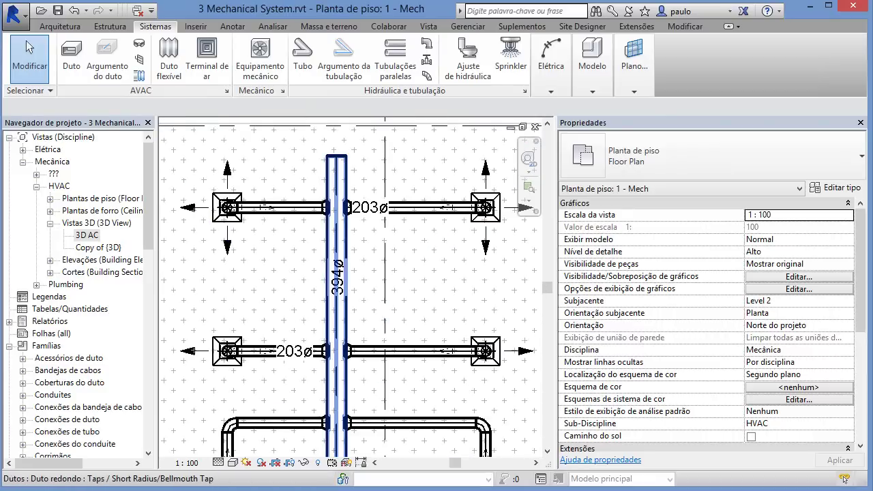
pyautogui.press('Tab')
pyautogui.press('Tab')
pyautogui.click(336, 314)
pyautogui.click(337, 279)
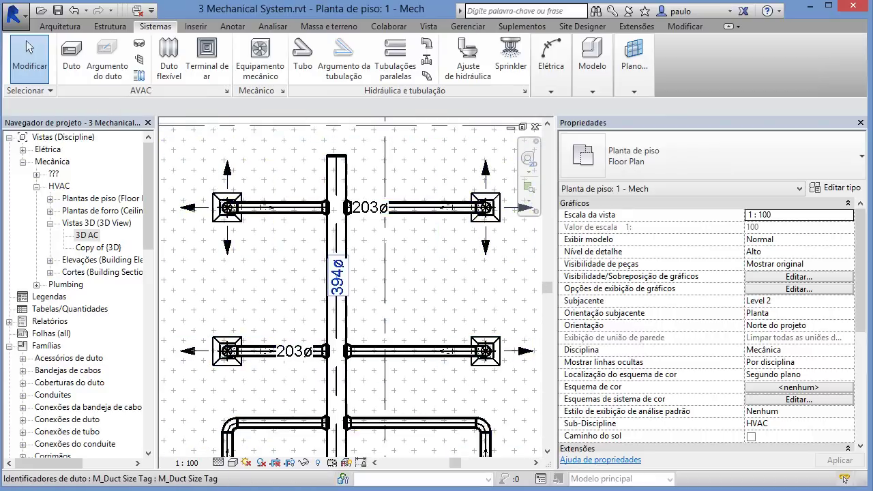
pyautogui.moveTo(337, 279); pyautogui.dragTo(372, 276)
pyautogui.press('Tab')
pyautogui.press('Tab')
pyautogui.press('Tab')
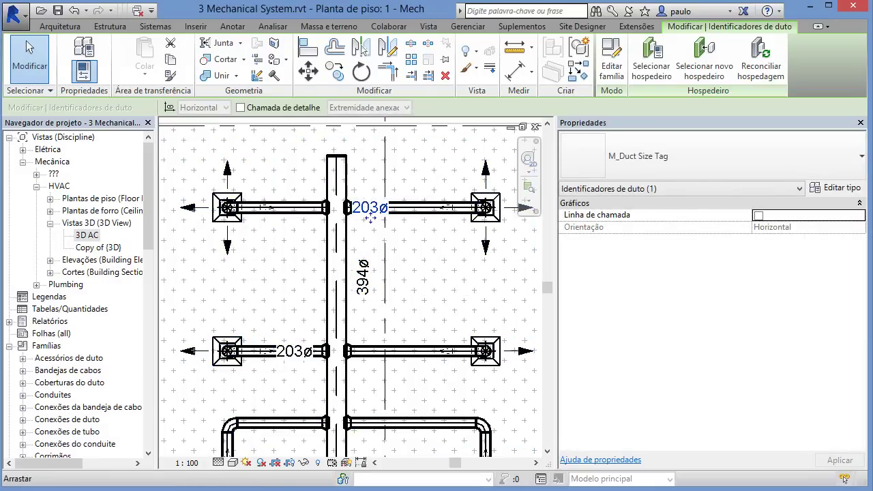
pyautogui.moveTo(368, 214); pyautogui.dragTo(396, 200)
pyautogui.click(390, 247)
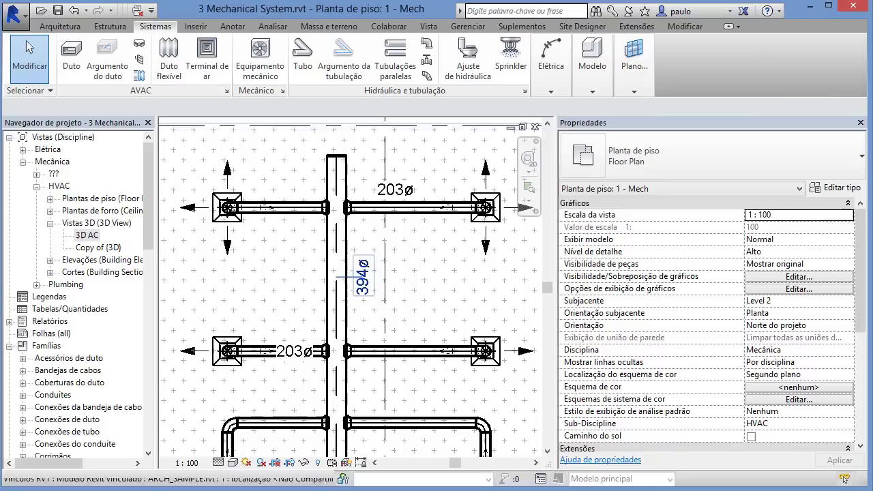
pyautogui.moveTo(343, 355); pyautogui.dragTo(300, 303, button='middle')
pyautogui.scroll(-1, 297, 285)
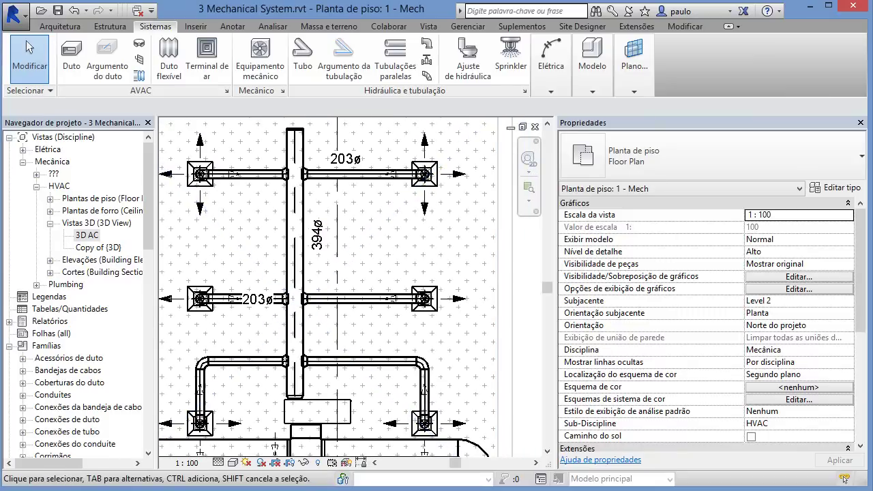
# Step: Apply Split Element to the vertical 394ø main duct between the upper and middle branches
pyautogui.click(685, 27)
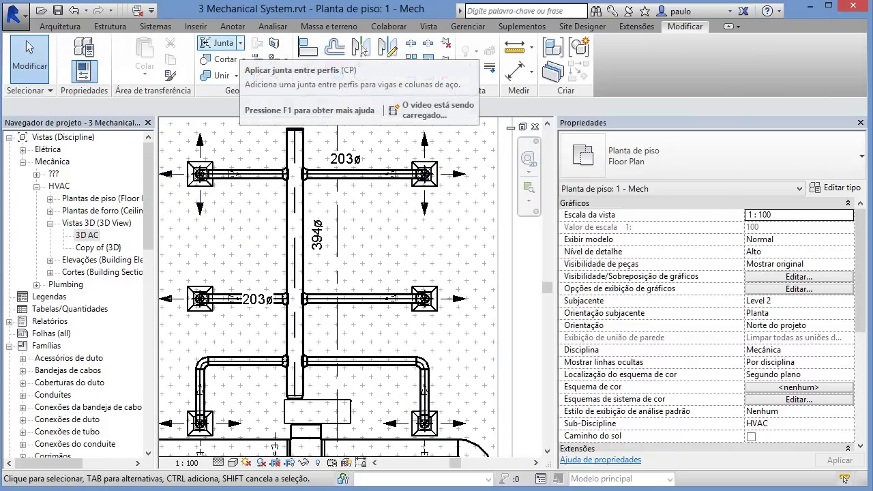
pyautogui.click(156, 26)
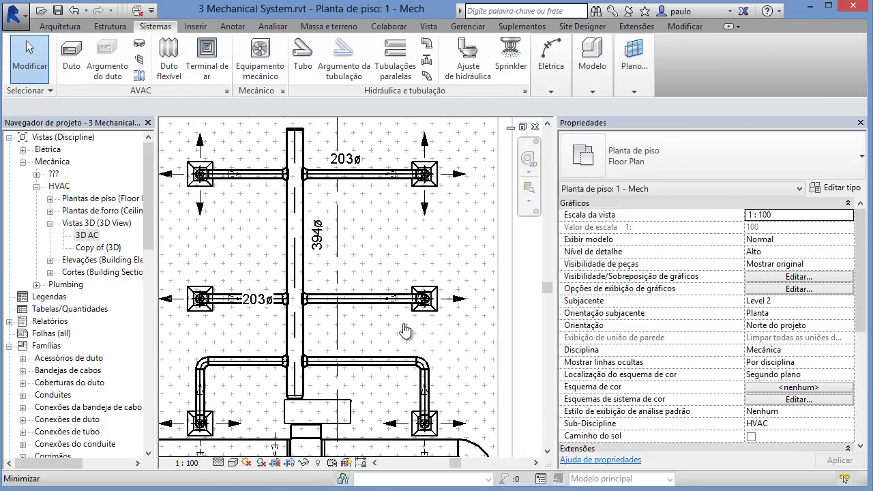
pyautogui.press('Escape')
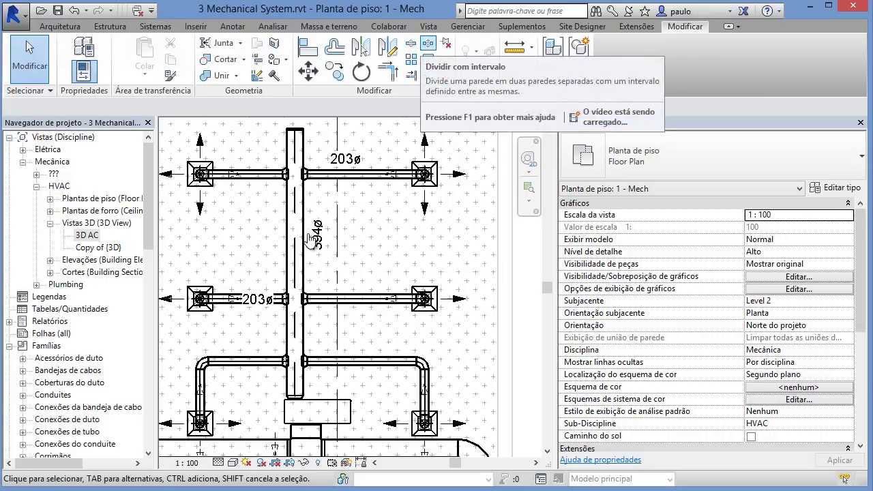
pyautogui.click(410, 43)
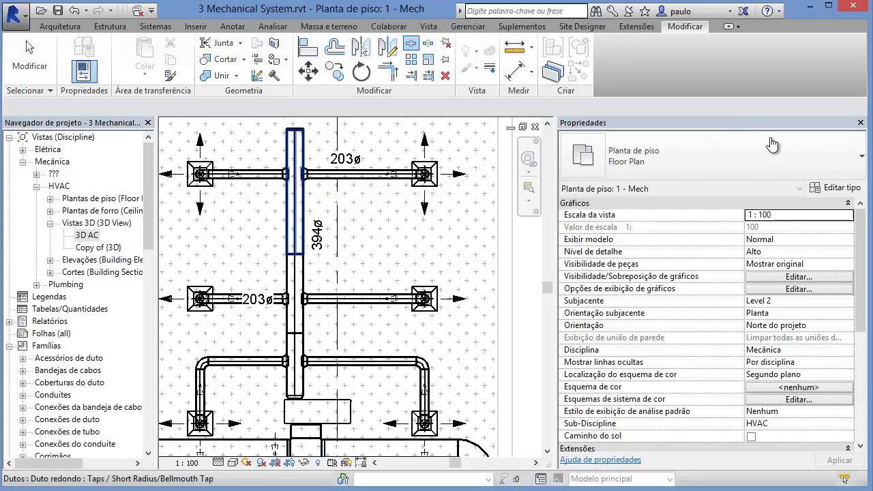
# Step: Resize the split network at equal friction 0.82 Pa/m, making the upper main 254ø and middle branches 178ø
pyautogui.press('Escape')
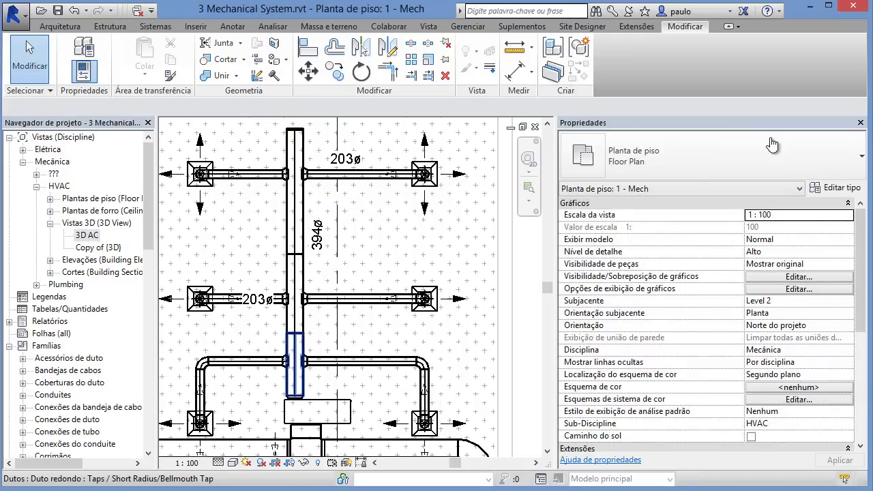
pyautogui.press('Tab')
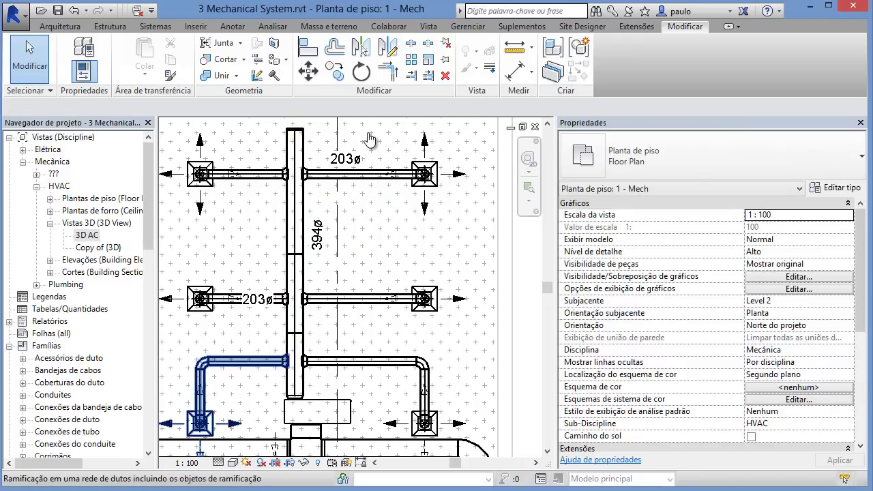
pyautogui.click(369, 139)
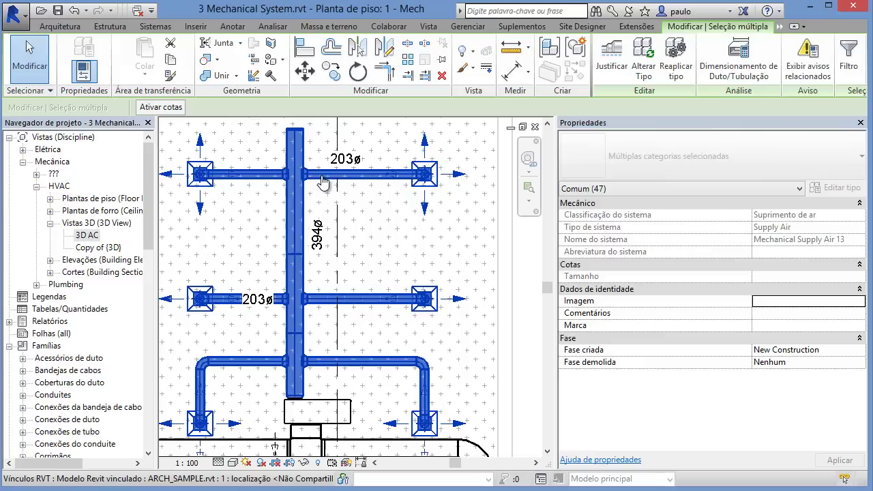
pyautogui.click(738, 64)
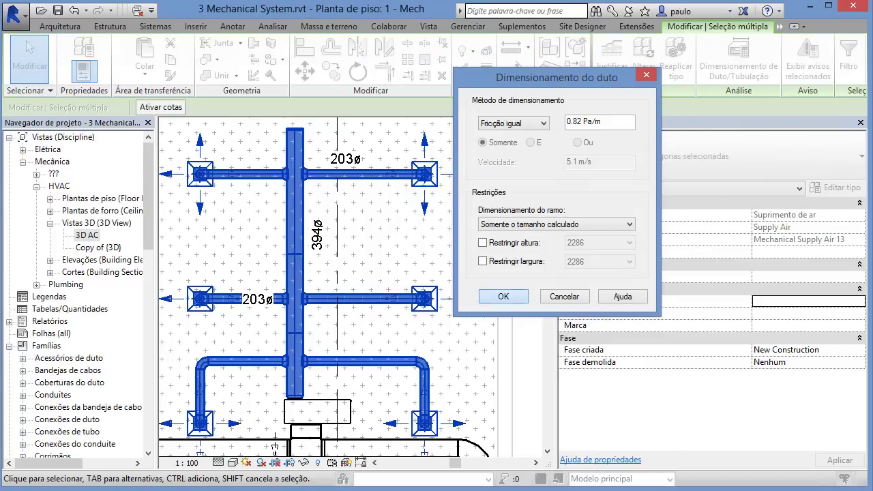
pyautogui.click(503, 297)
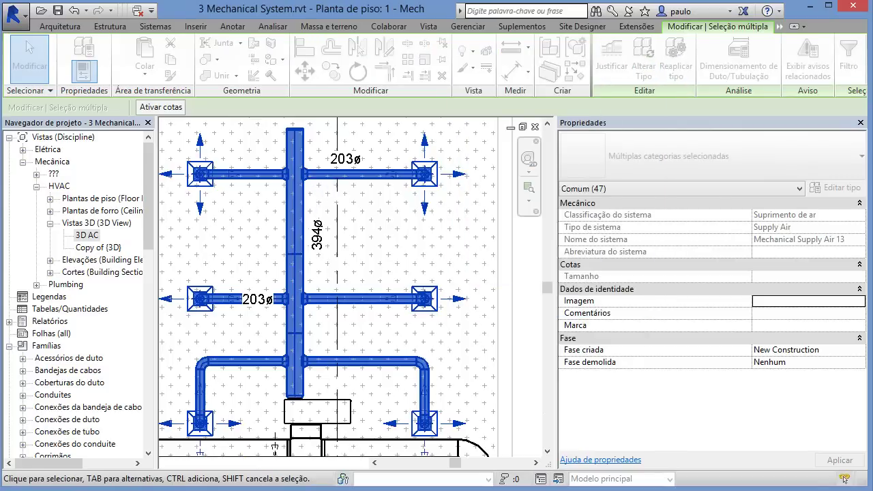
pyautogui.press('Escape')
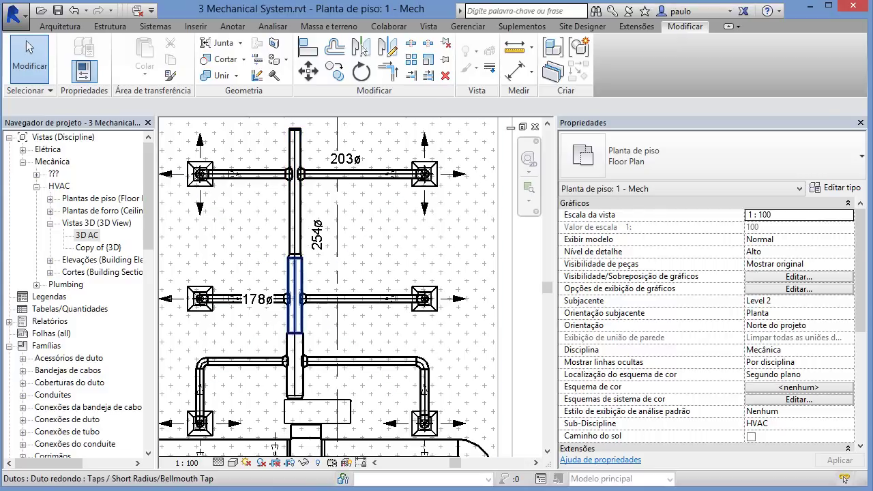
# Step: Check space 17's supply airflow: 612.00 L/s actual versus 611.27 L/s specified
pyautogui.scroll(-2, 450, 232)
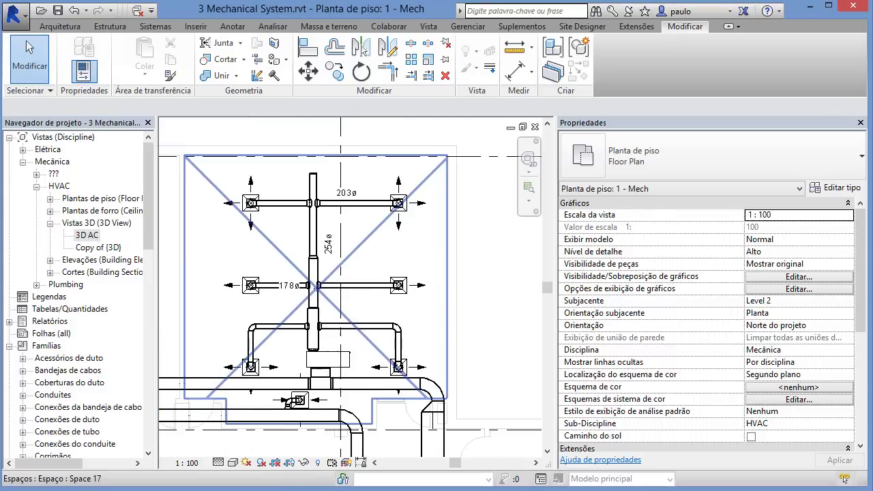
pyautogui.scroll(-1, 328, 273)
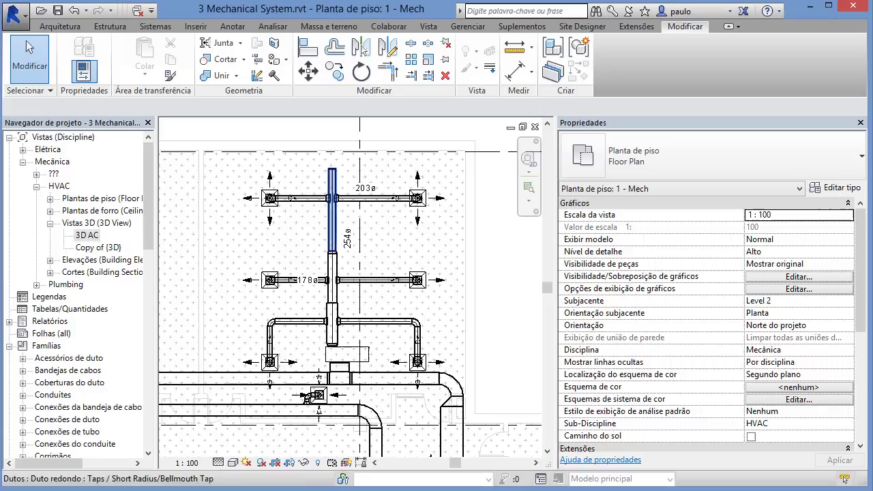
pyautogui.moveTo(328, 272); pyautogui.dragTo(342, 286, button='middle')
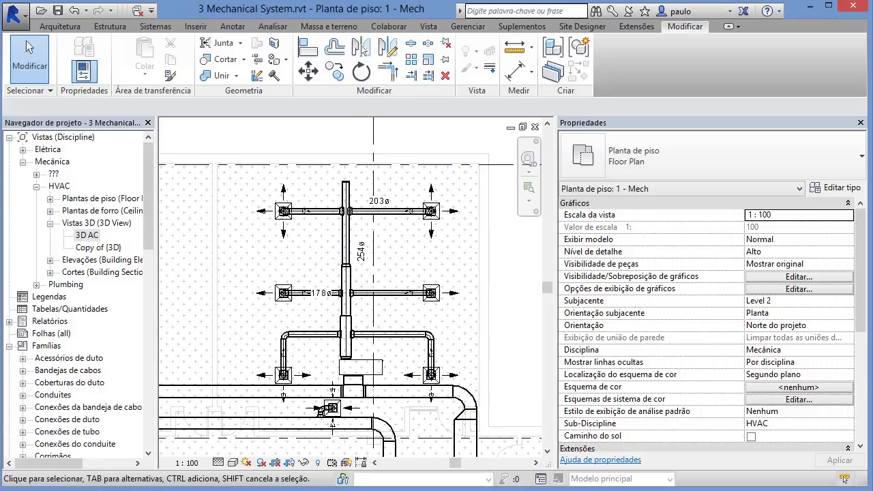
pyautogui.click(350, 293)
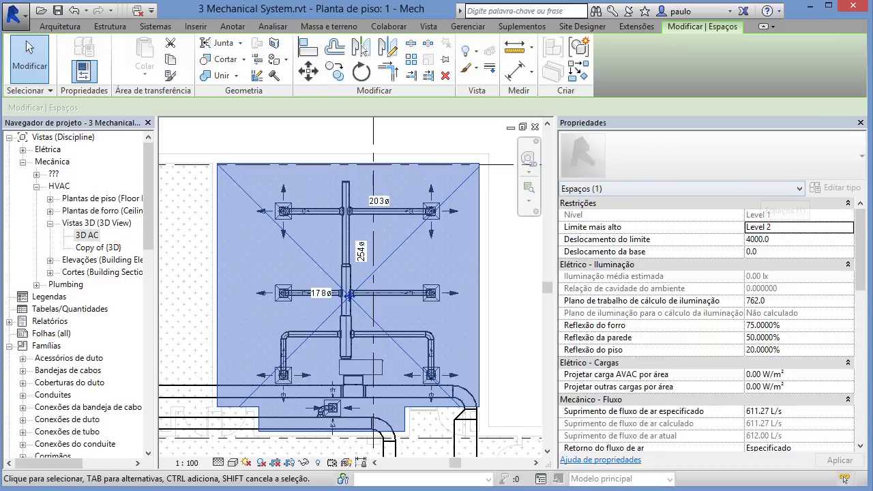
pyautogui.press('Escape')
# Step: Select the entire supply duct network with both heat pumps in view
pyautogui.scroll(-1, 422, 245)
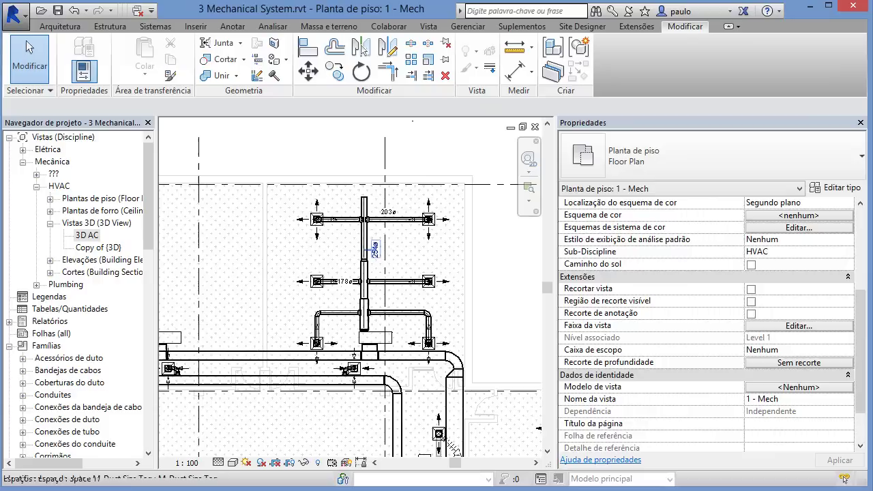
pyautogui.moveTo(380, 365); pyautogui.dragTo(441, 351, button='middle')
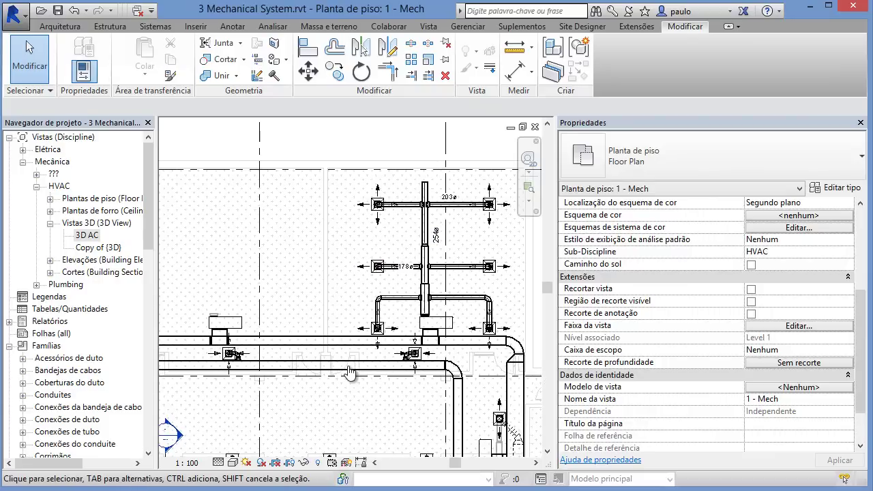
pyautogui.press('Tab')
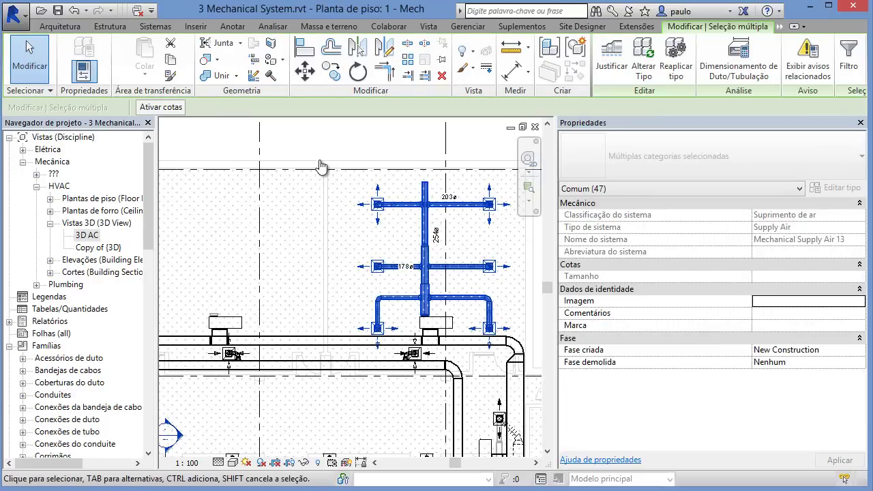
# Step: Copy the supply duct network onto the neighbouring heat pump's endpoint
pyautogui.click(331, 71)
pyautogui.scroll(5, 321, 167)
pyautogui.scroll(5, 321, 167)
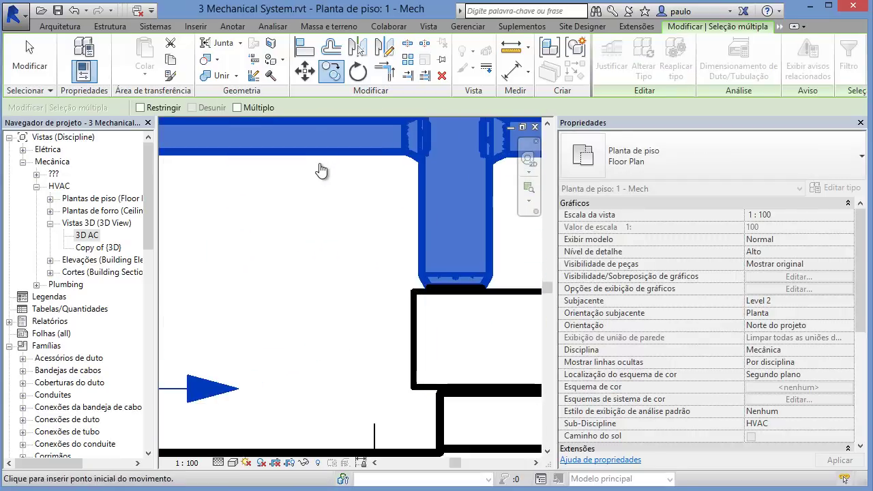
pyautogui.scroll(-10, 331, 170)
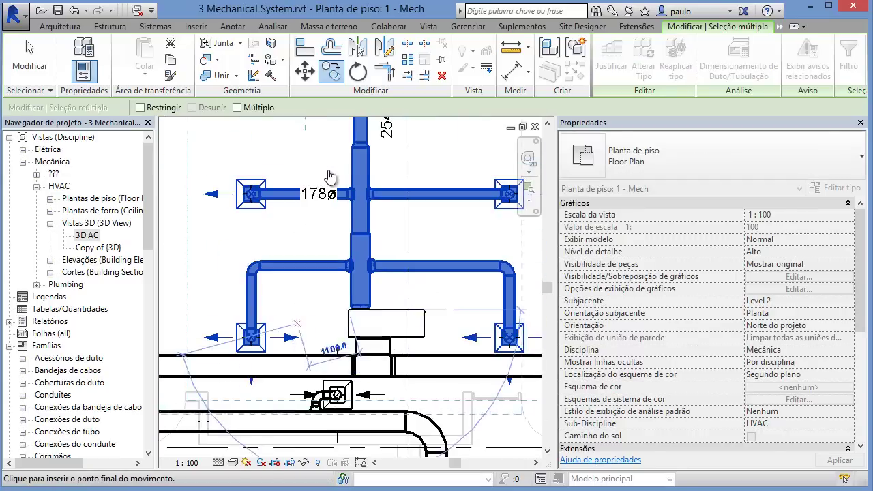
pyautogui.moveTo(226, 302); pyautogui.dragTo(510, 320, button='middle')
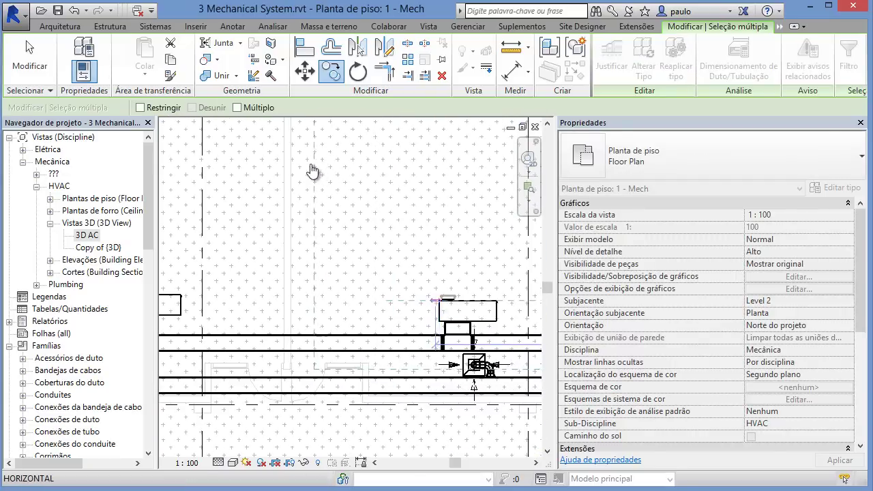
pyautogui.scroll(6, 440, 304)
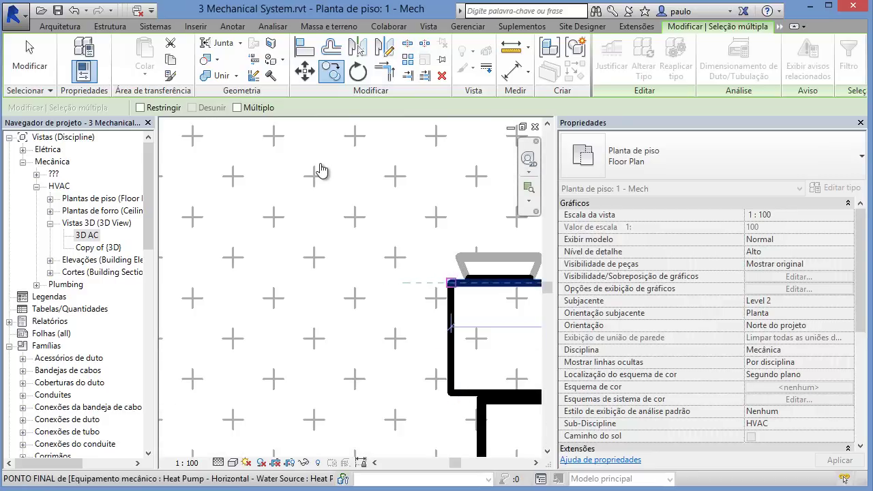
pyautogui.press('Escape')
pyautogui.scroll(-5, 321, 170)
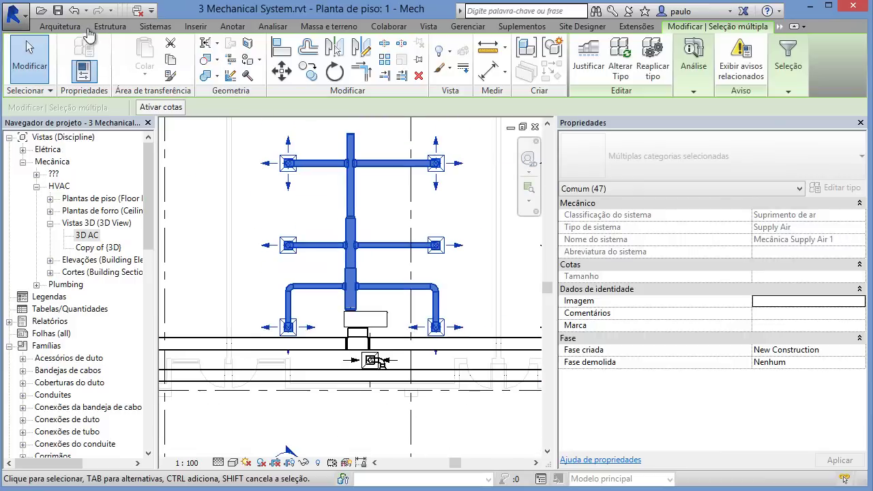
pyautogui.scroll(-2, 362, 317)
pyautogui.moveTo(361, 317)
pyautogui.mouseDown(button='middle')
pyautogui.moveTo(487, 316)
pyautogui.moveTo(501, 325)
pyautogui.moveTo(347, 316)
pyautogui.mouseUp(button='middle')
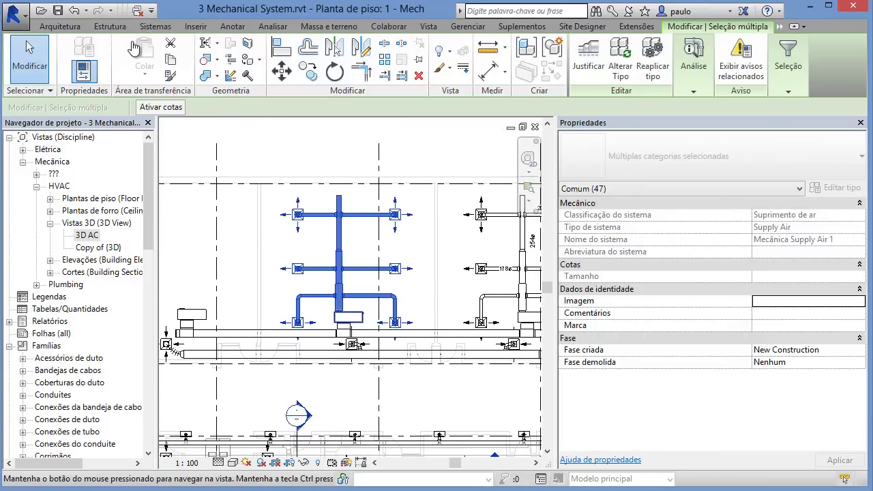
pyautogui.scroll(6, 344, 310)
pyautogui.press('Escape')
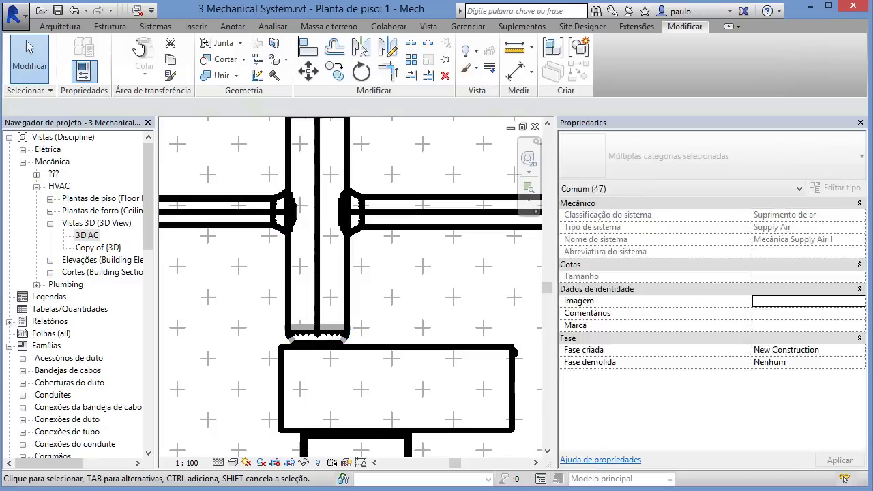
pyautogui.scroll(1, 343, 342)
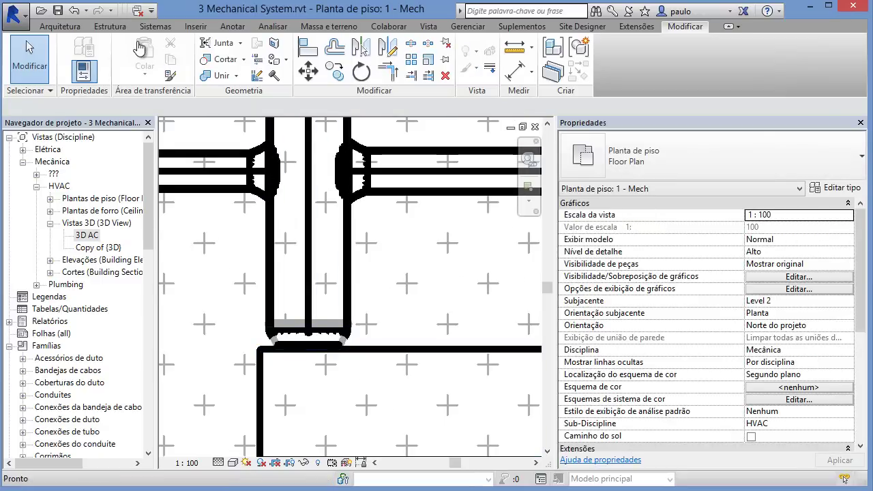
# Step: With thin lines on, stretch the round main duct's lower end down to the heat pump
pyautogui.click(123, 11)
pyautogui.click(343, 321)
pyautogui.click(350, 344)
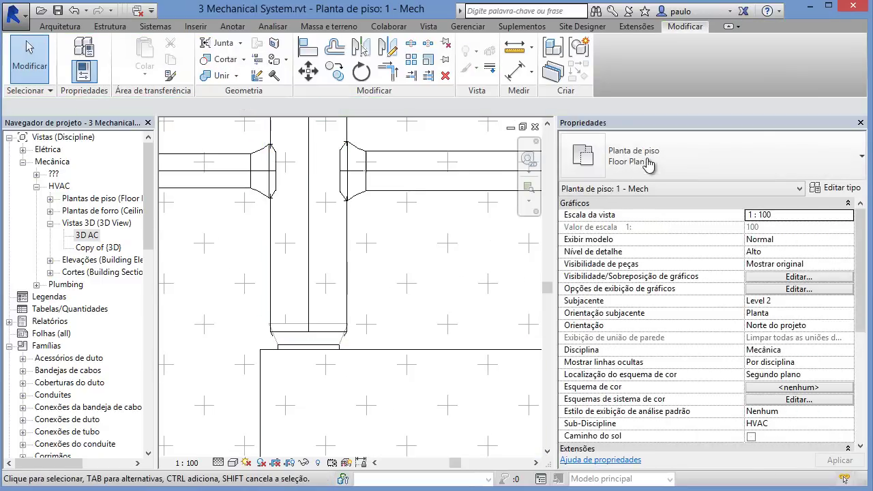
pyautogui.scroll(3, 342, 338)
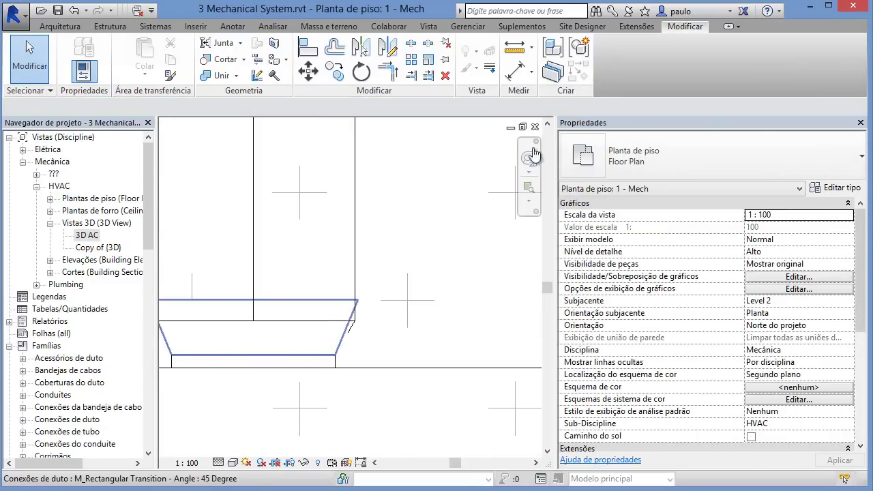
pyautogui.click(323, 167)
pyautogui.press('Escape')
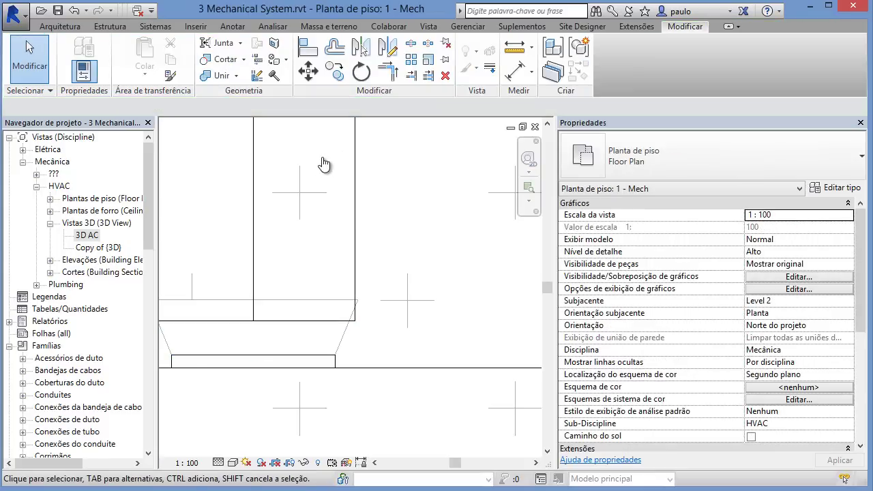
pyautogui.scroll(-4, 324, 164)
pyautogui.click(324, 164)
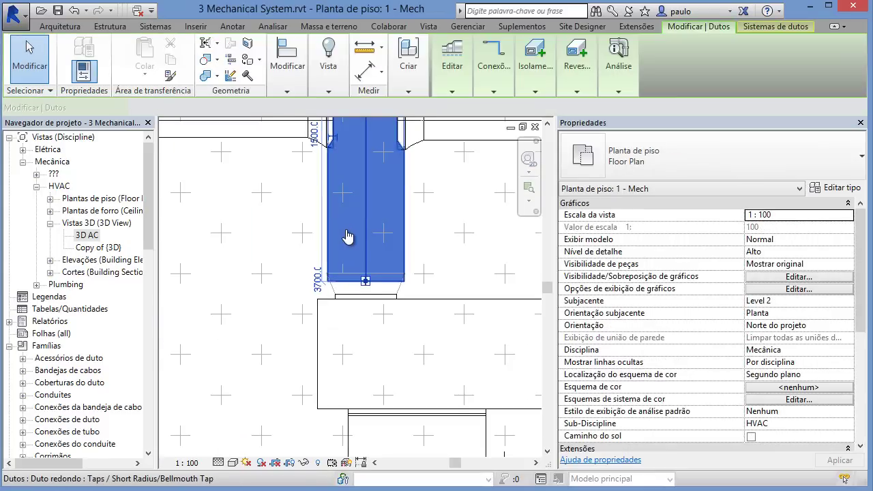
pyautogui.moveTo(366, 281); pyautogui.dragTo(366, 294)
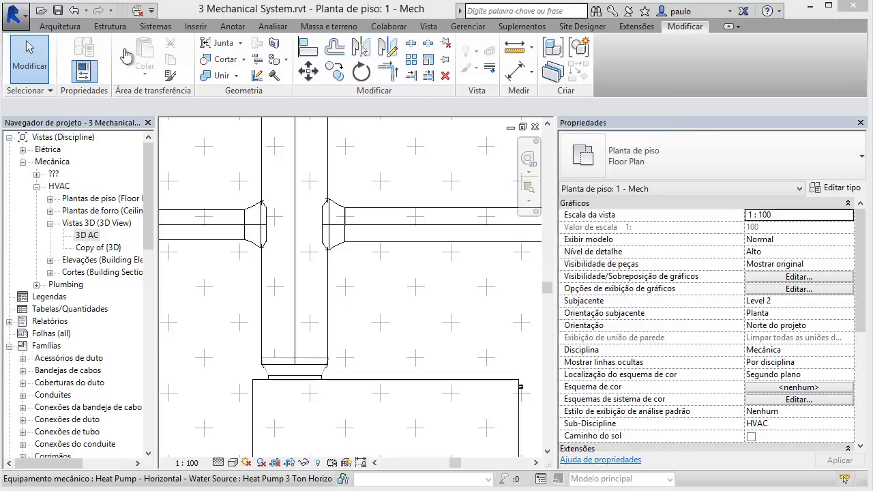
pyautogui.scroll(-2, 354, 328)
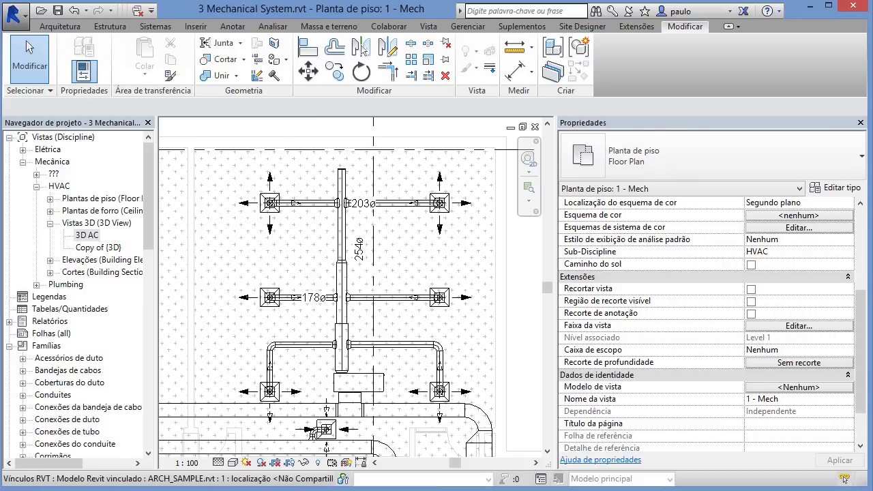
pyautogui.click(216, 171)
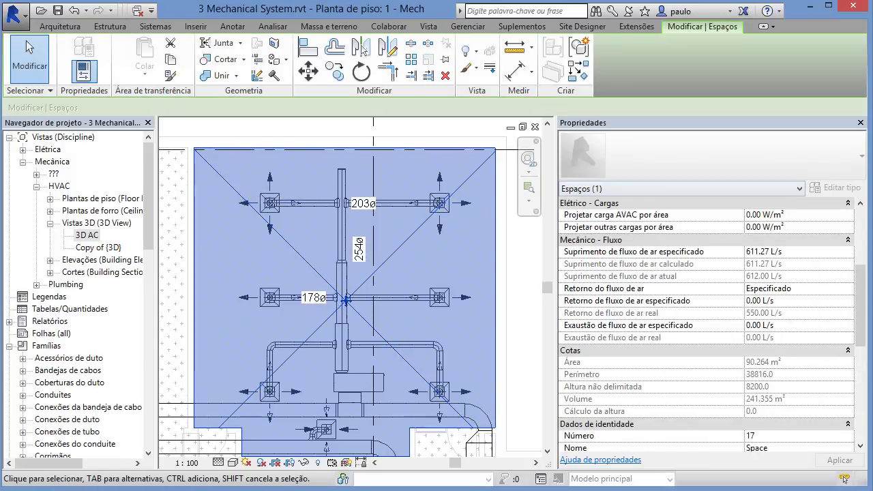
pyautogui.scroll(-5, 706, 324)
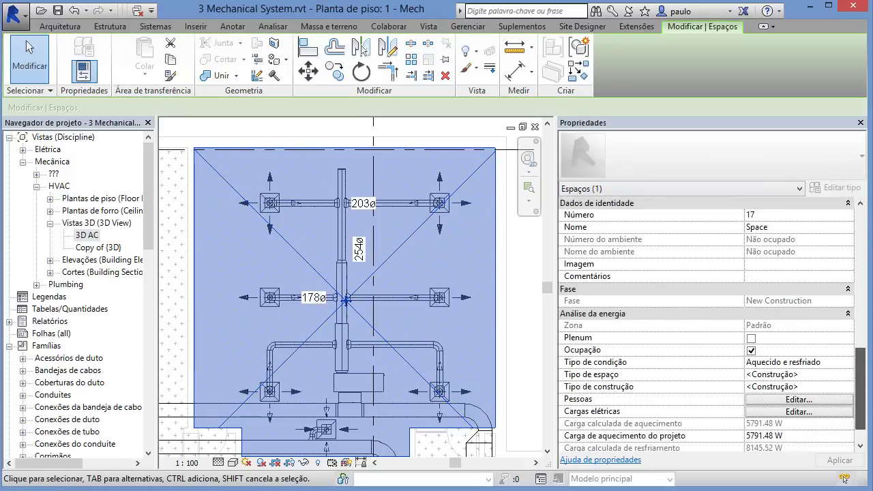
pyautogui.scroll(6, 707, 324)
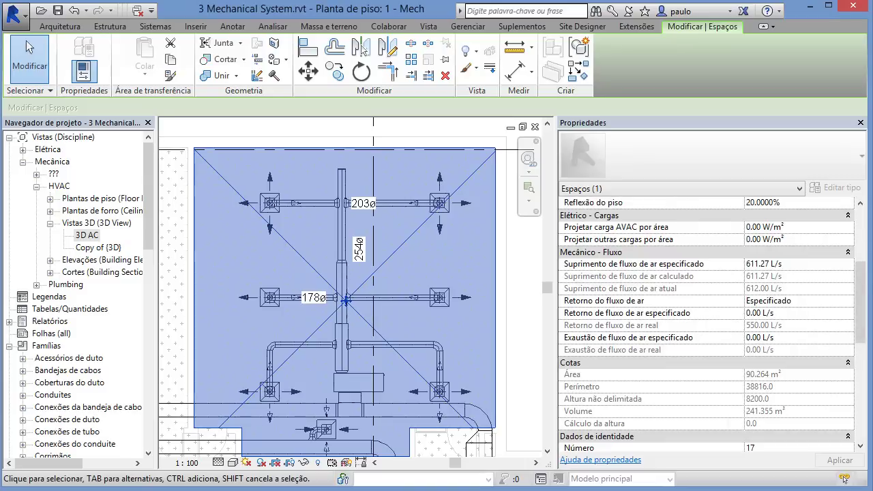
pyautogui.click(502, 217)
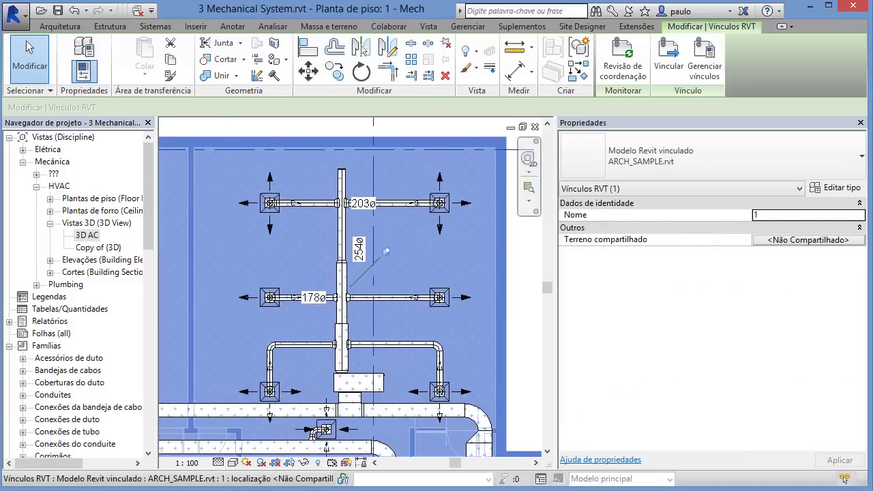
pyautogui.moveTo(502, 217); pyautogui.dragTo(511, 258, button='middle')
pyautogui.press('Escape')
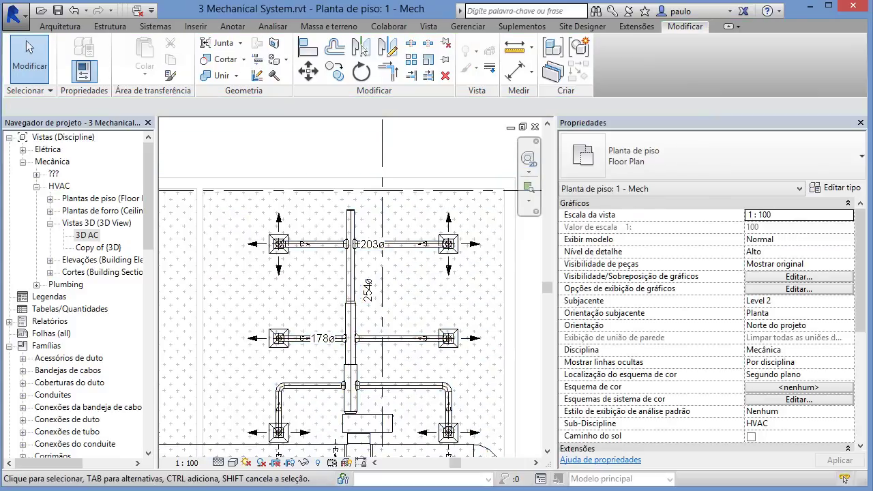
pyautogui.moveTo(274, 239); pyautogui.dragTo(249, 194, button='middle')
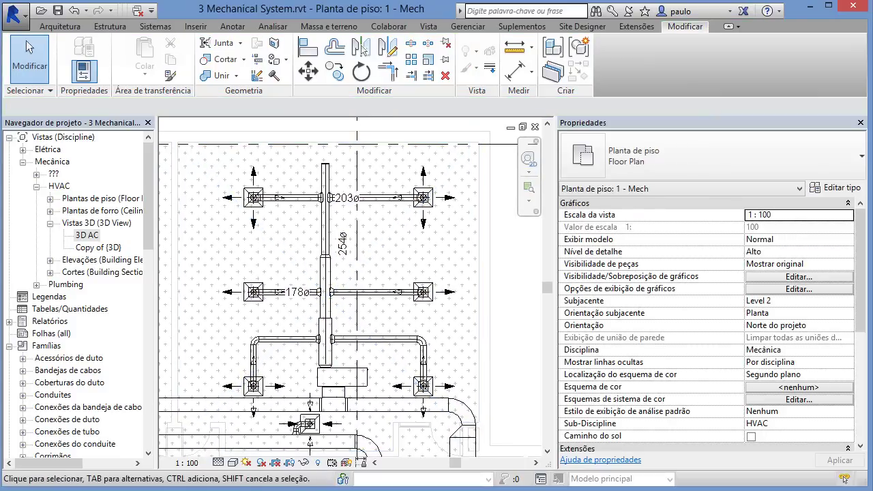